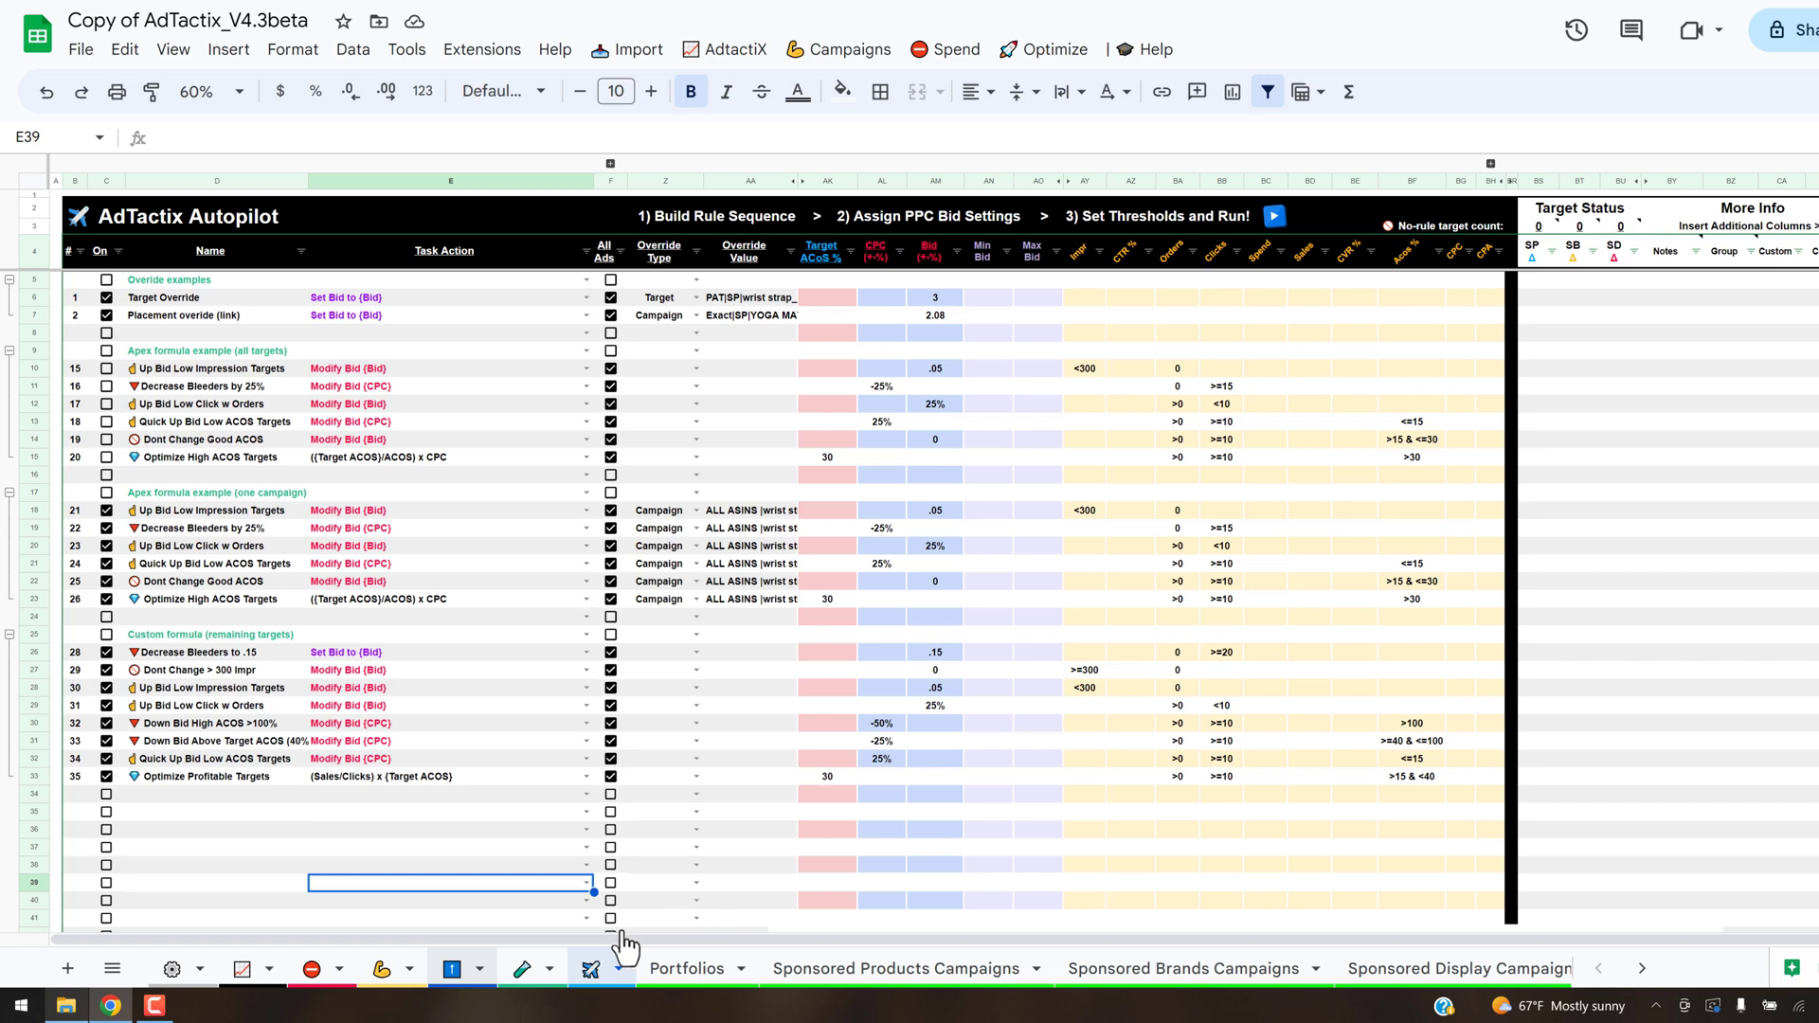
- Open the Bid Override Table sheet and look over its campaign override rows
click(453, 970)
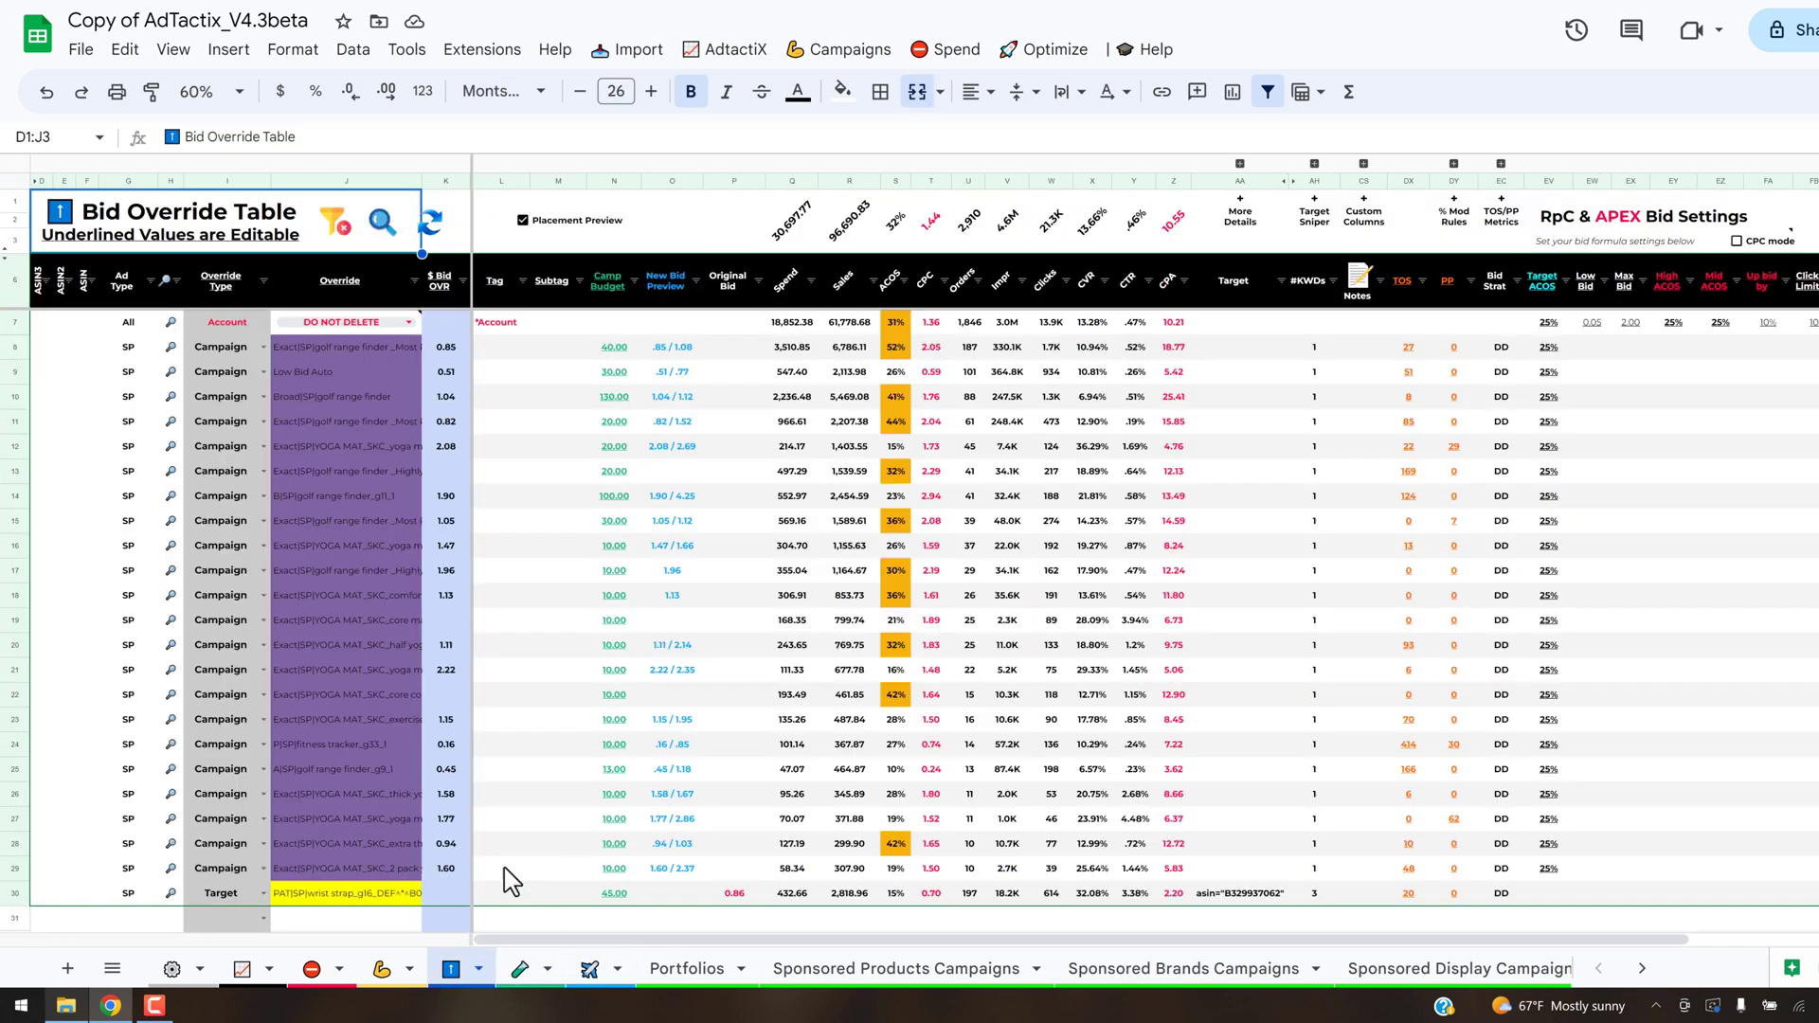
click(527, 722)
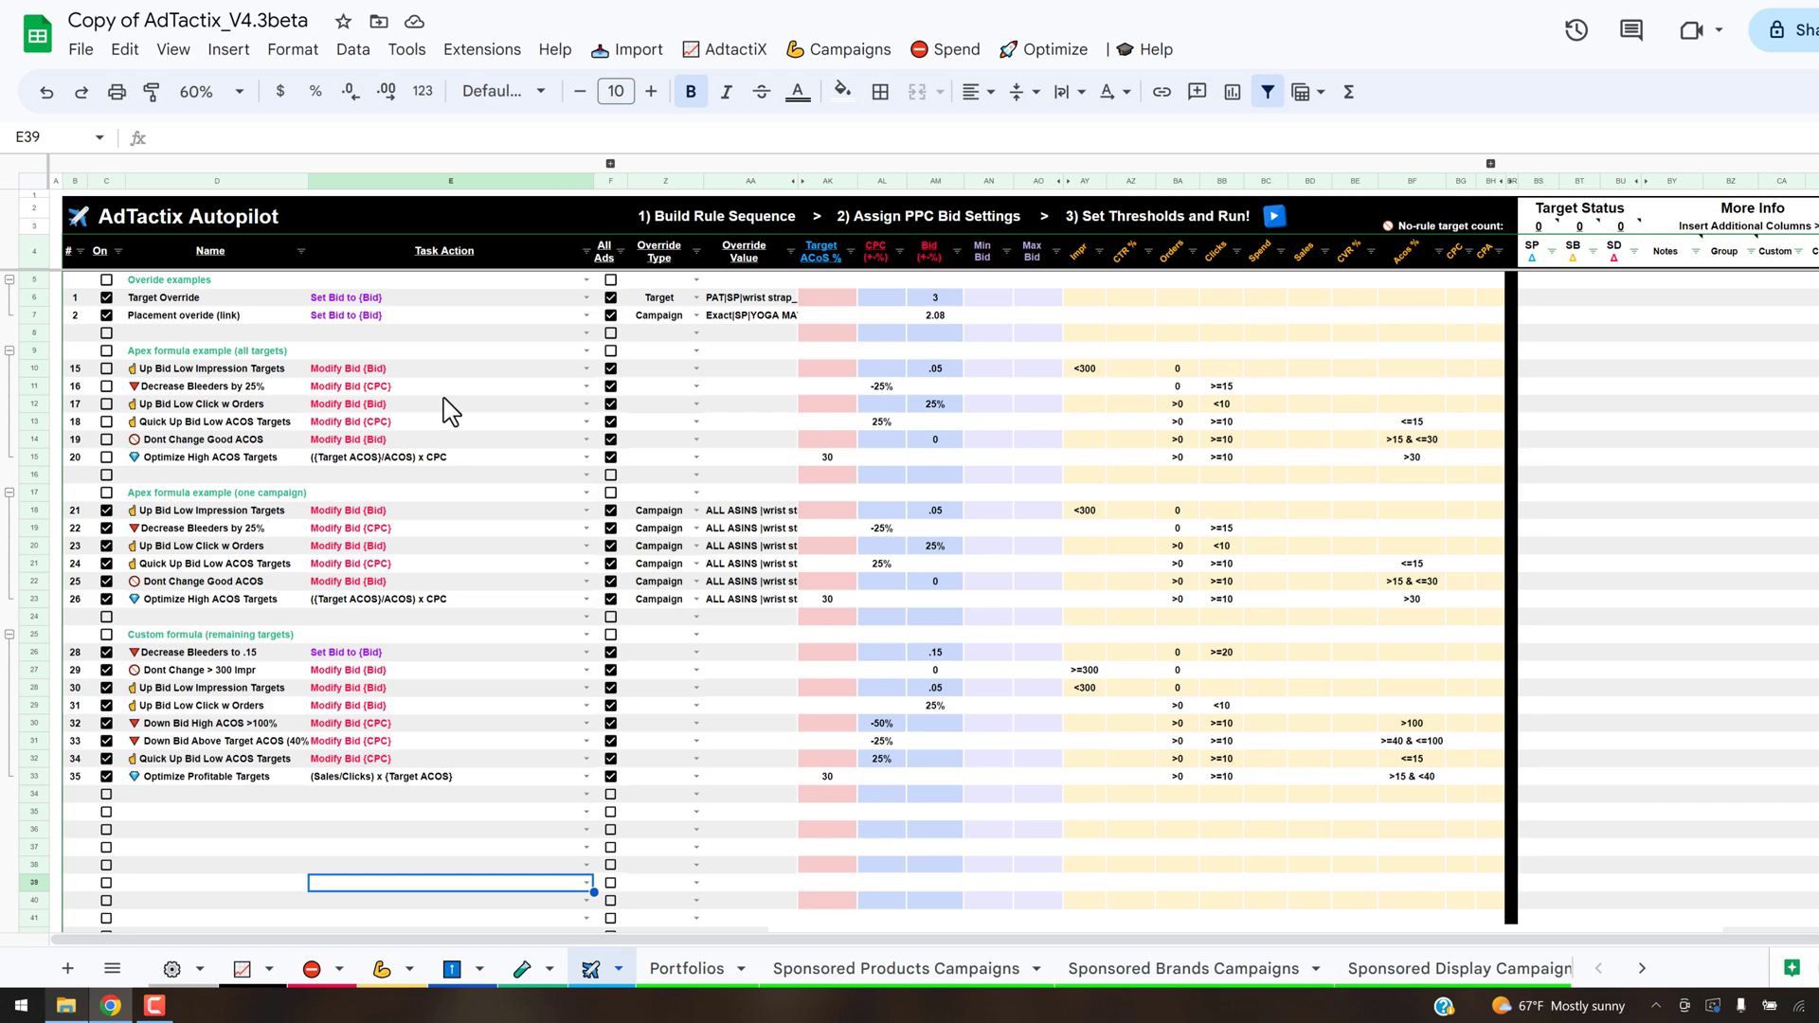
- On the AdTactix Autopilot sheet, move the comment, question and RpC & APEX Bid Settings images higher, closer to the custom formula rules
scroll(620, 644, down, 5)
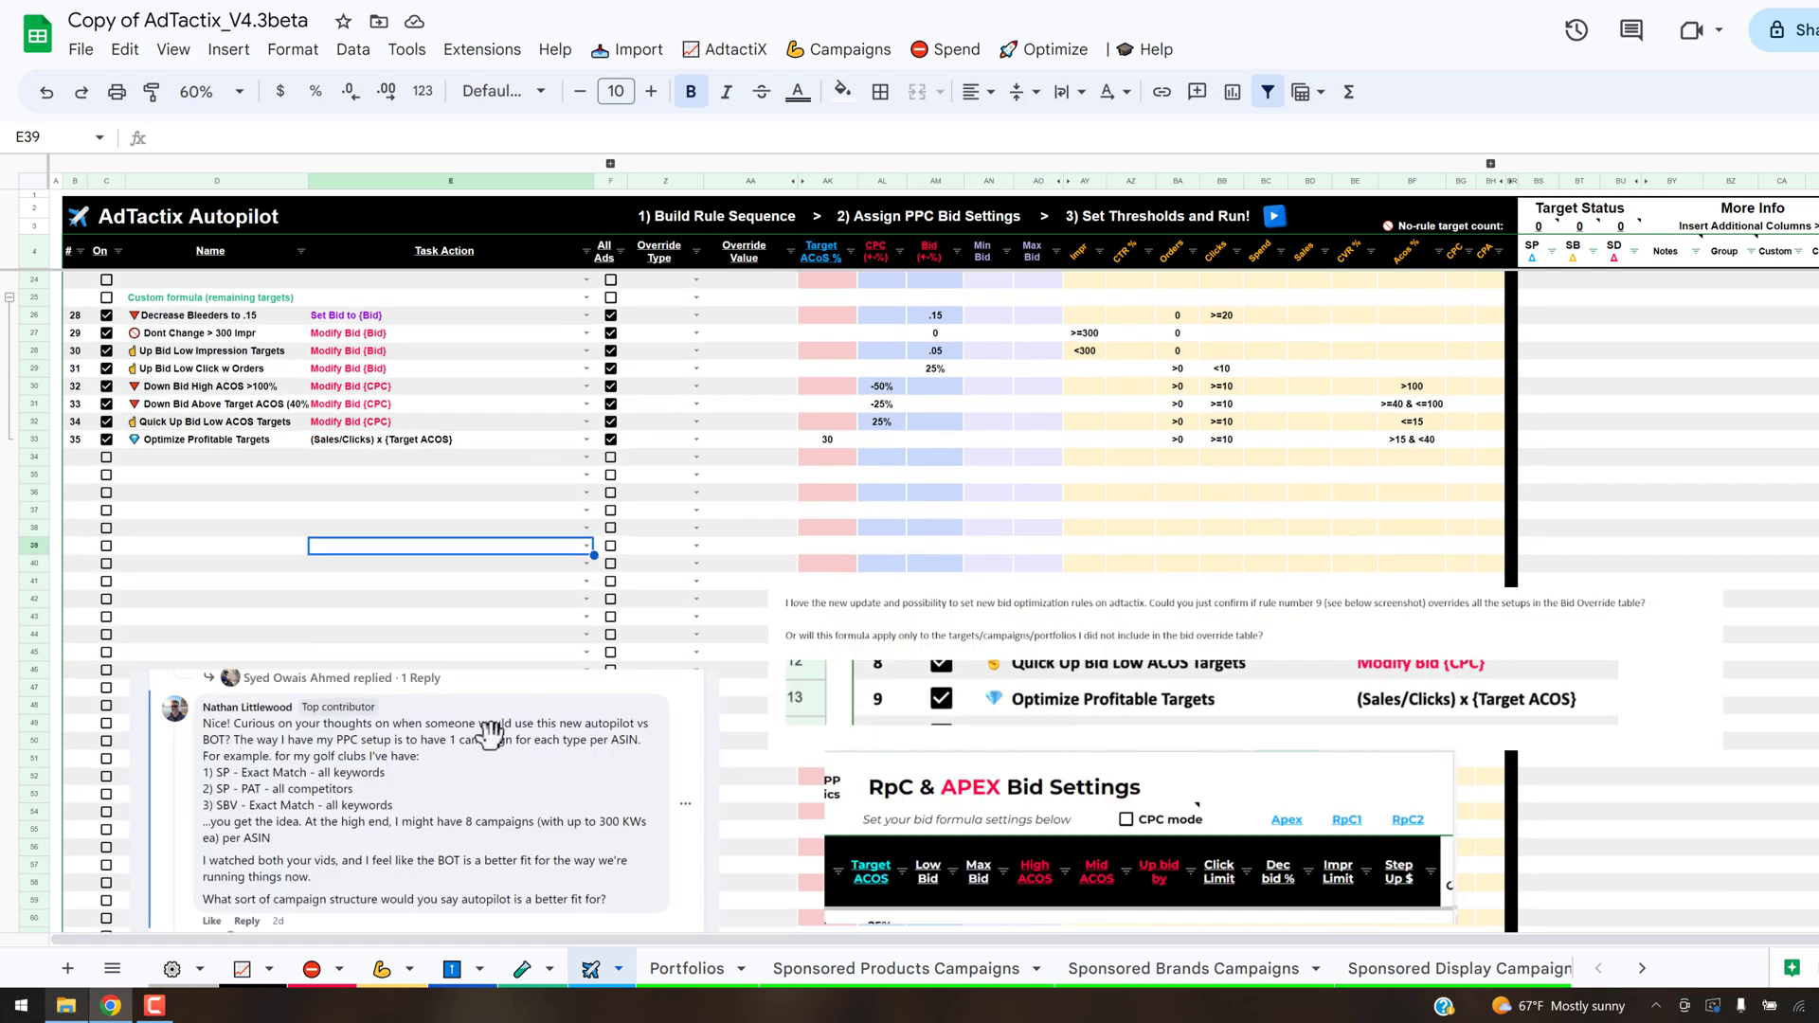
drag(478, 729, 489, 526)
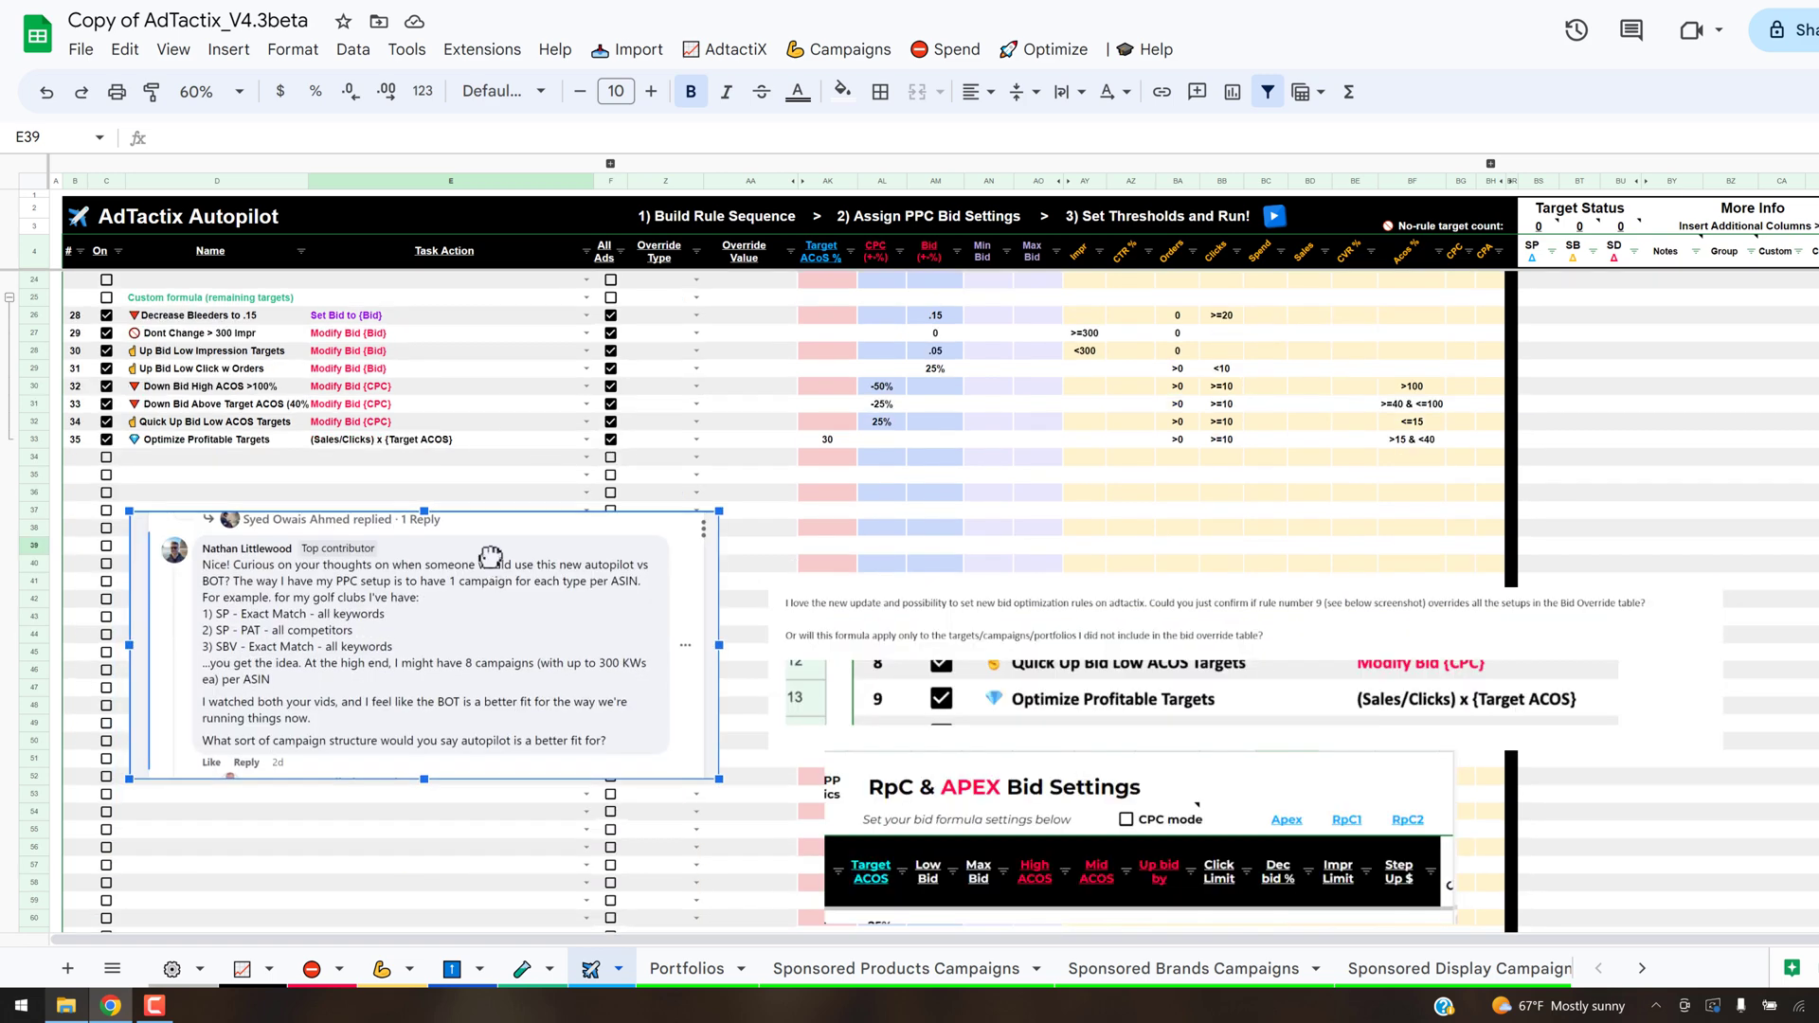
click(1080, 641)
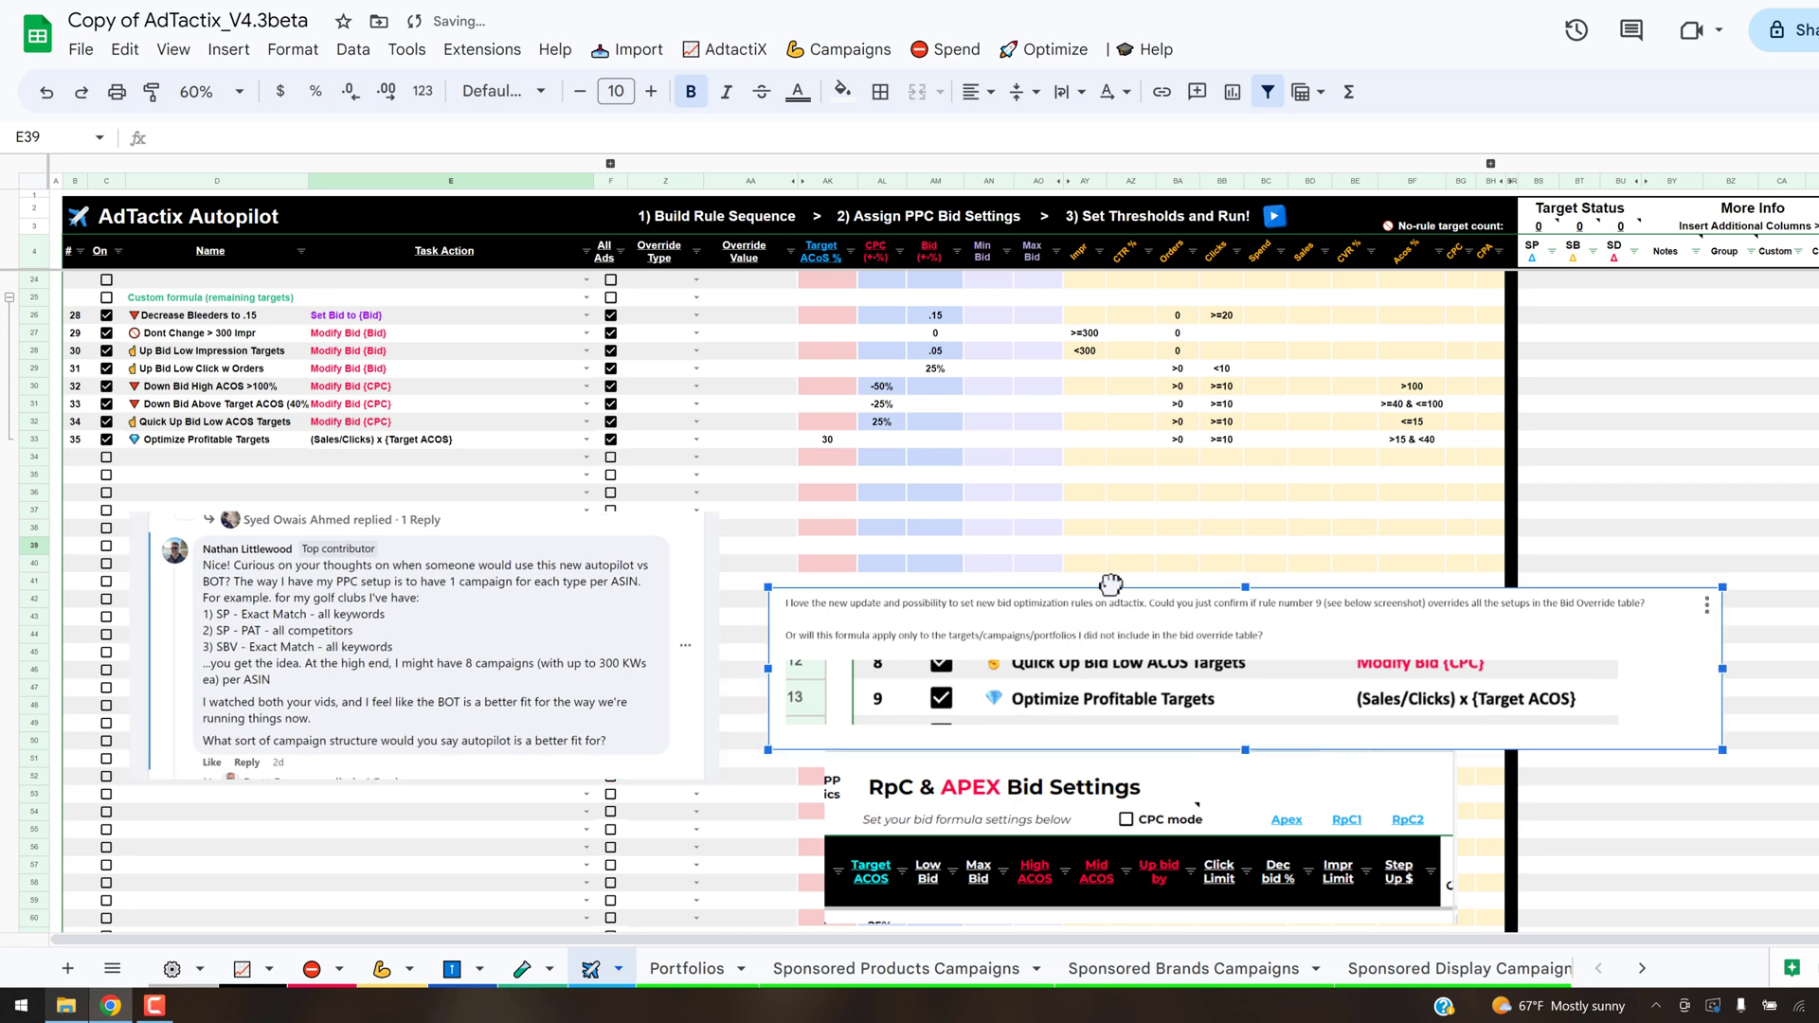
drag(1108, 580, 1115, 531)
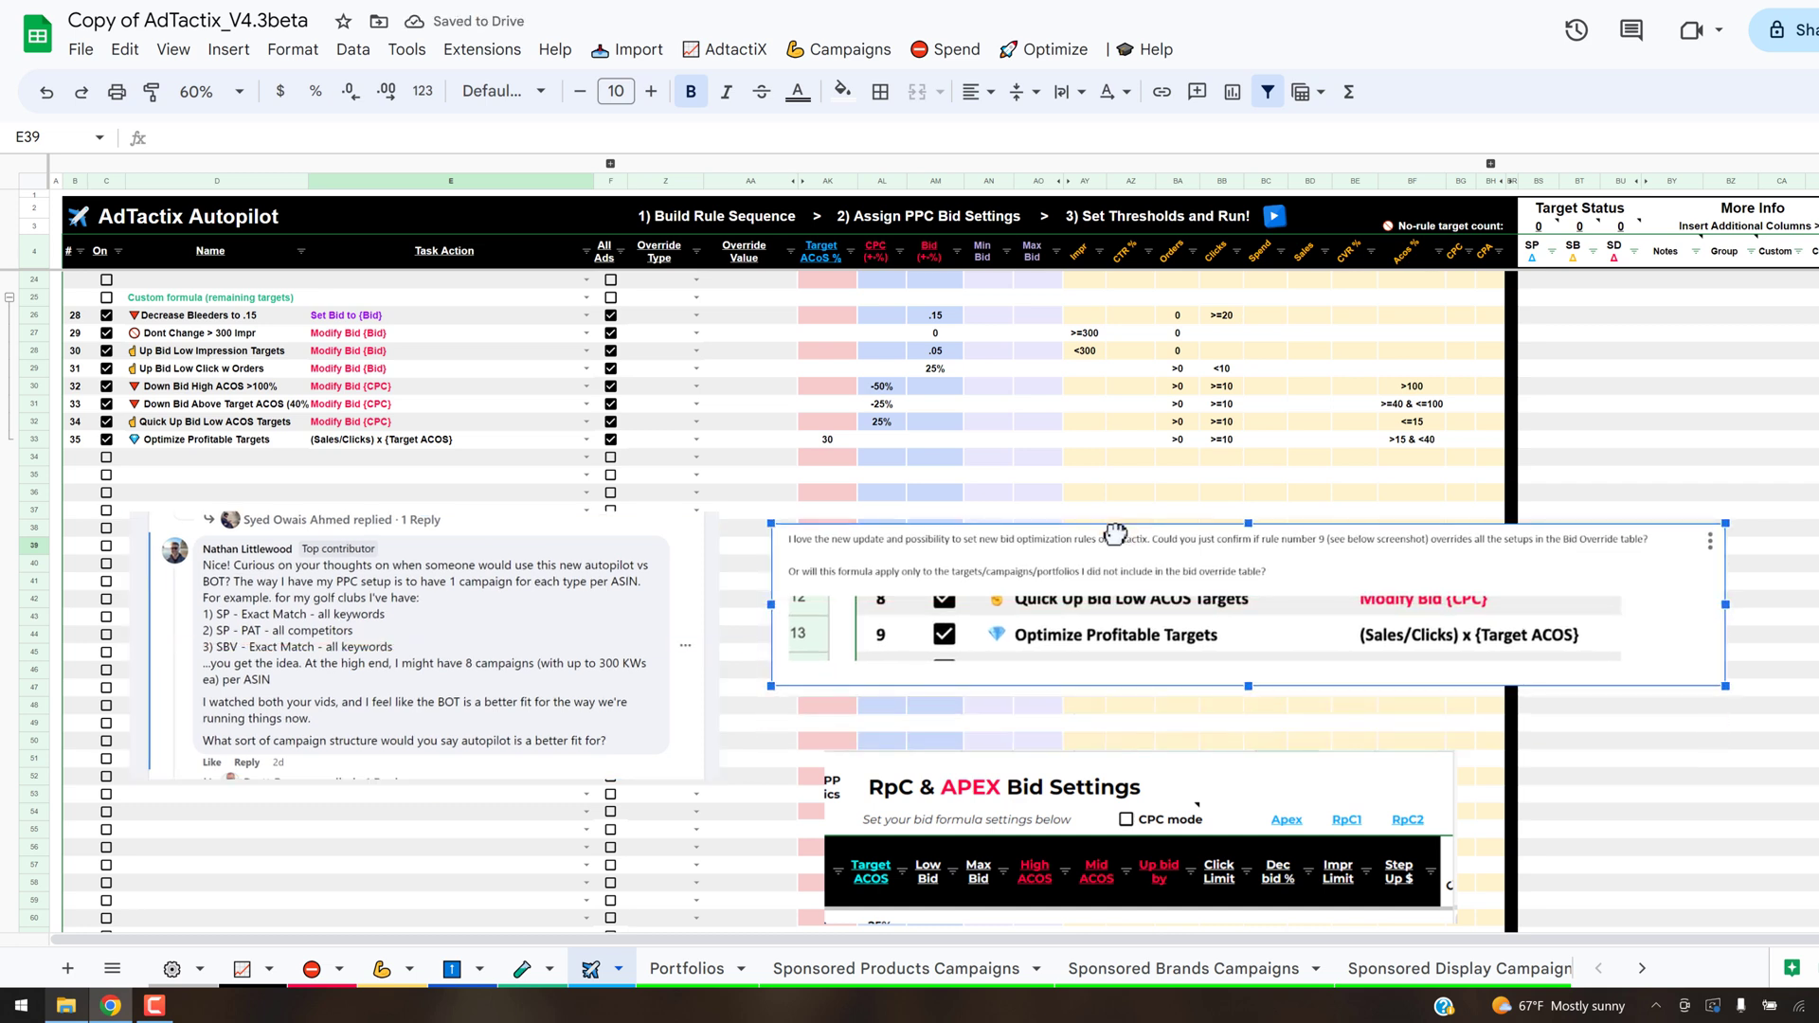
click(1119, 801)
drag(1119, 801, 1064, 756)
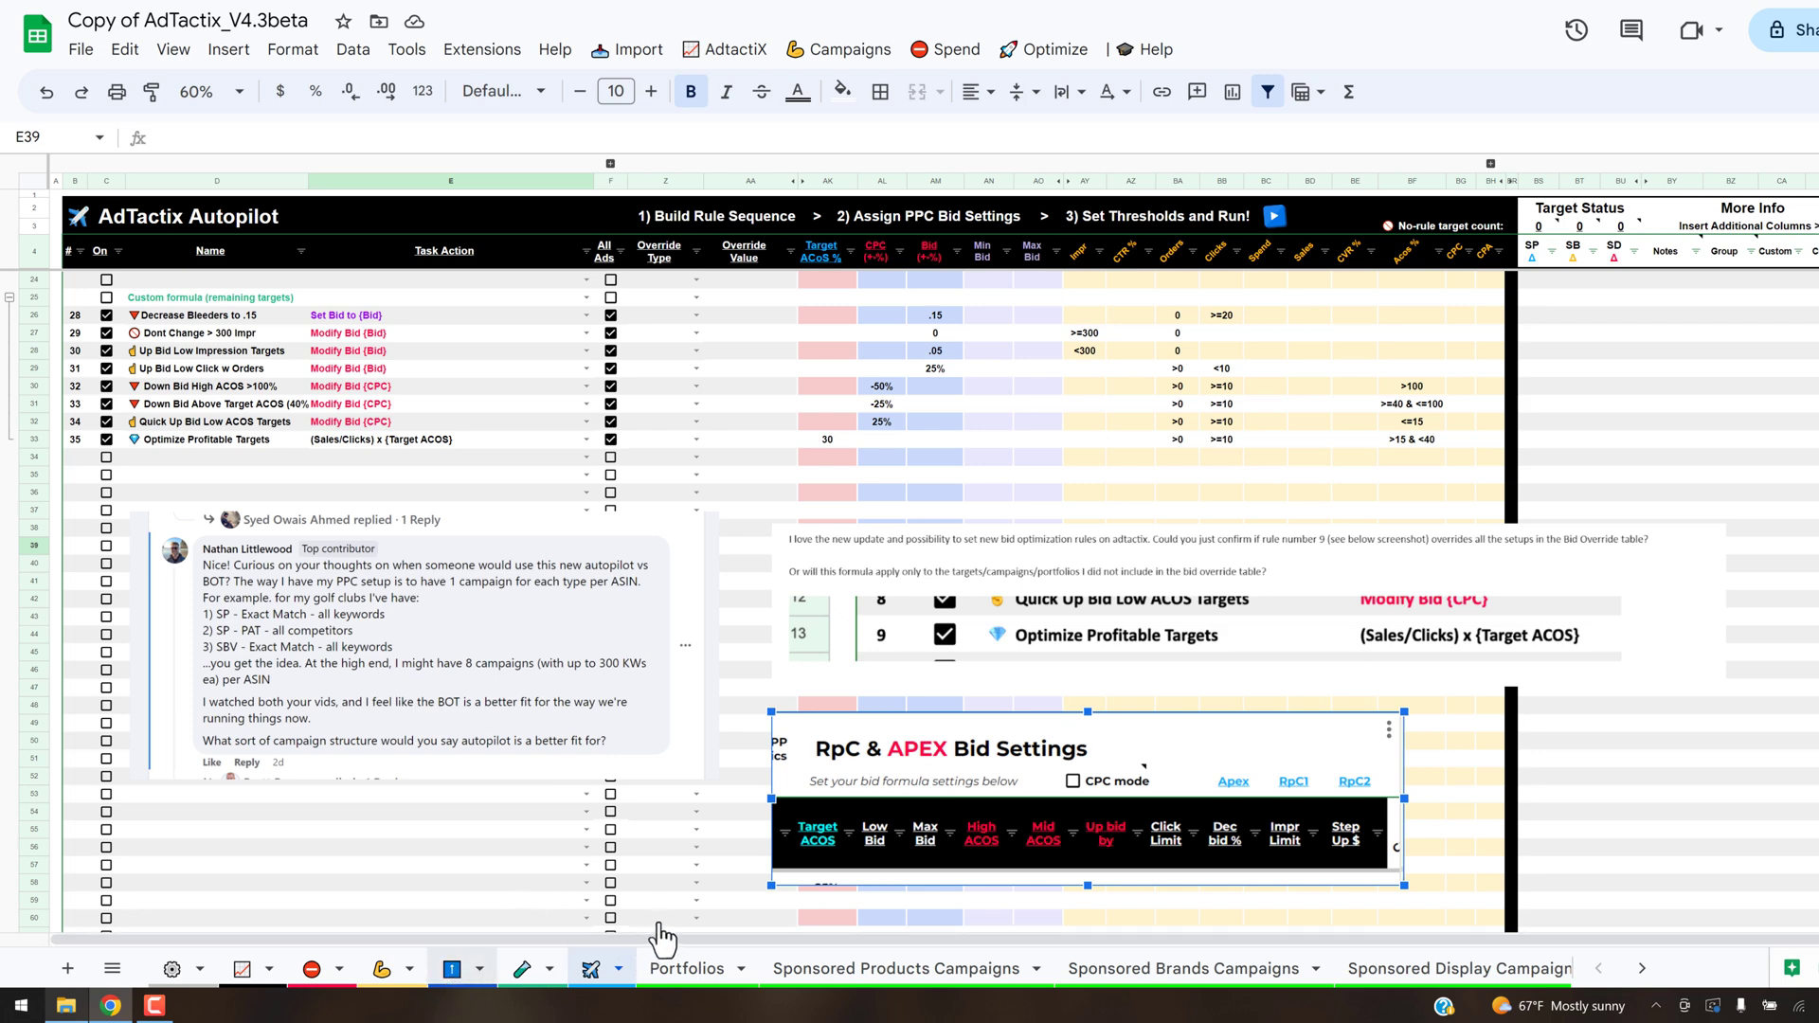
- On the Bid Override Table sheet, highlight the RpC & APEX Bid Settings columns from Target ACOS through Step Up $ for review
click(451, 968)
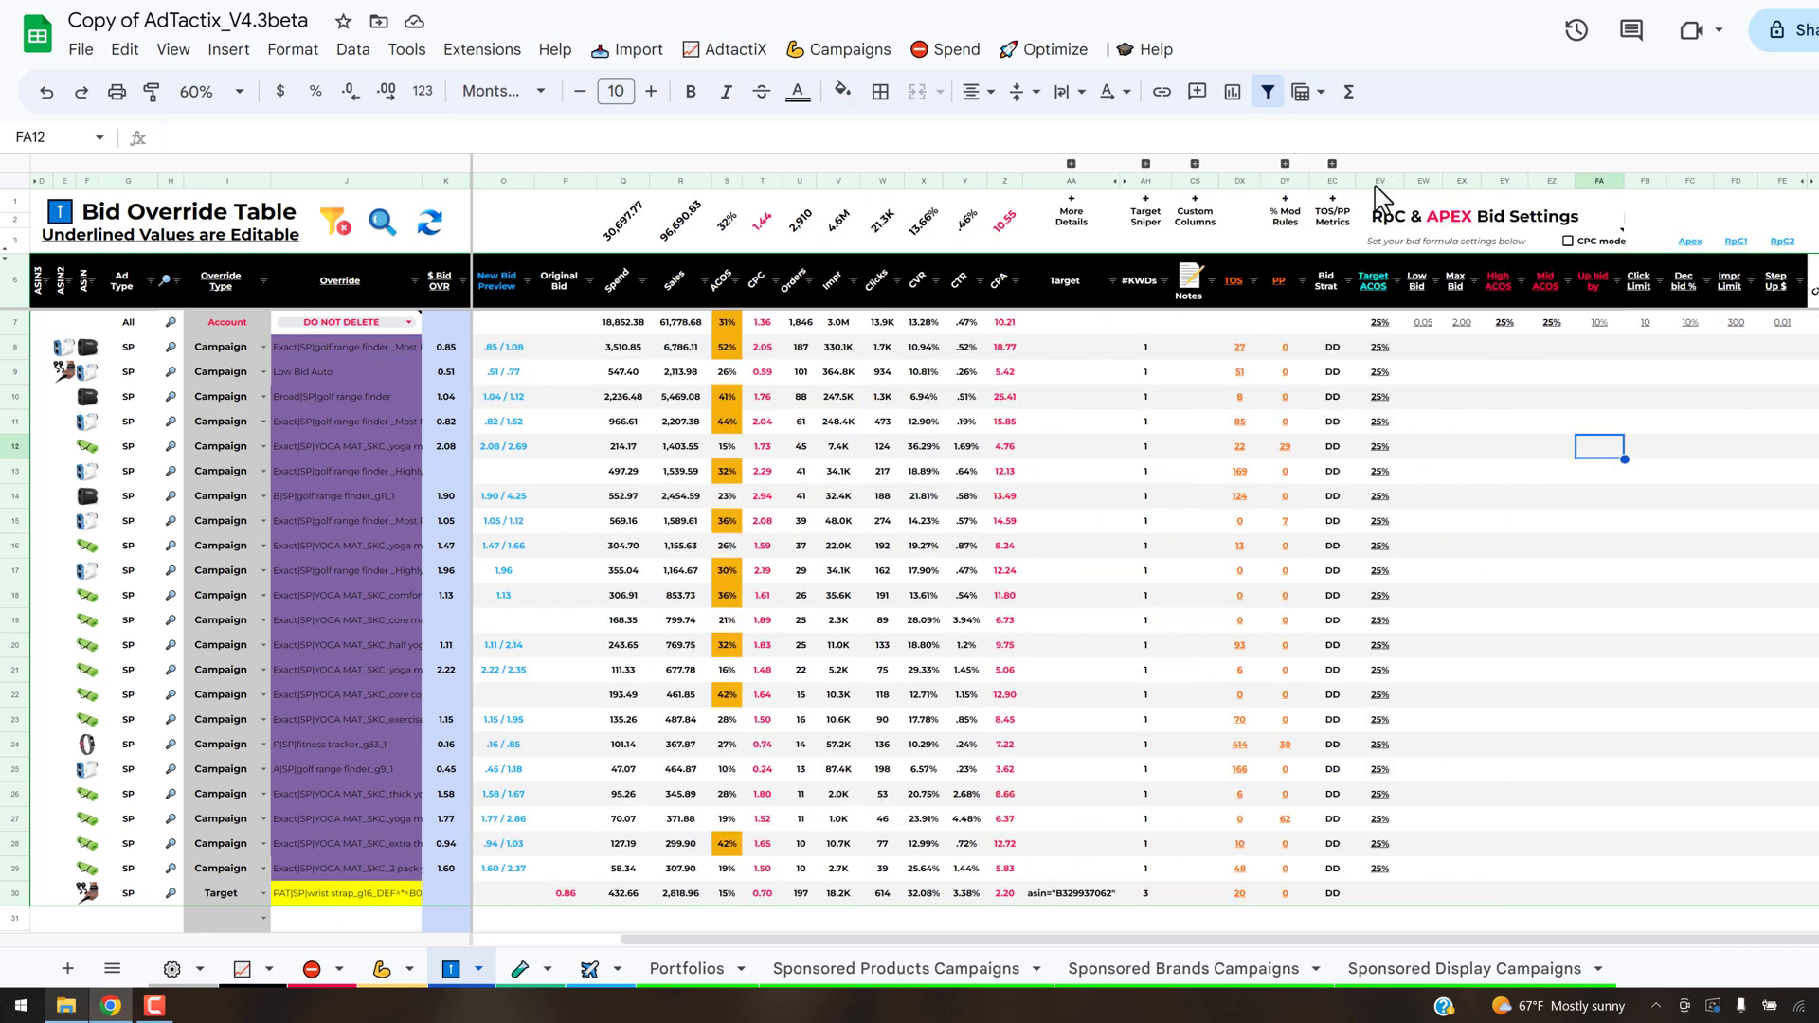
click(1379, 181)
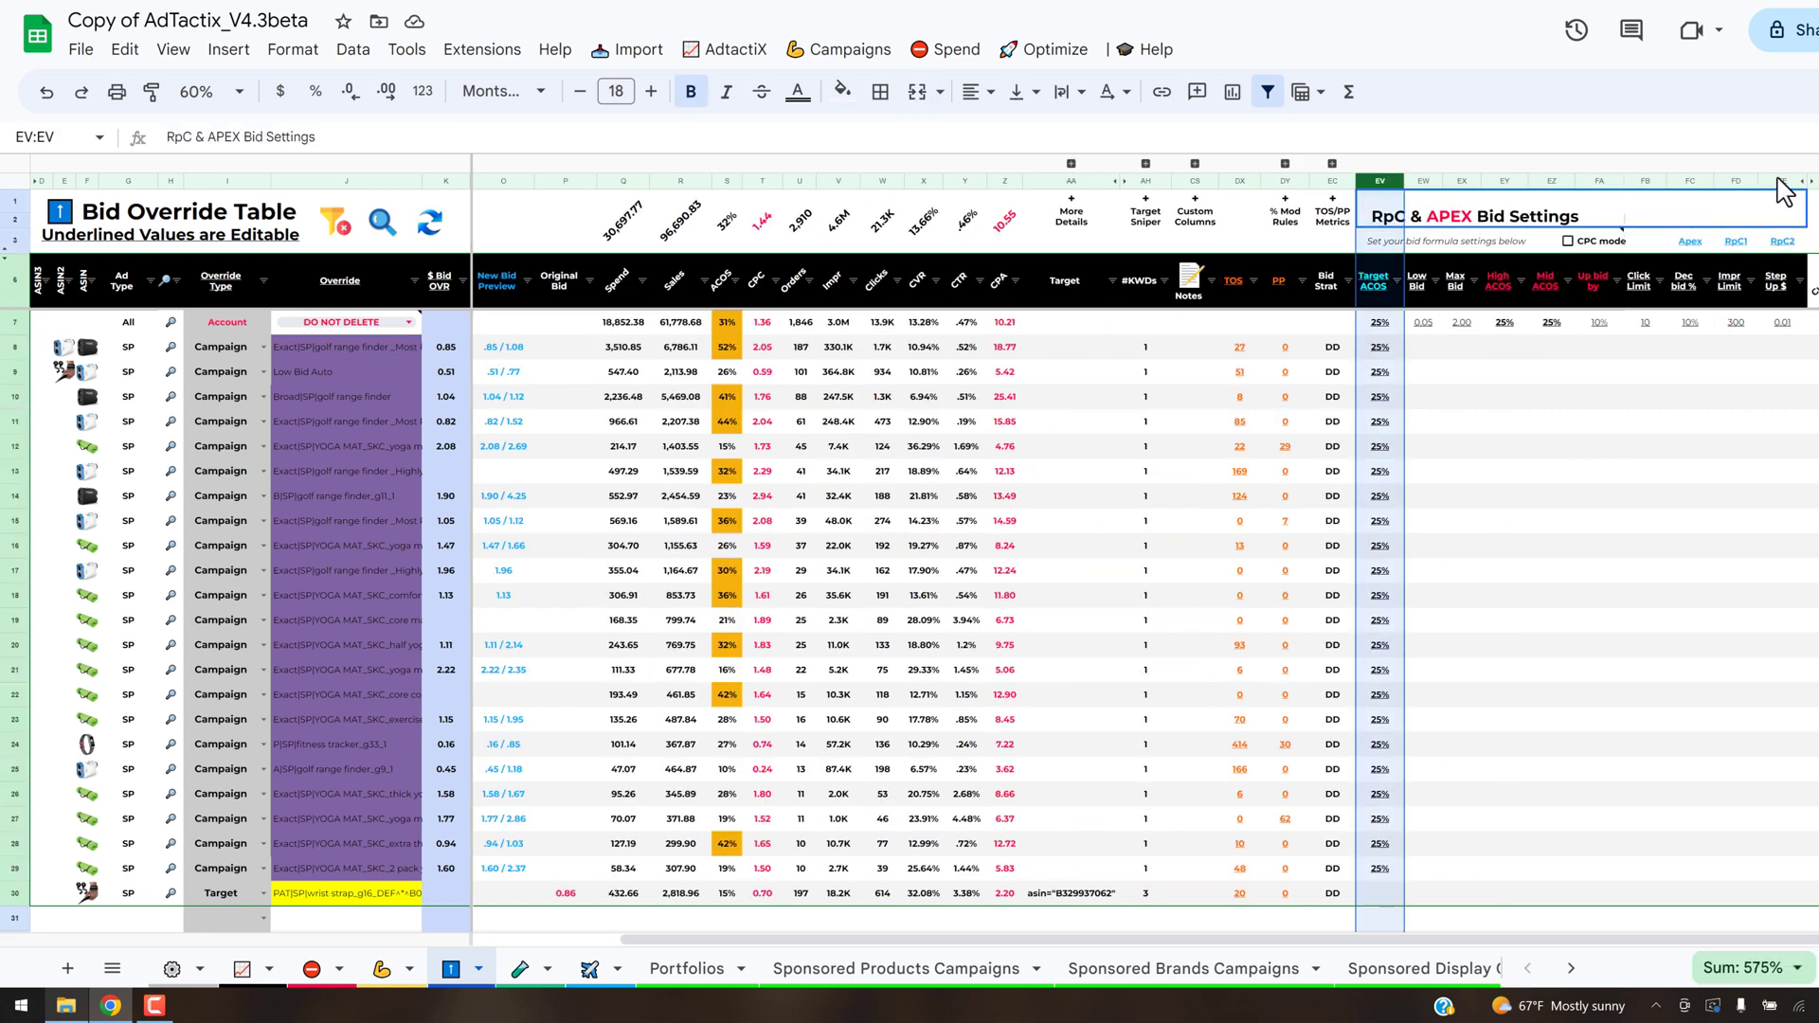
shift+click(1780, 181)
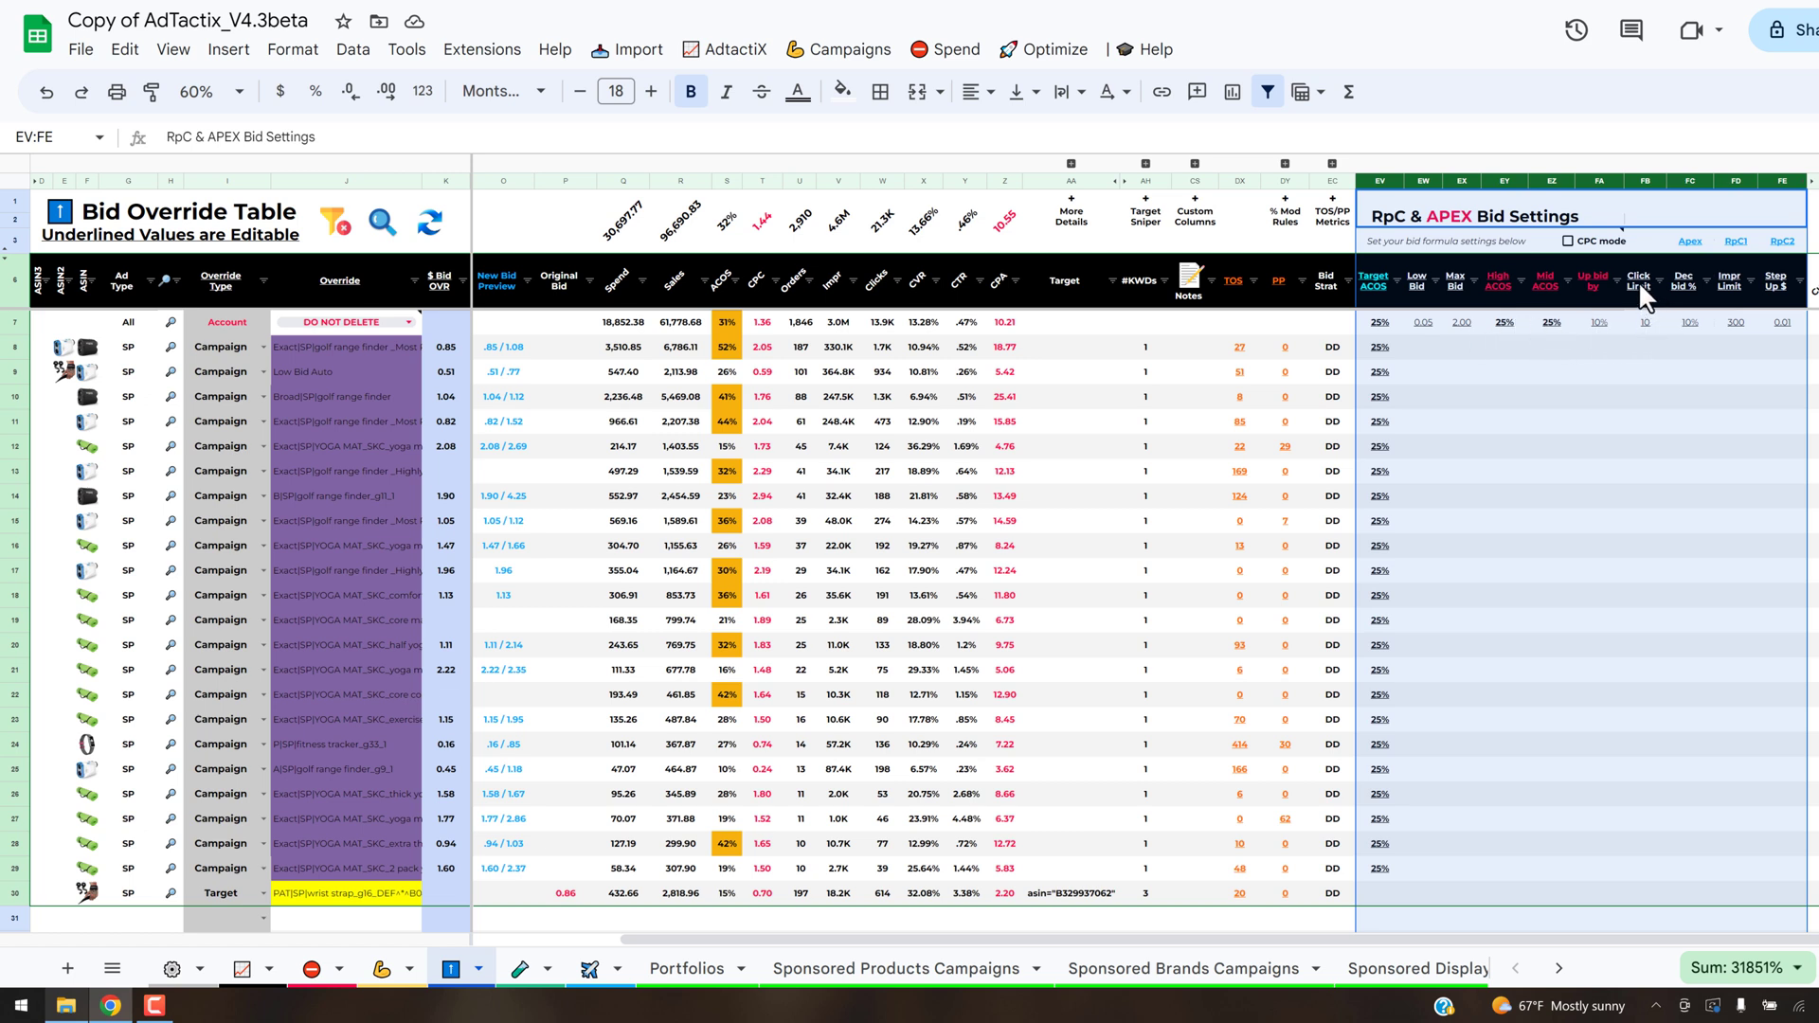
mouse_move(1639, 281)
click(1698, 377)
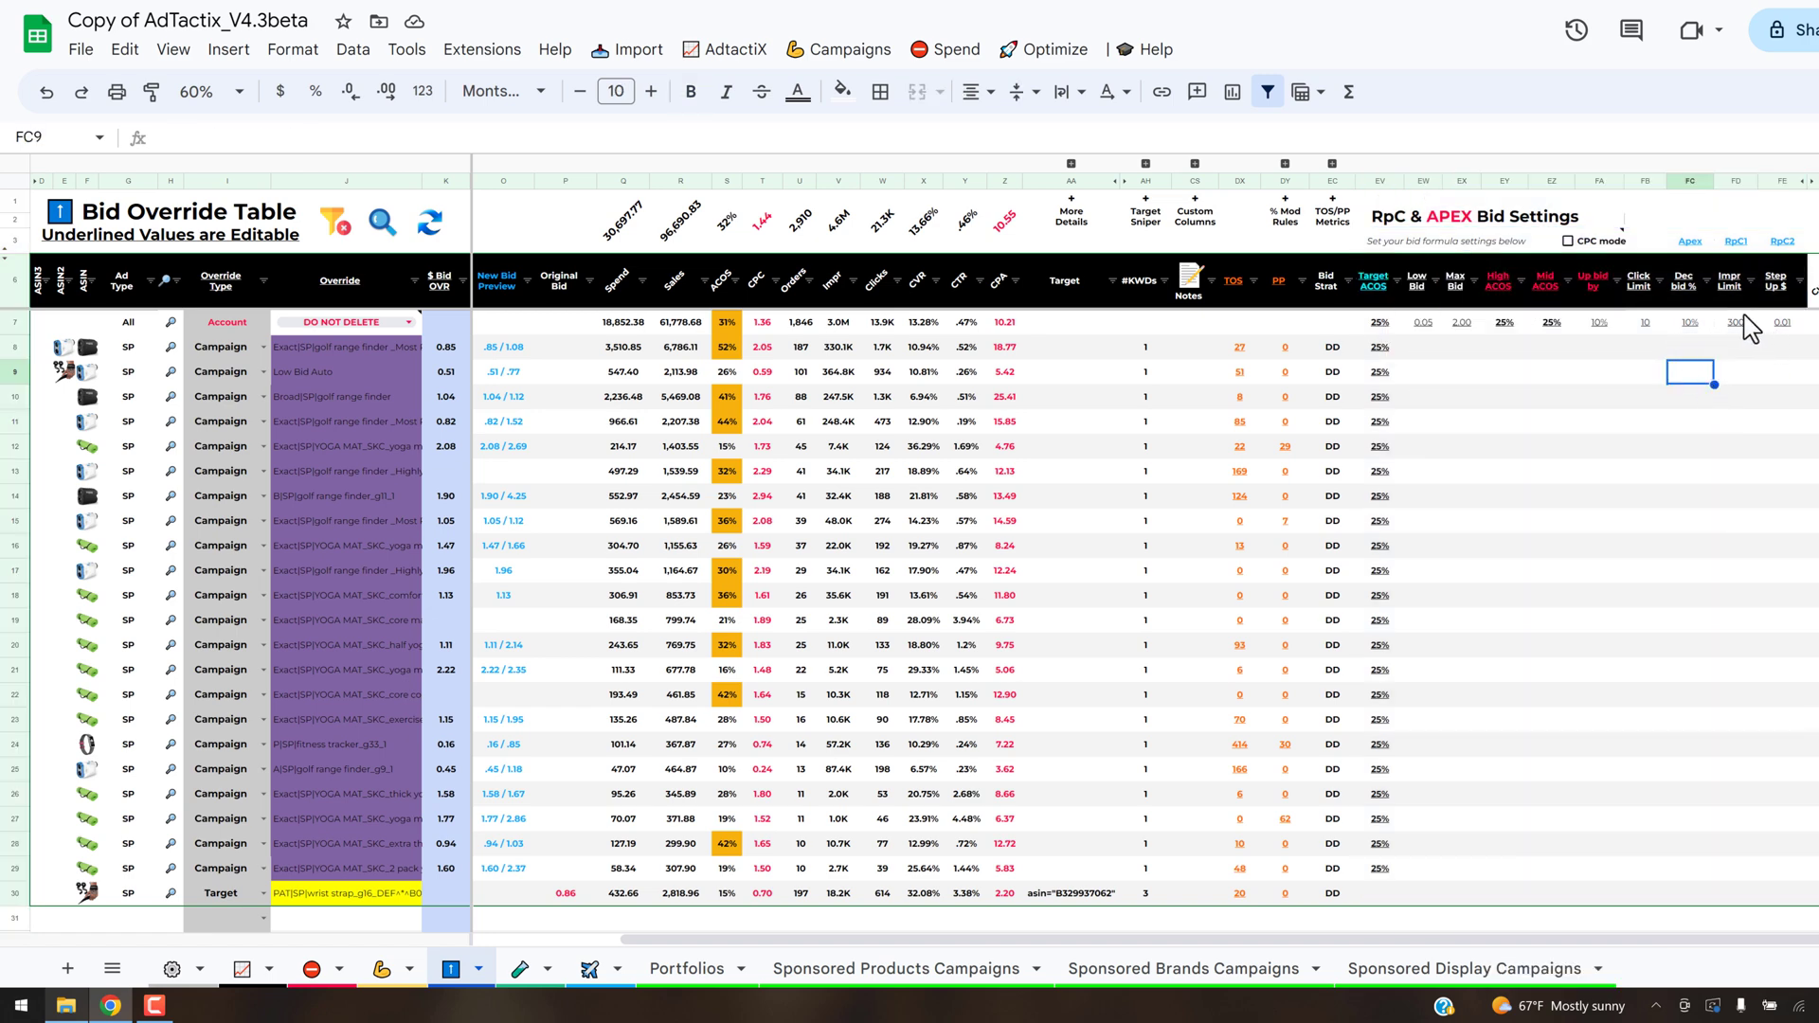
- Fill the Account row's bid settings, Low Bid through Step Up $, down to row 30
click(1436, 324)
shift+click(1784, 328)
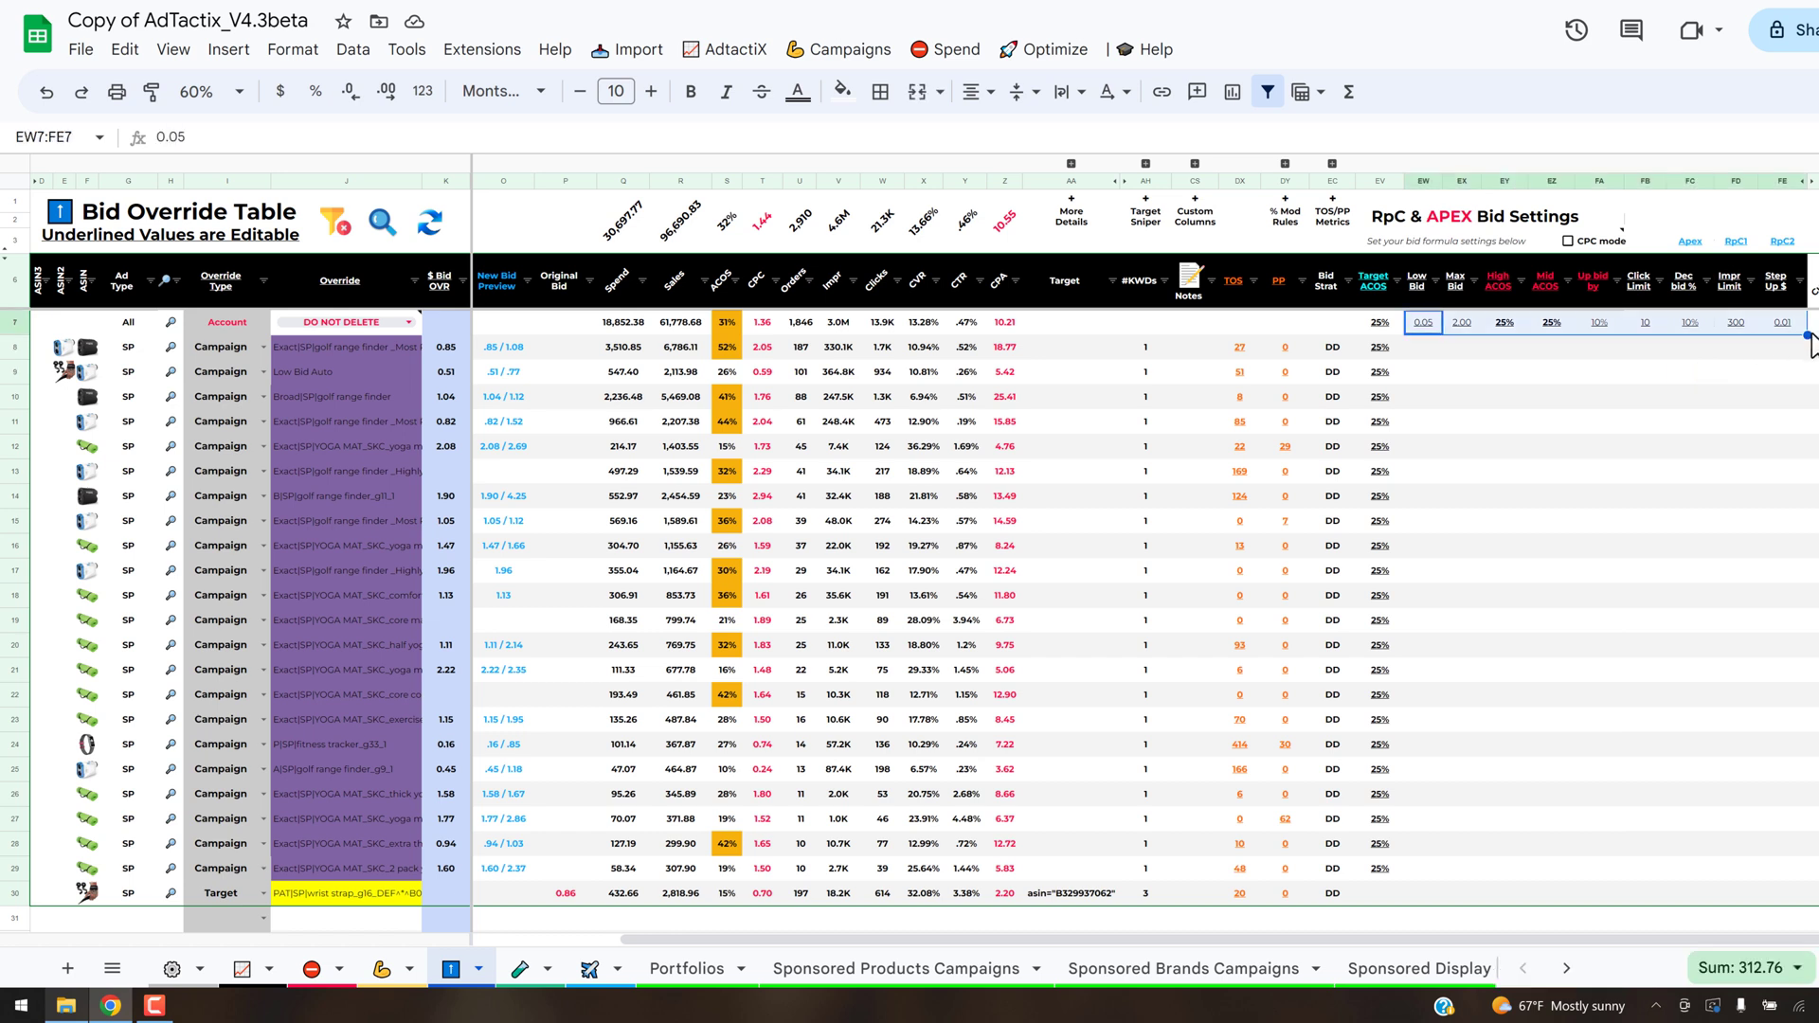
drag(1804, 336, 1781, 659)
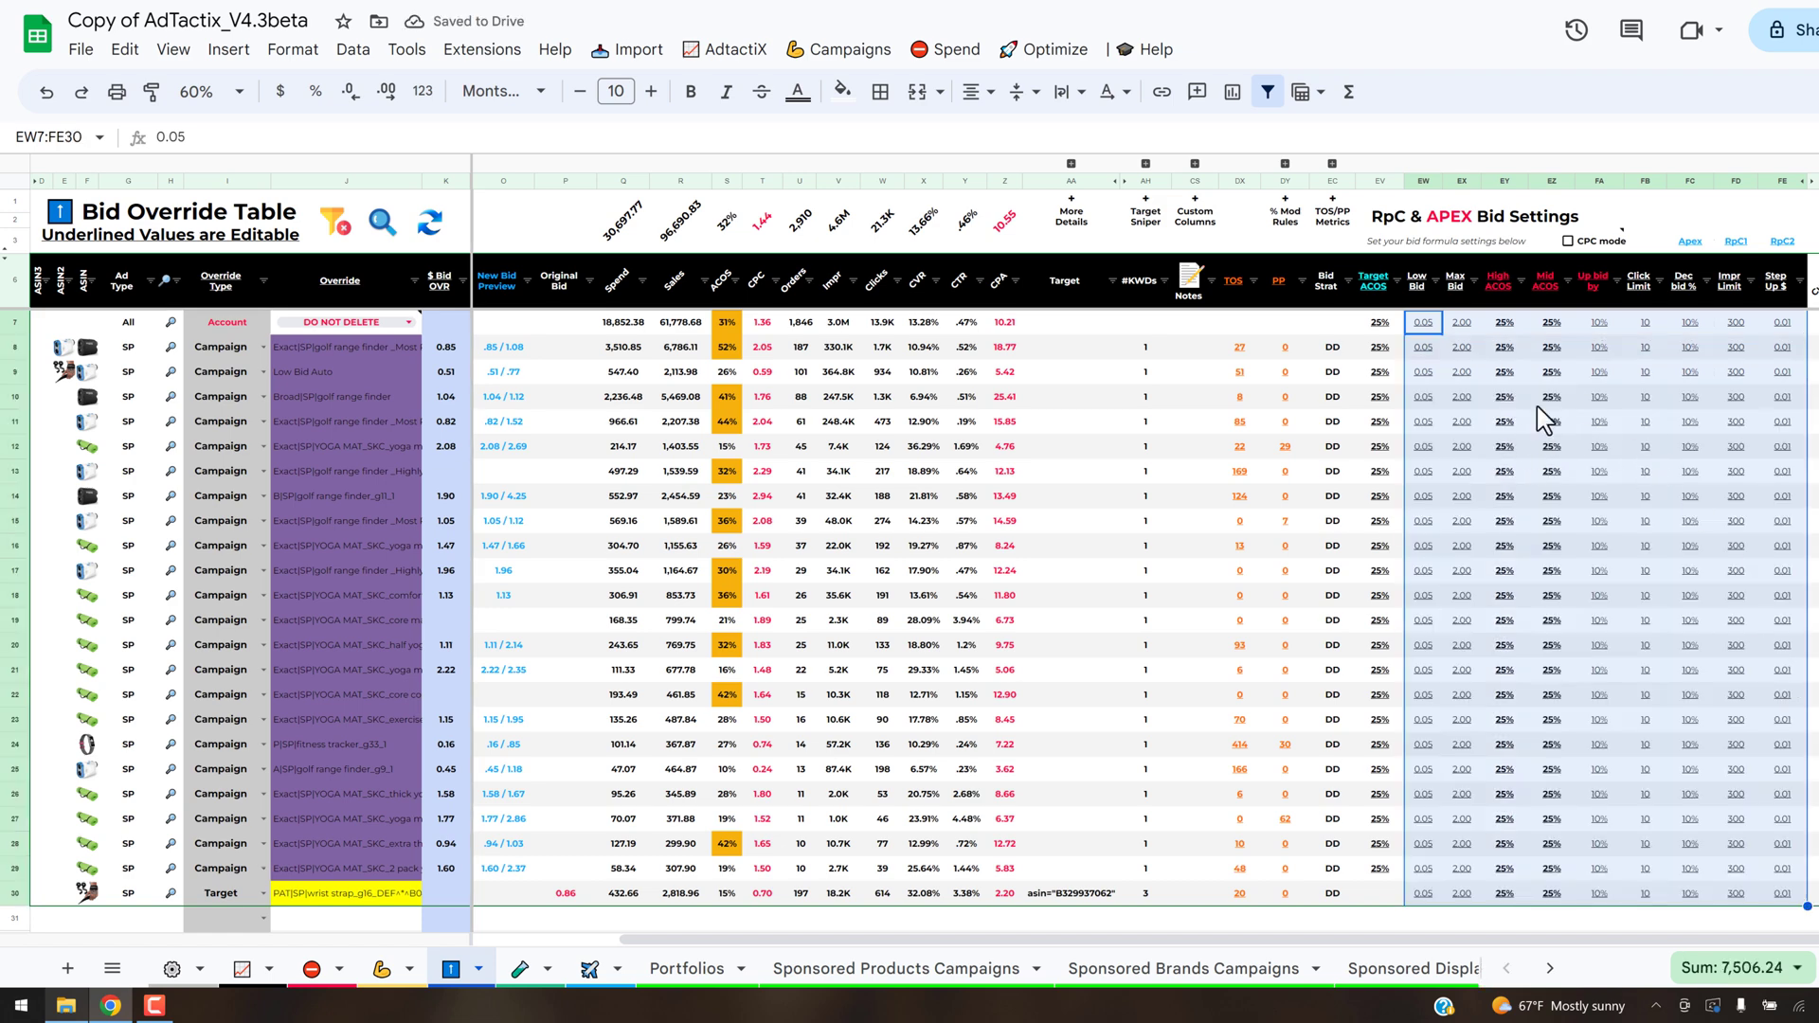
- Look through the Sponsored Products bid formulas offered for optimizing with the Bid Override Table method
click(1065, 57)
mouse_move(1063, 156)
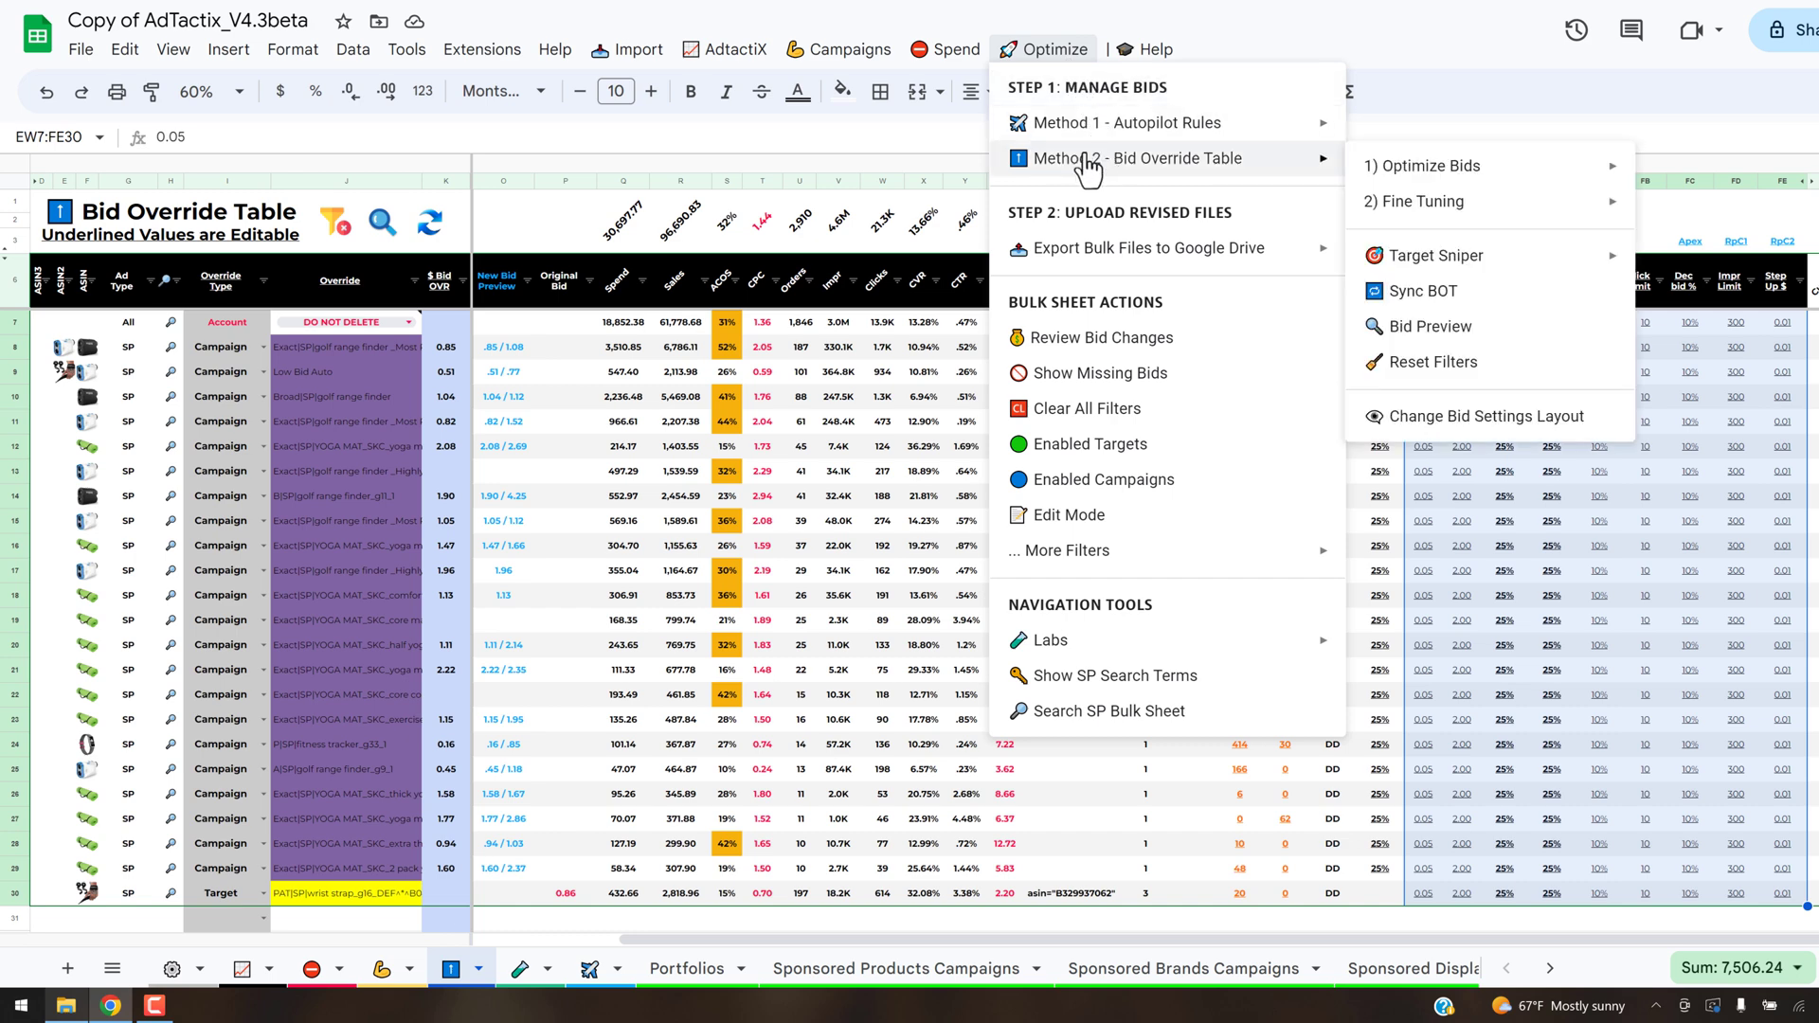
mouse_move(1426, 169)
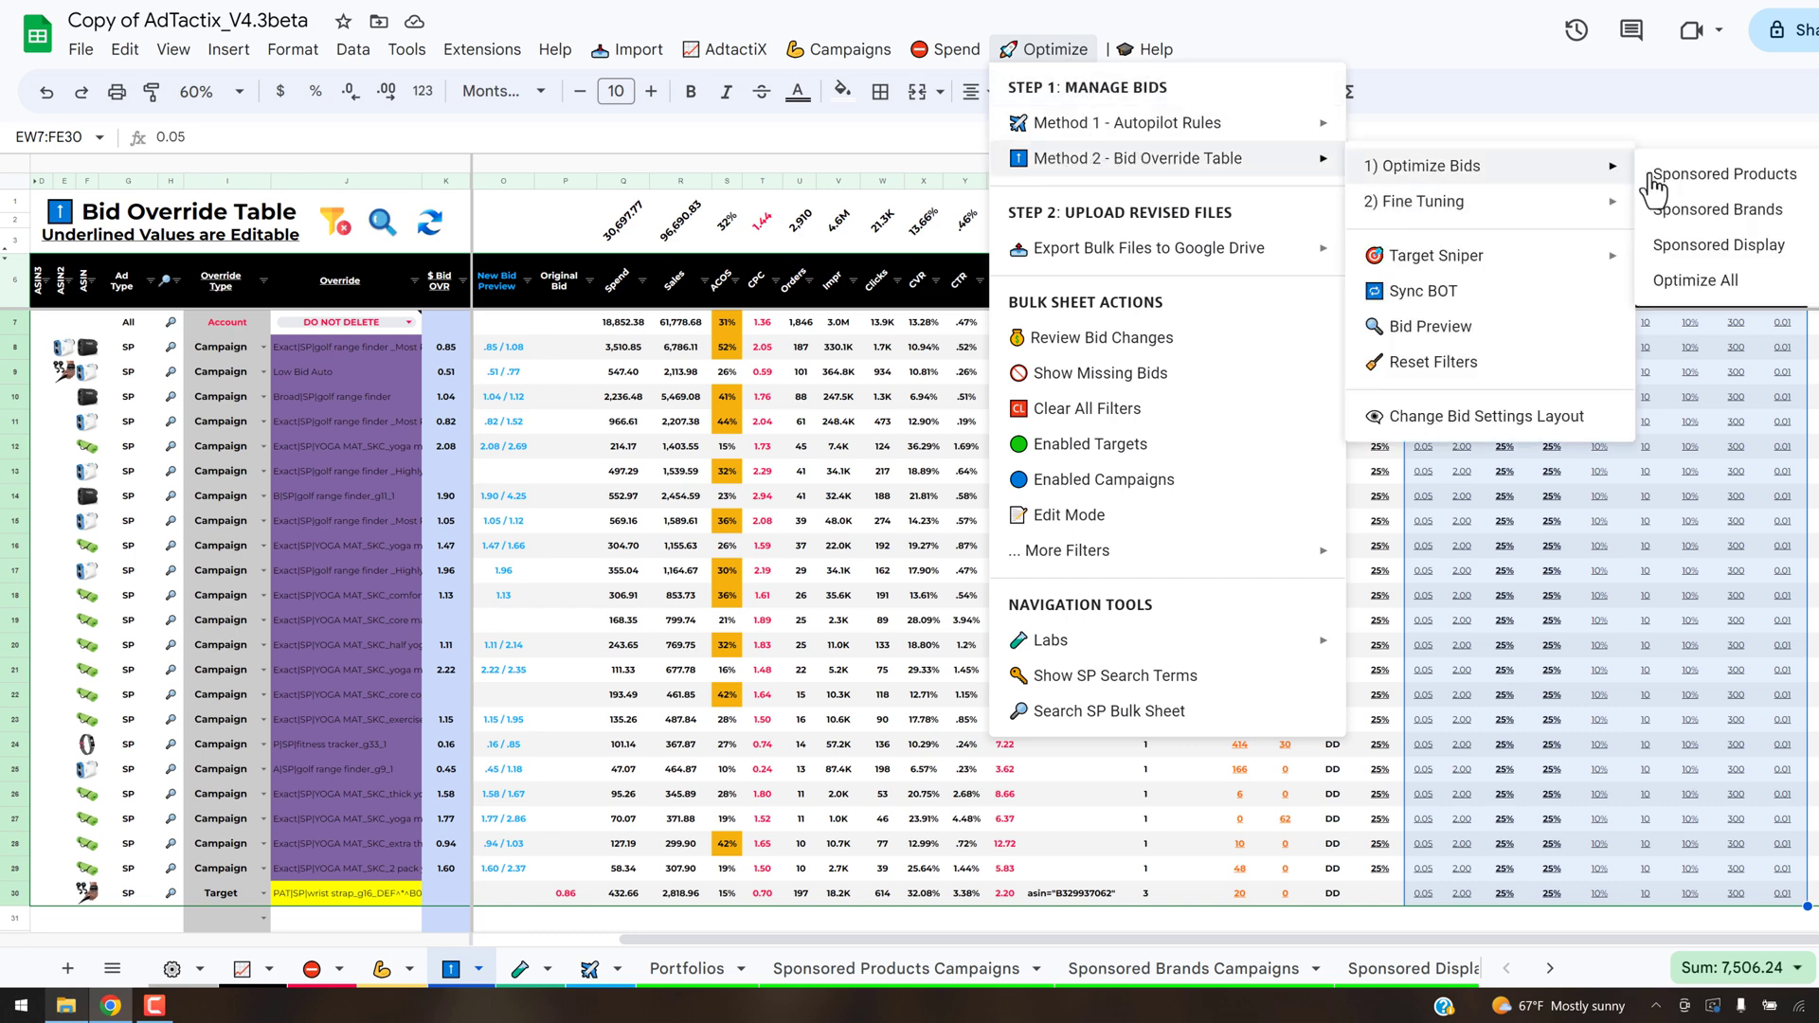
mouse_move(1700, 187)
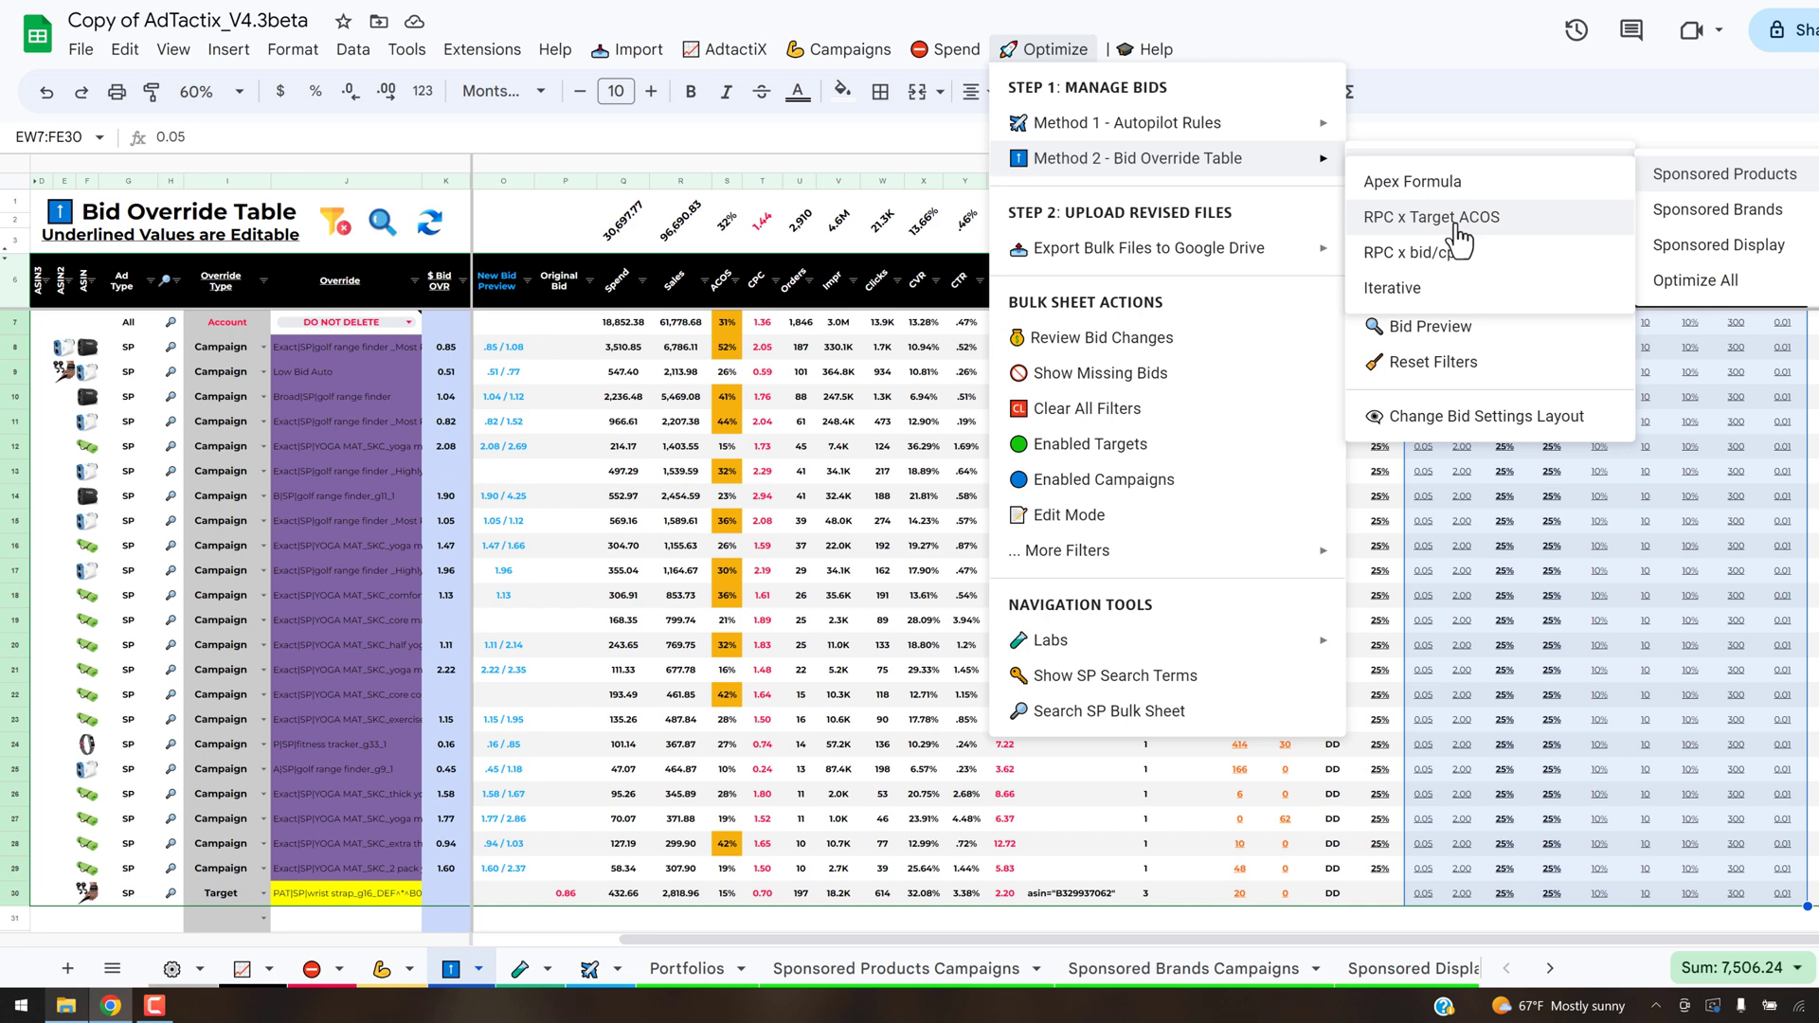
click(1731, 493)
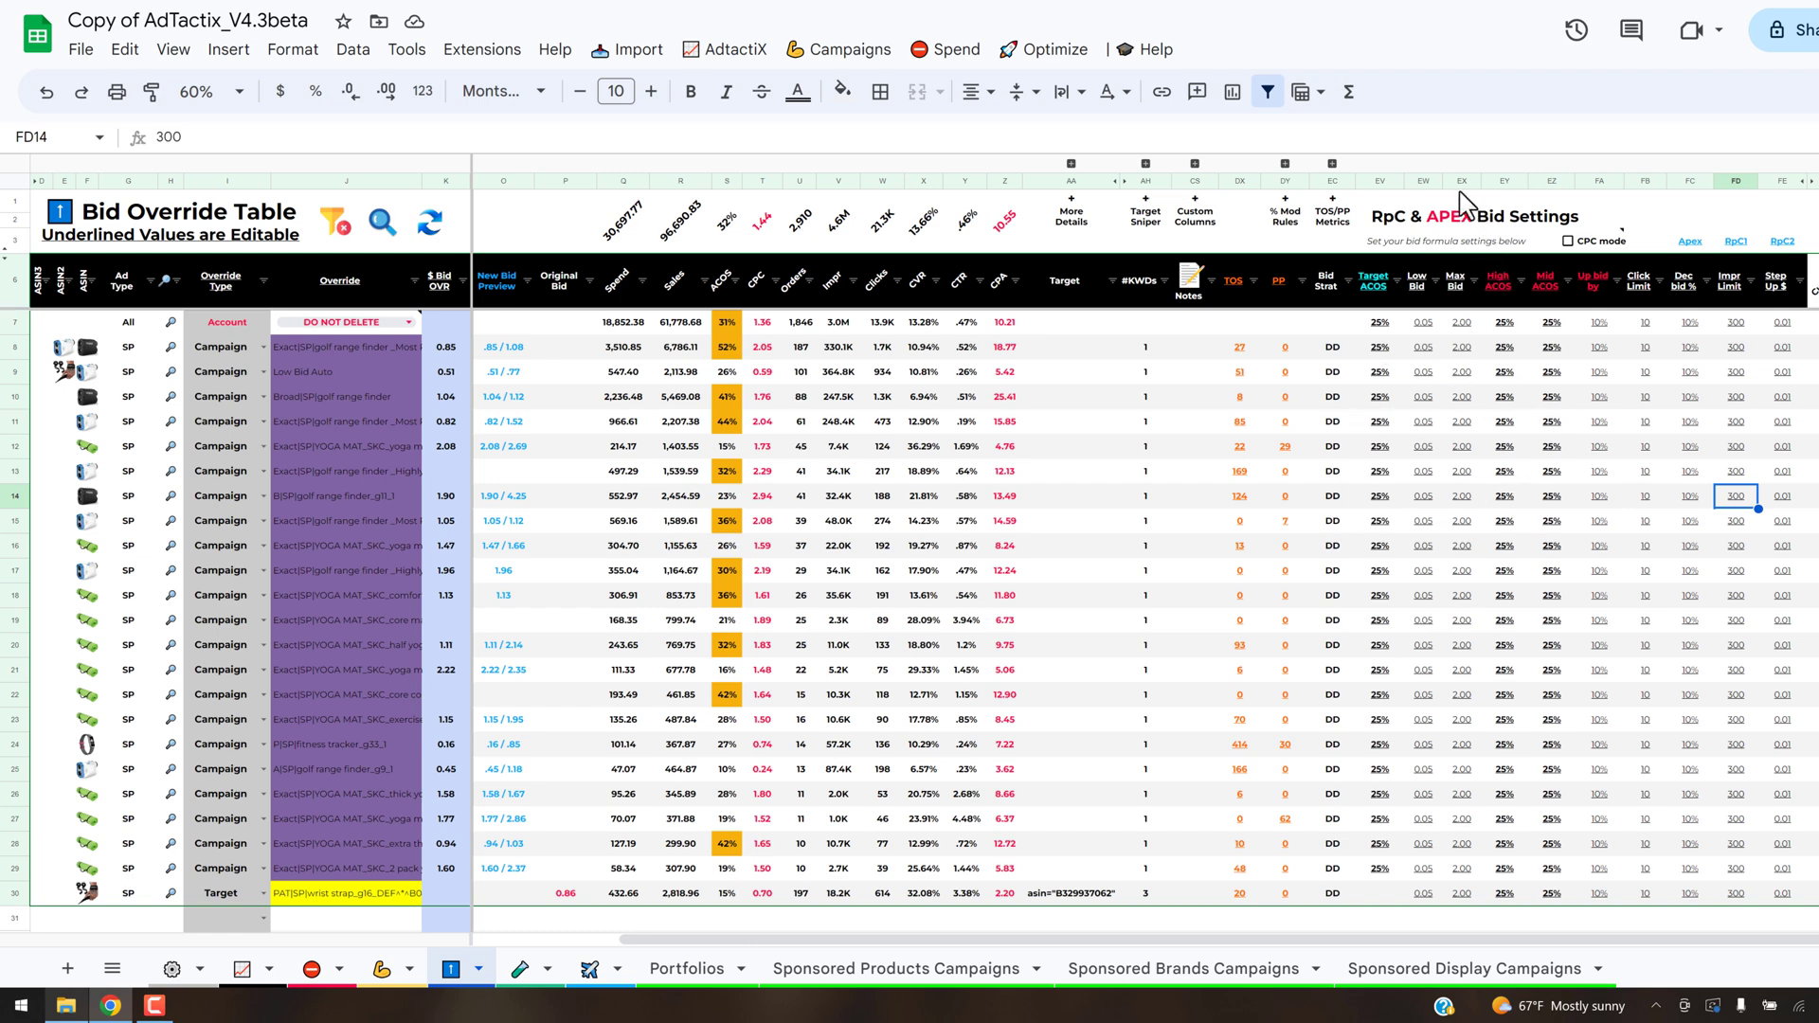
- Highlight the RpC & APEX Bid Settings columns EV to FE again and read the note on the Mid ACOS header
click(1378, 181)
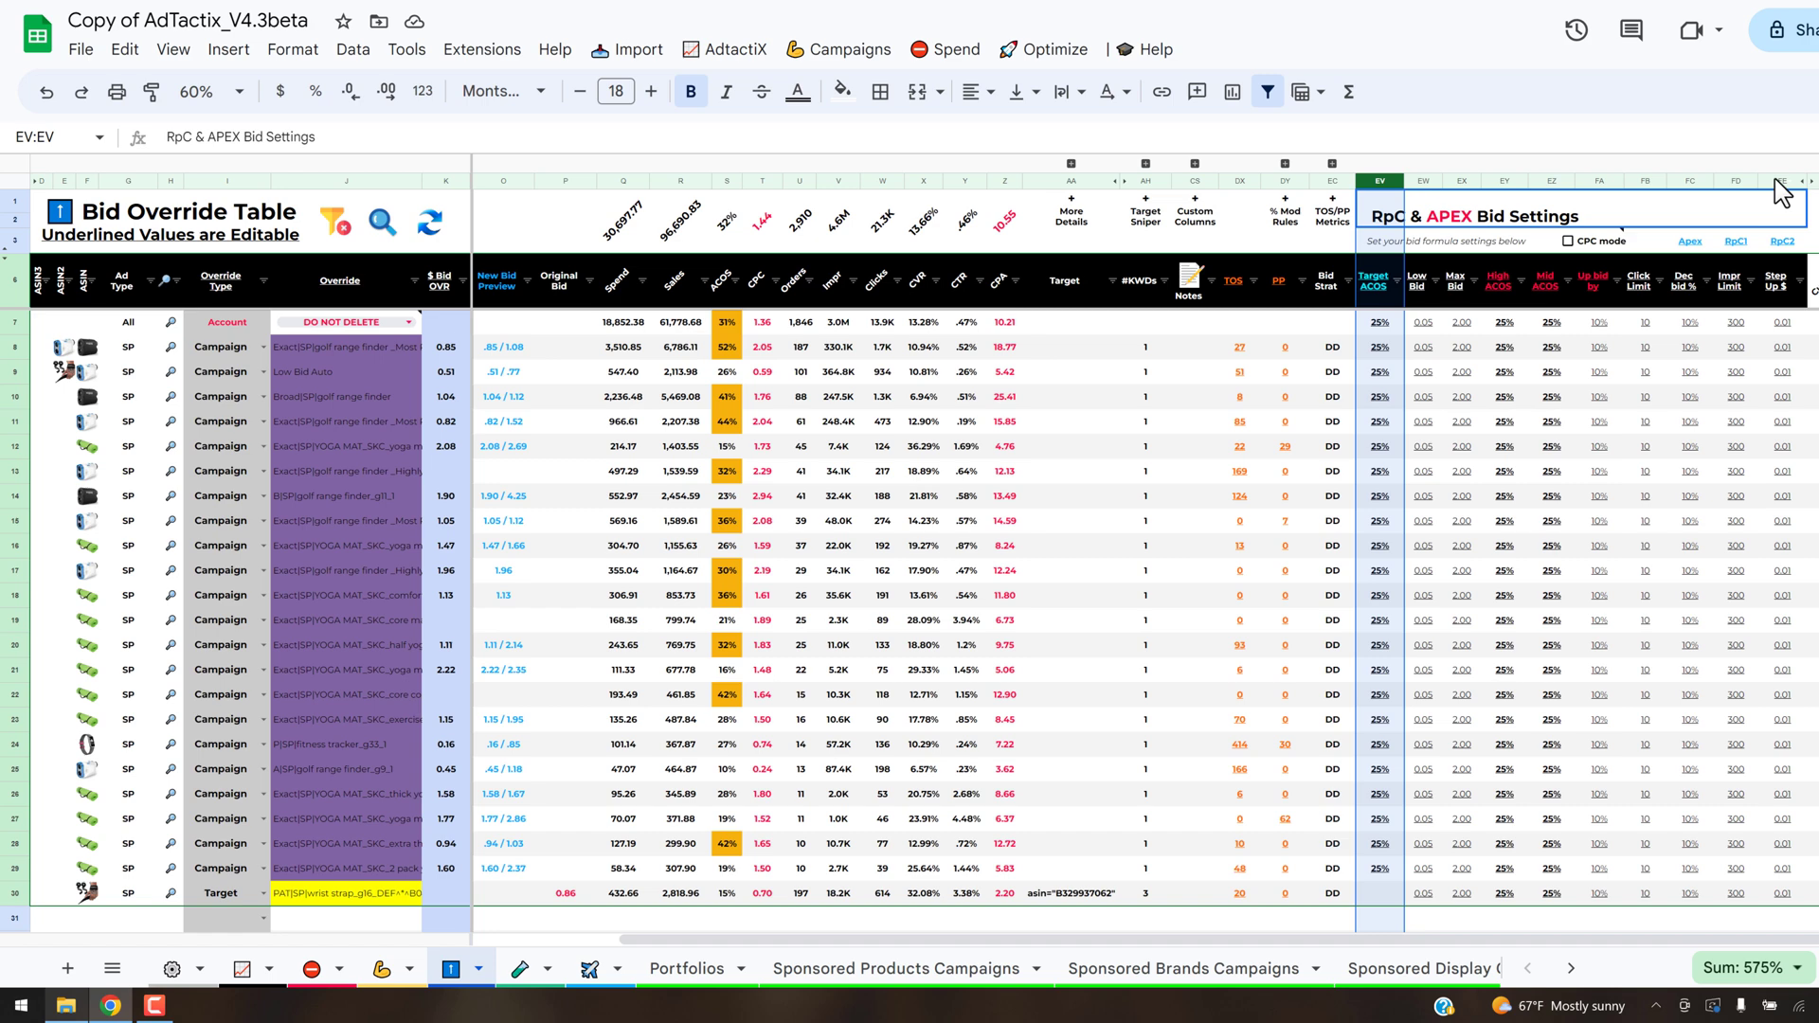
shift+click(1777, 181)
mouse_move(1455, 302)
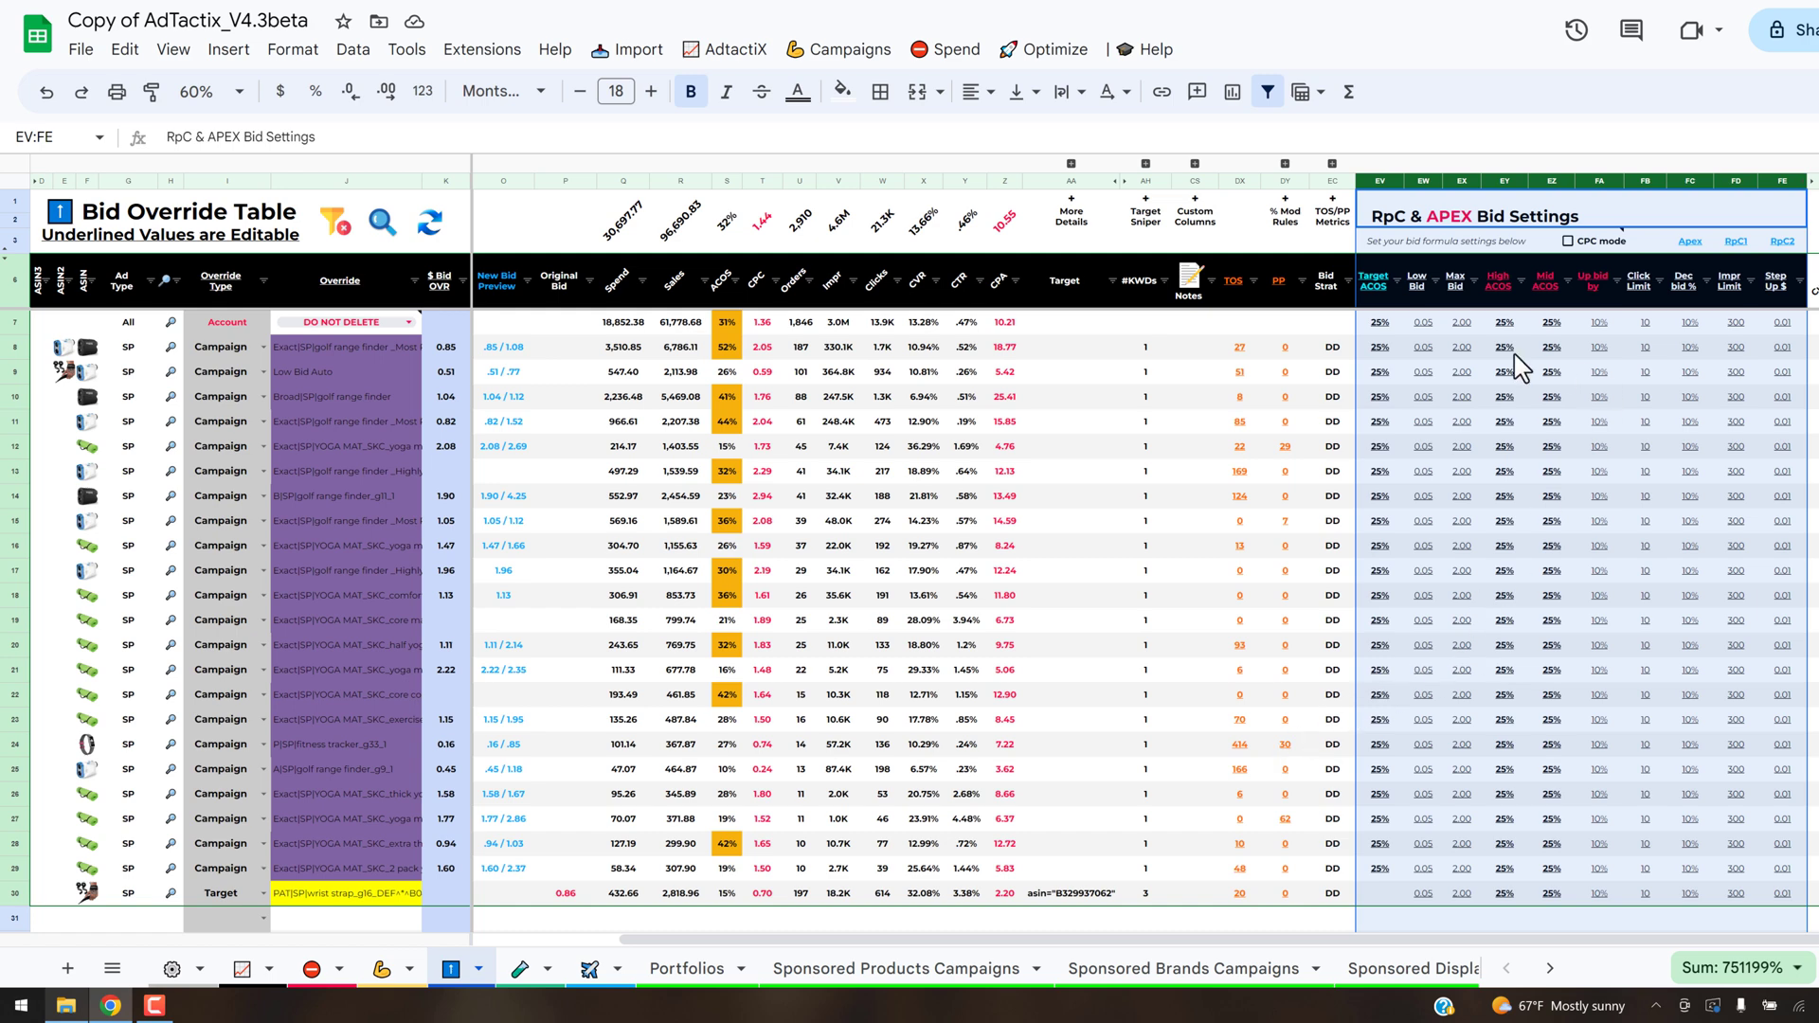
mouse_move(1520, 336)
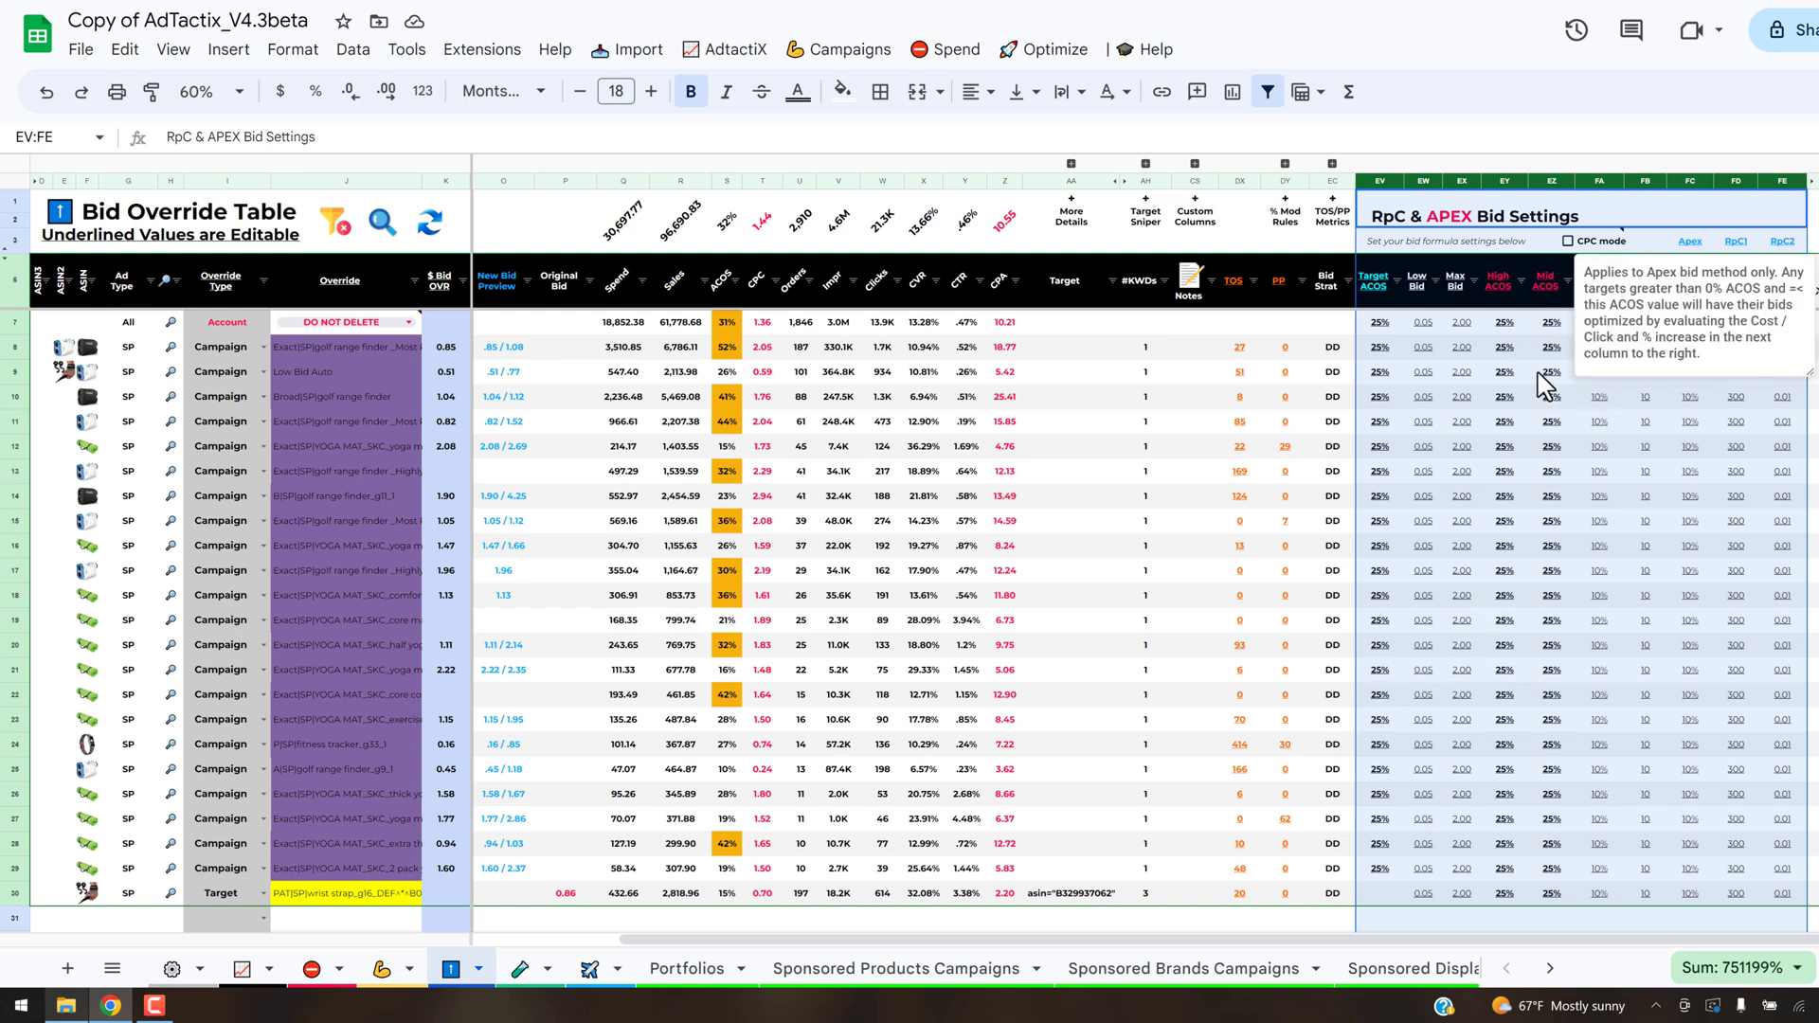
click(1541, 371)
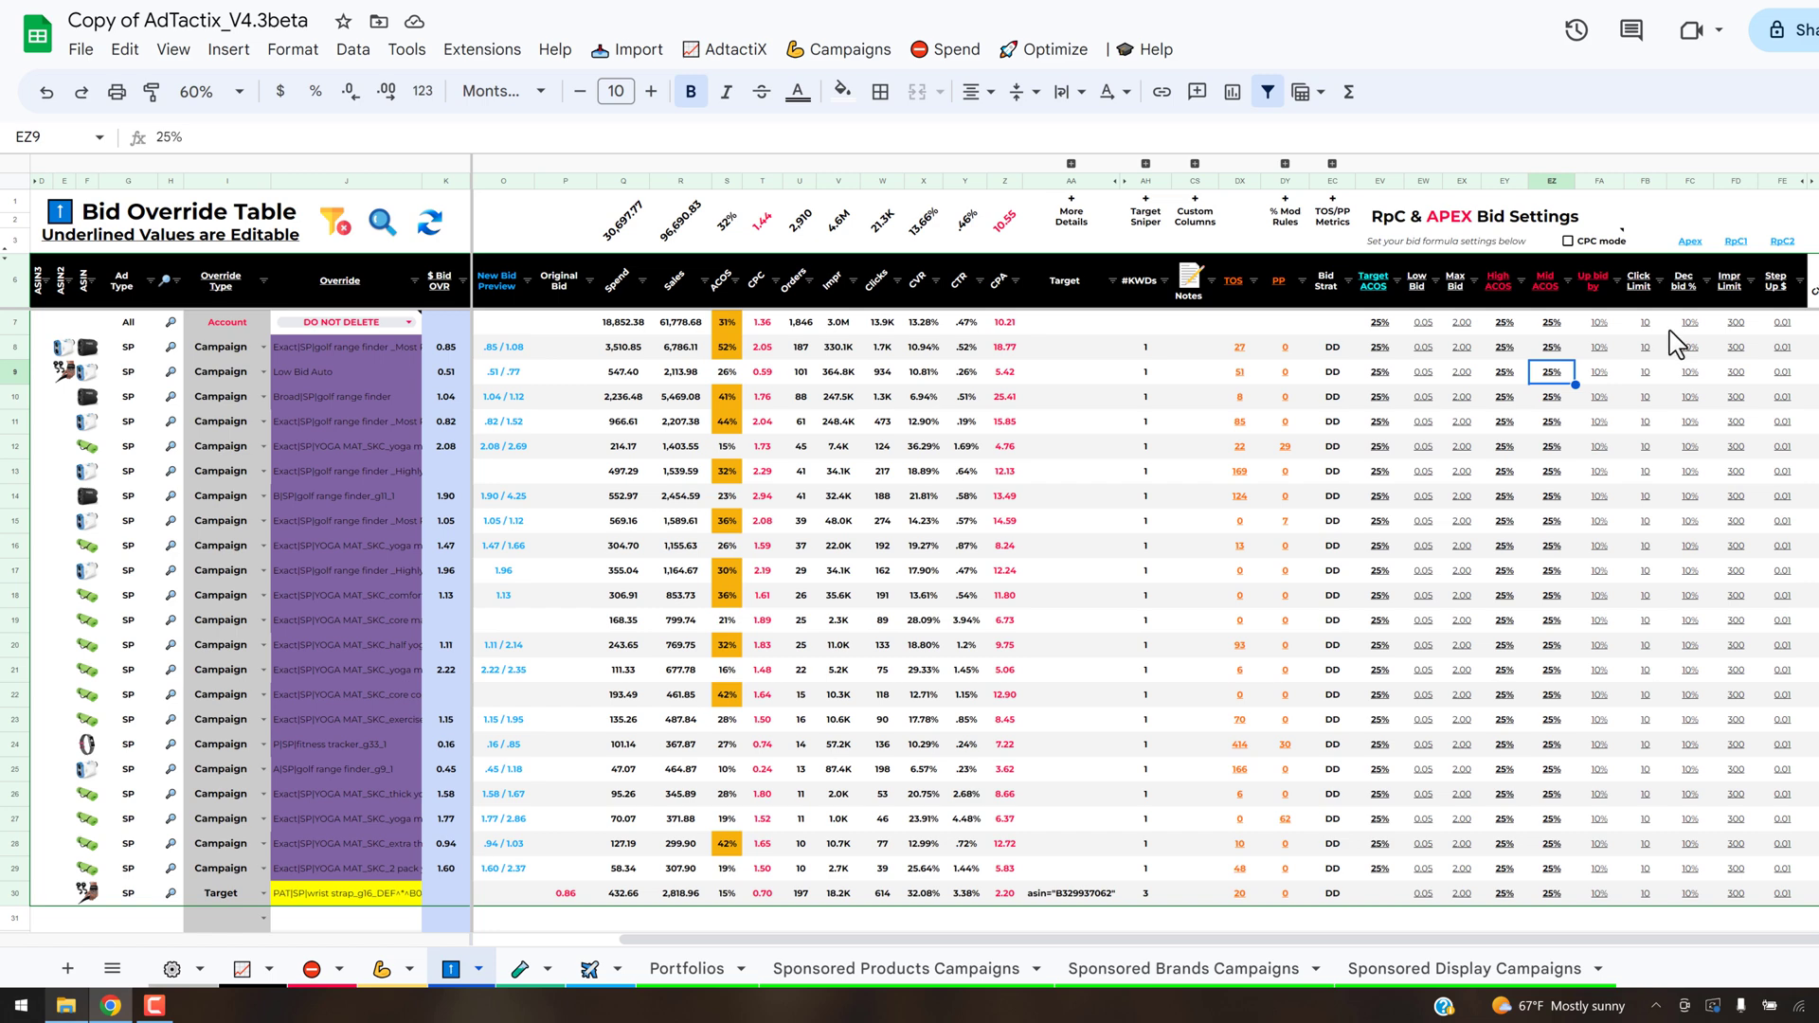
click(1380, 181)
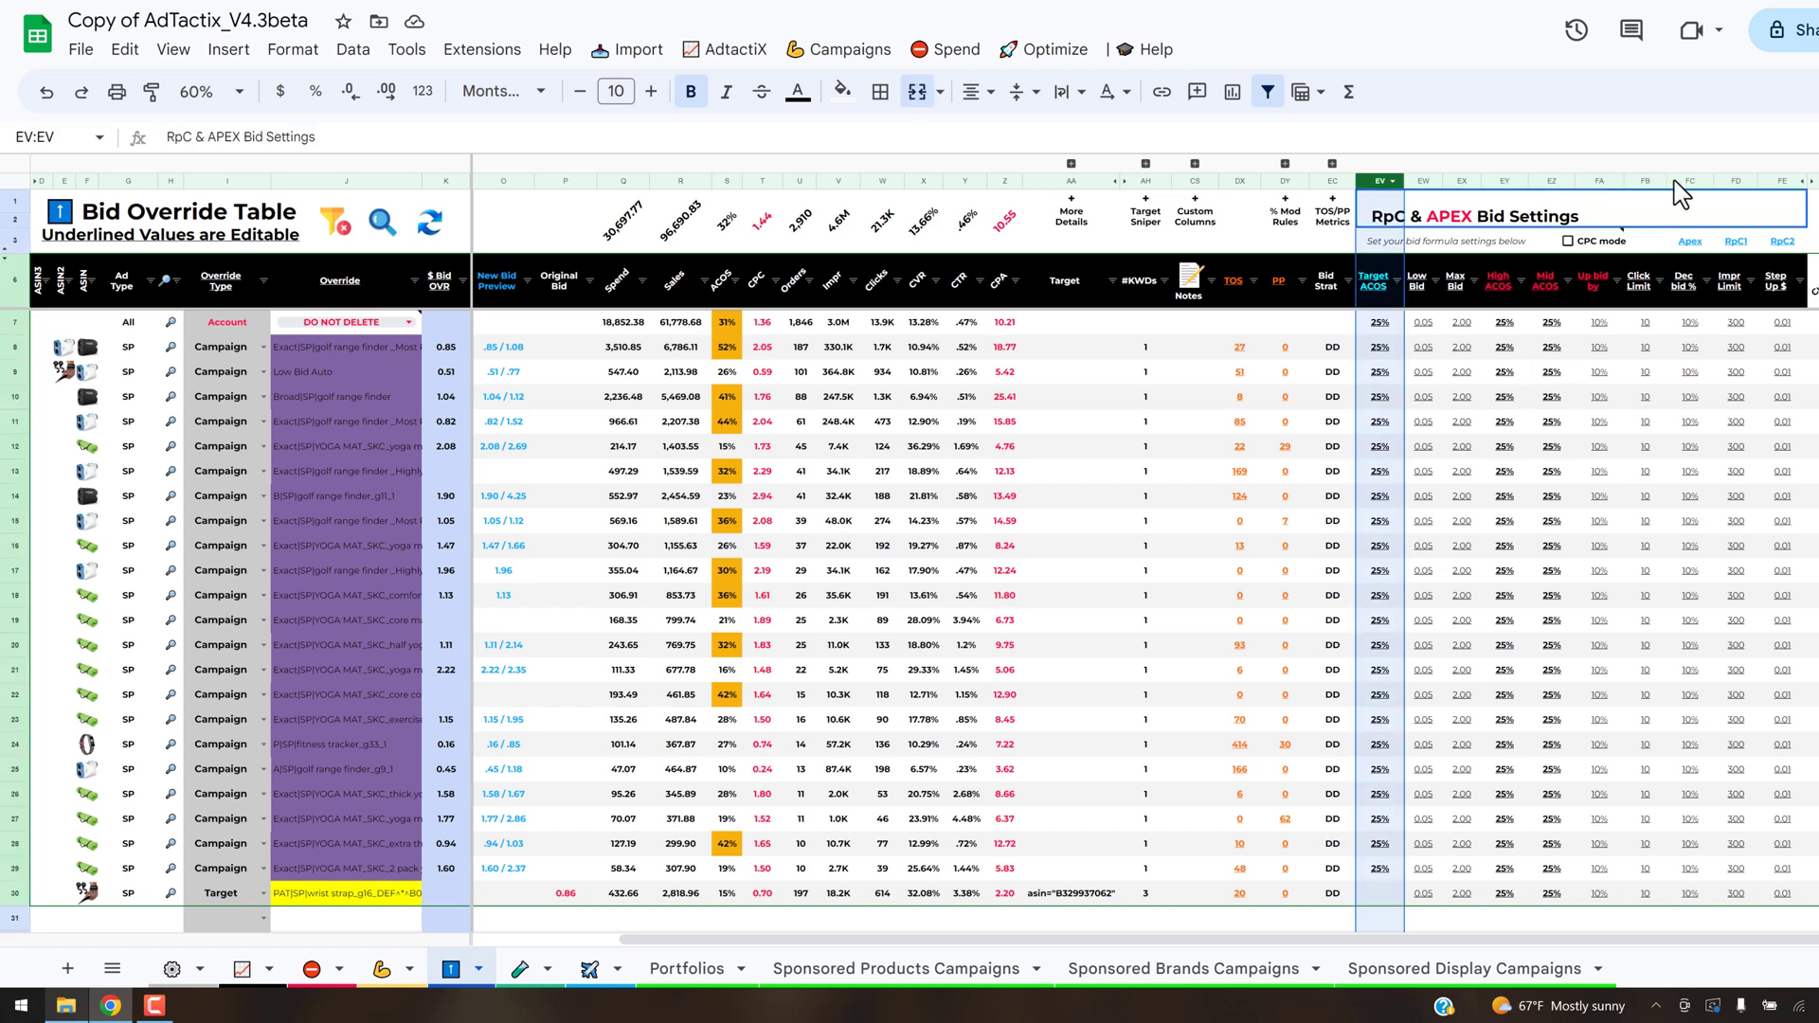
shift+click(1782, 180)
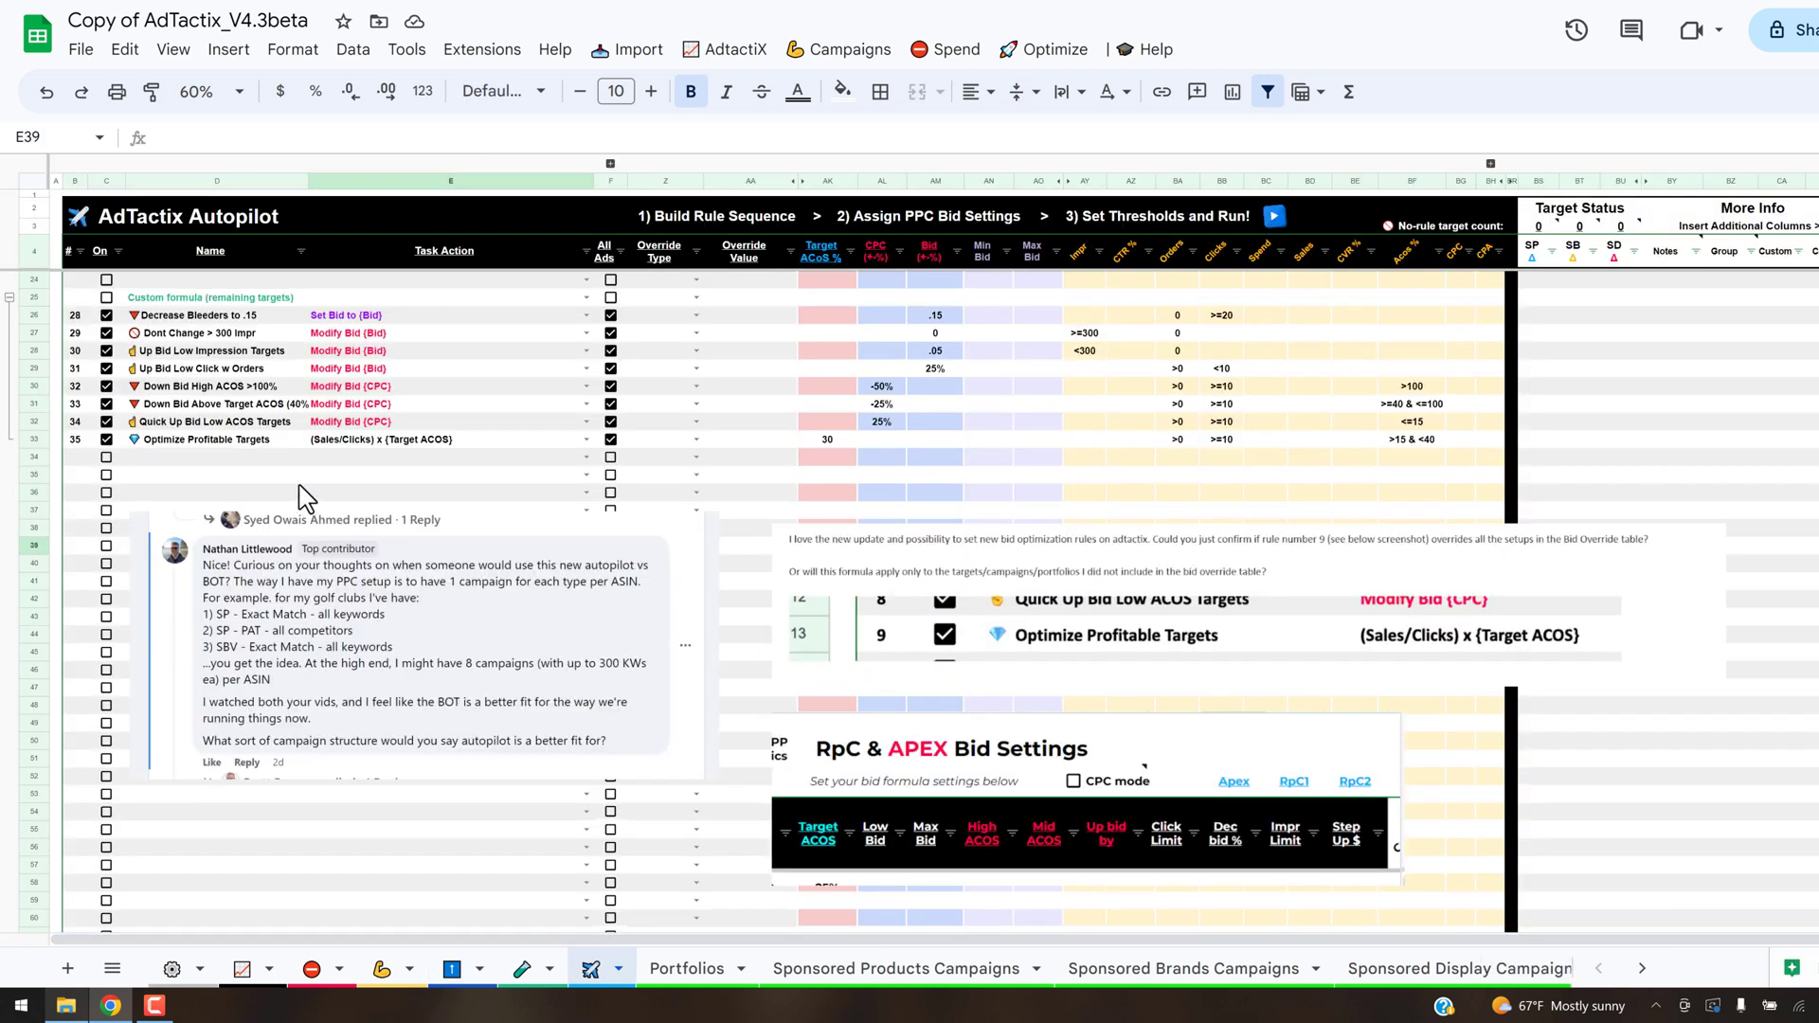
- On the Autopilot sheet, examine the all-targets Apex formula rules, checking the impression, order and bid values of Up Bid Low Impression Targets
scroll(301, 495, up, 3)
scroll(322, 524, up, 2)
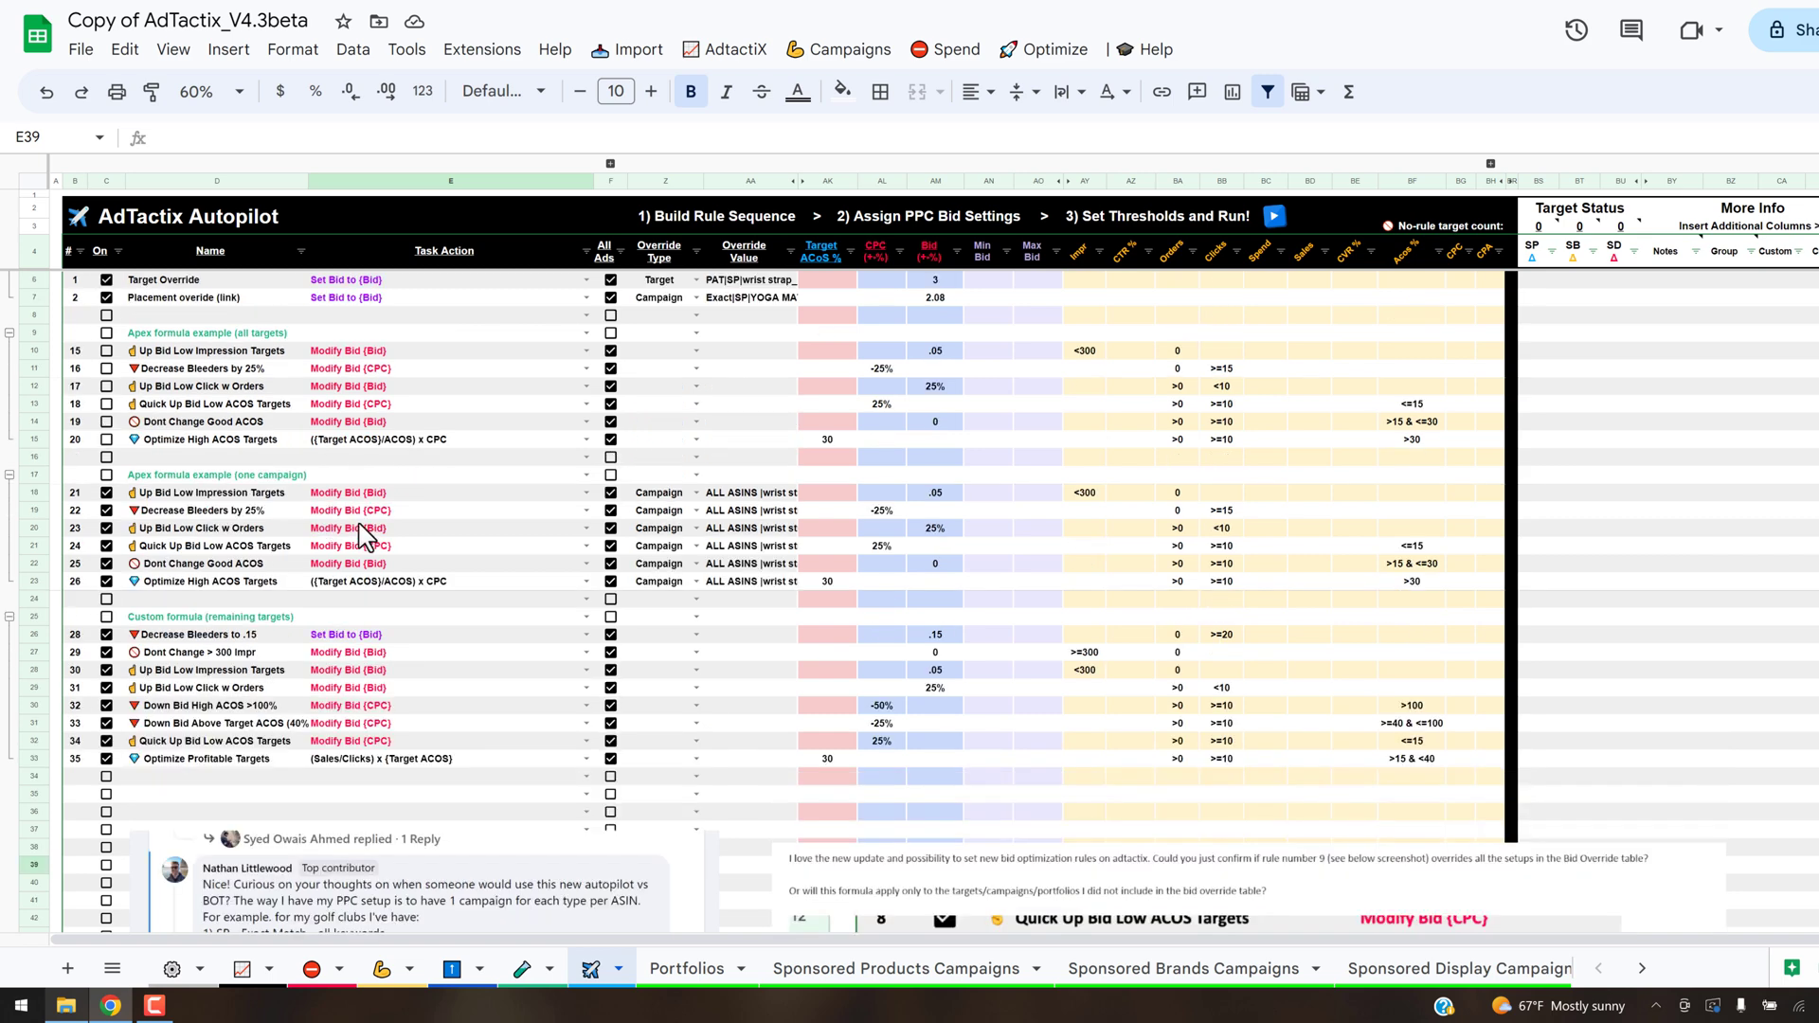
click(288, 352)
drag(288, 353, 251, 440)
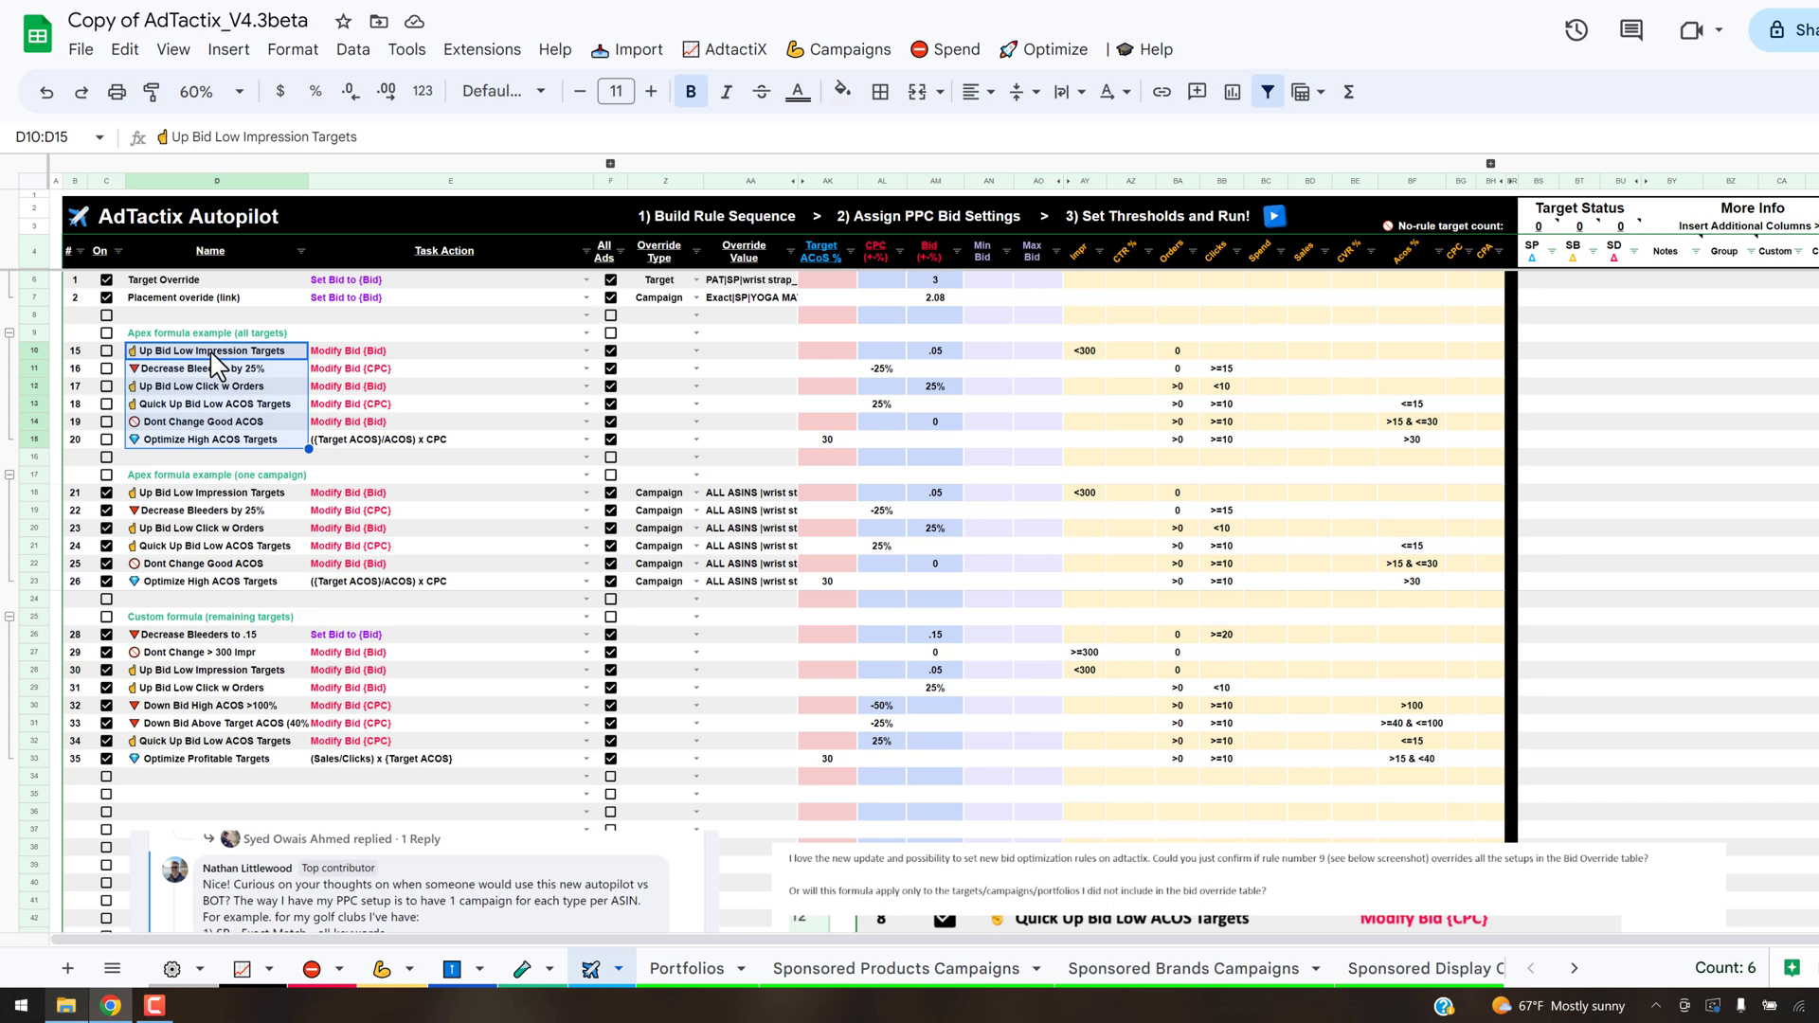
click(1087, 352)
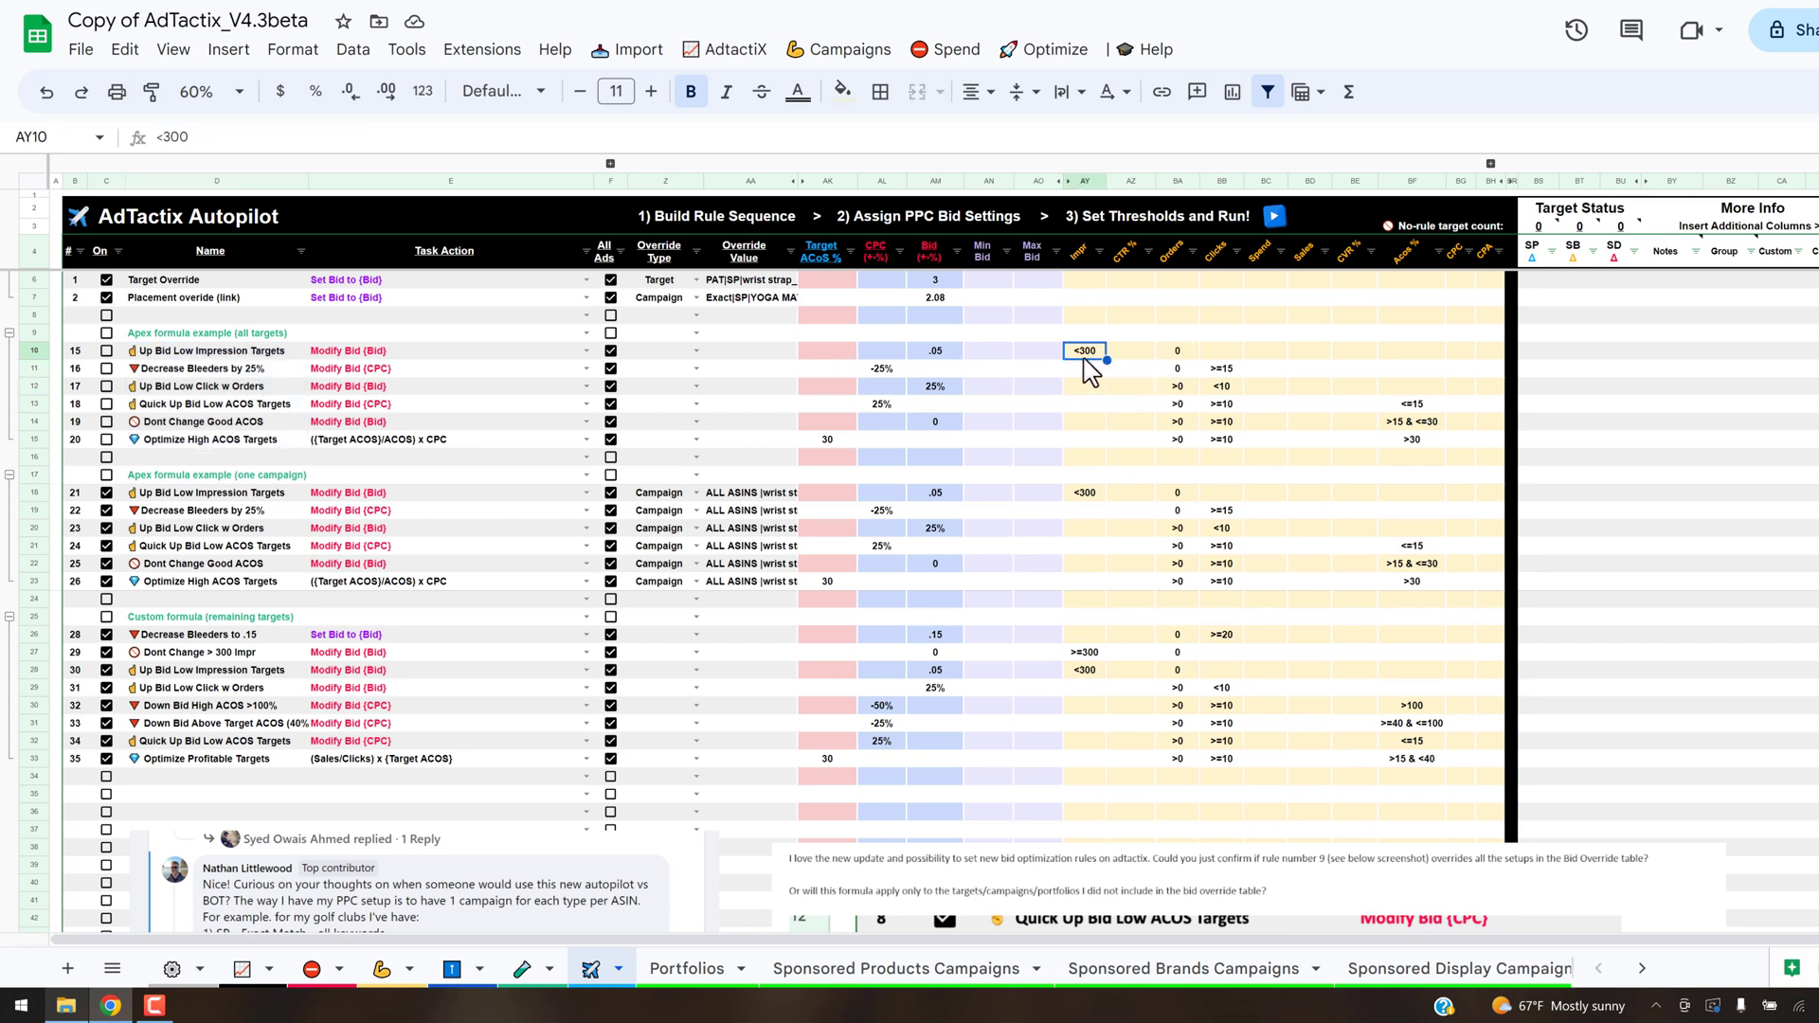
click(1180, 354)
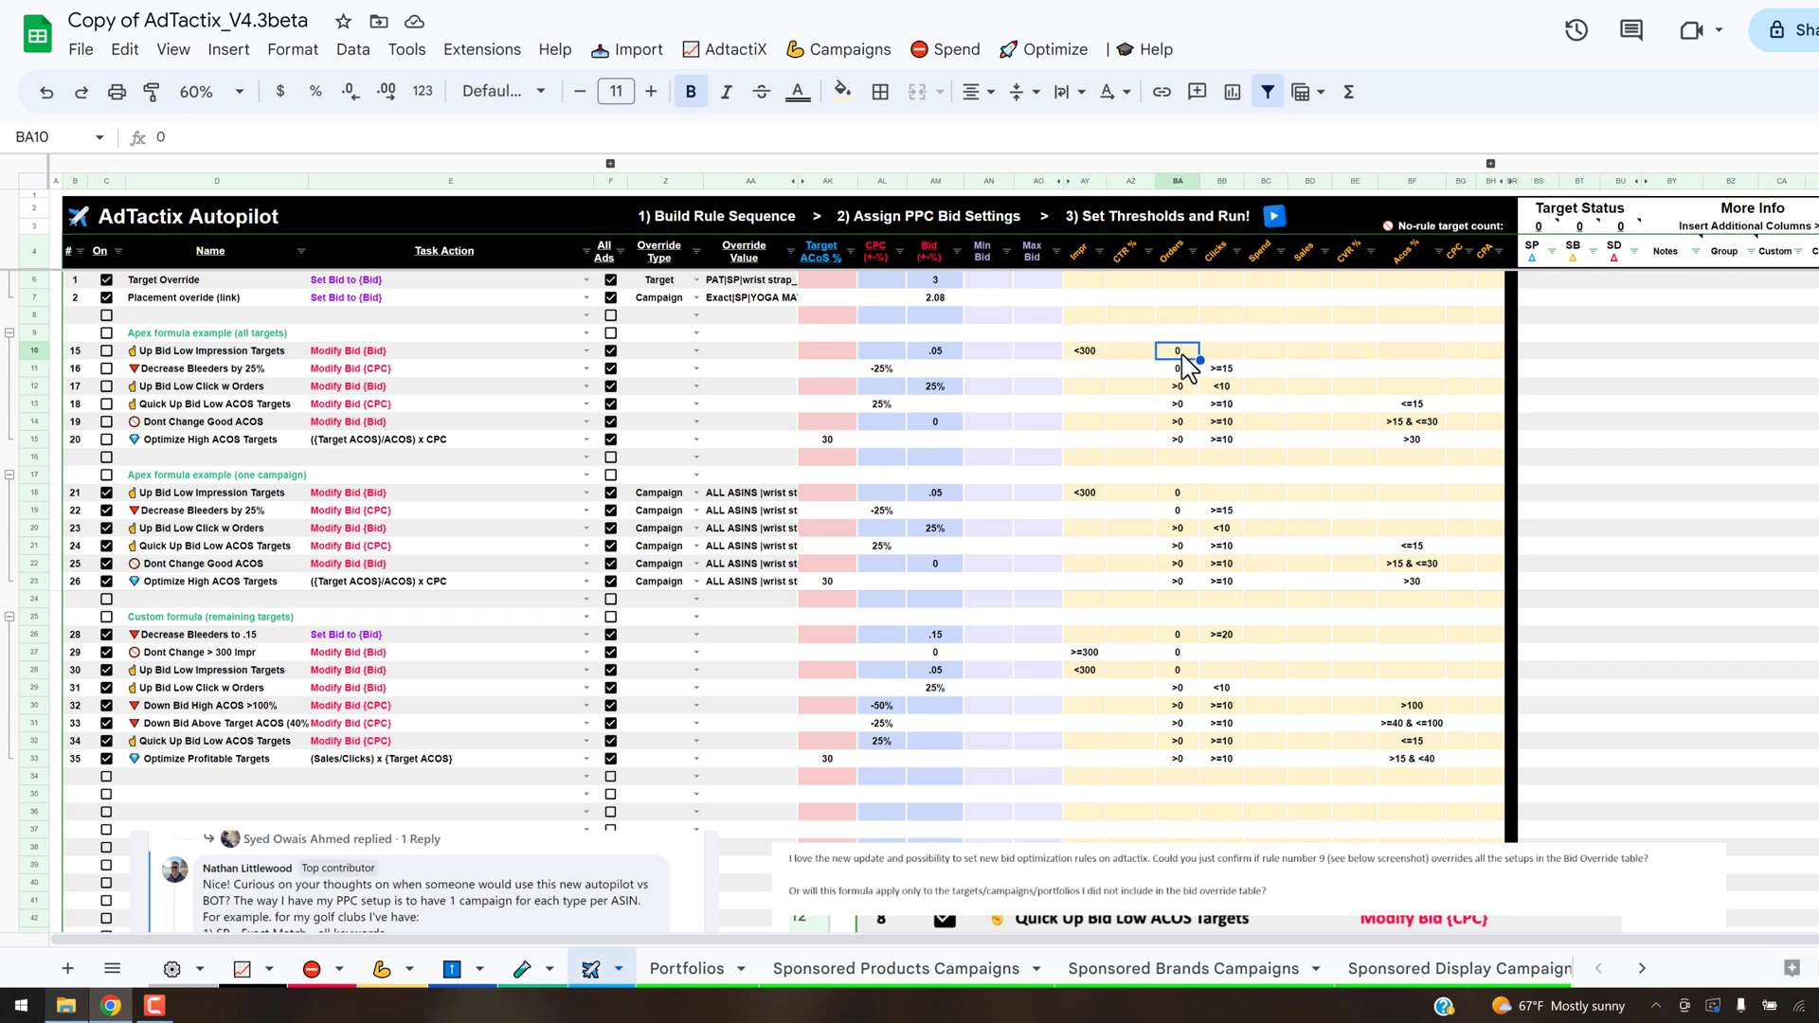
click(933, 352)
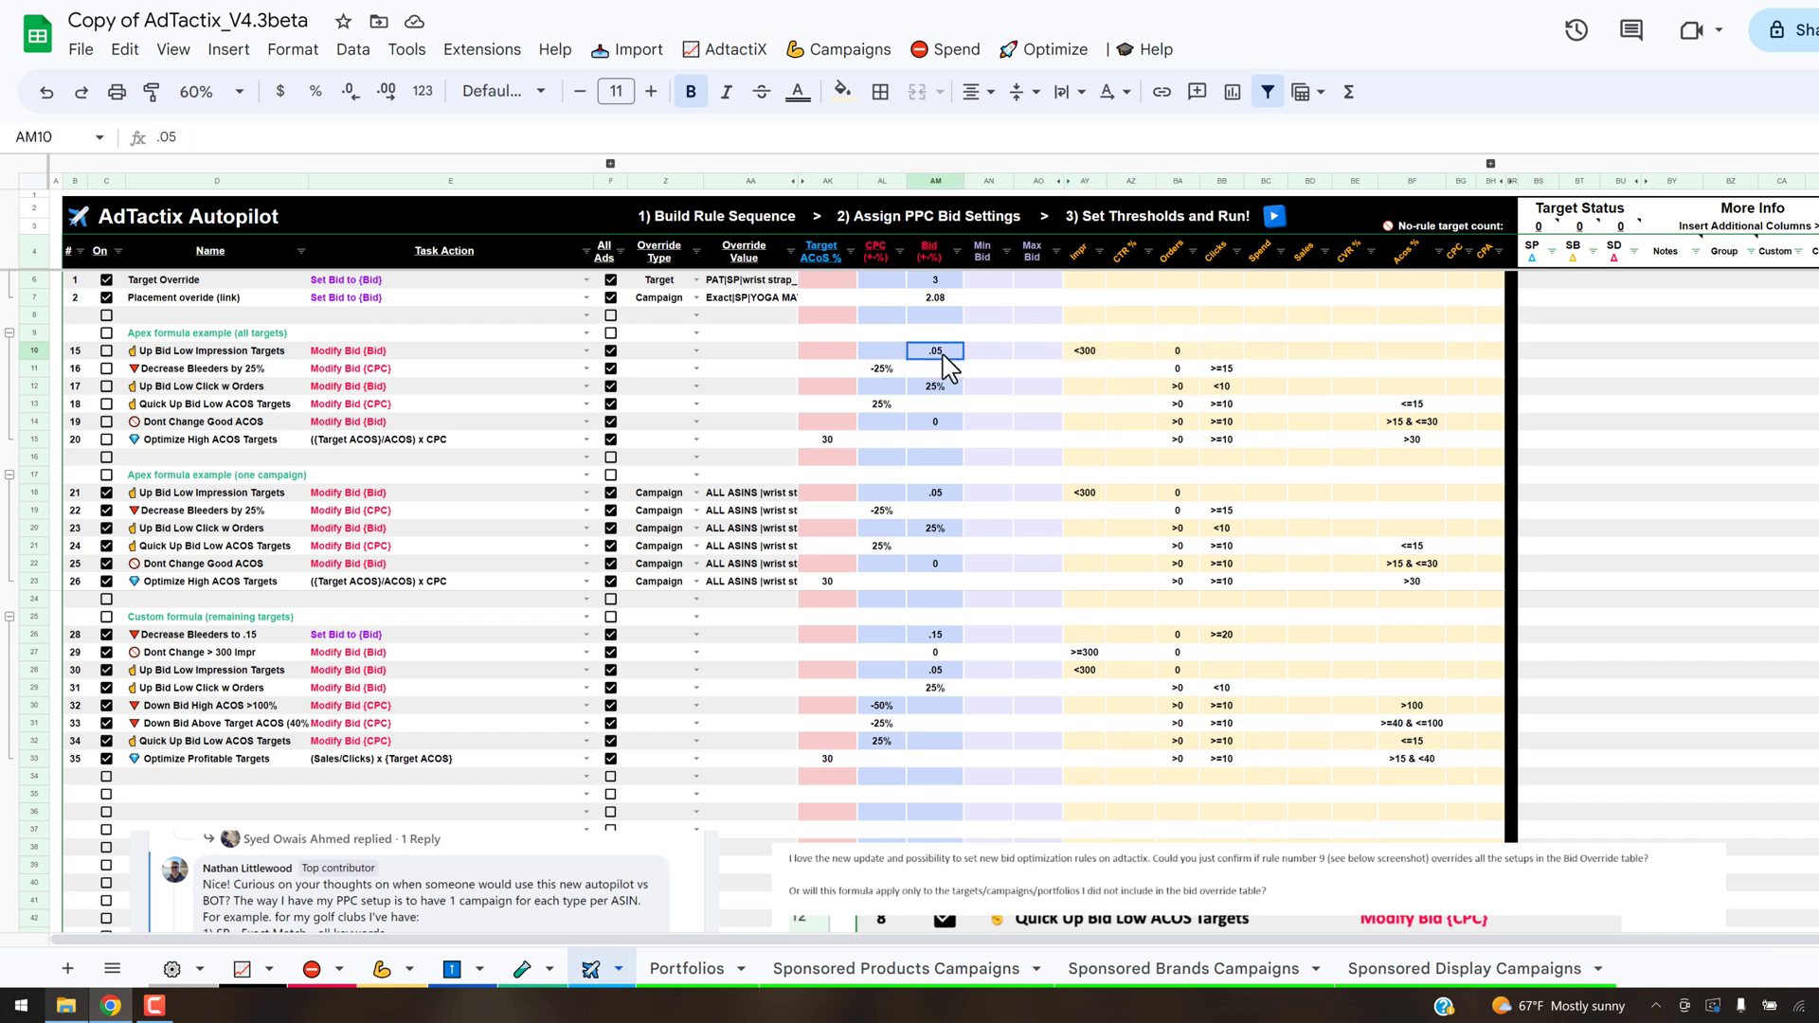
- Examine the click and order thresholds of the all-targets Decrease Bleeders by 25% and Up Bid Low Click w Orders rules, plus the latter's bid action
click(191, 370)
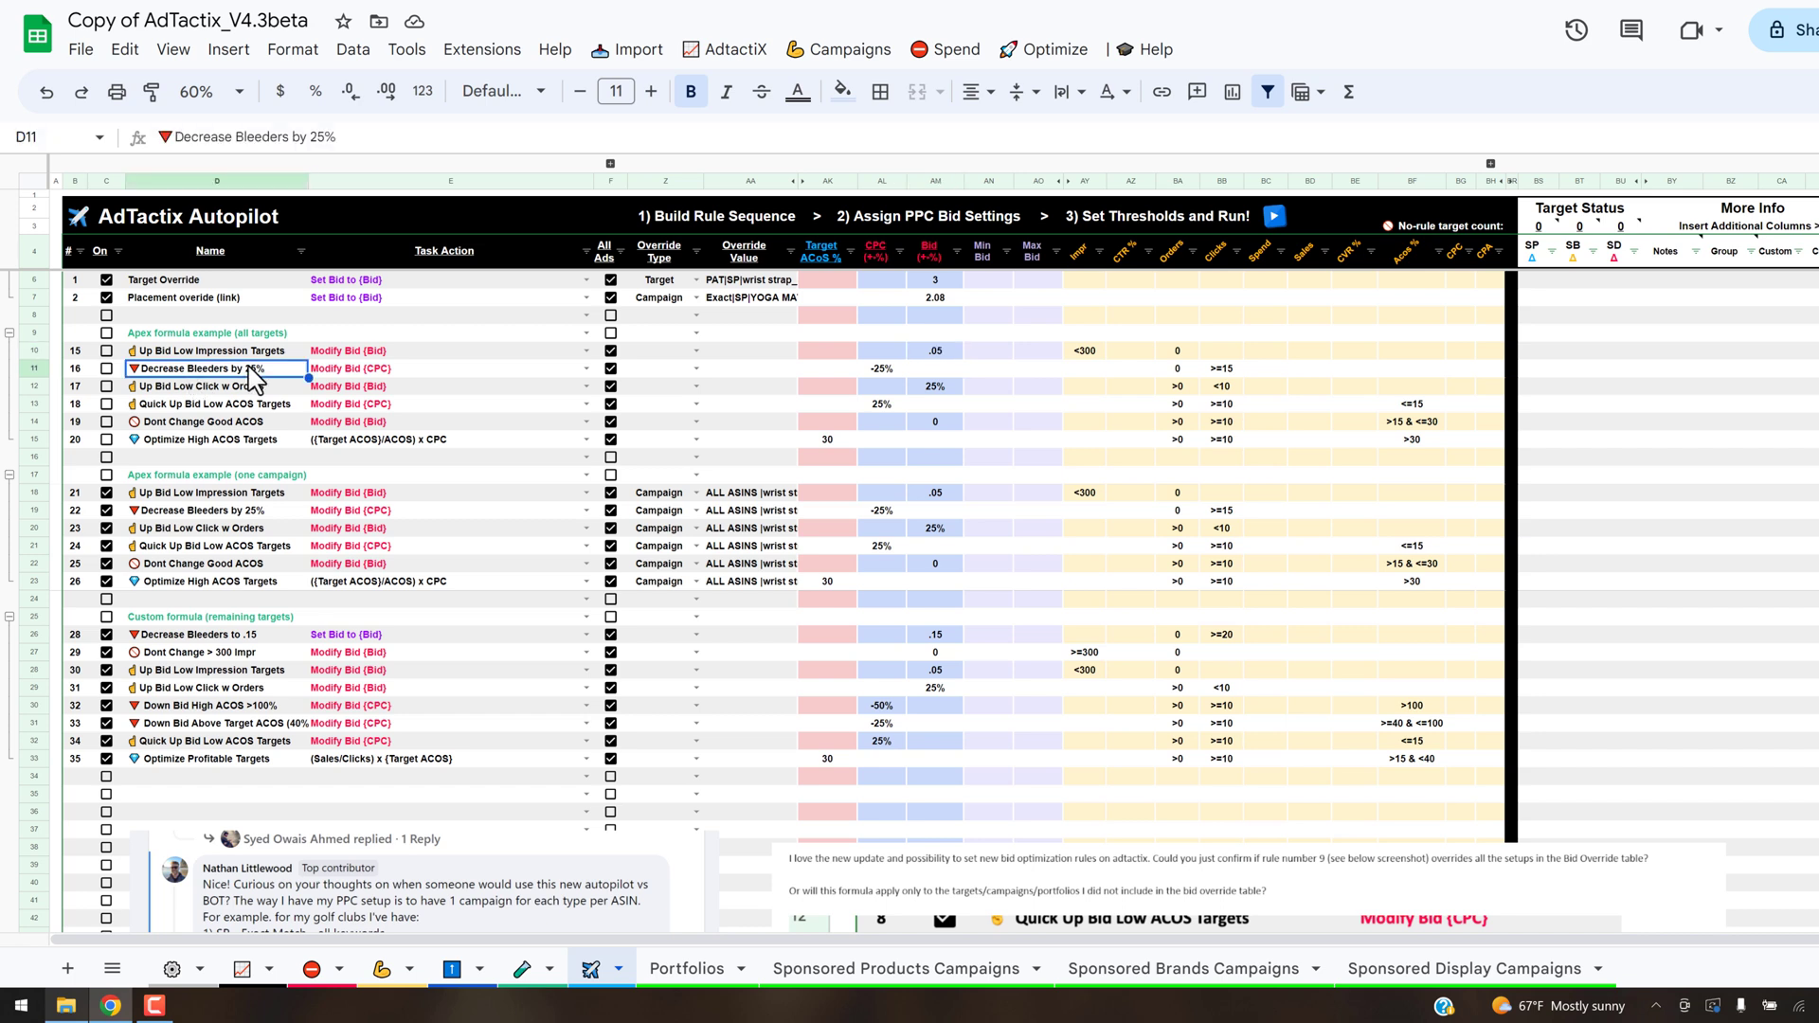
click(1232, 370)
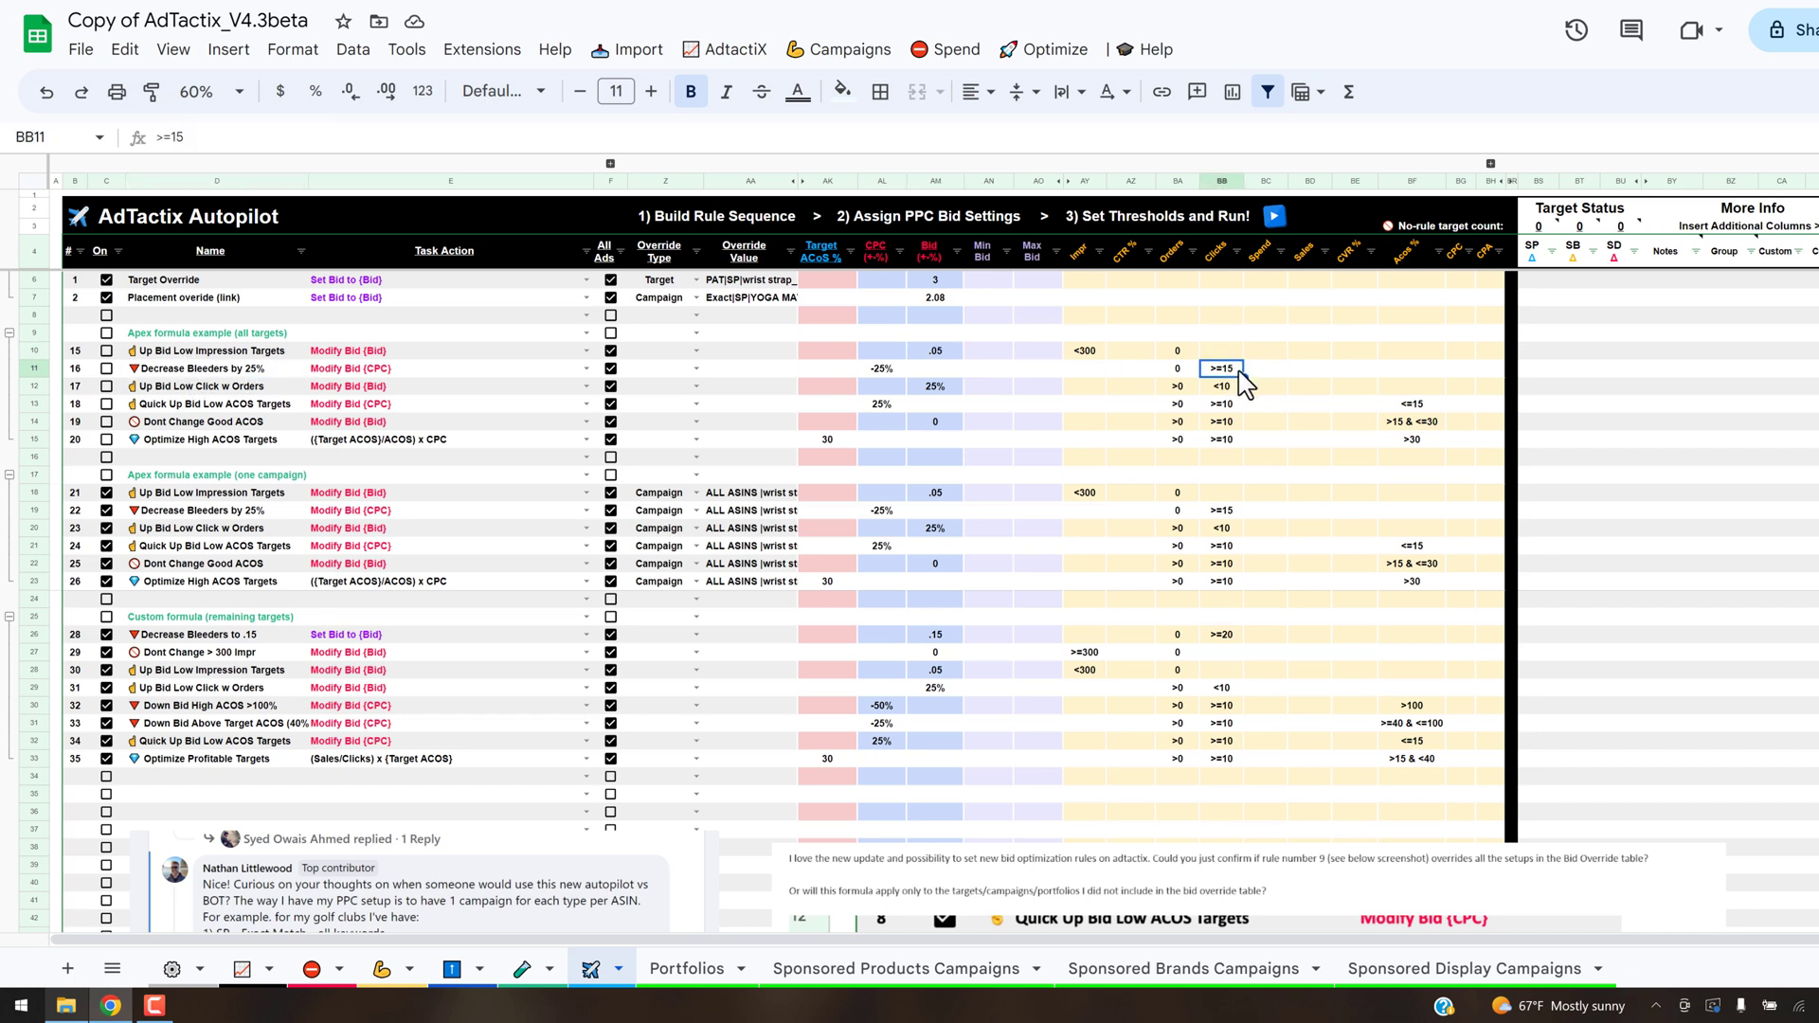
click(1178, 369)
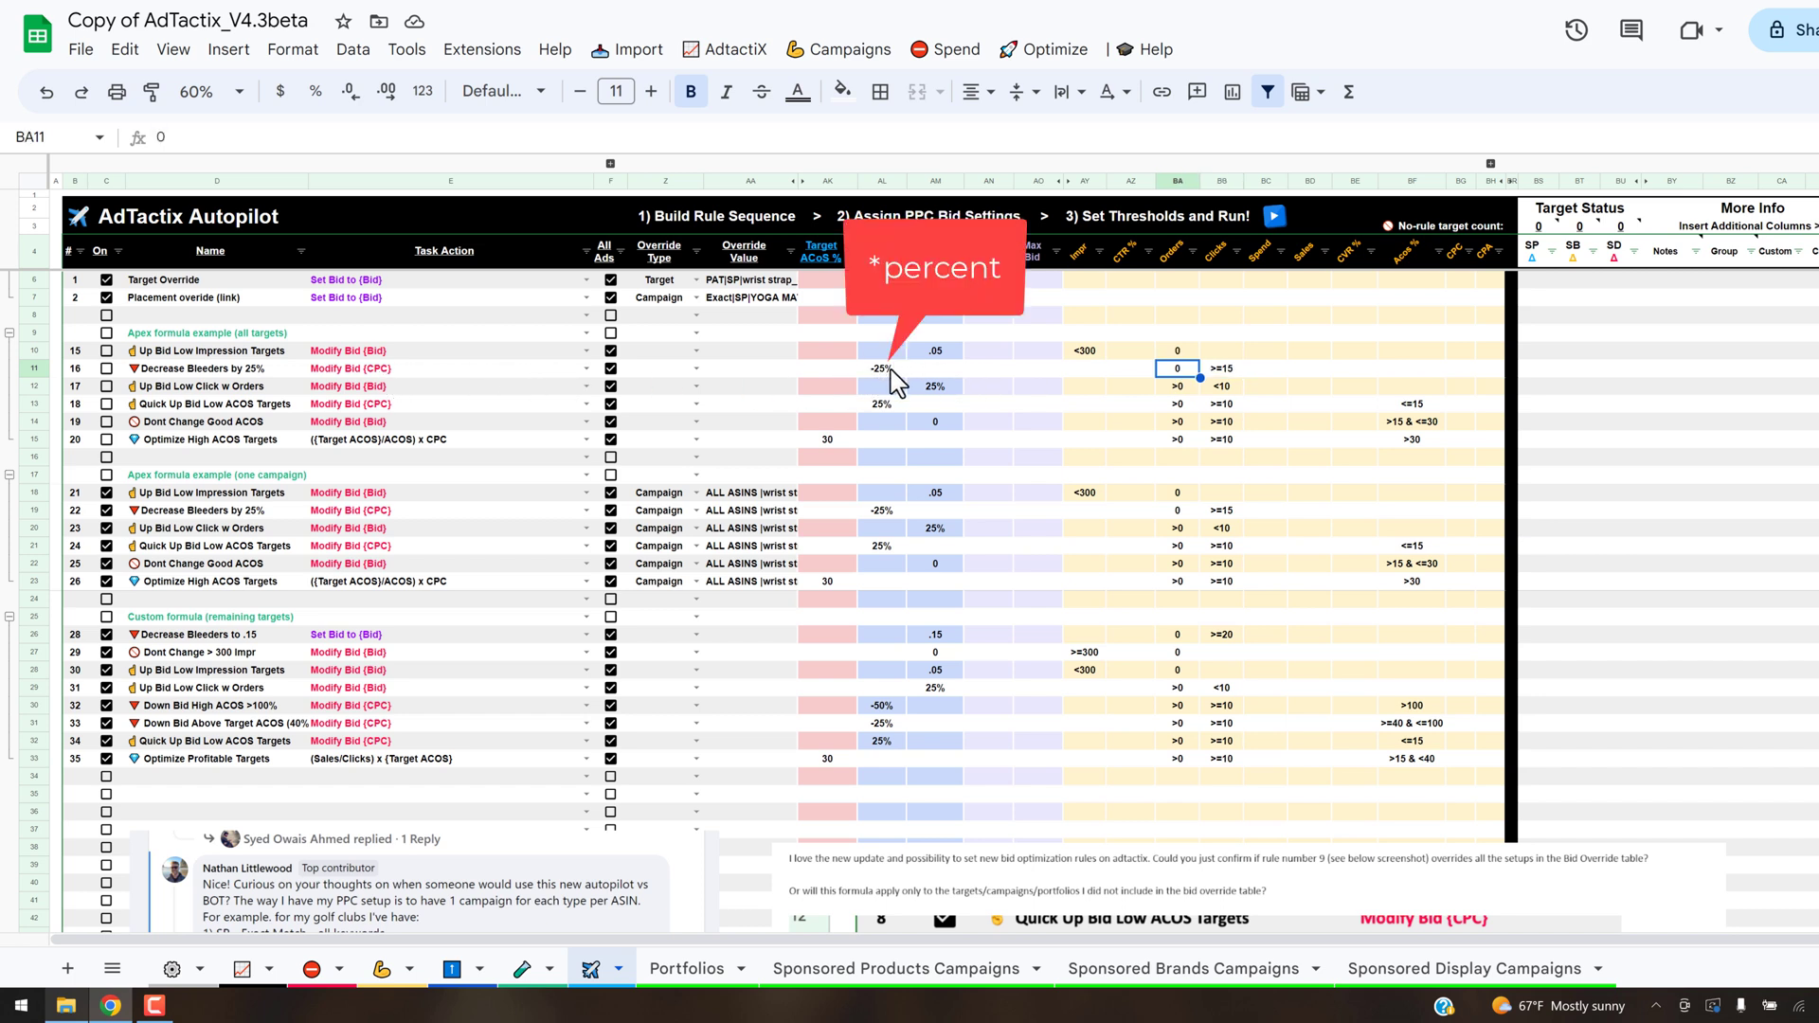
click(240, 389)
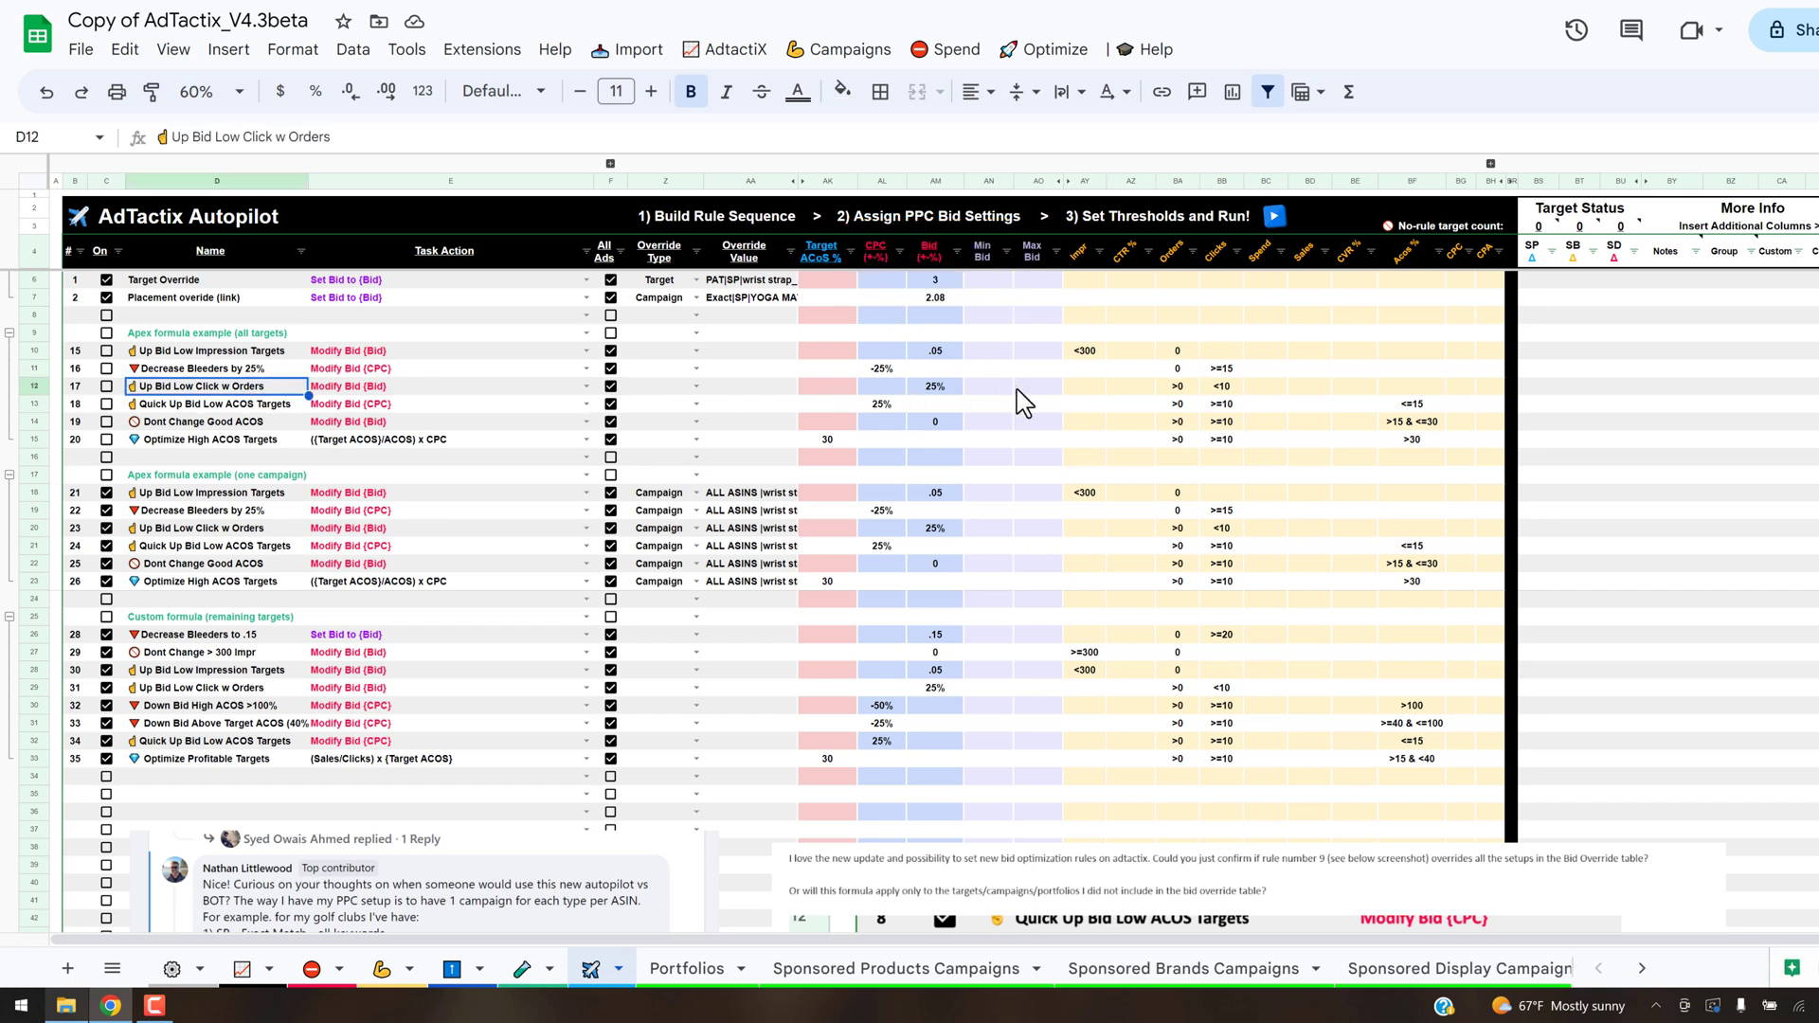
click(1224, 387)
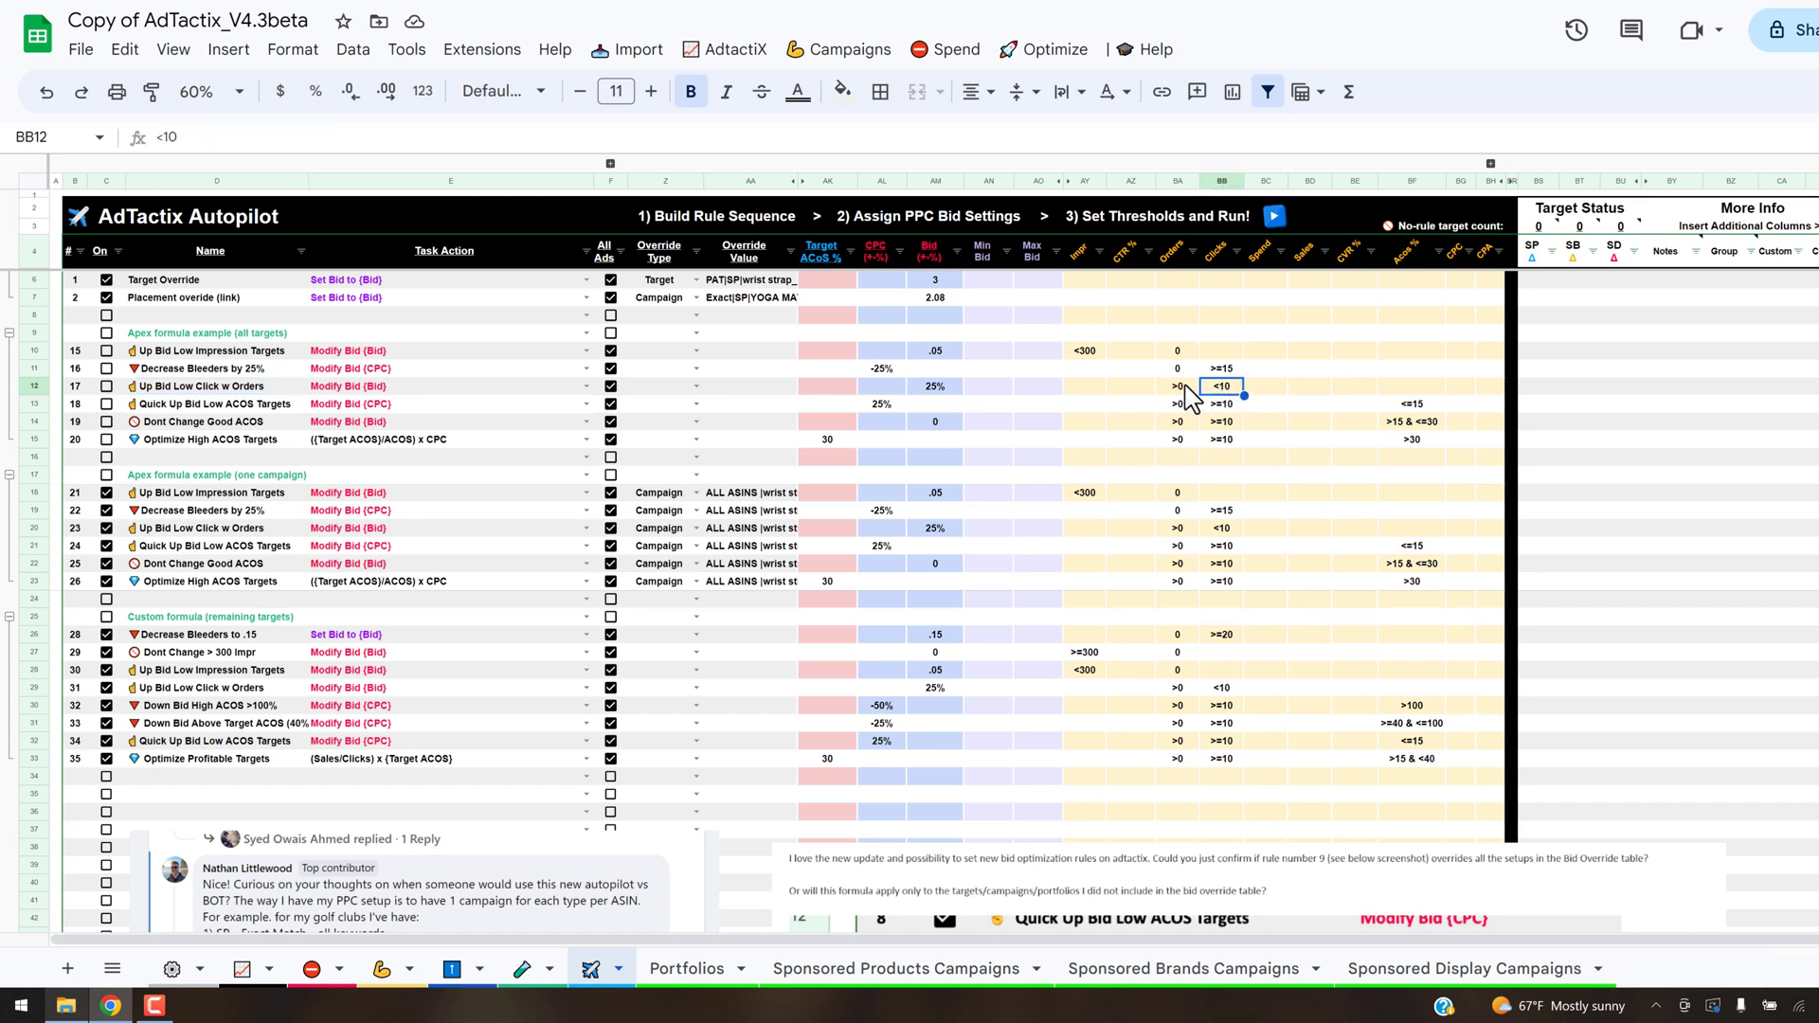
click(942, 387)
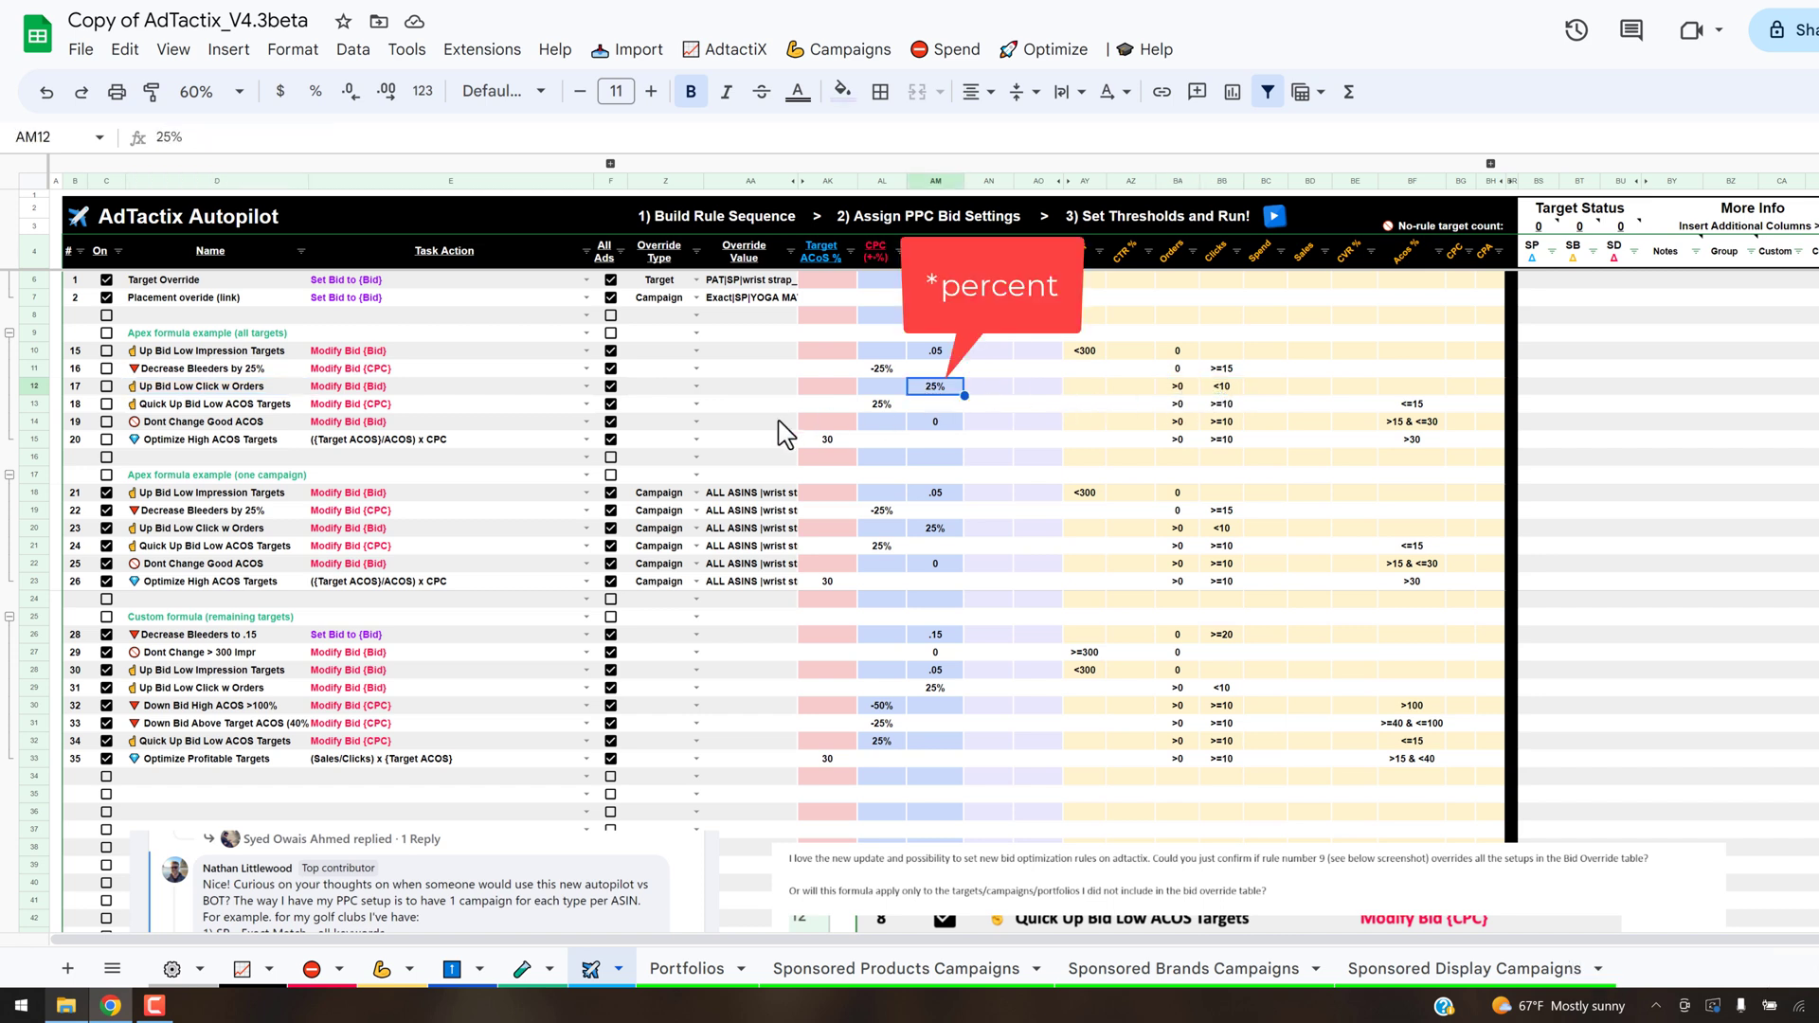
click(384, 388)
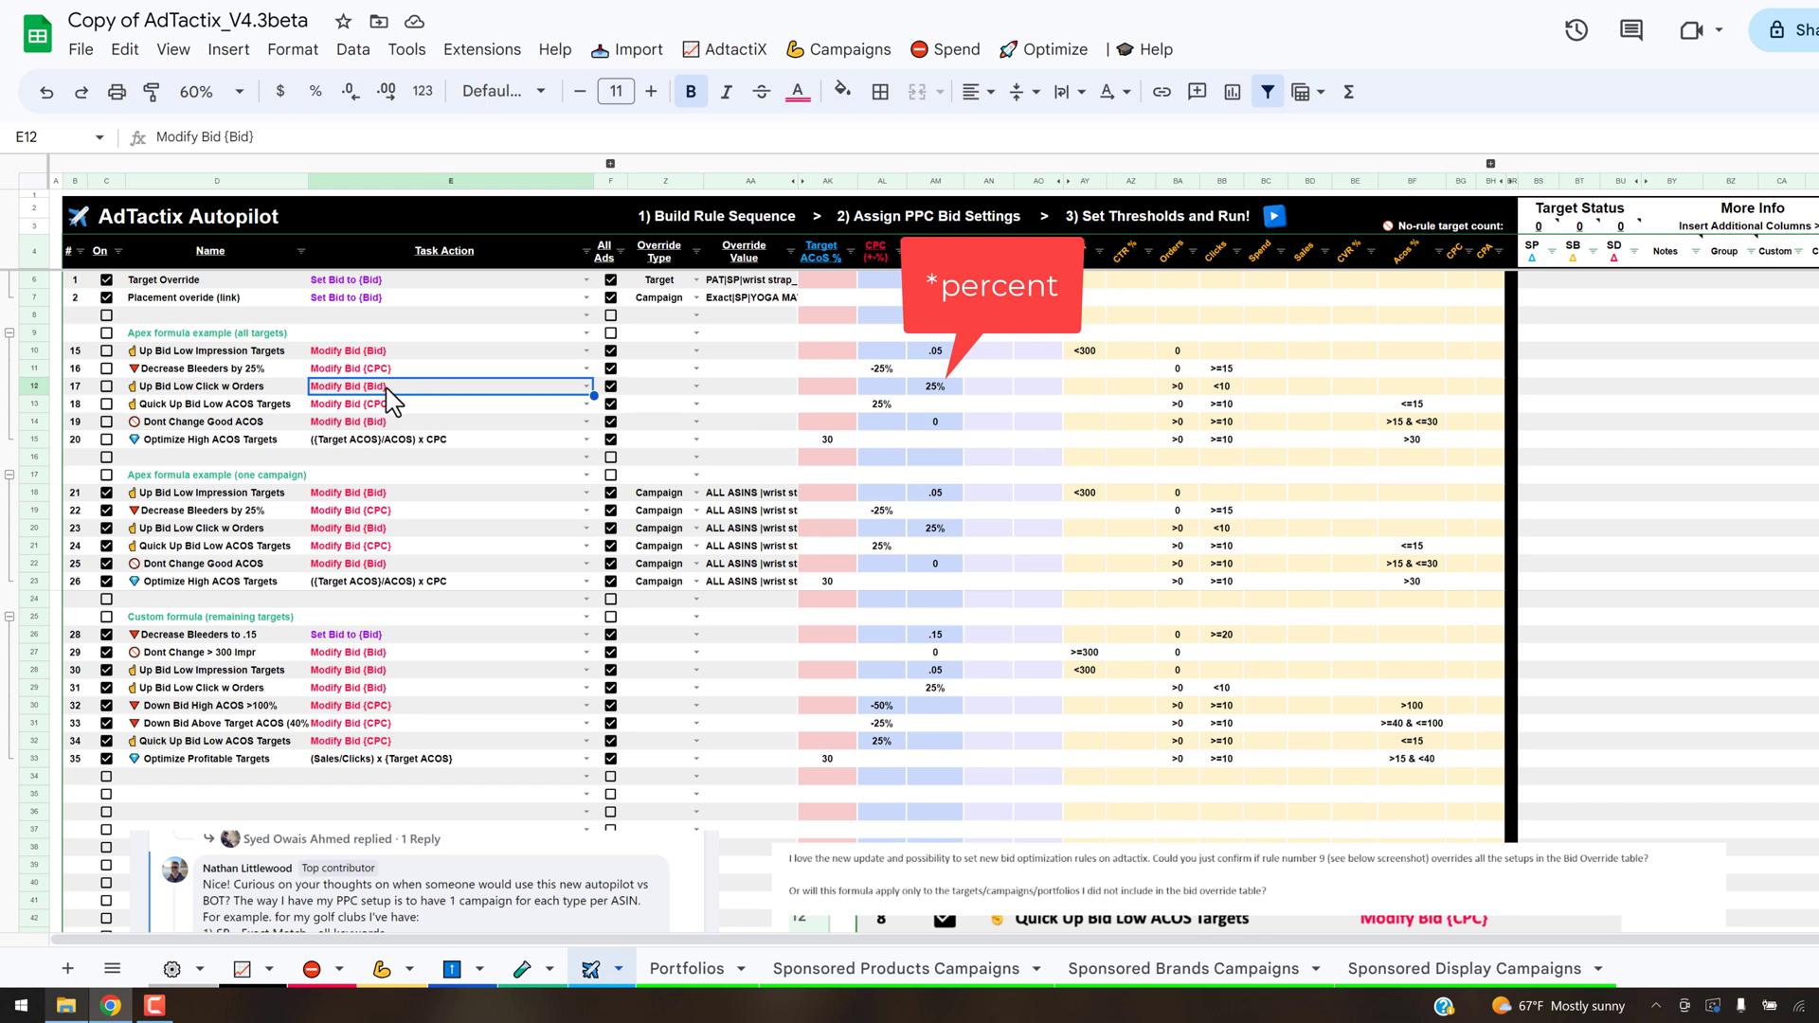
- Examine the all-targets Quick Up Bid Low ACOS Targets rule: its click, order and ACOS thresholds, CPC change and task action
click(300, 407)
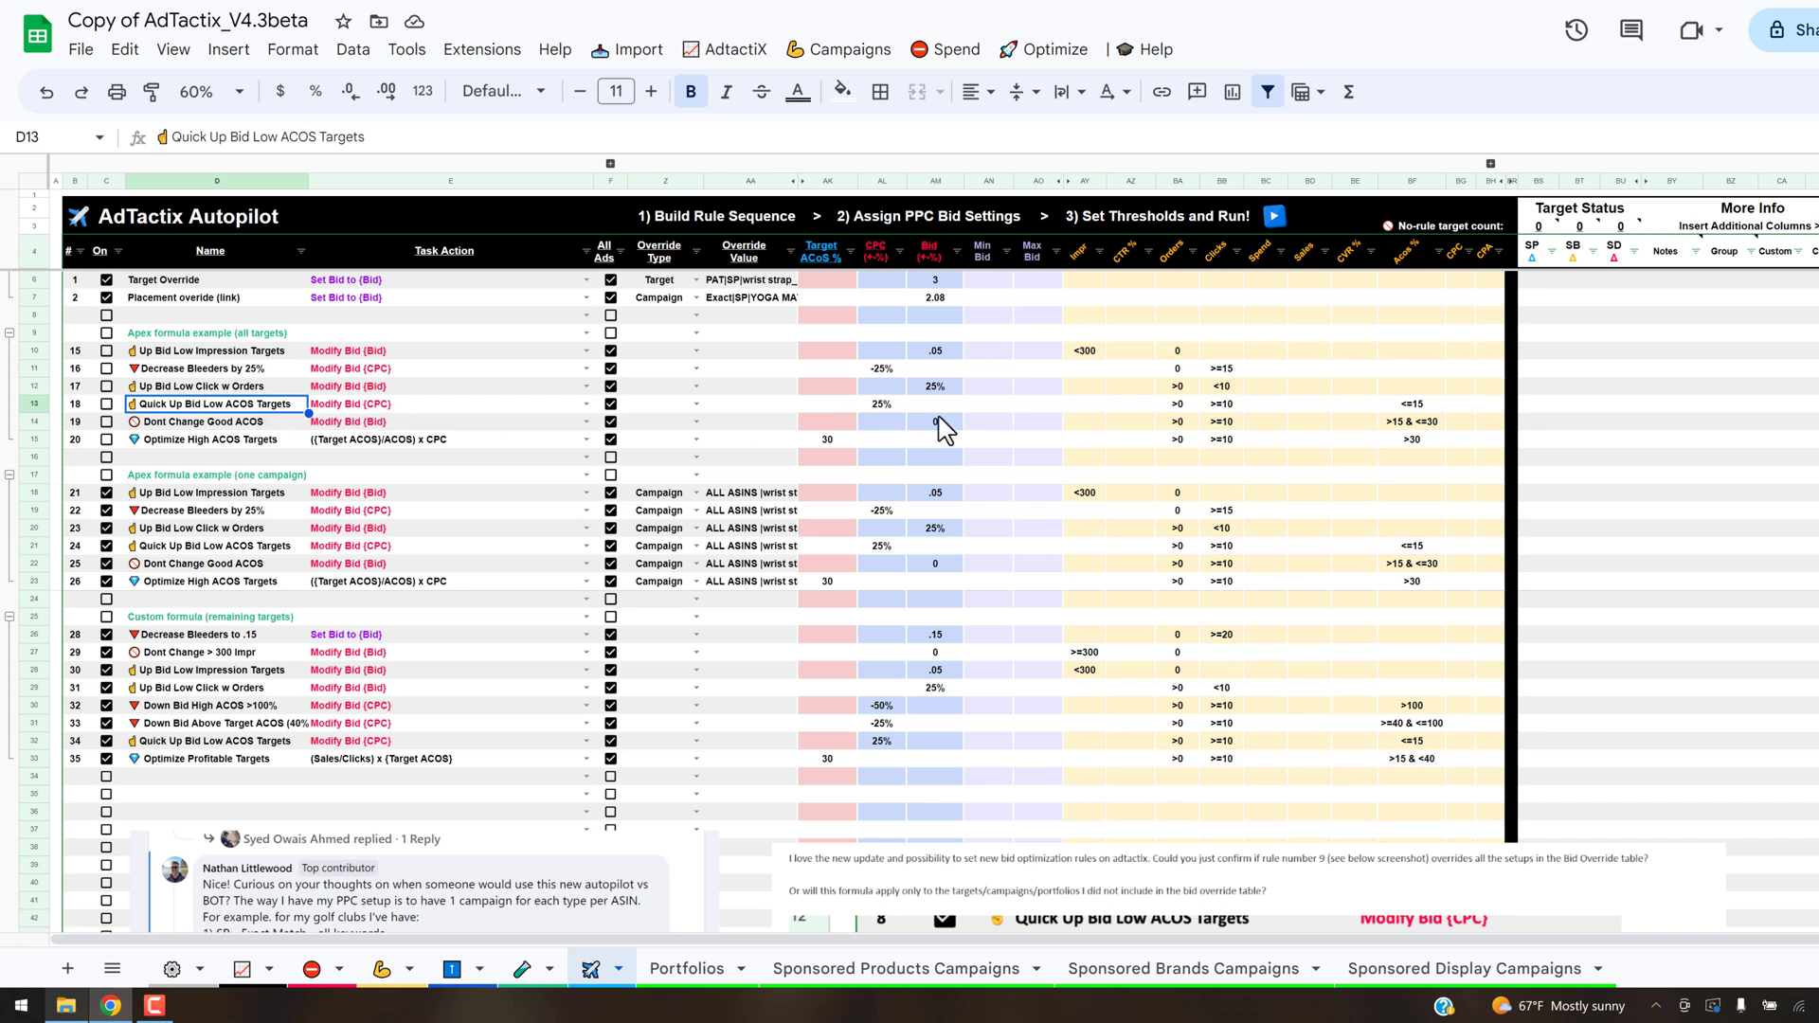
click(1222, 405)
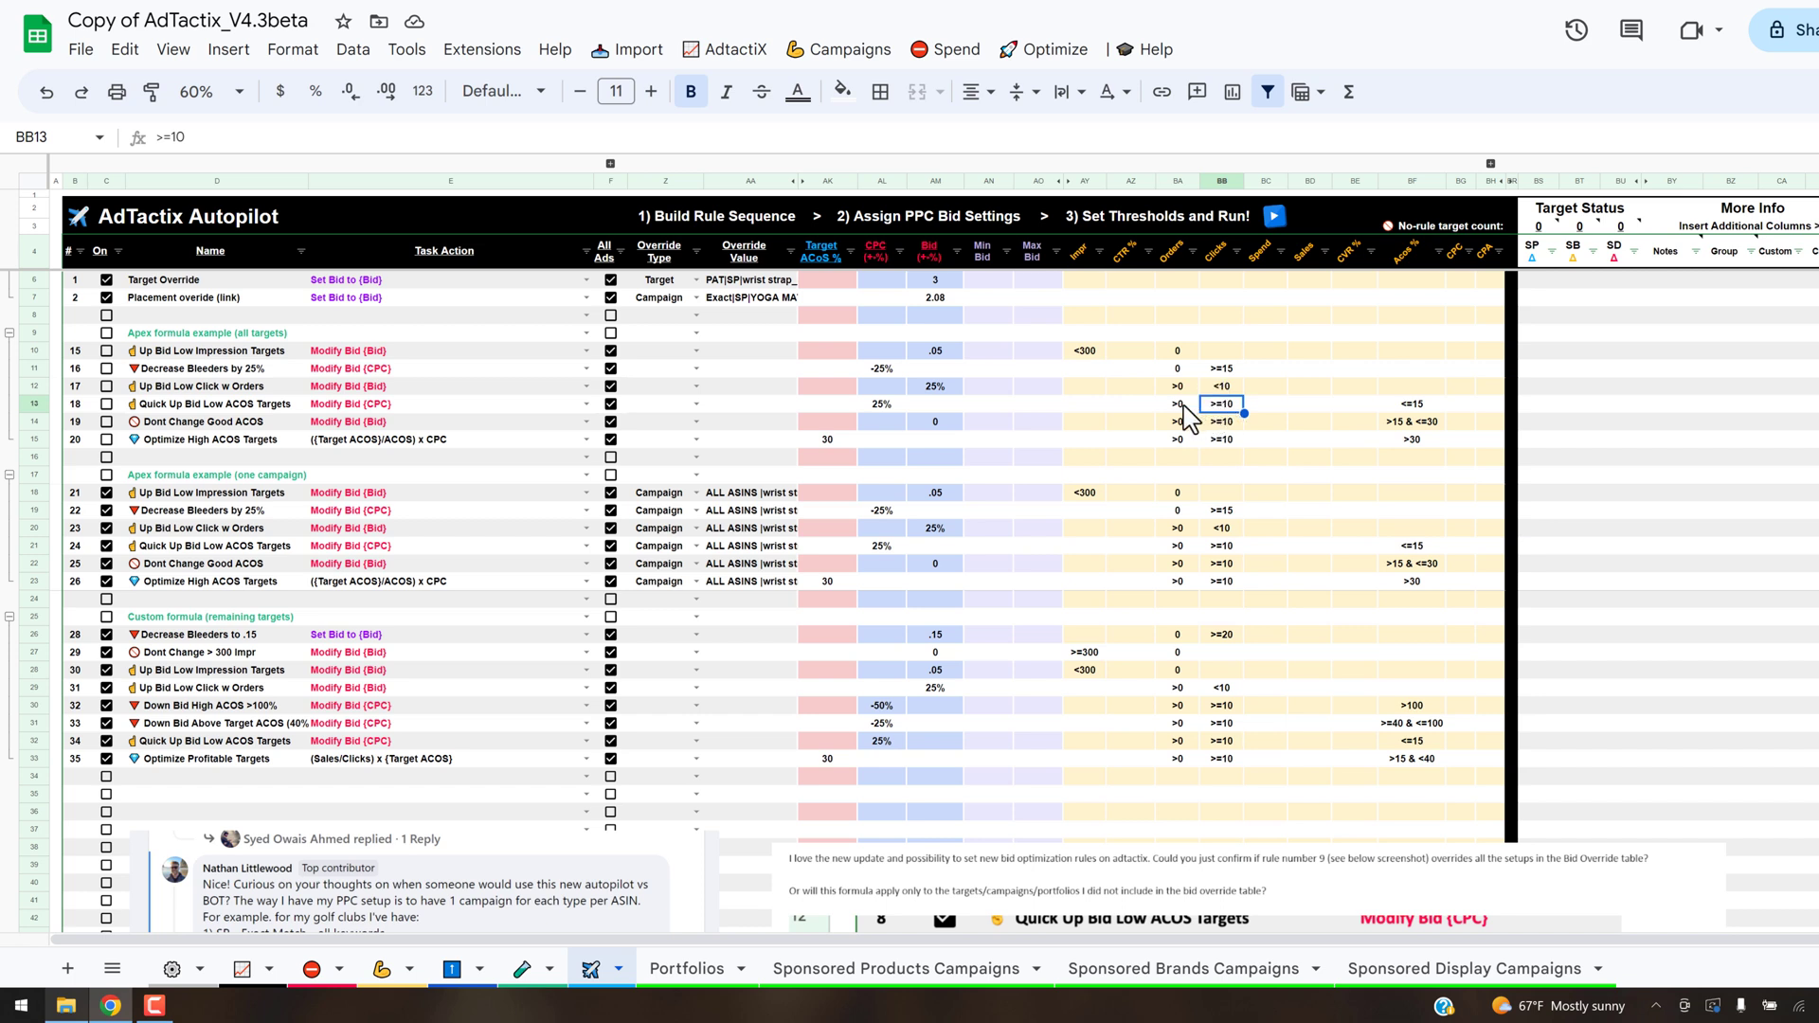
click(1182, 403)
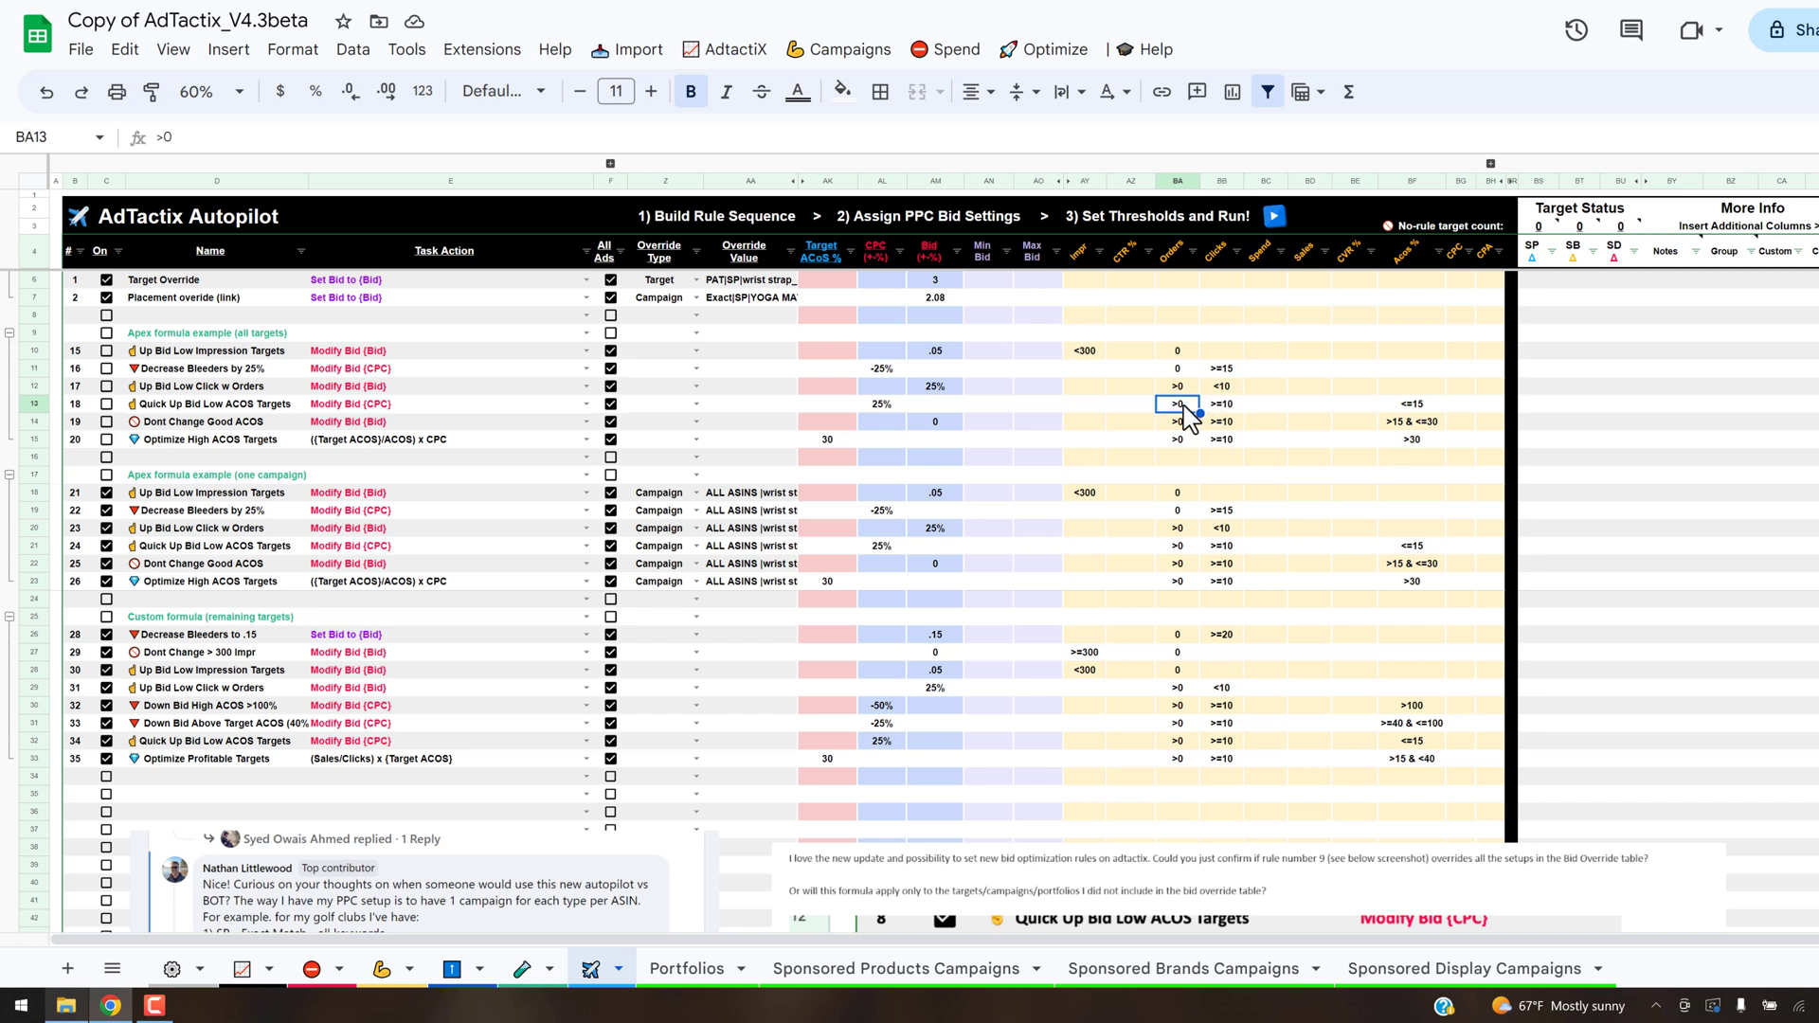
click(1412, 407)
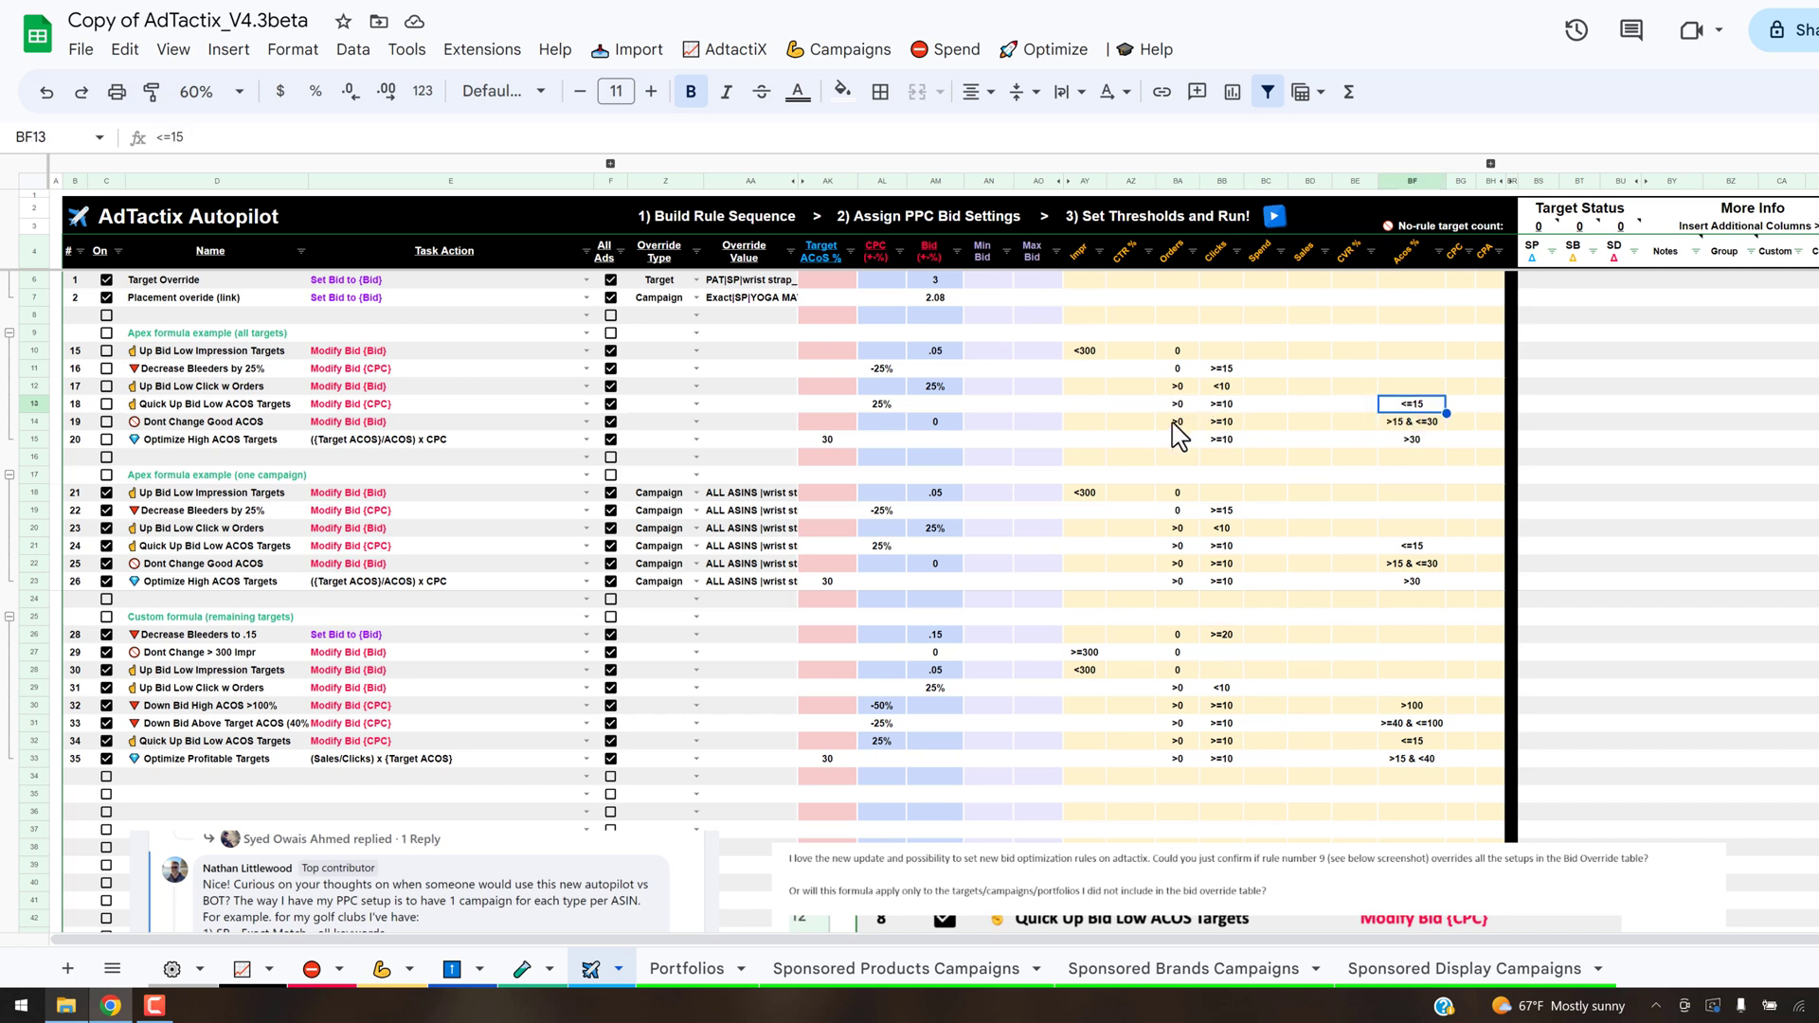
click(900, 409)
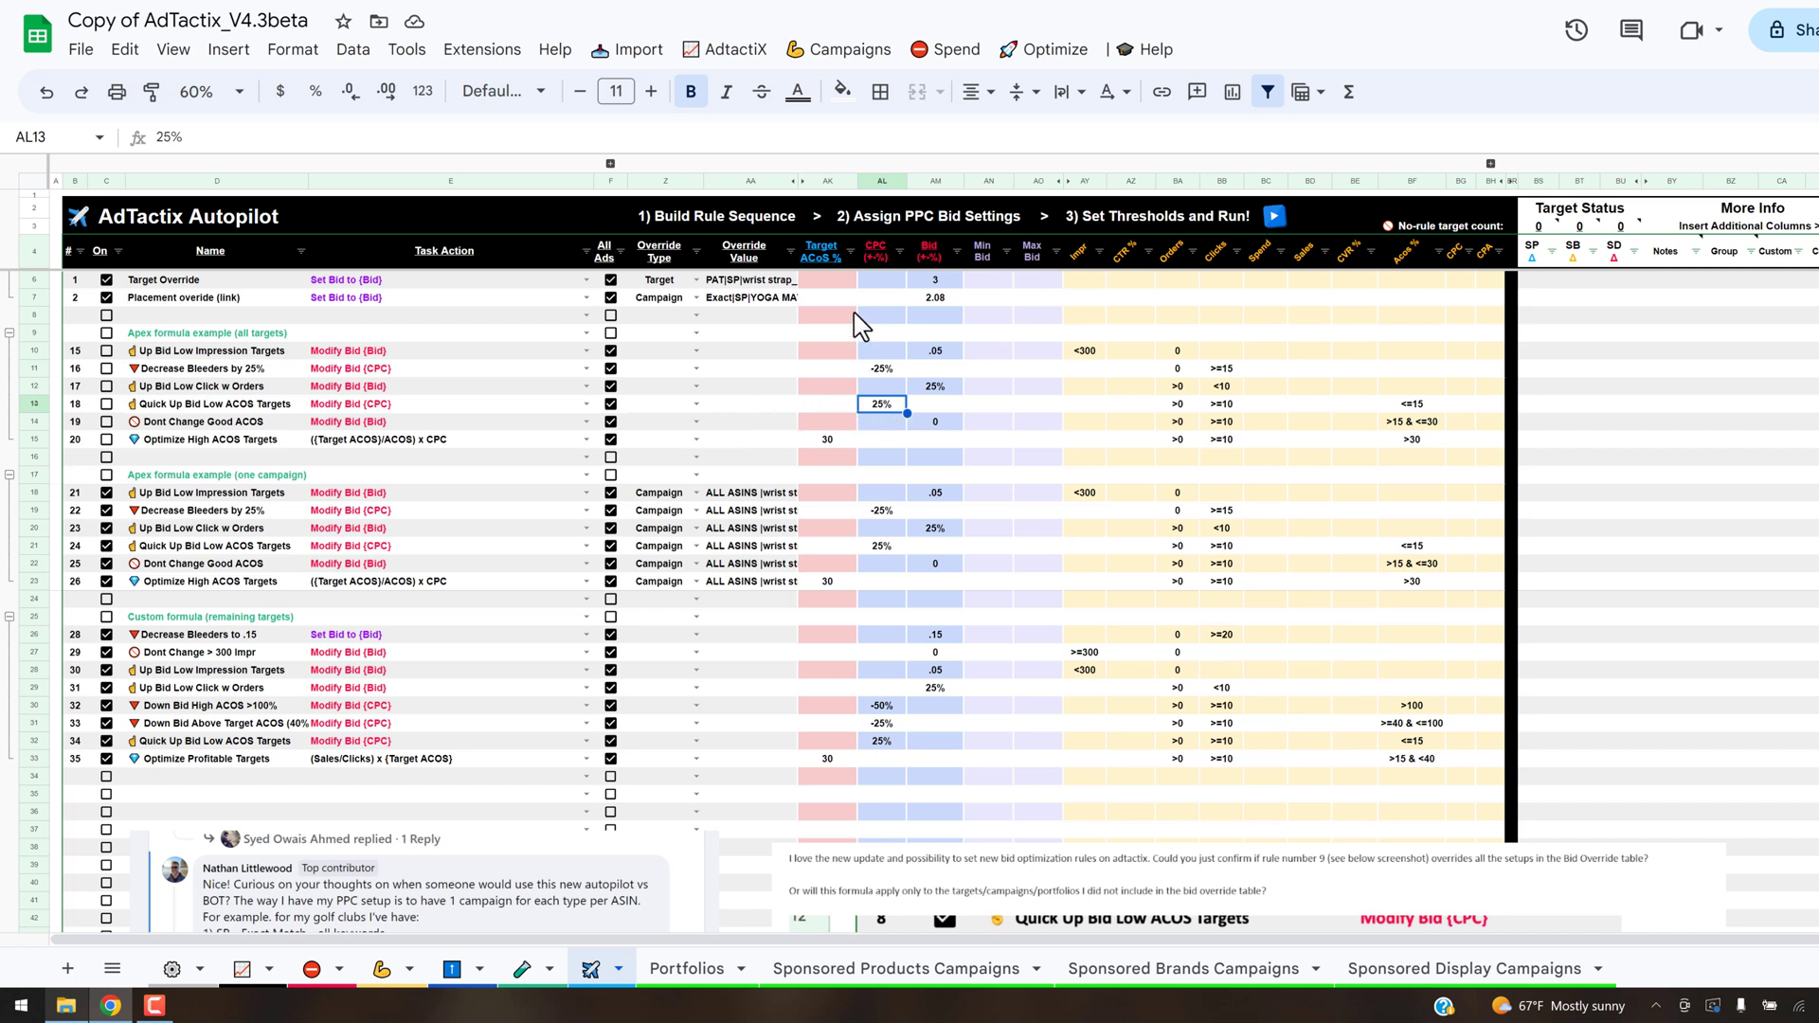
click(462, 404)
- Examine the all-targets Dont Change Good ACOS rule's click, order and bid values, and read the note on the SP no-rule target count
click(234, 426)
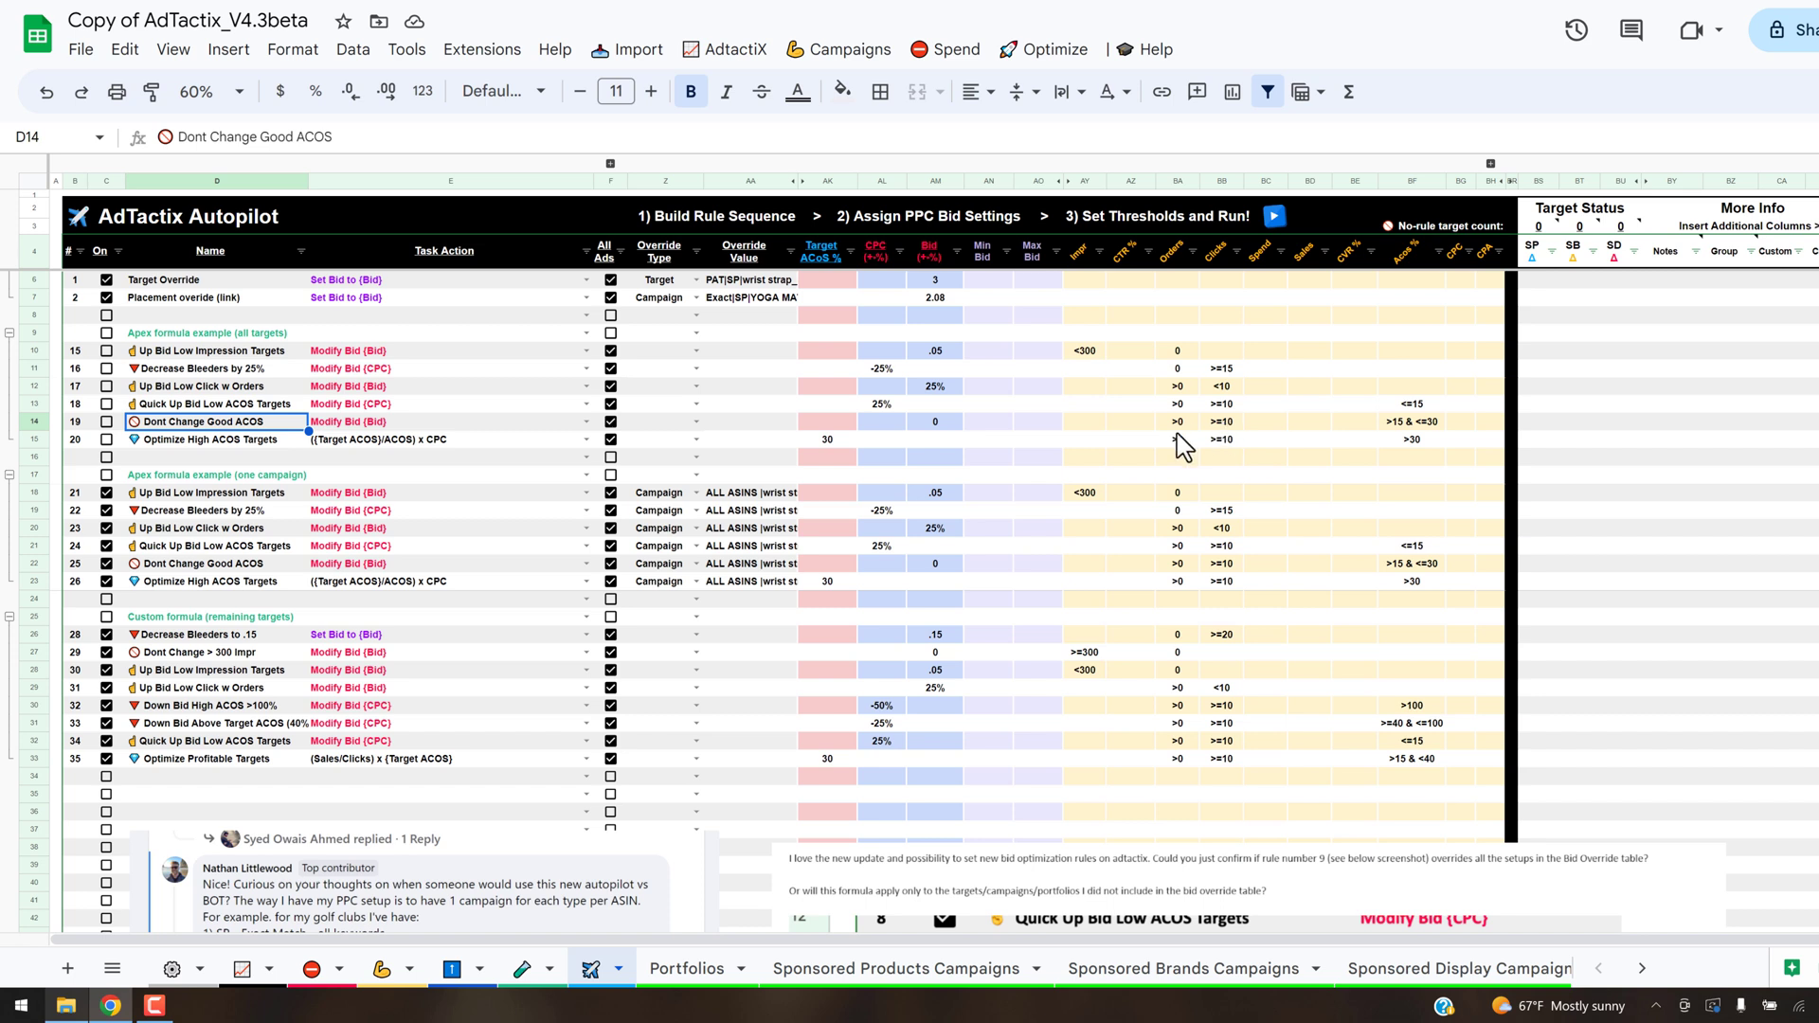
click(1221, 421)
key(Left)
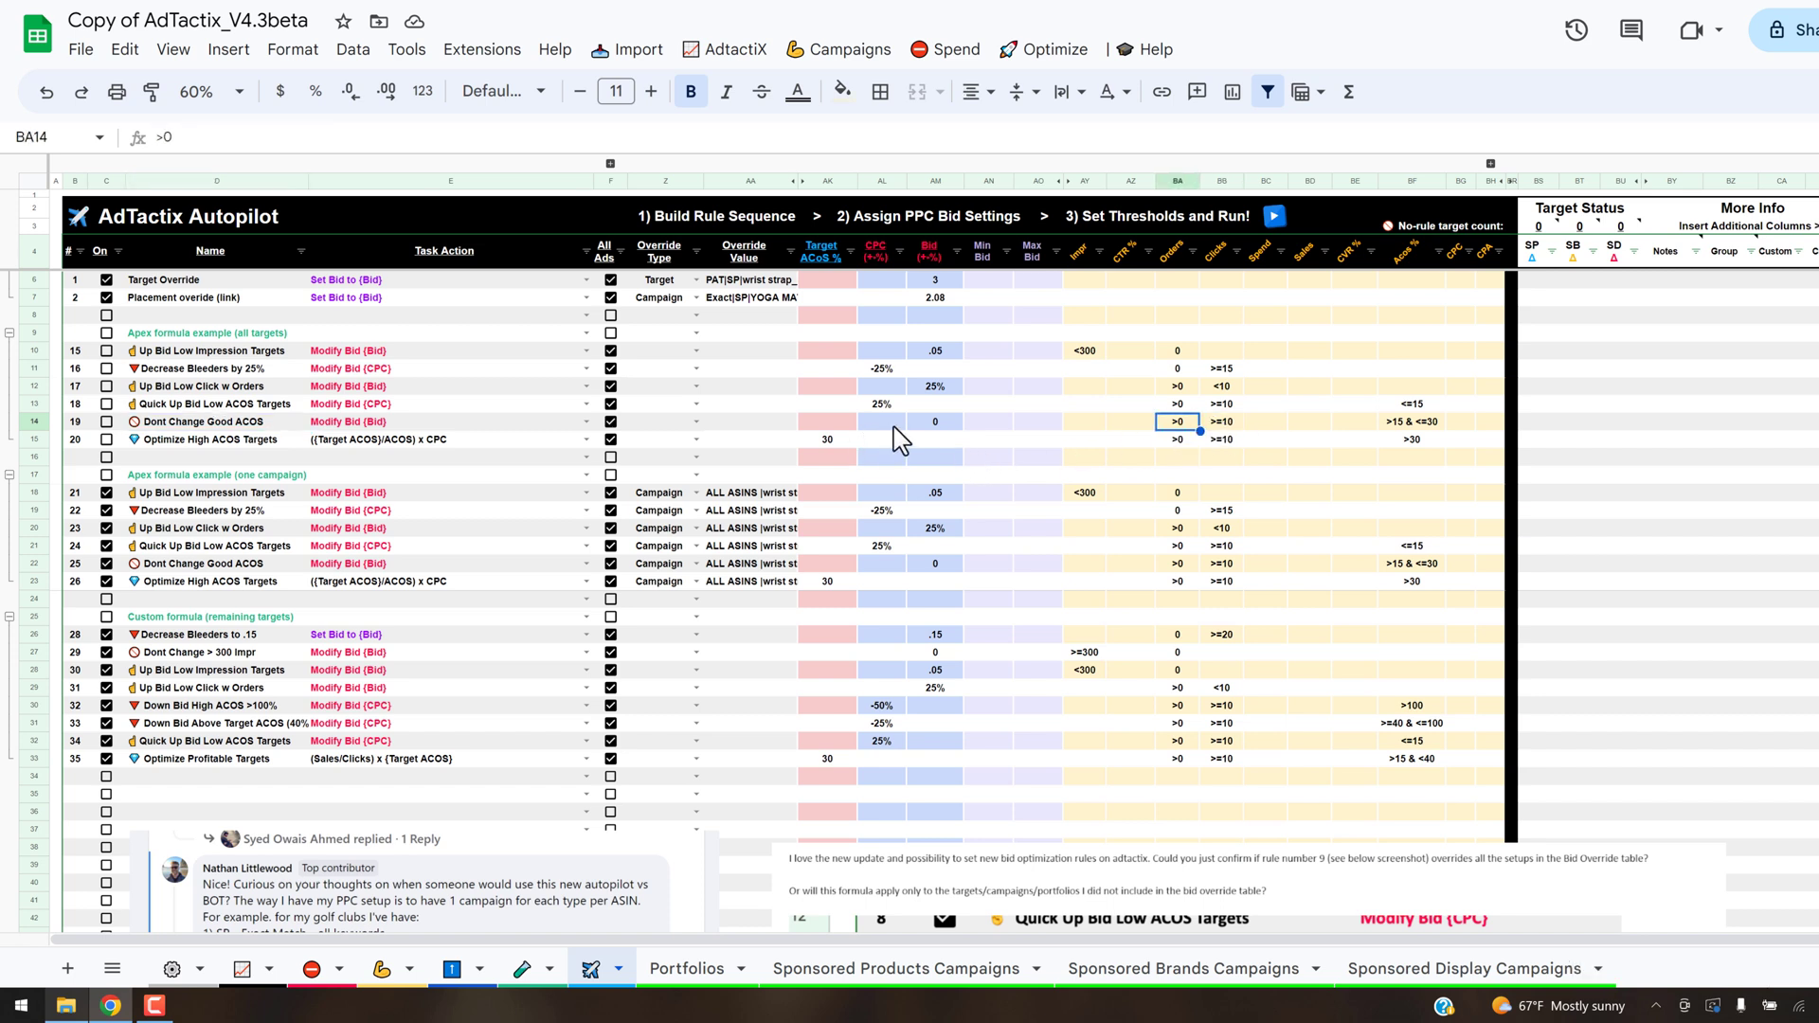
click(950, 424)
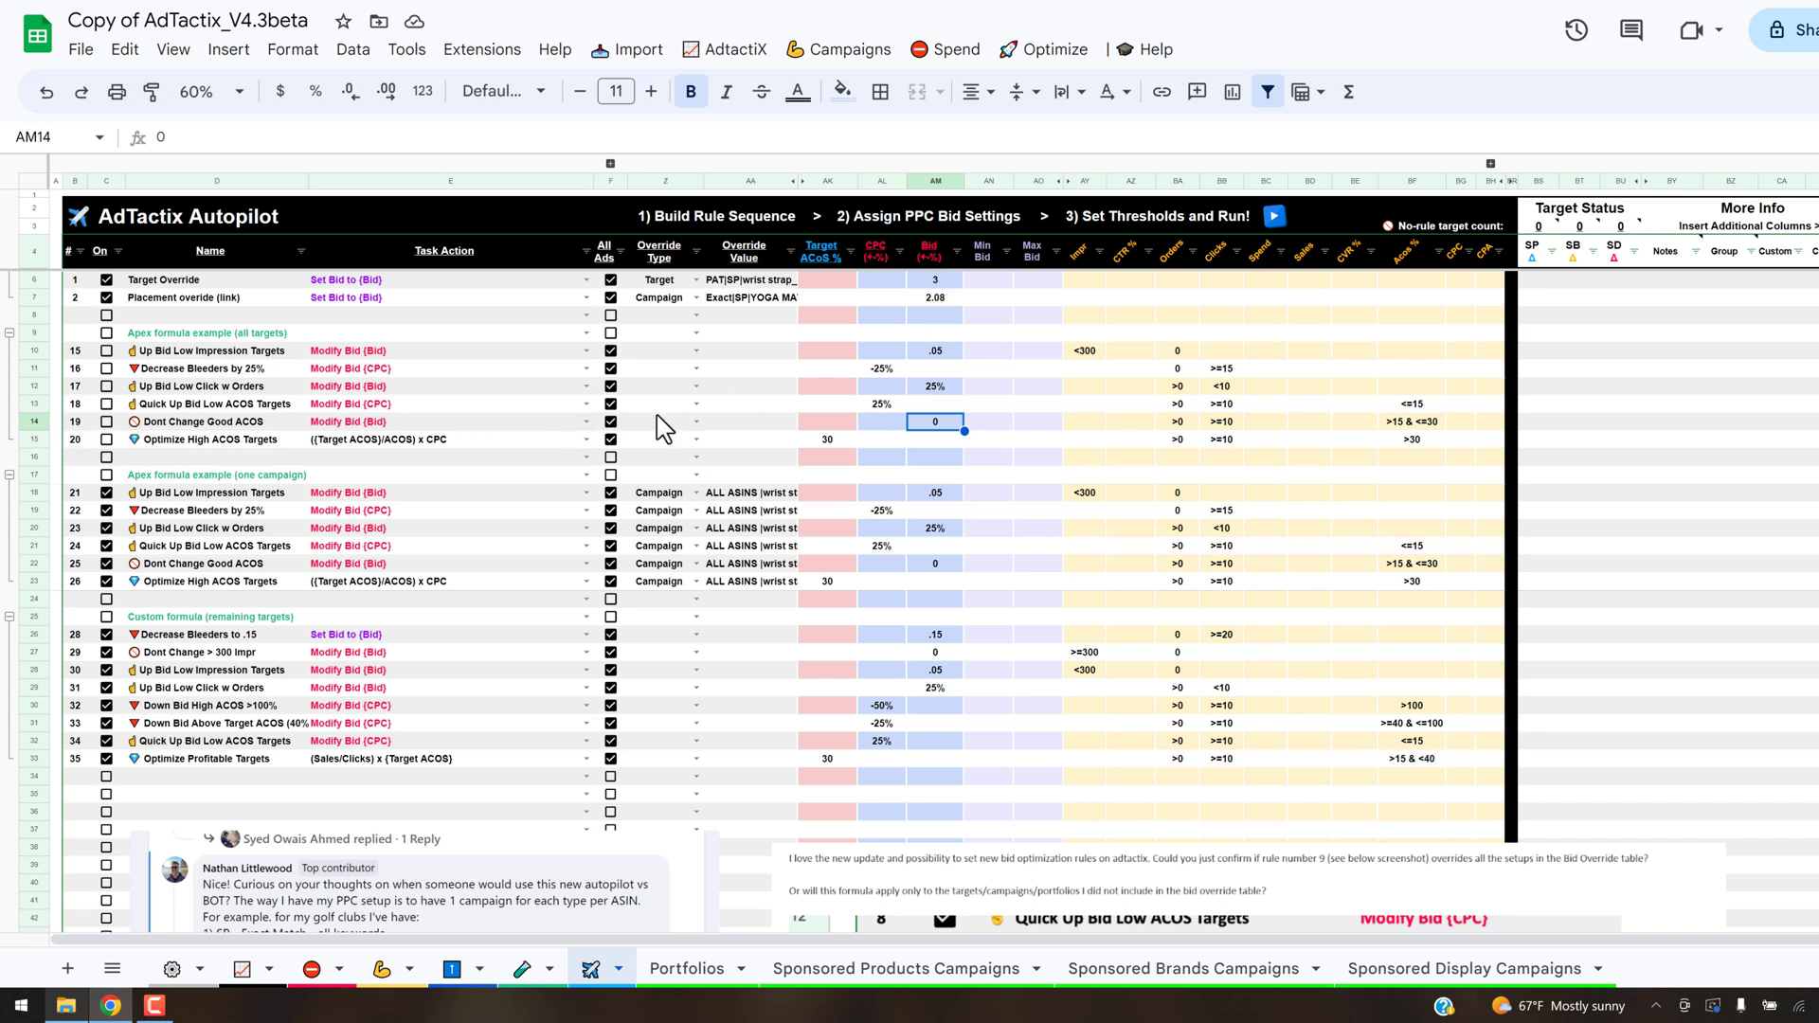
mouse_move(1573, 239)
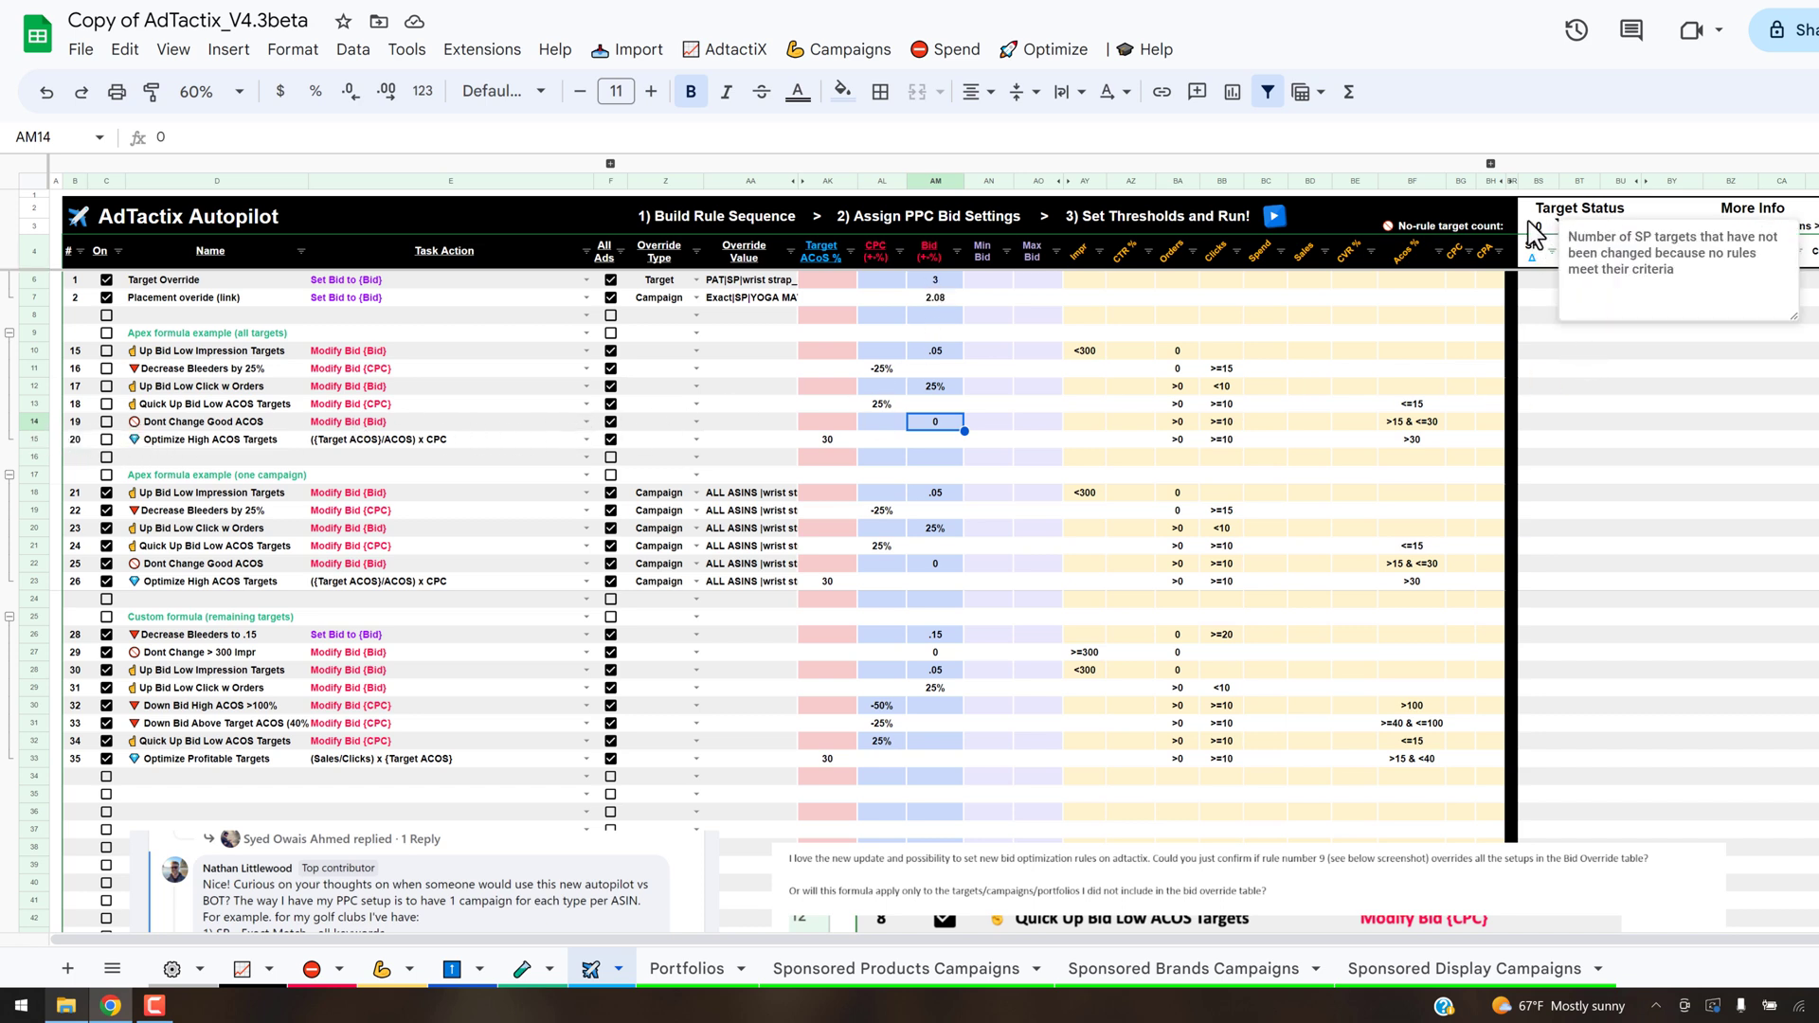
click(1607, 476)
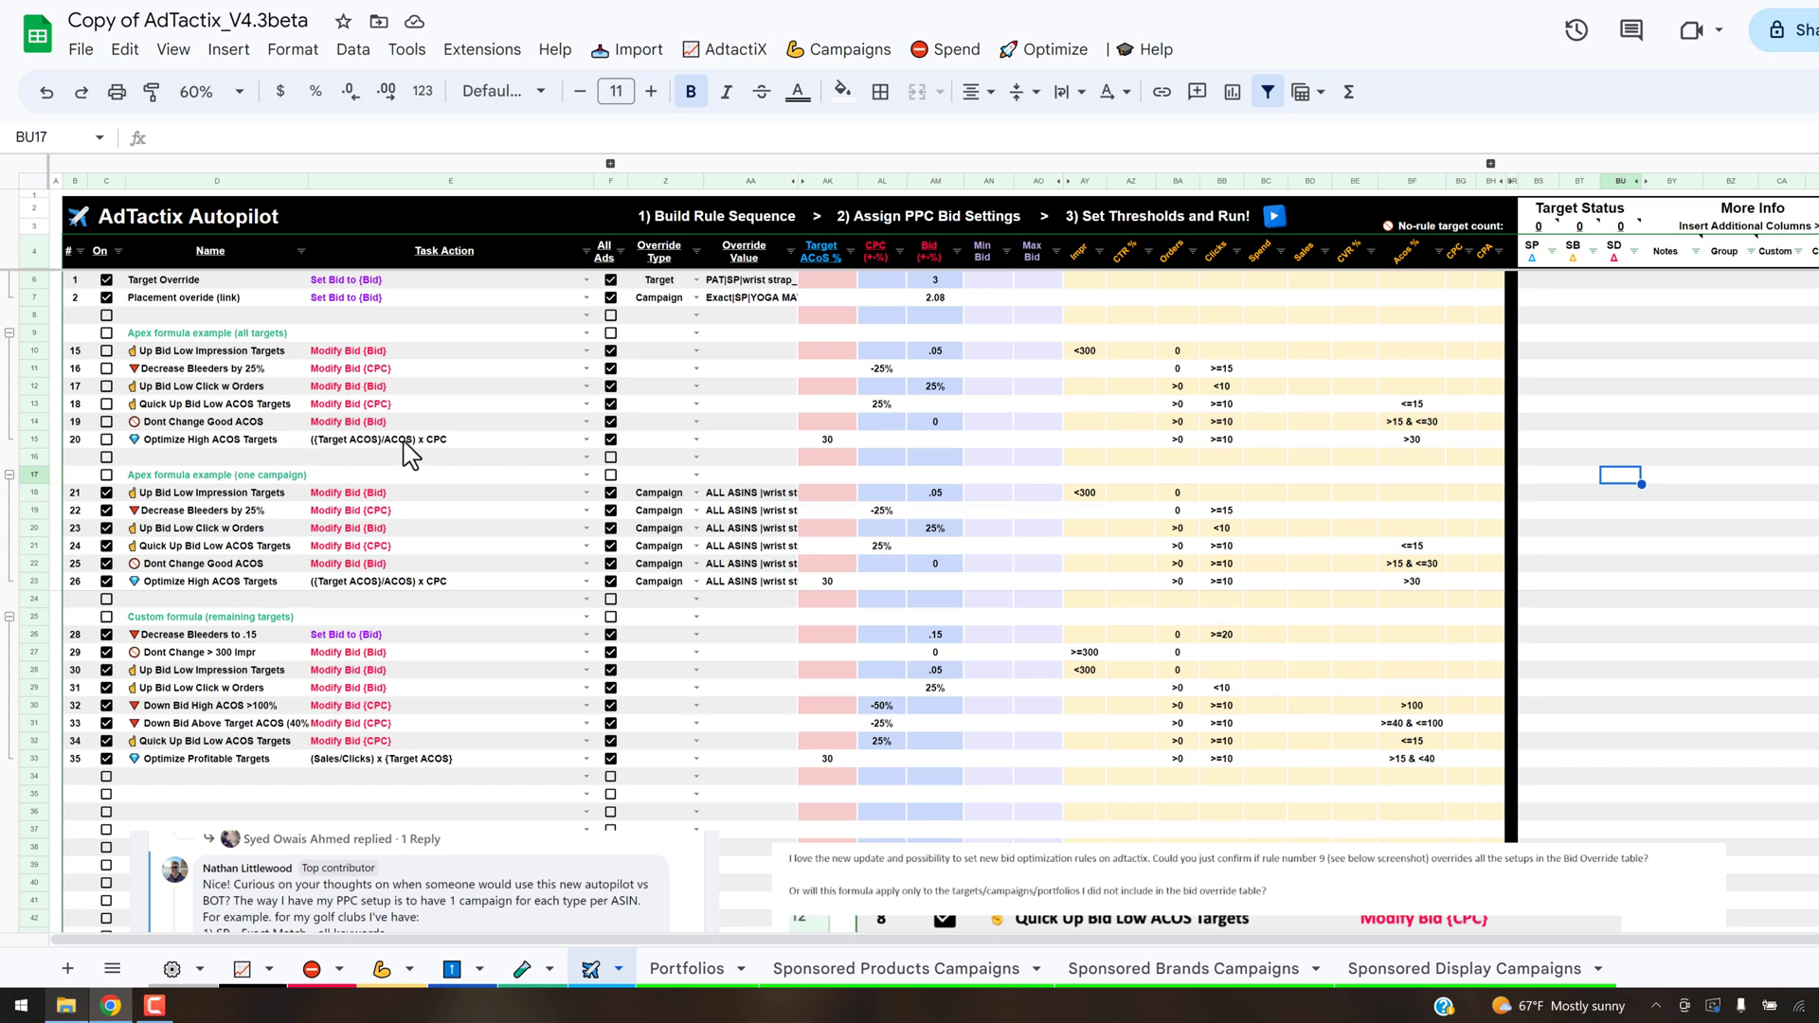
- Examine the all-targets Optimize High ACOS Targets rule: its bid formula, ACOS, click and order thresholds, and Target ACoS value
click(436, 442)
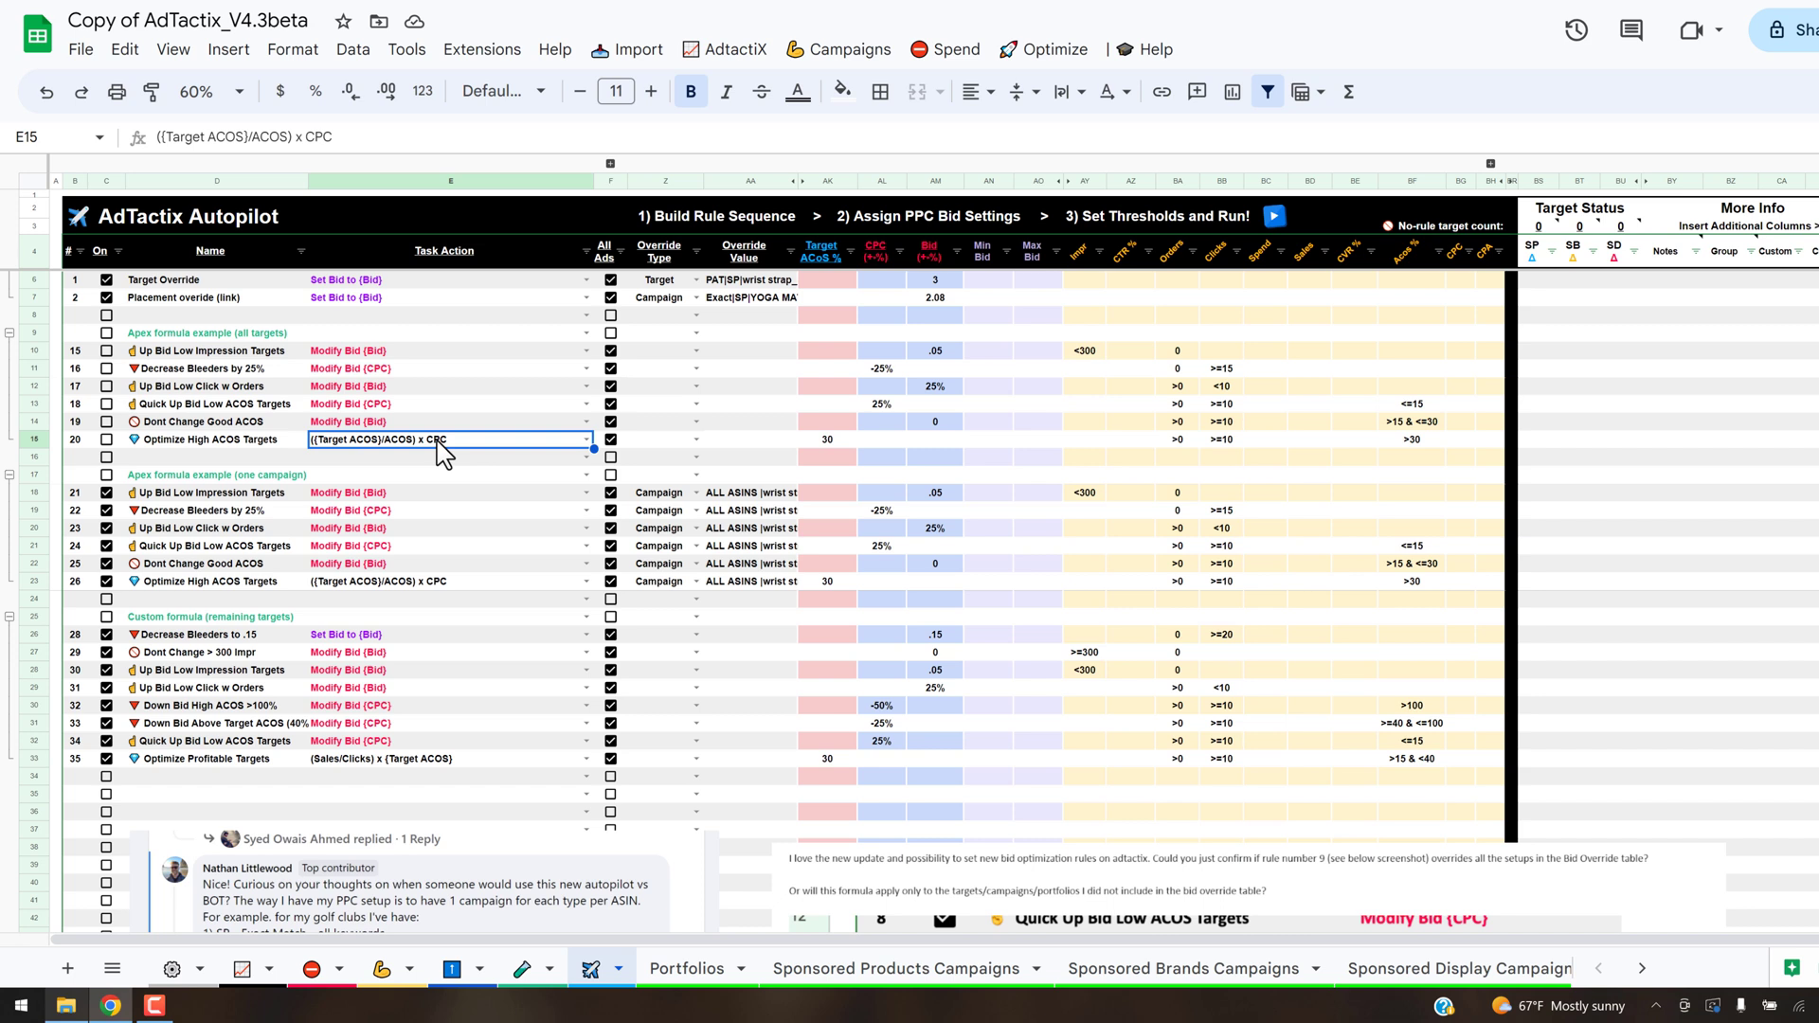
click(1421, 441)
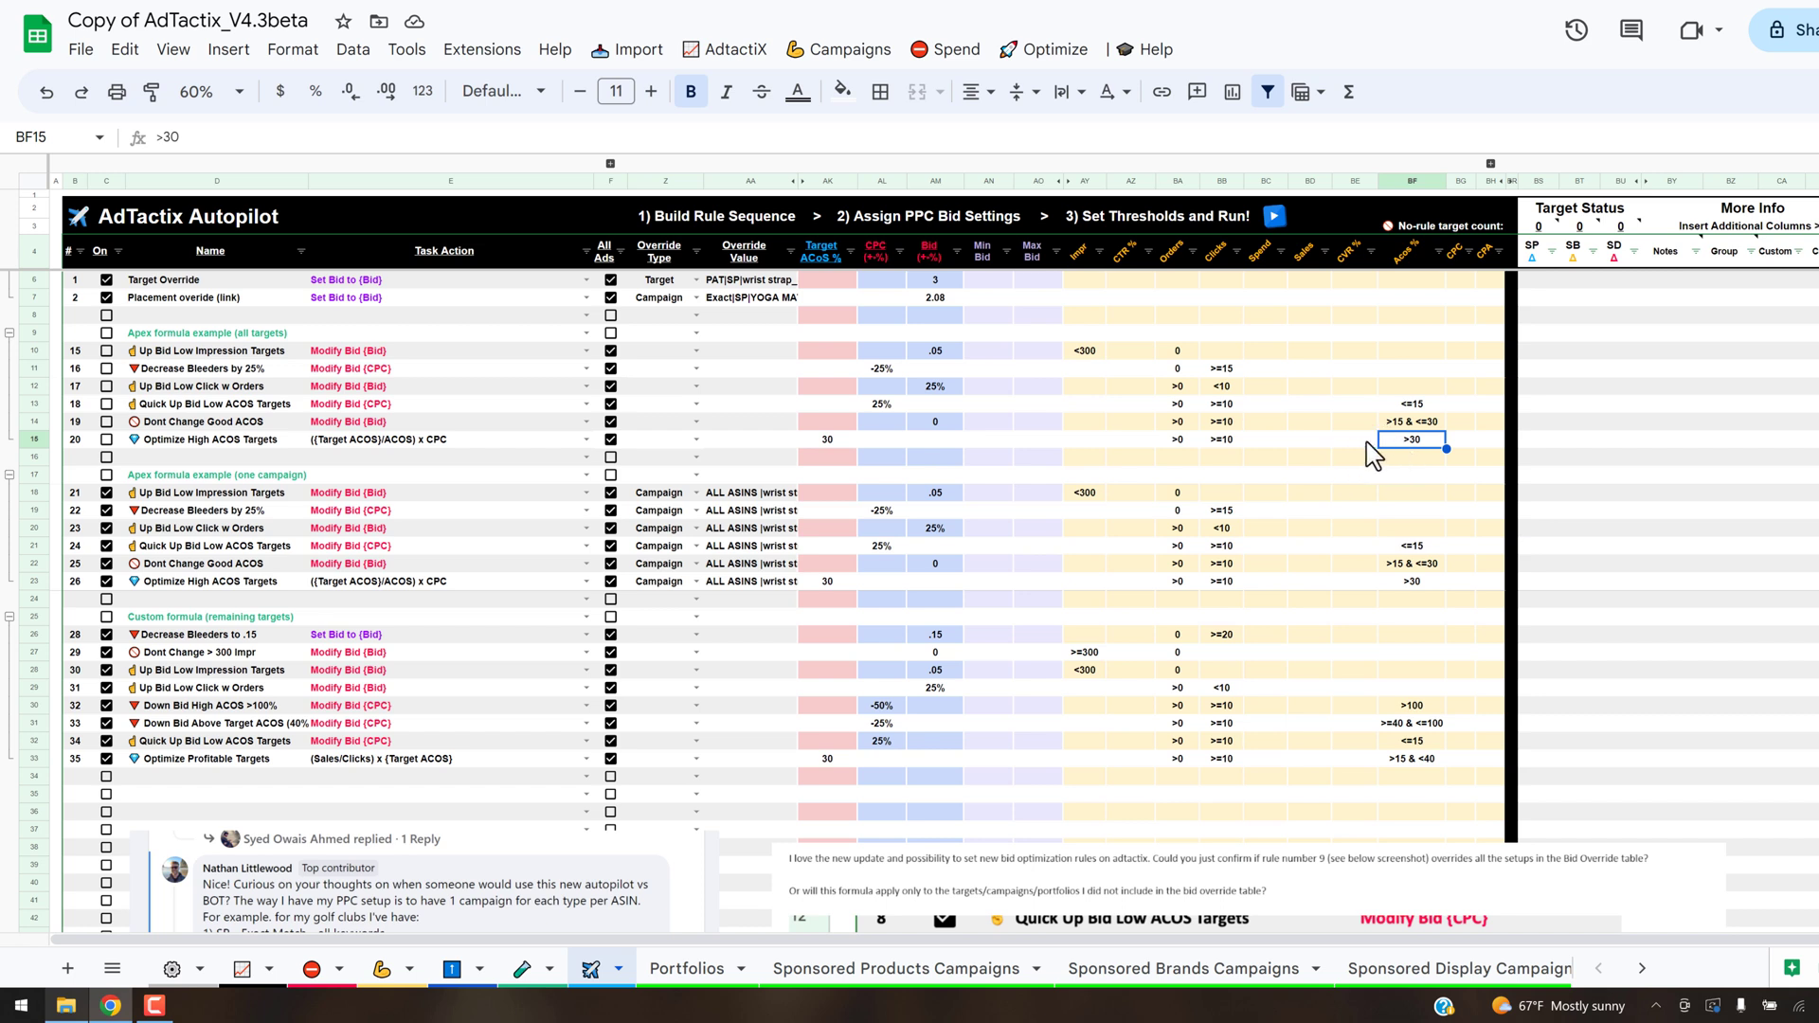
click(1226, 442)
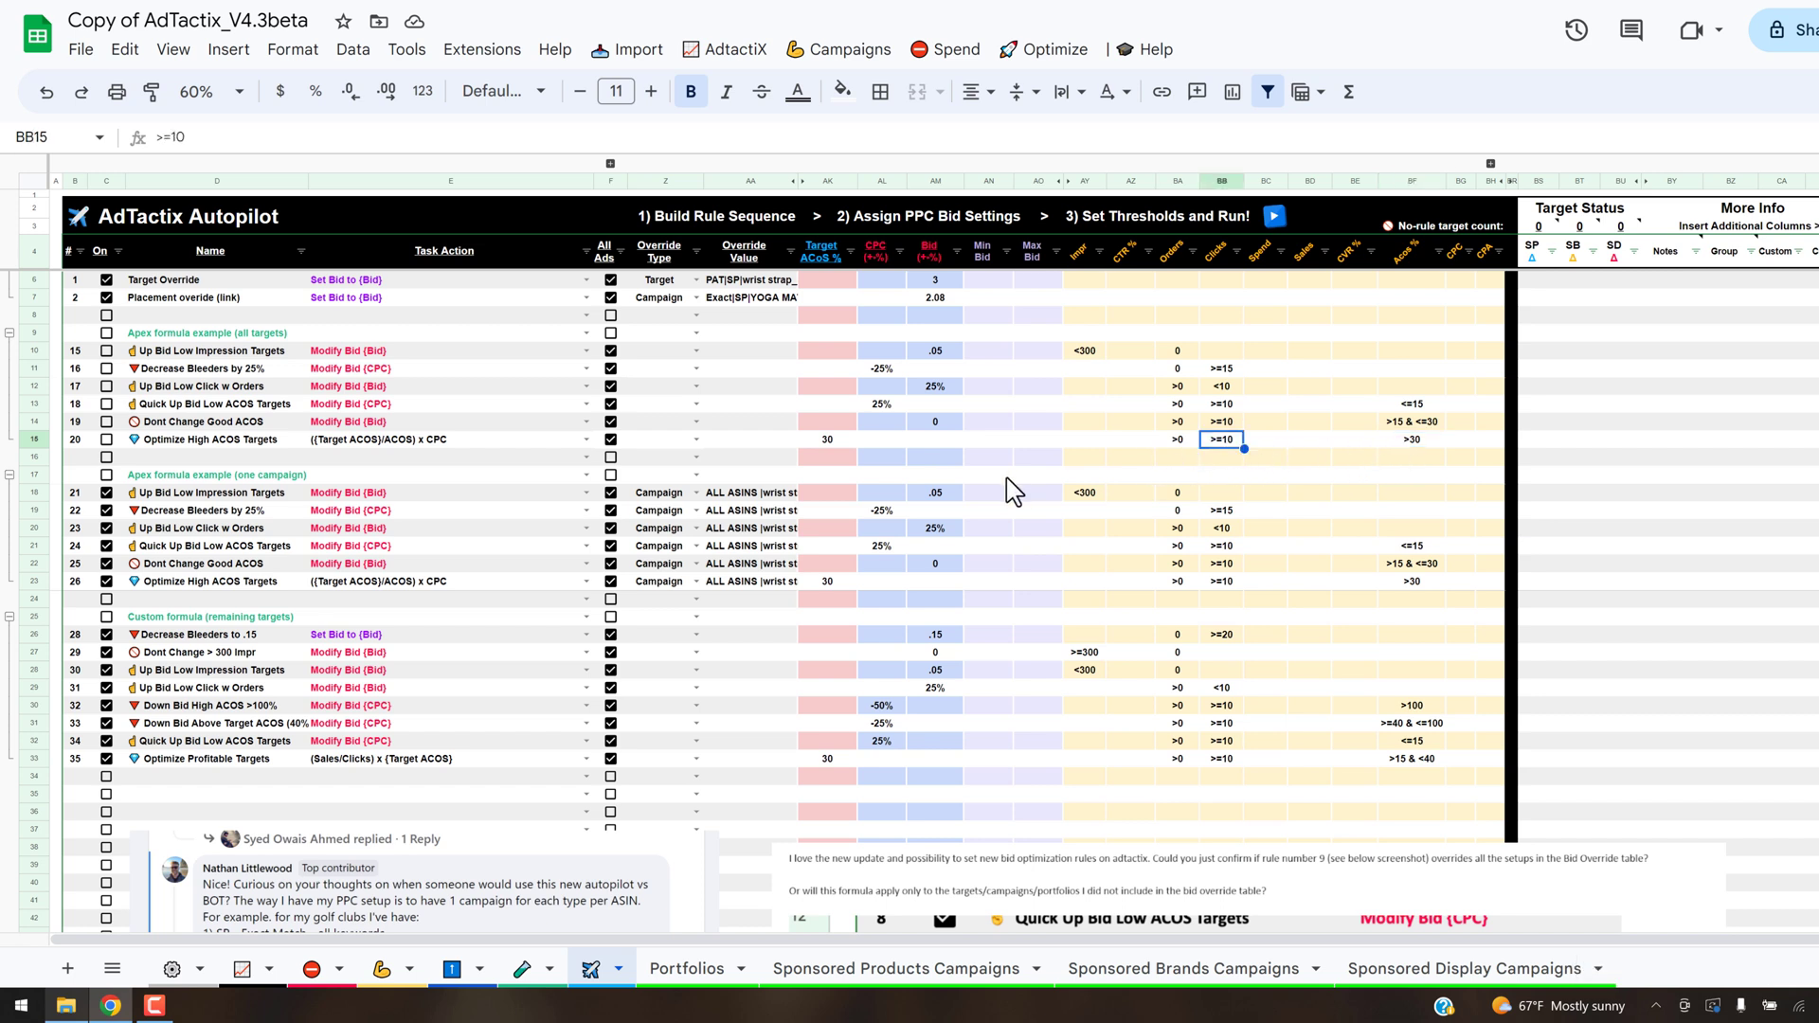
key(Left)
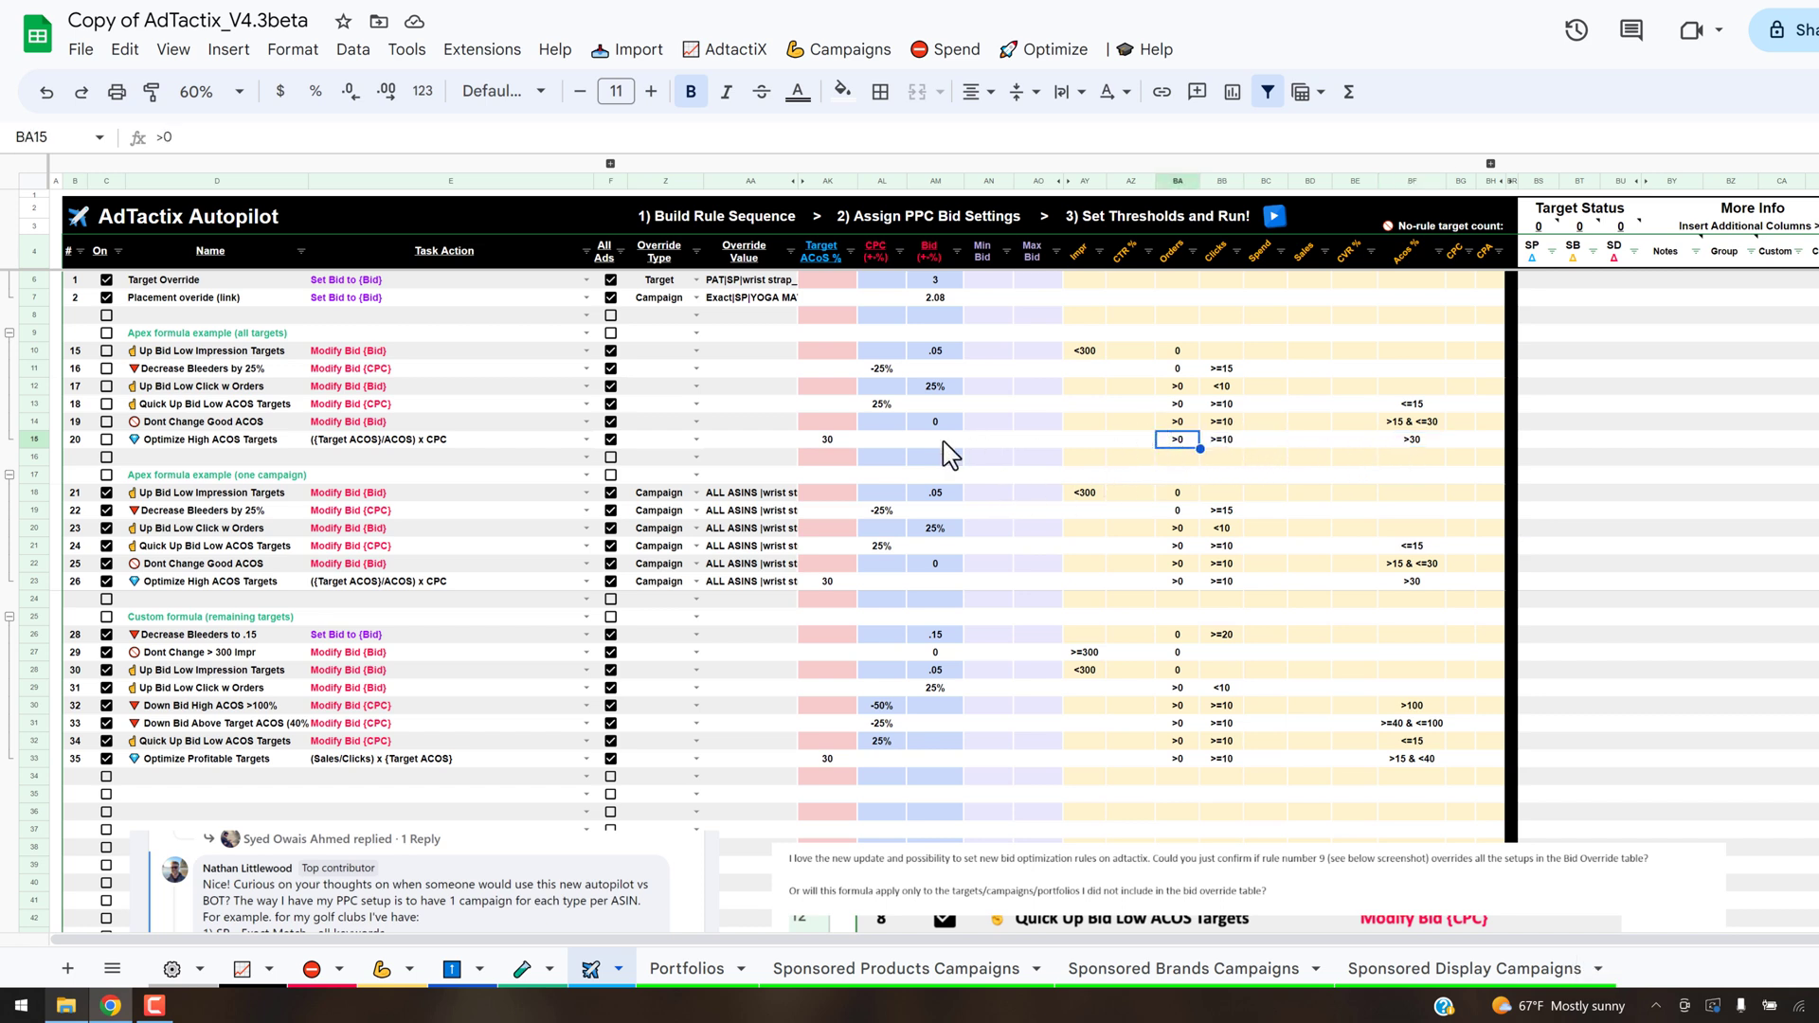
click(853, 445)
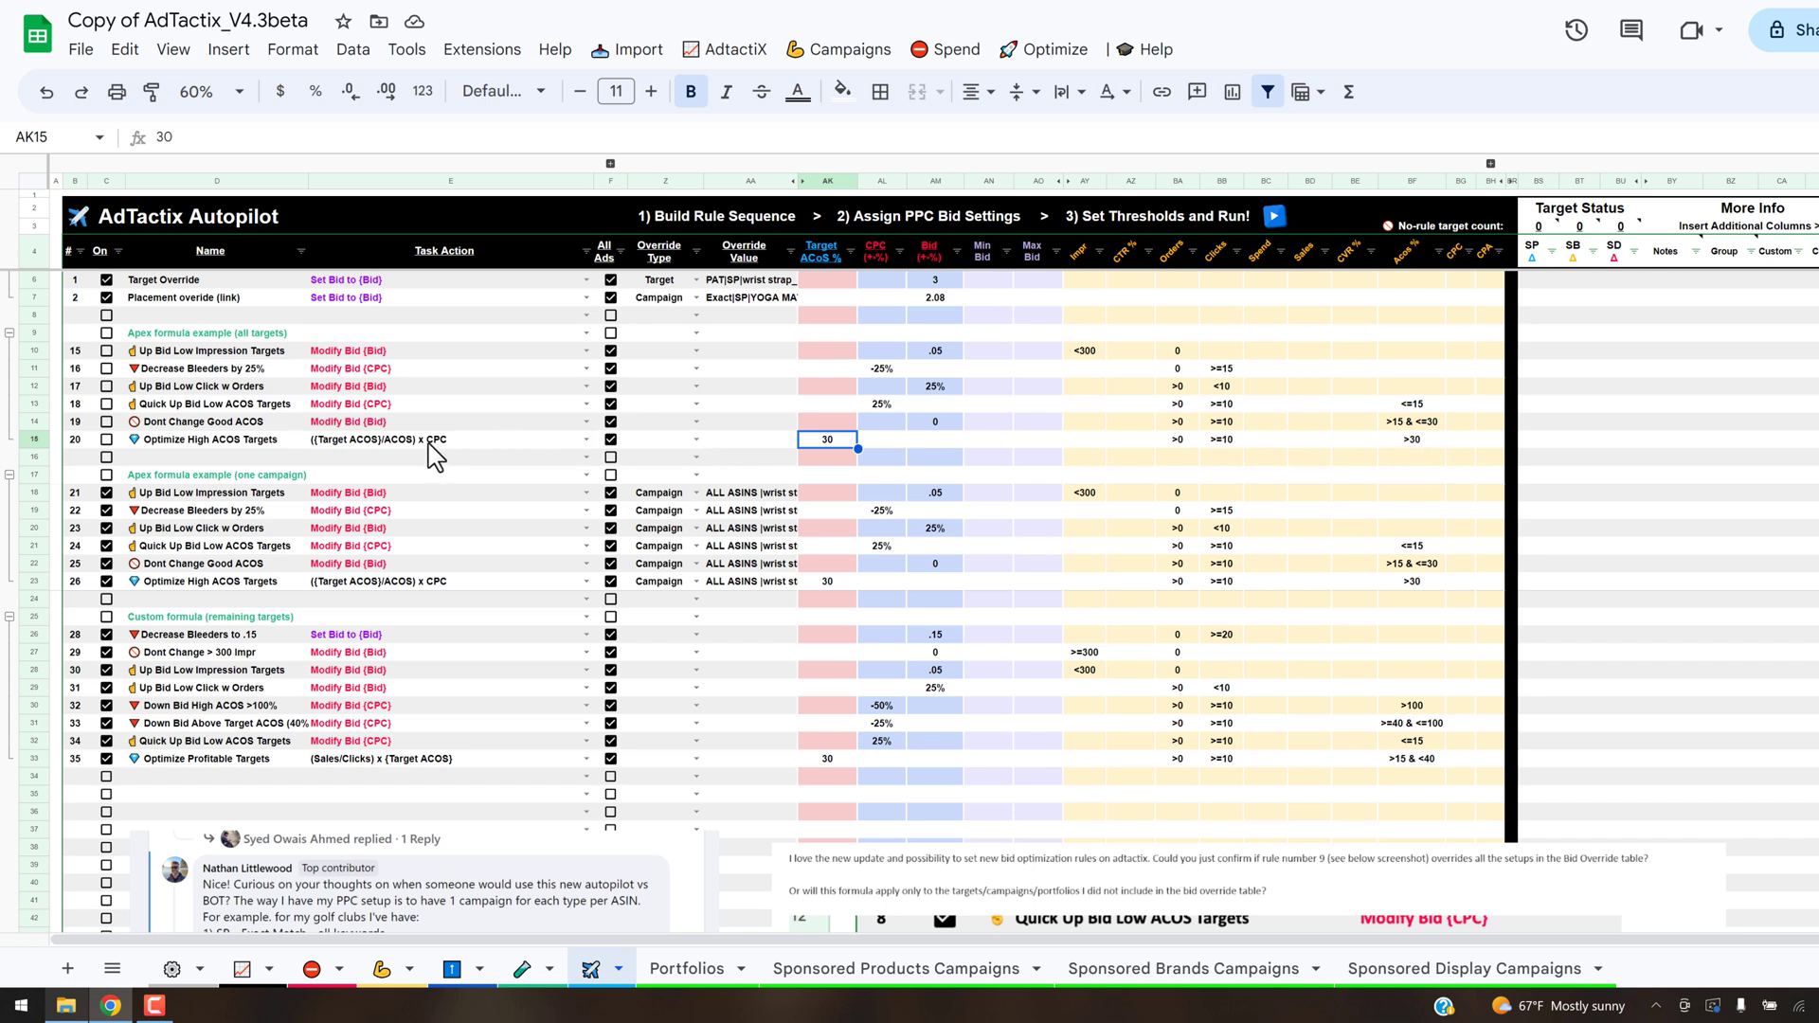
- Review the task actions and bid formulas available for the all-targets Optimize High ACOS Targets rule, leaving its current choice
click(464, 441)
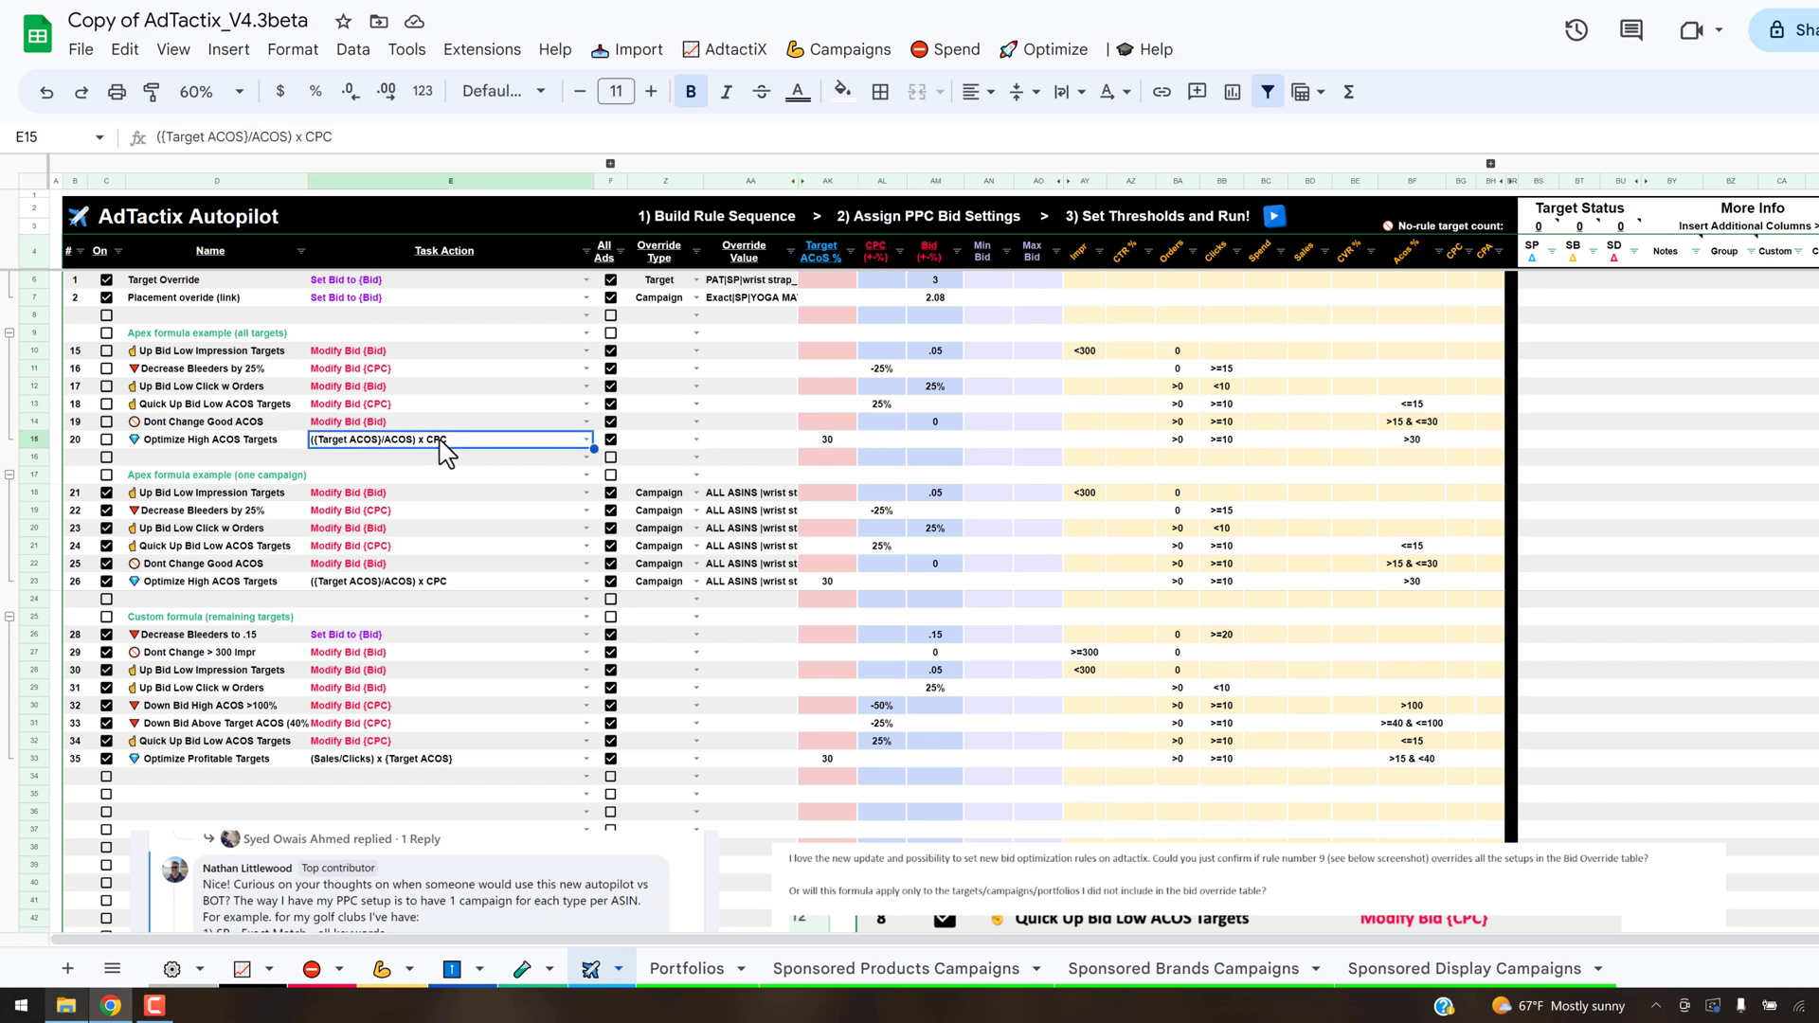
click(587, 441)
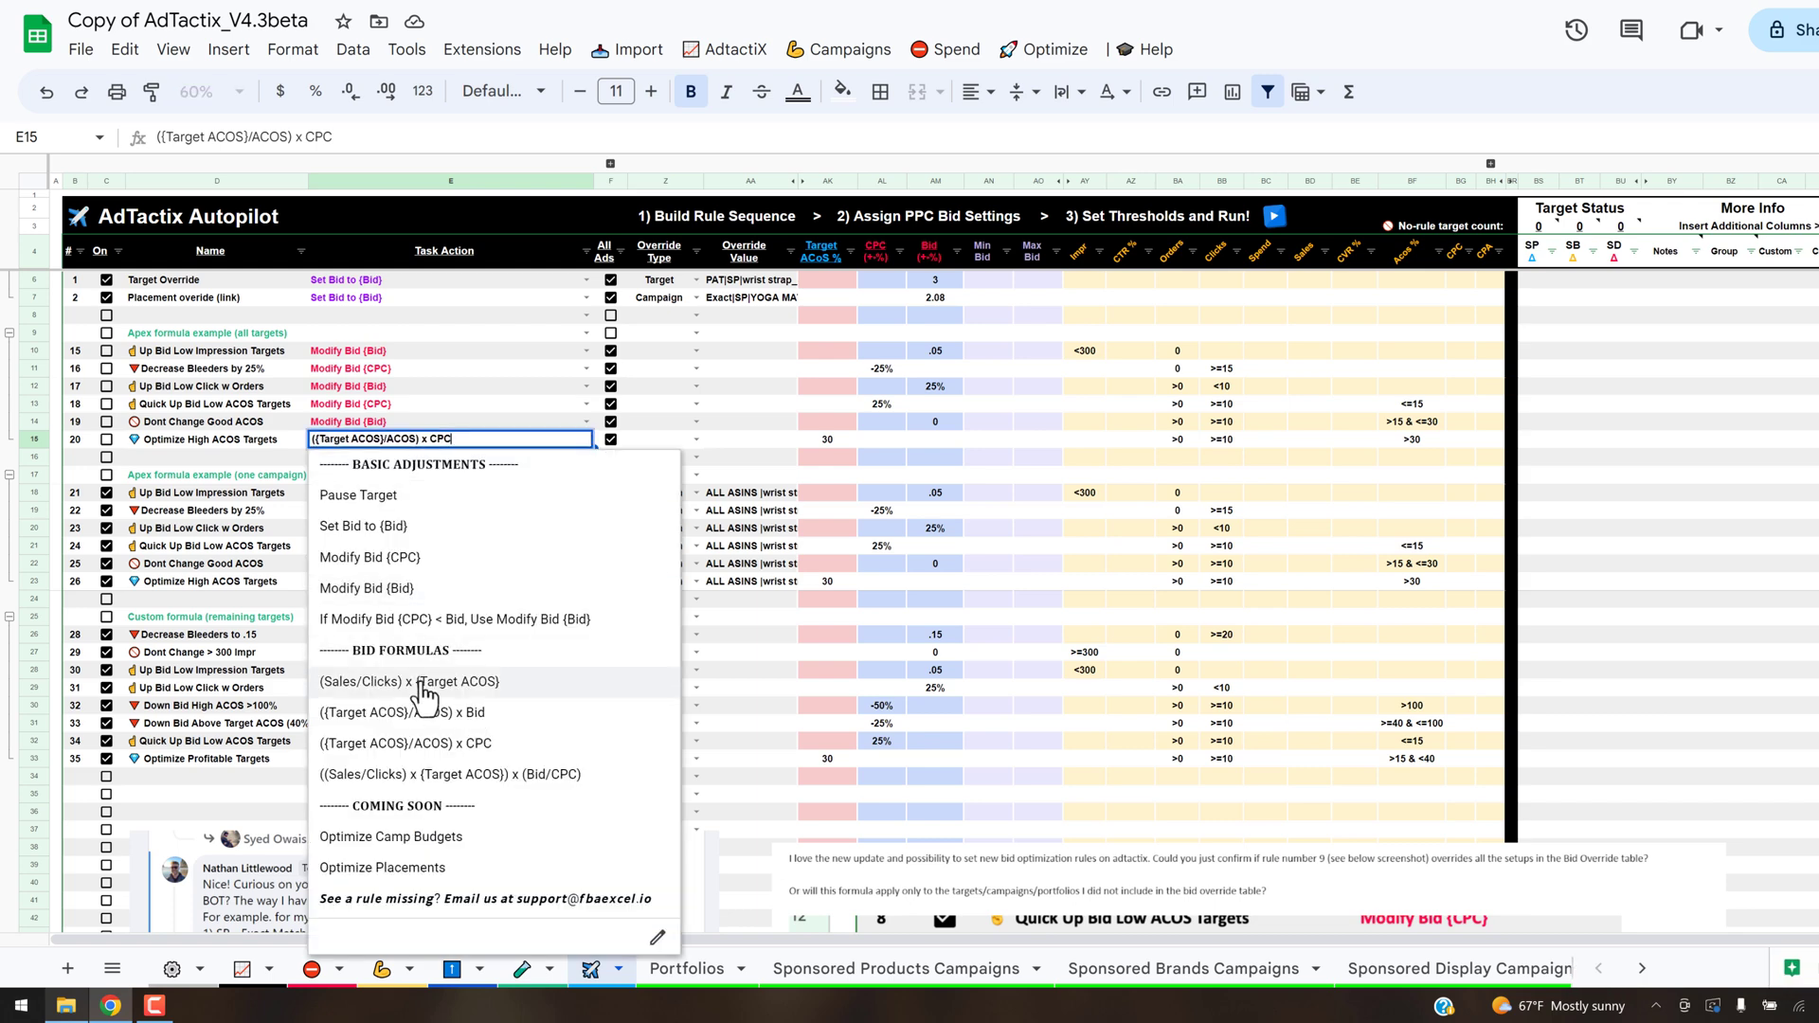
click(692, 422)
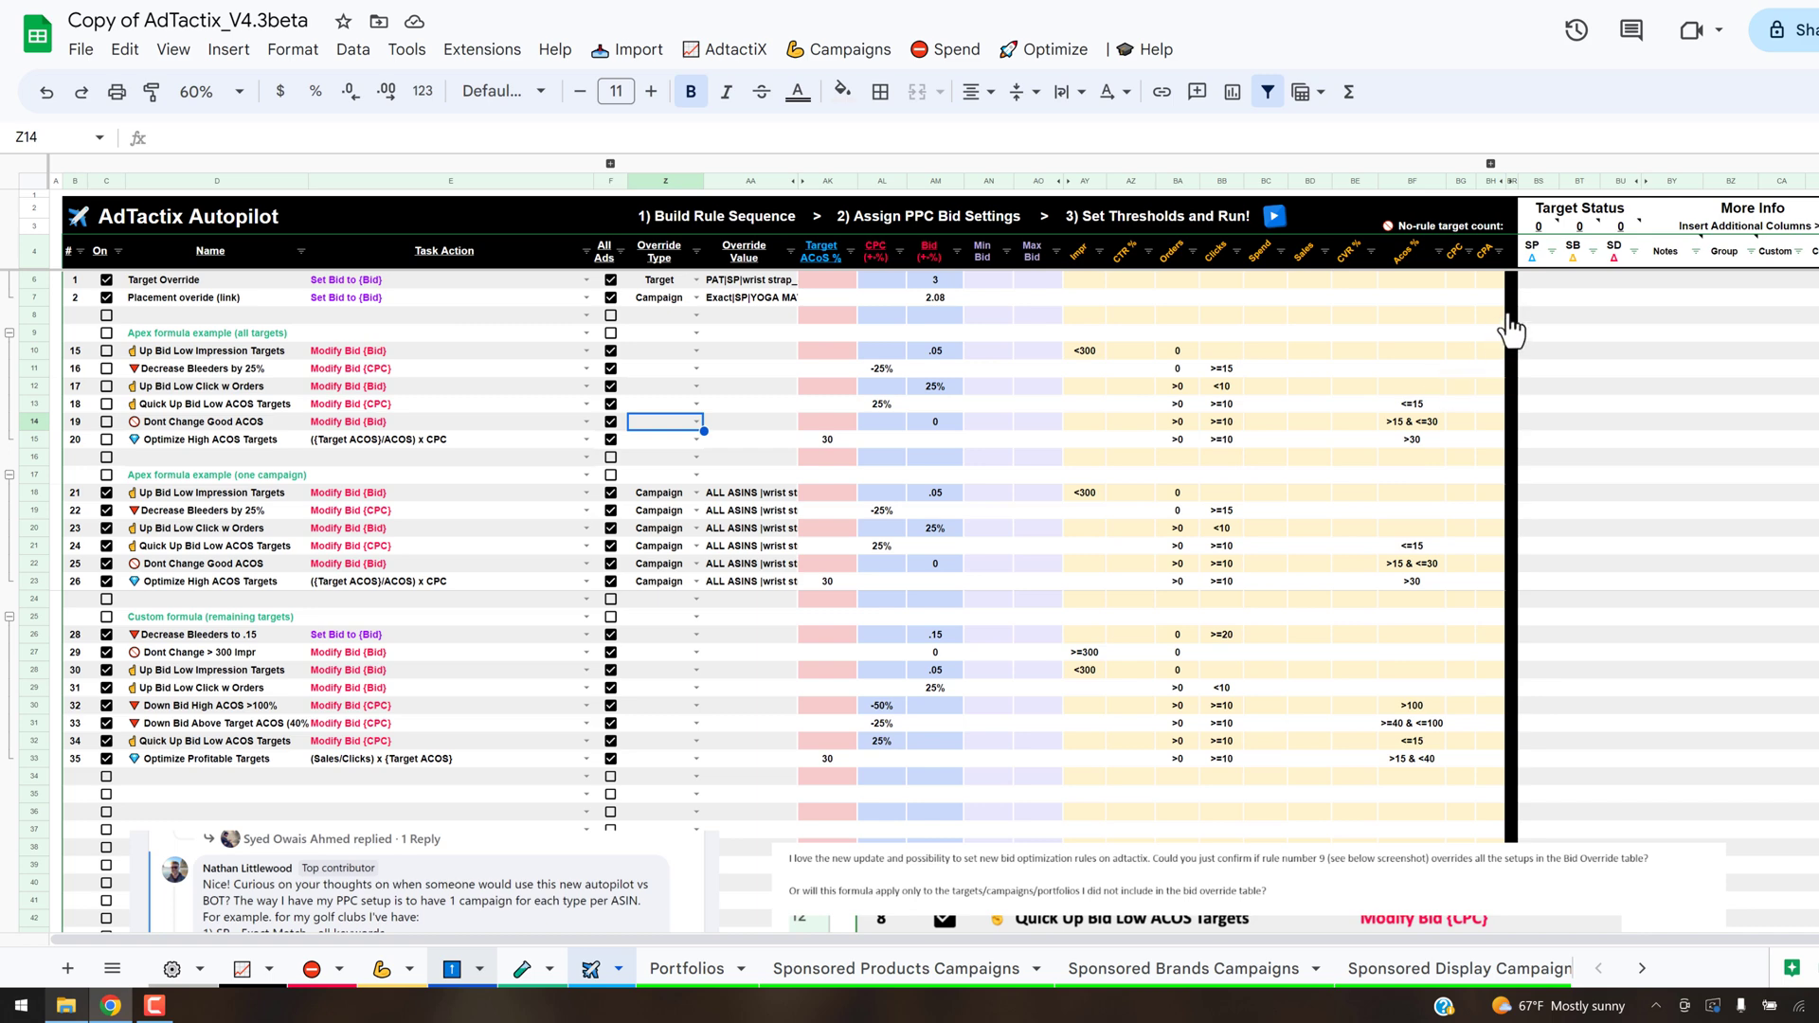
- On the Bid Override Table sheet, look at the CPC mode option in the RpC & APEX Bid Settings header
click(1652, 269)
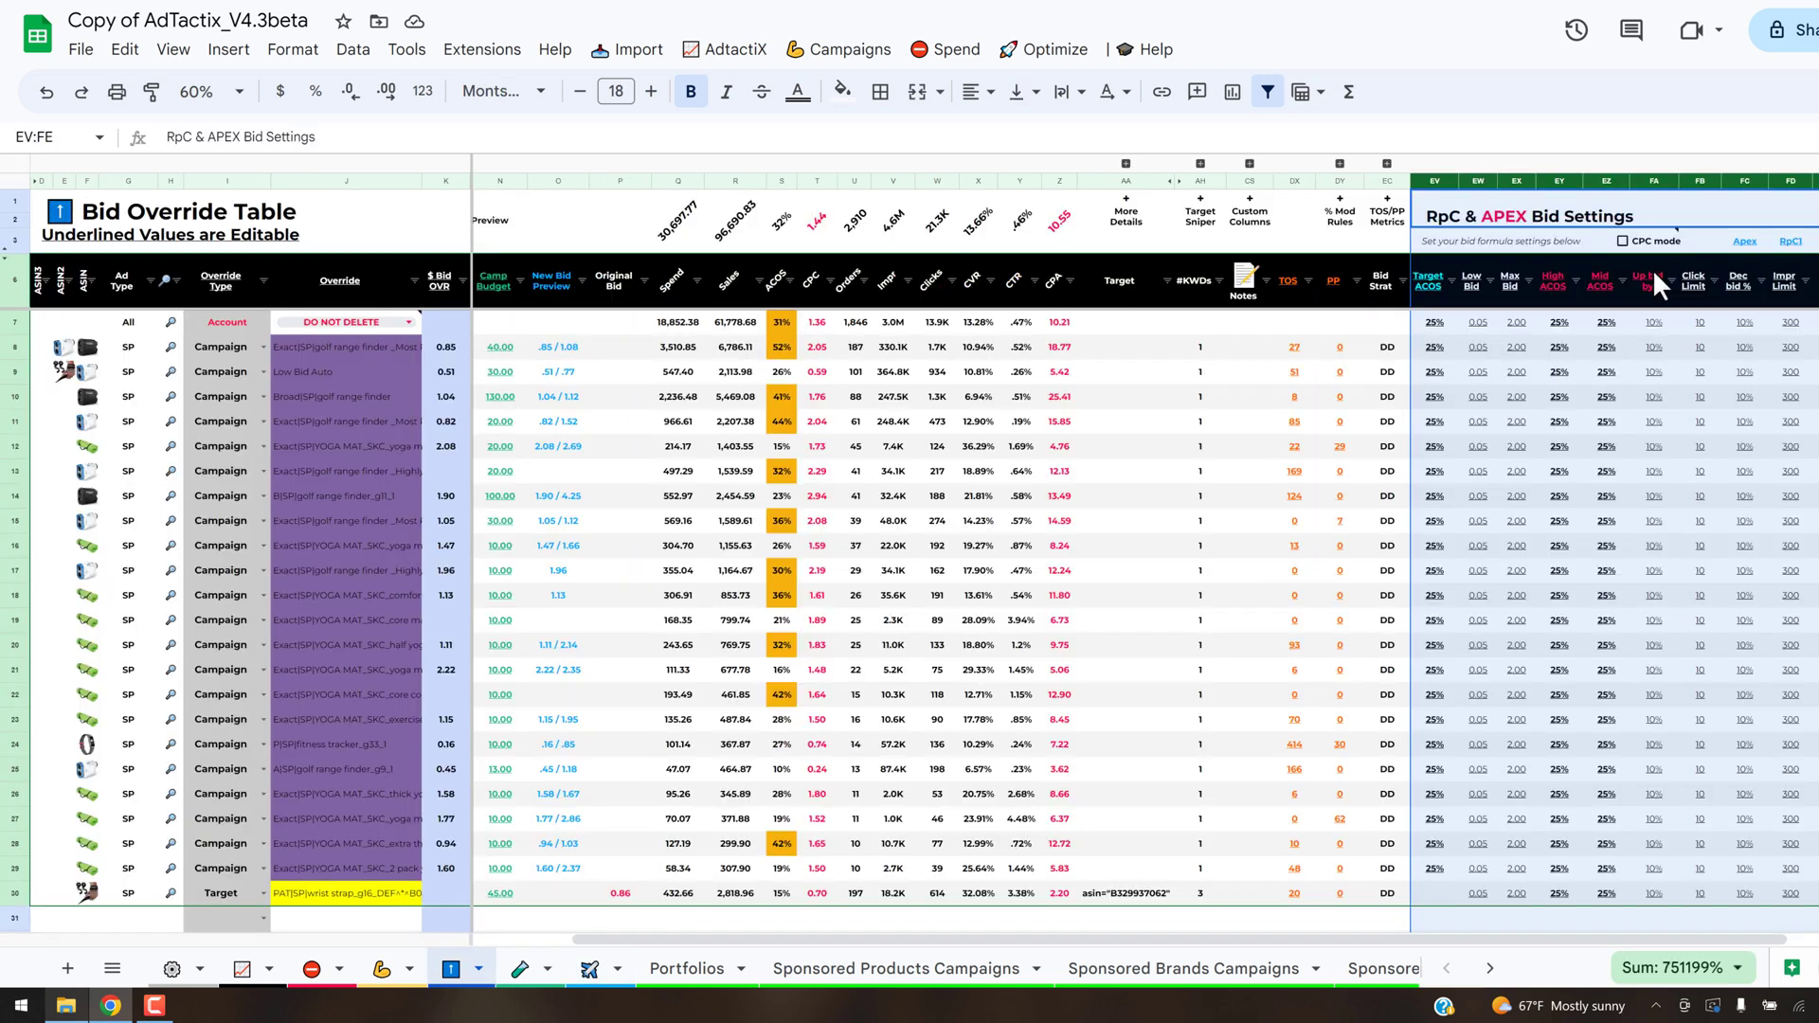
click(1571, 244)
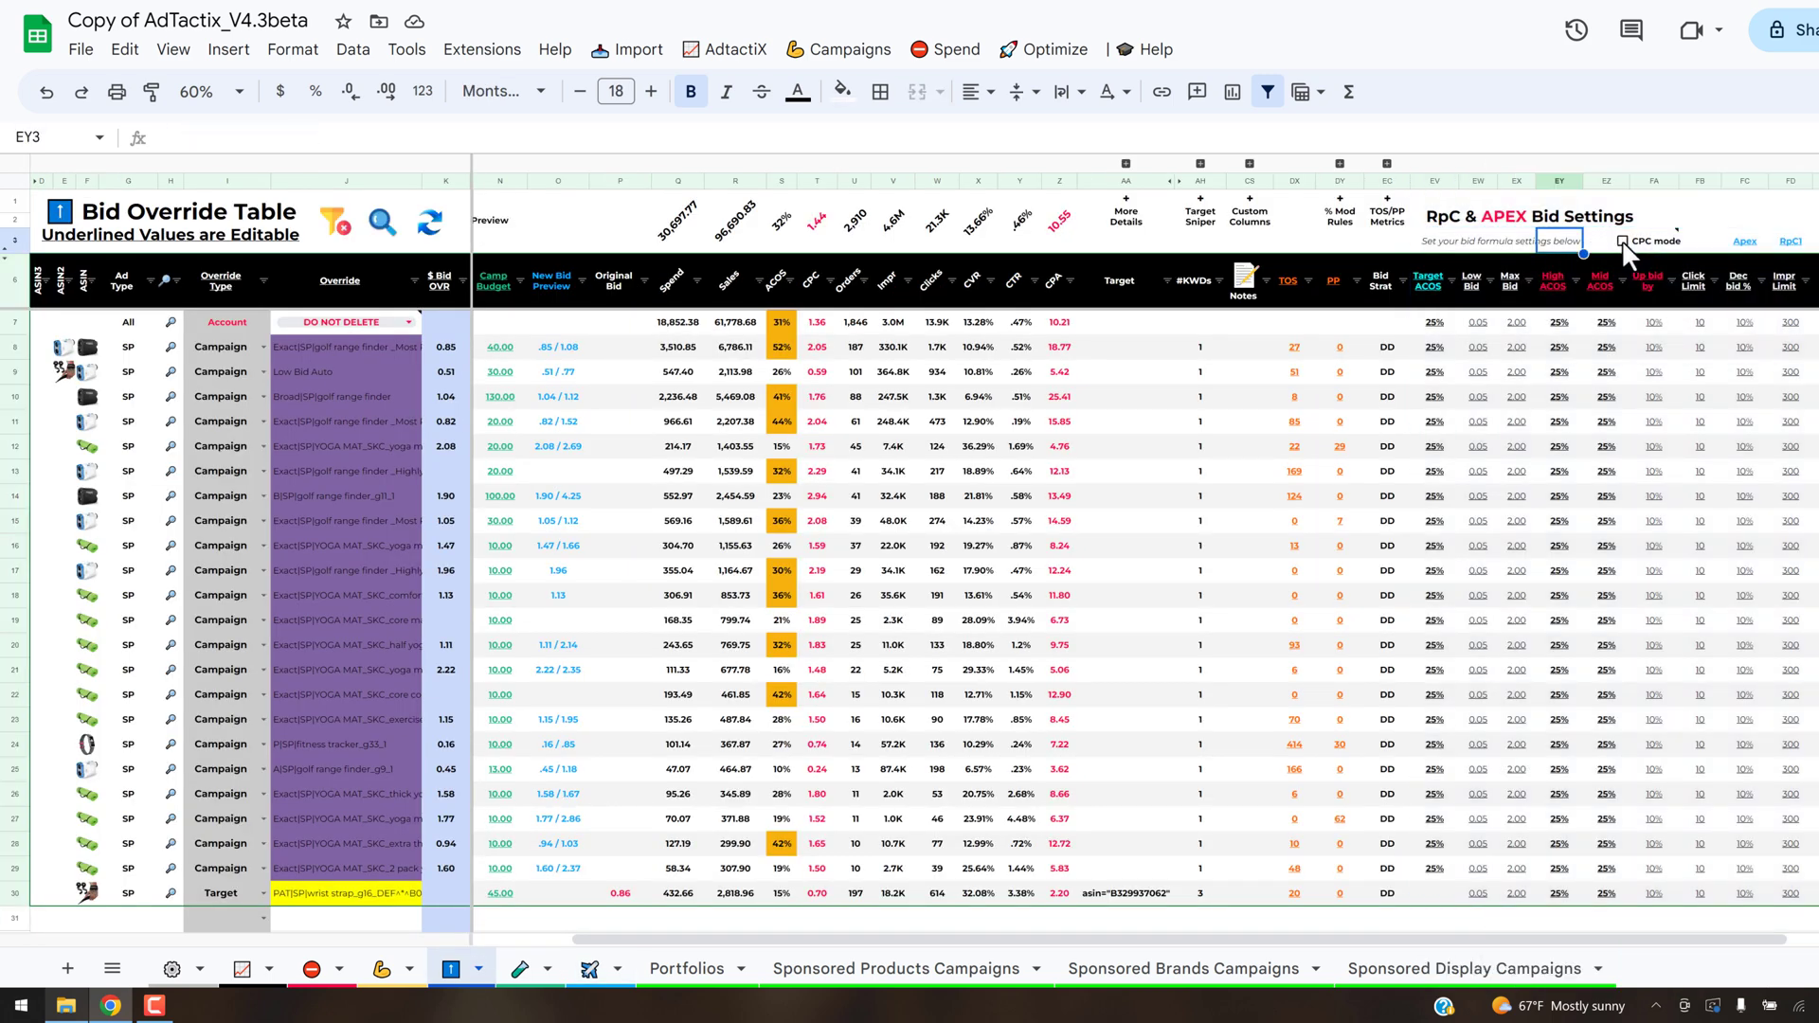
mouse_move(1638, 243)
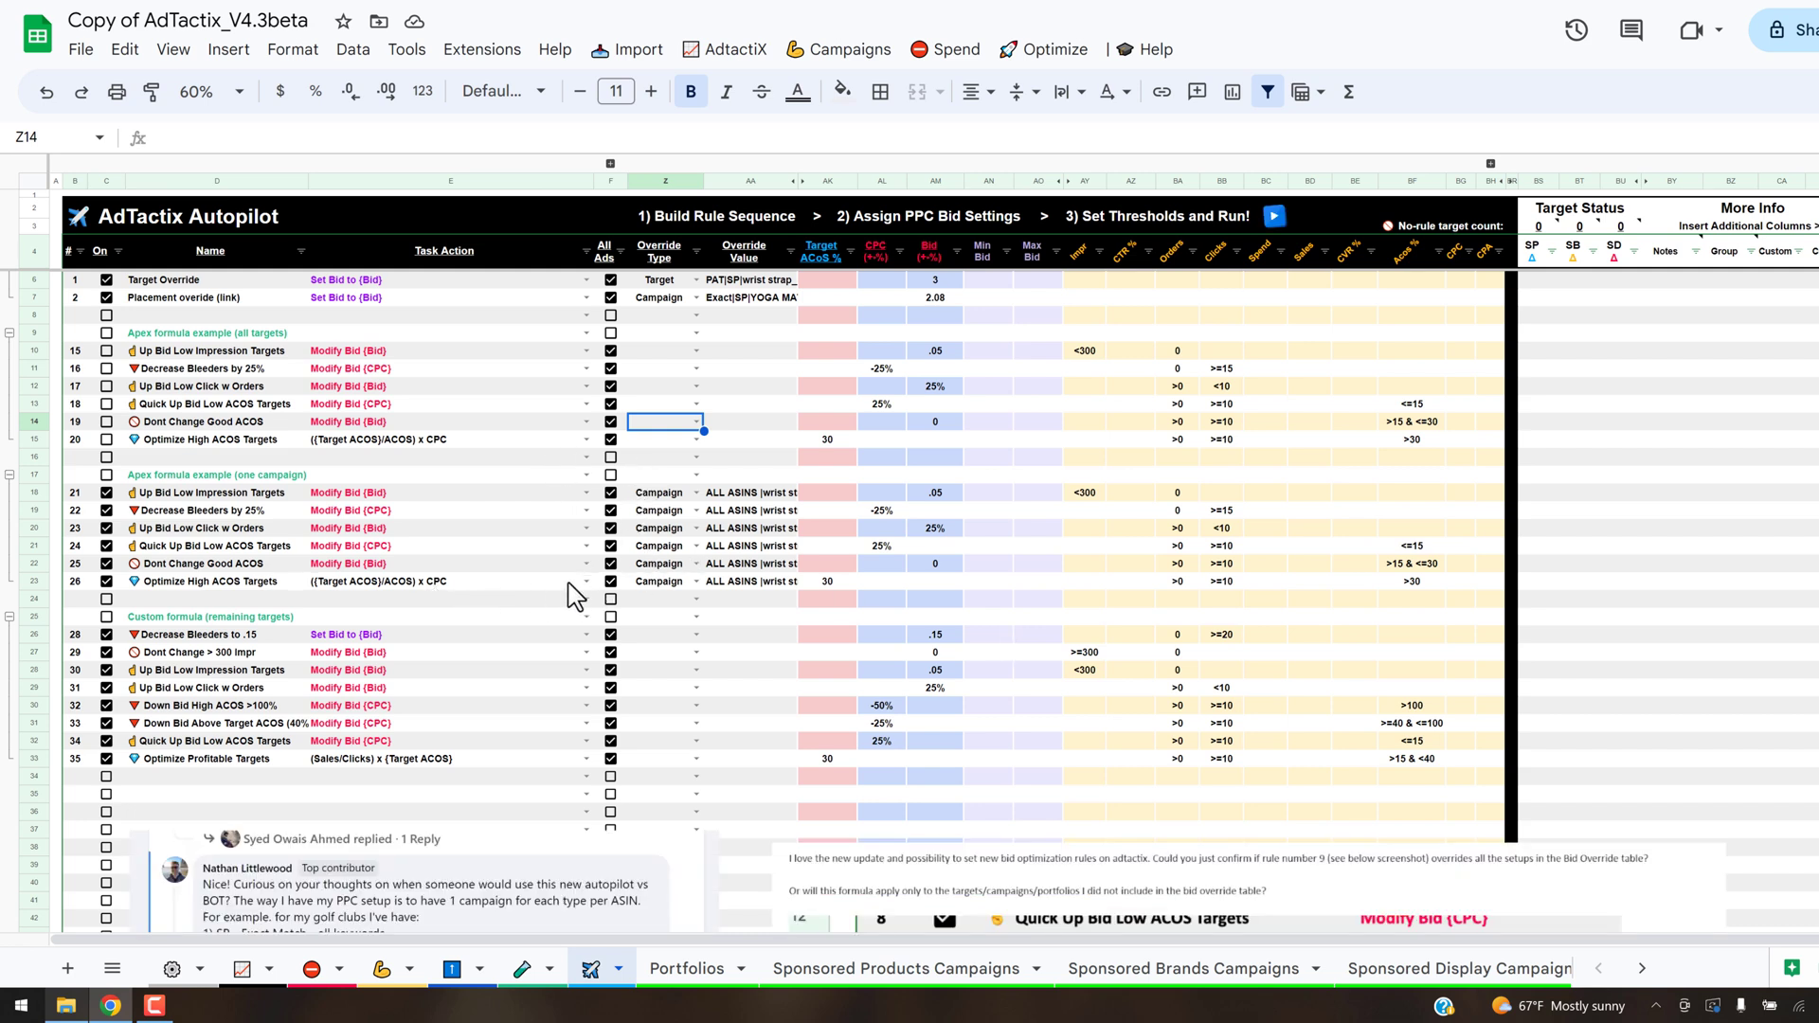
- On the Autopilot sheet, review the bid formulas available for the one-campaign Optimize High ACOS Targets rule without changing it
click(585, 581)
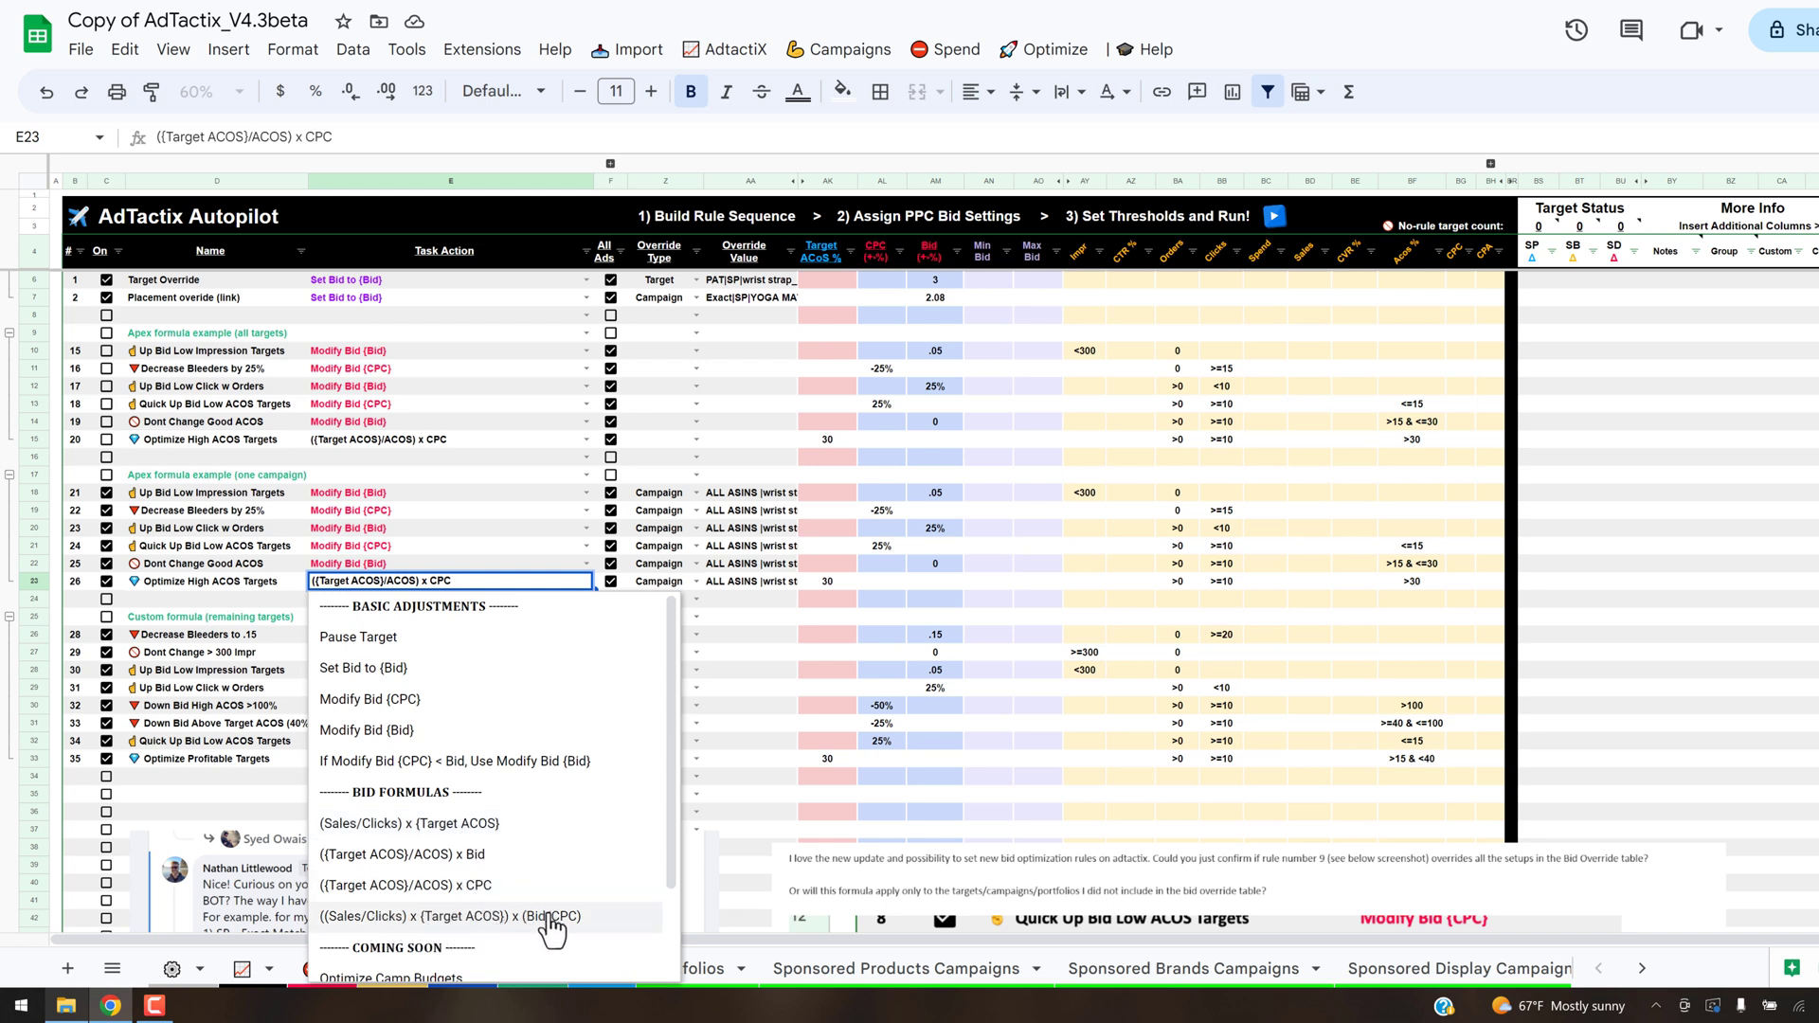
click(479, 567)
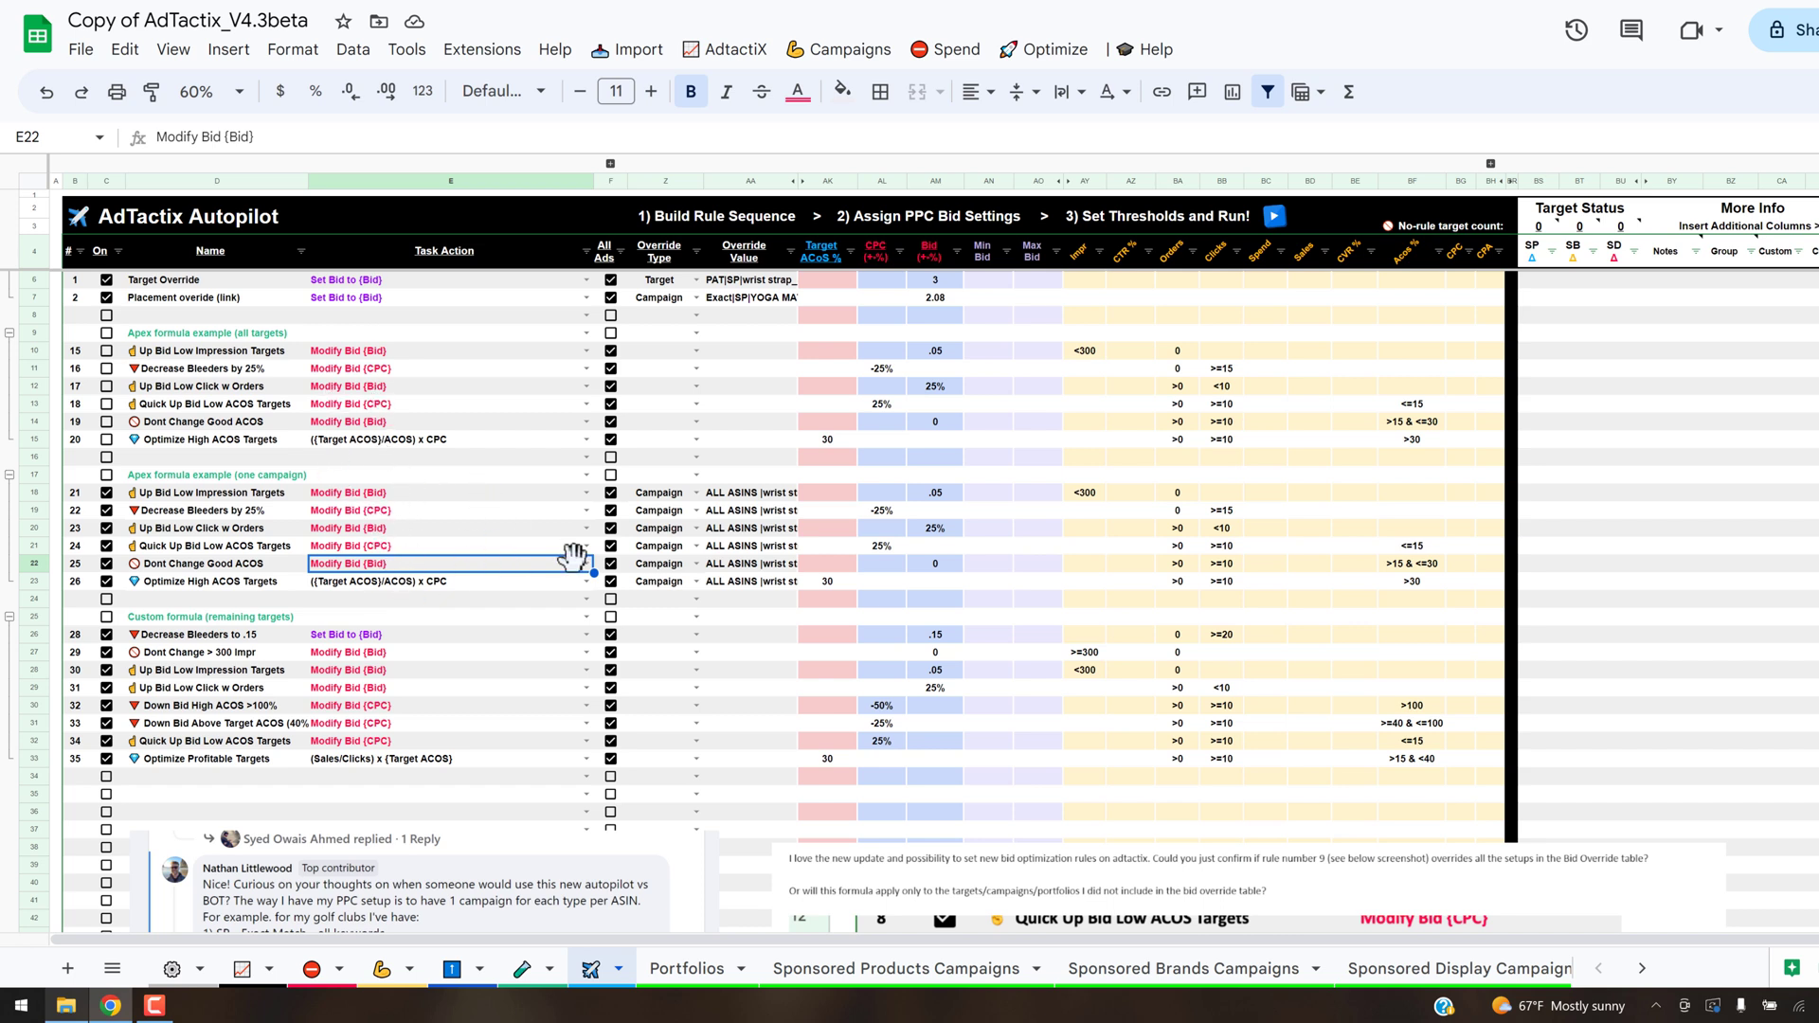
- Move the pasted comment screenshot up so it overlaps only the last rows of the custom formula rules
click(536, 848)
drag(535, 848, 531, 686)
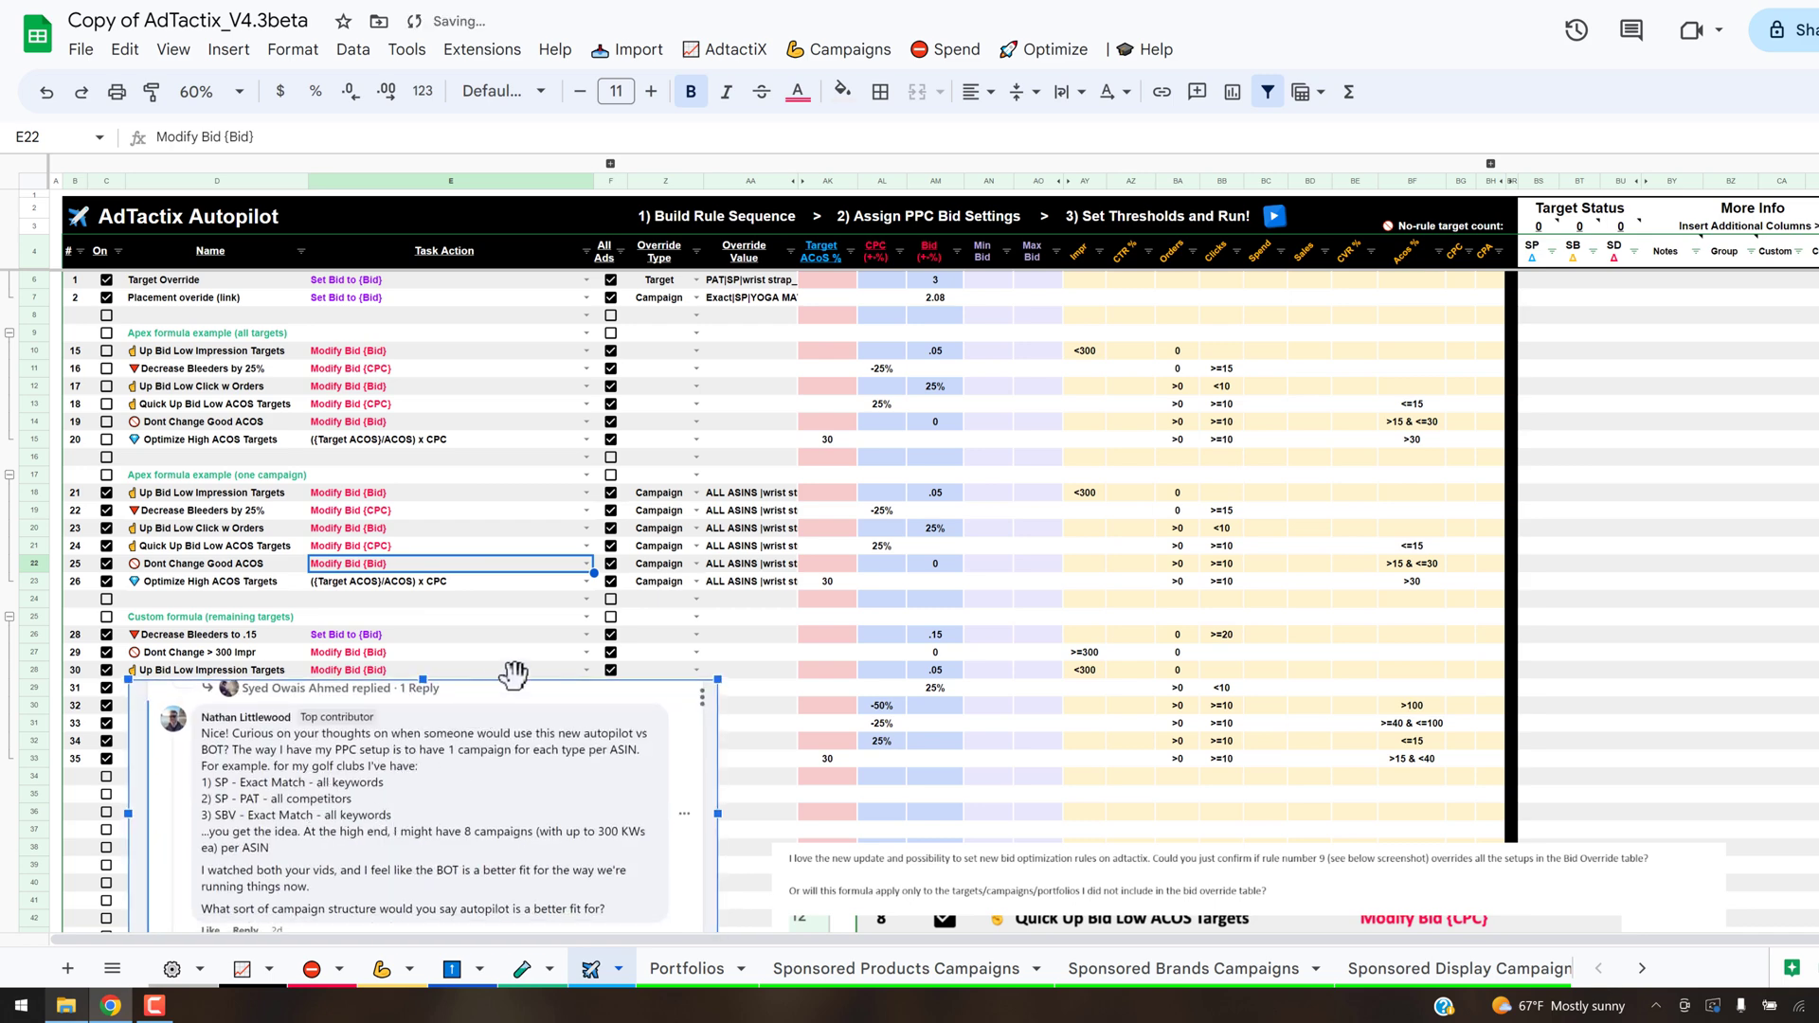
click(498, 605)
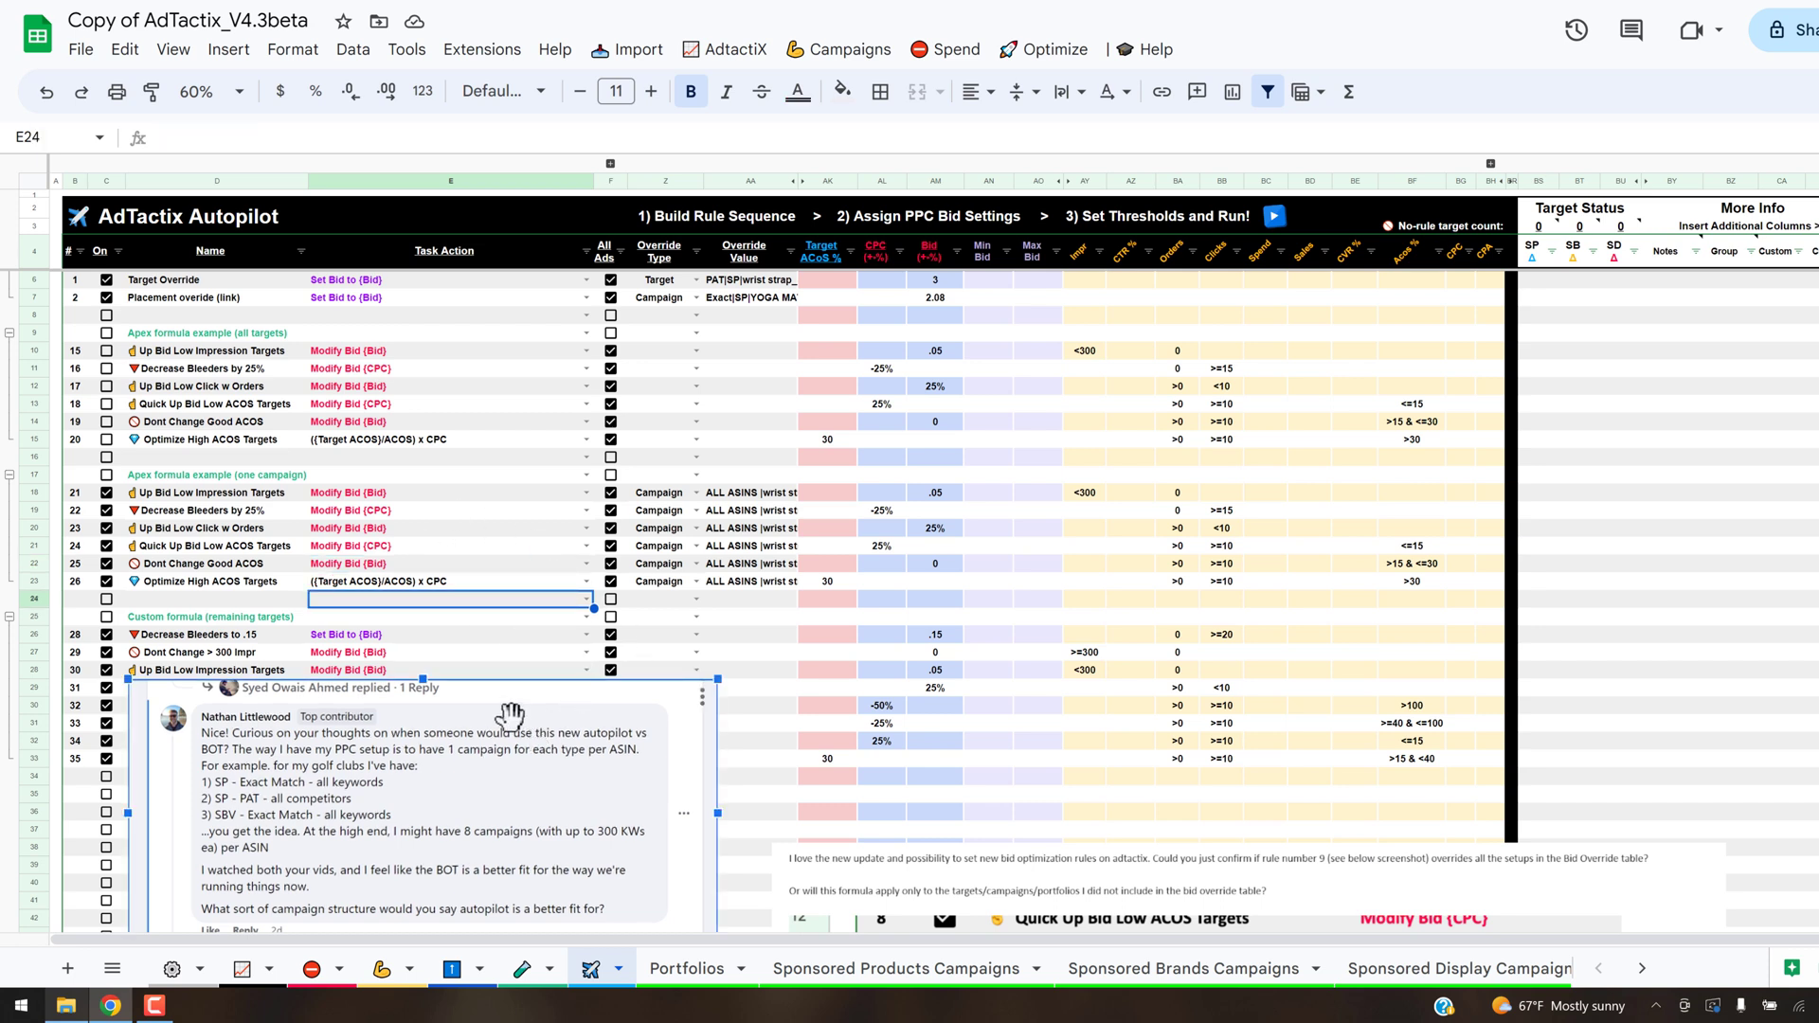
drag(509, 718, 517, 768)
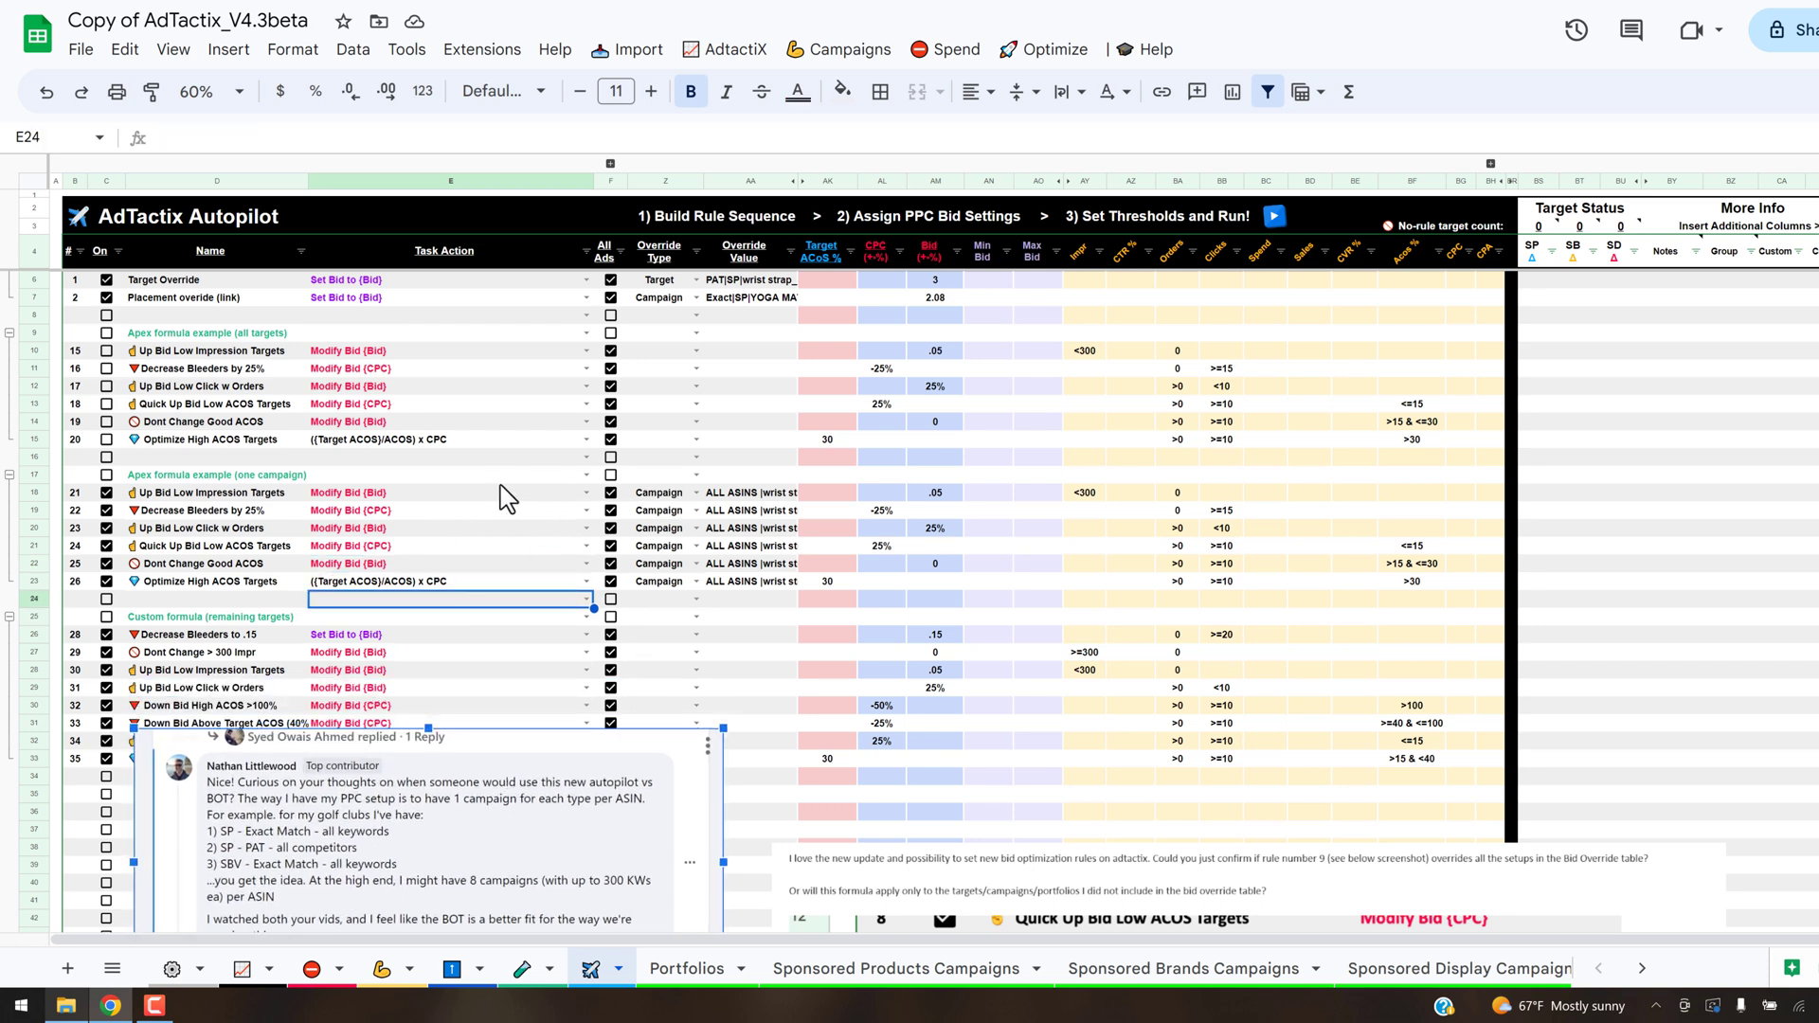
- Highlight the task actions of the one-campaign Apex rules and check the first rule's override type options and override value
drag(459, 493, 459, 578)
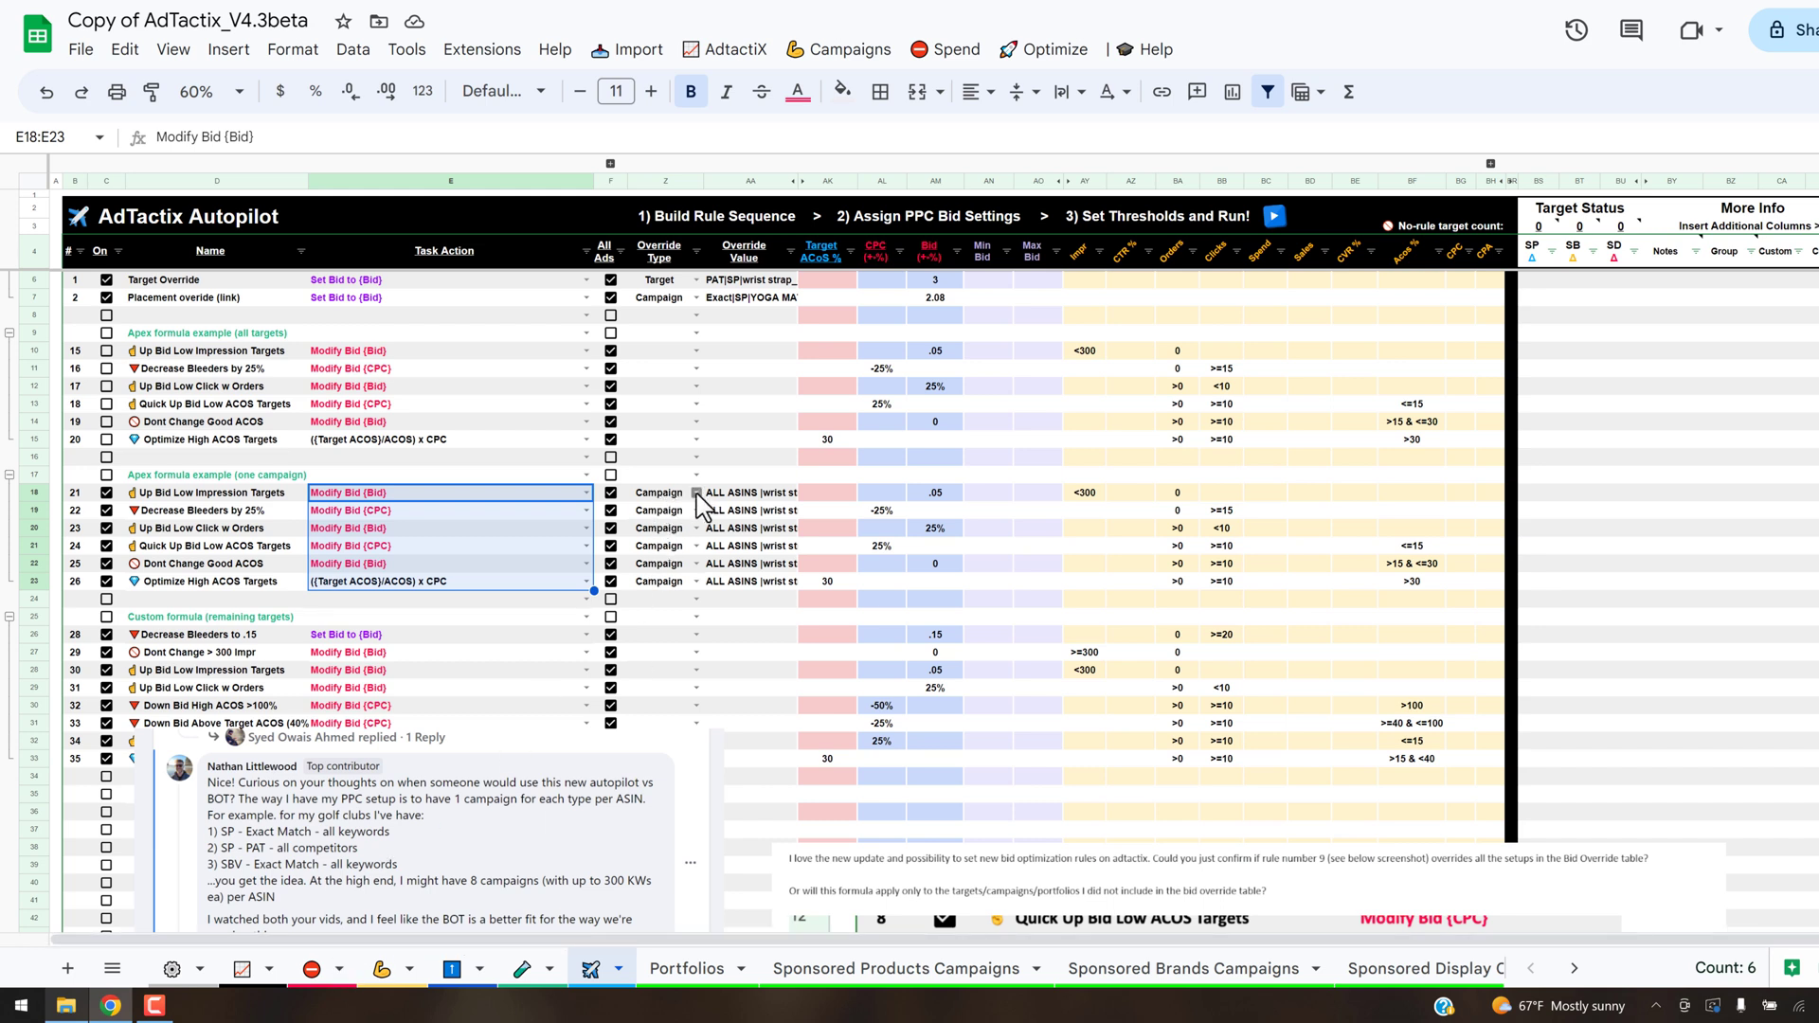
click(697, 493)
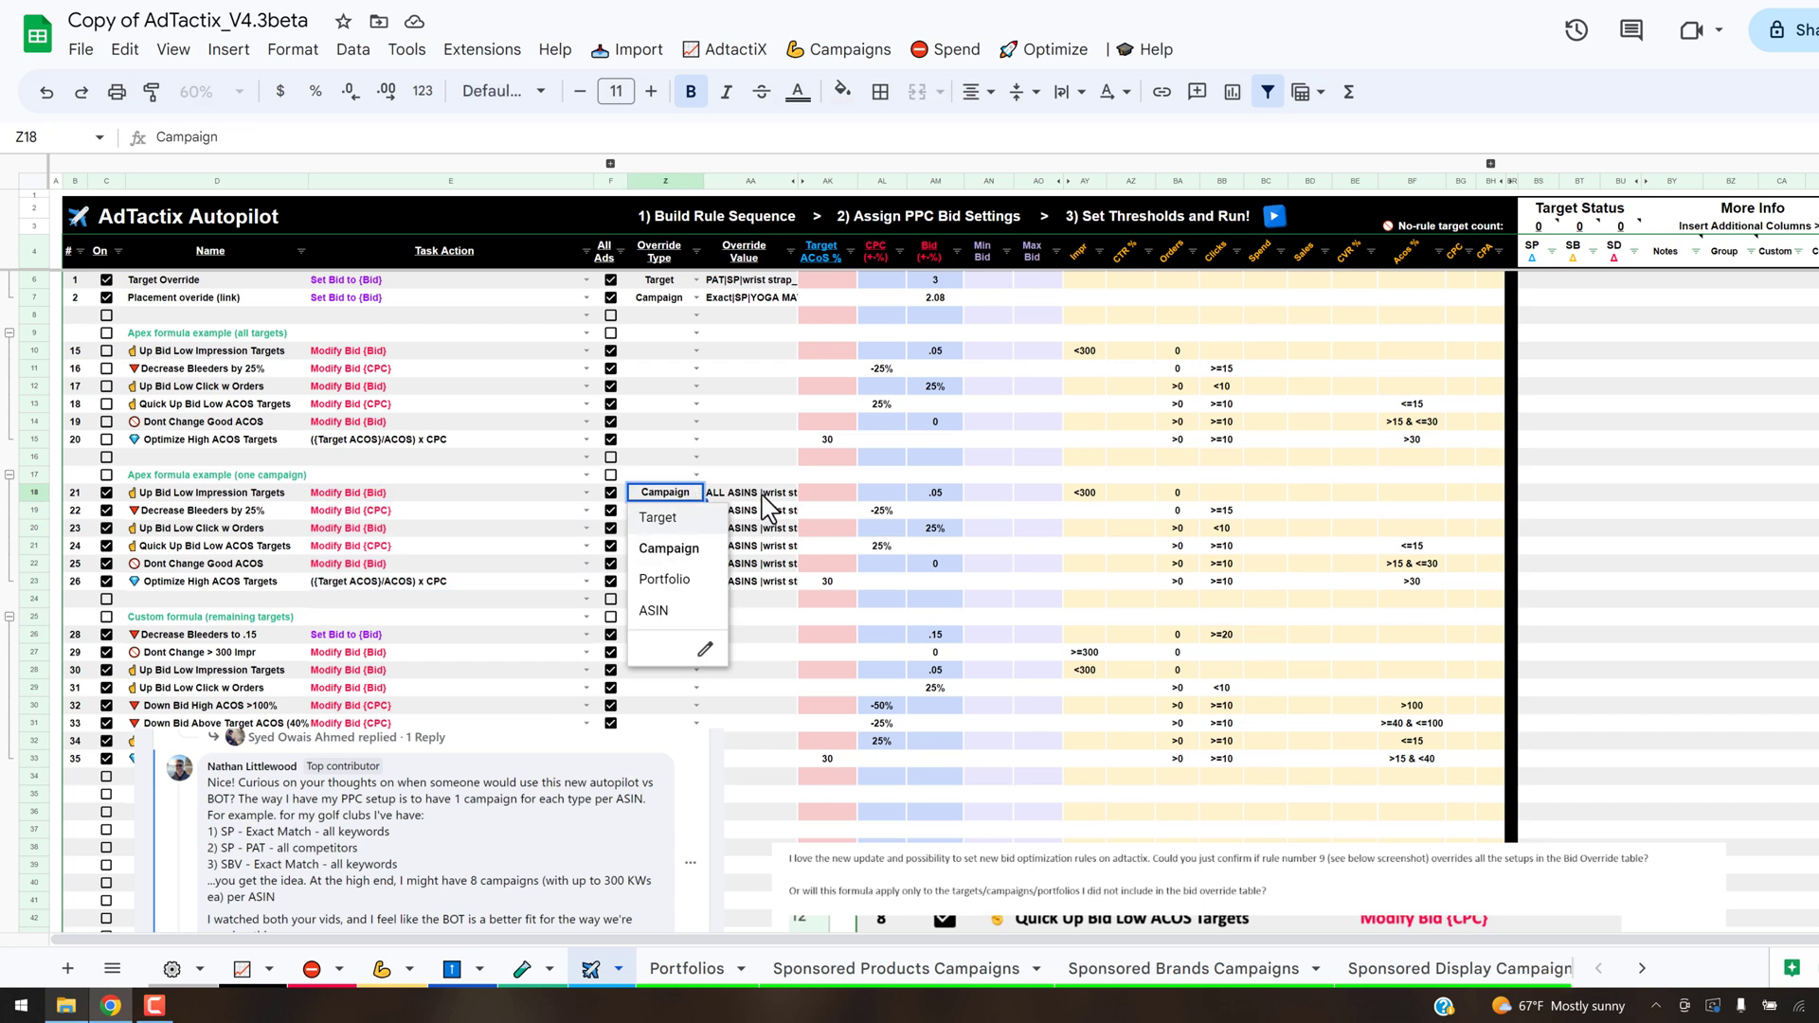
click(763, 493)
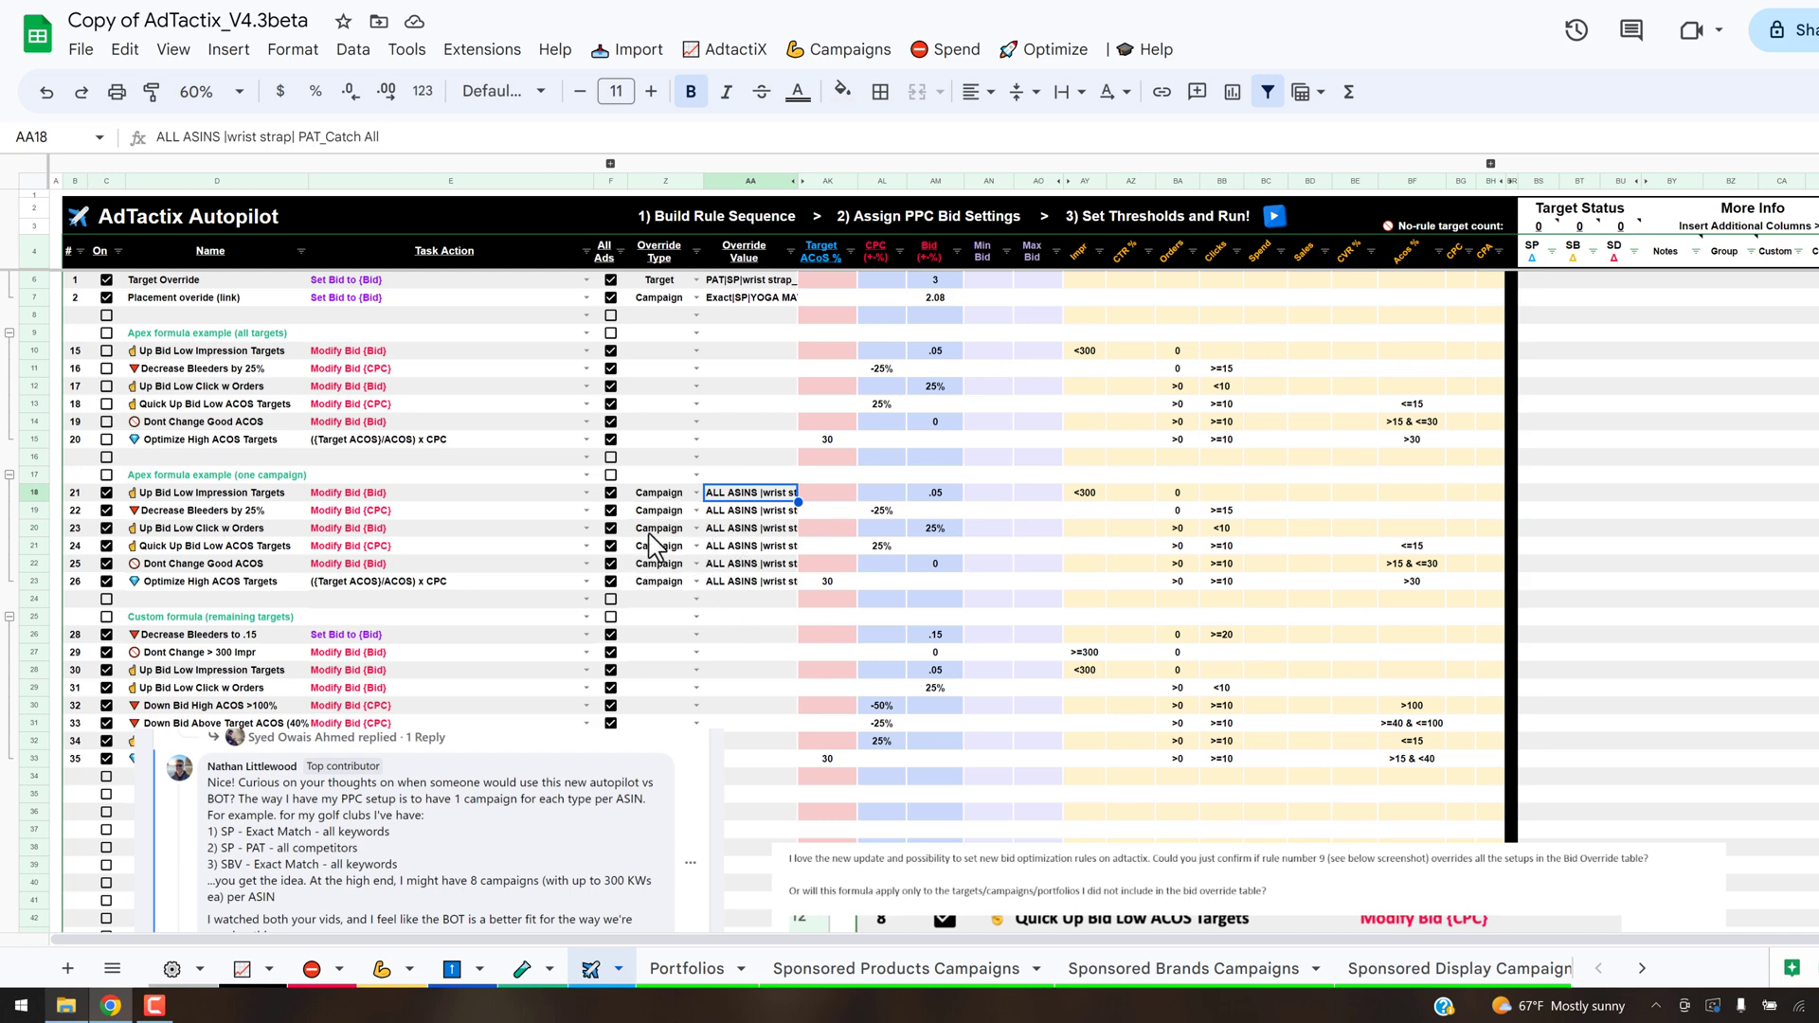
scroll(260, 527, down, 2)
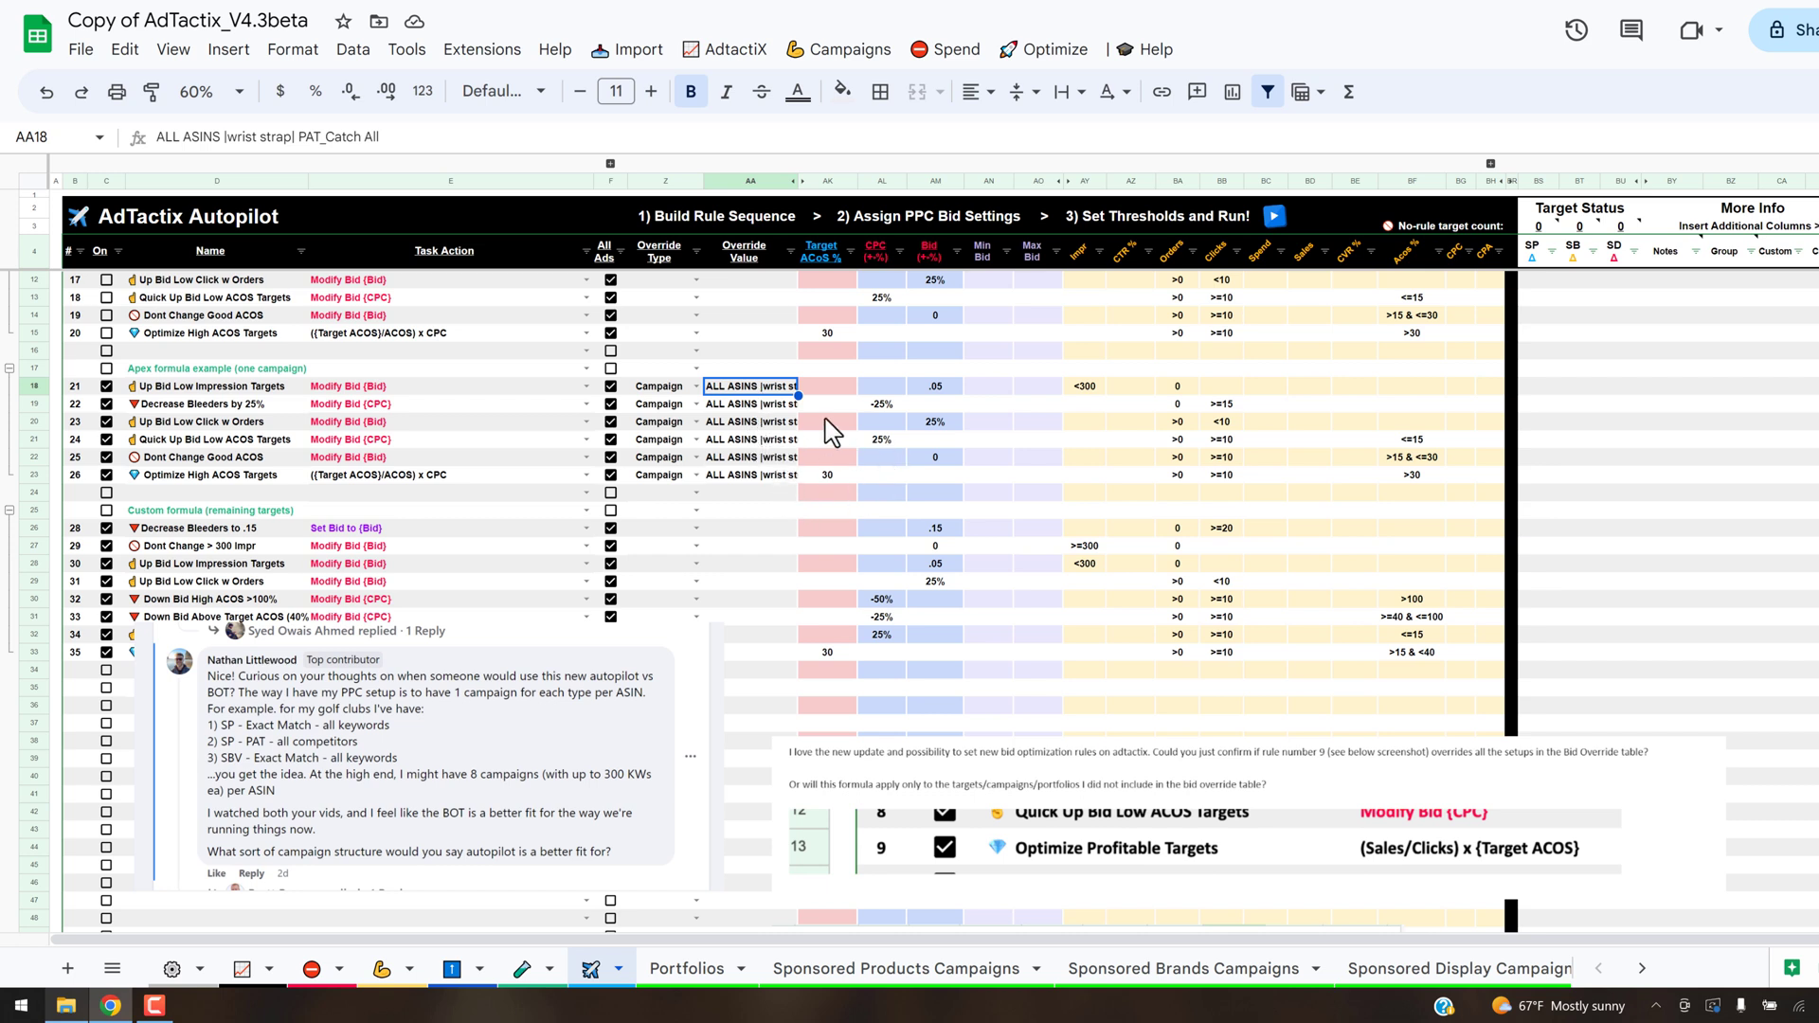
click(927, 406)
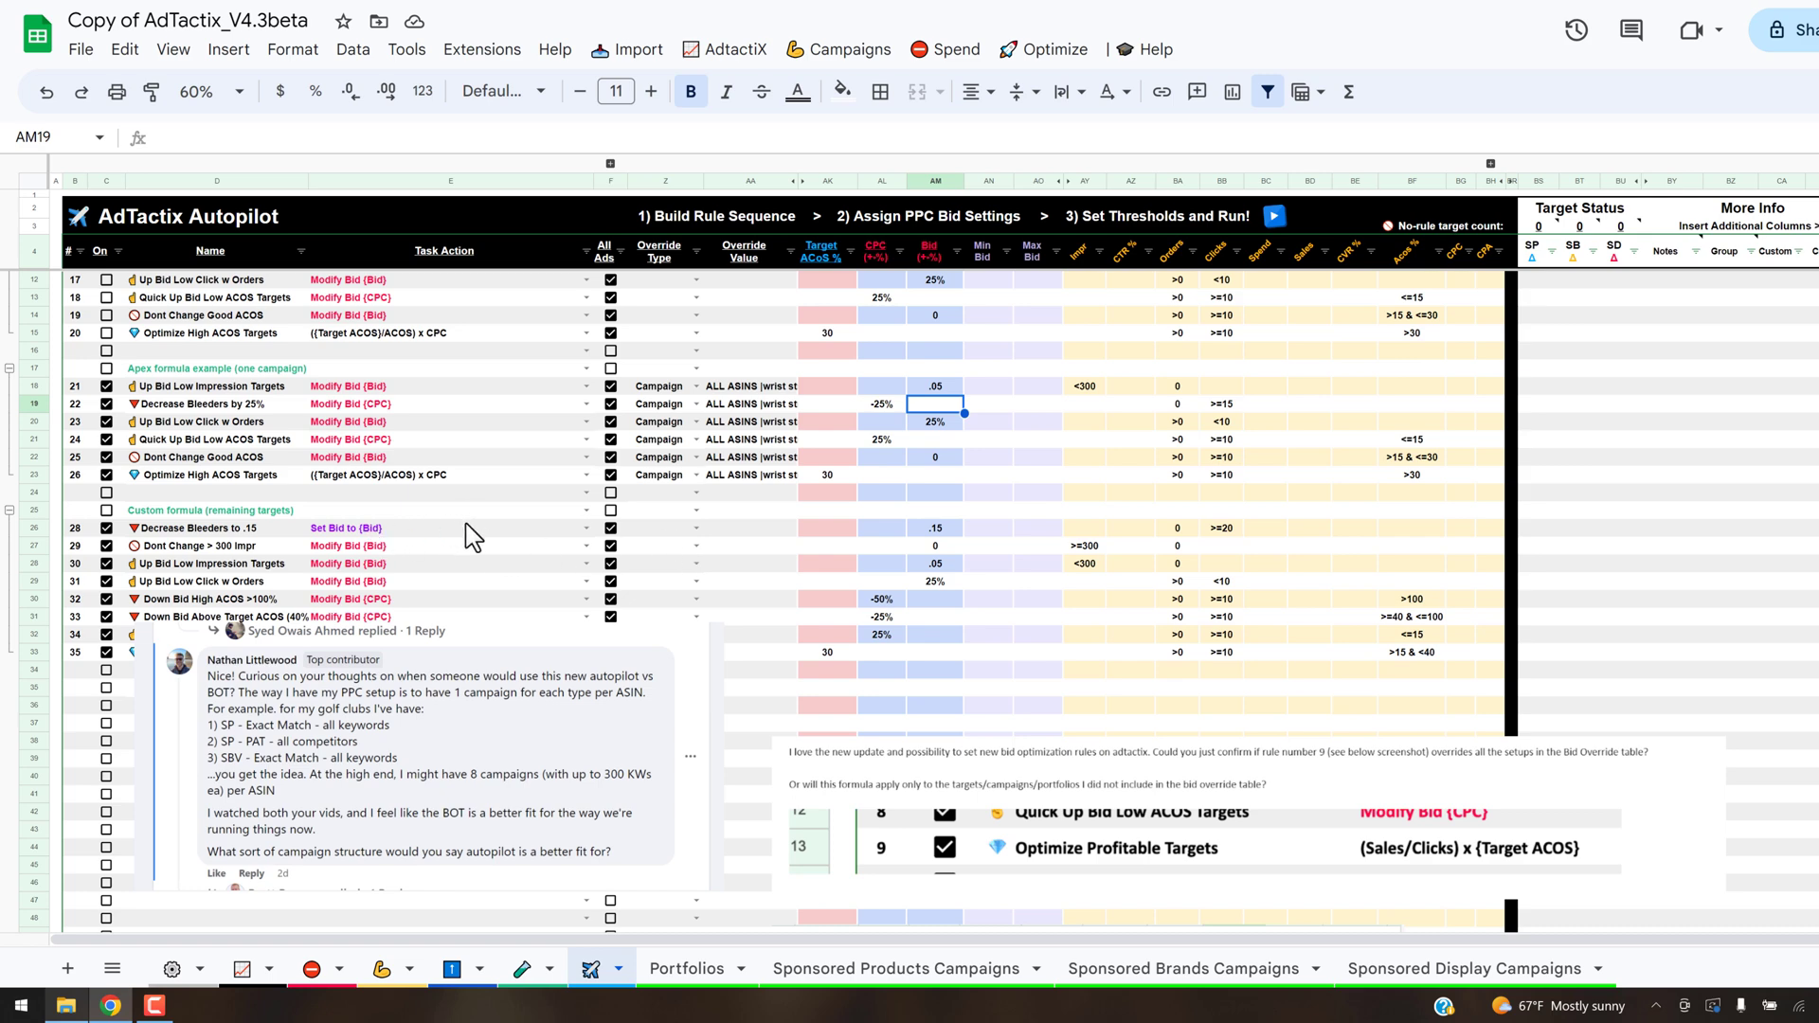
- Highlight the all-targets Apex task actions in E10:E15 and look over the custom formula rules for remaining targets
scroll(379, 535, up, 2)
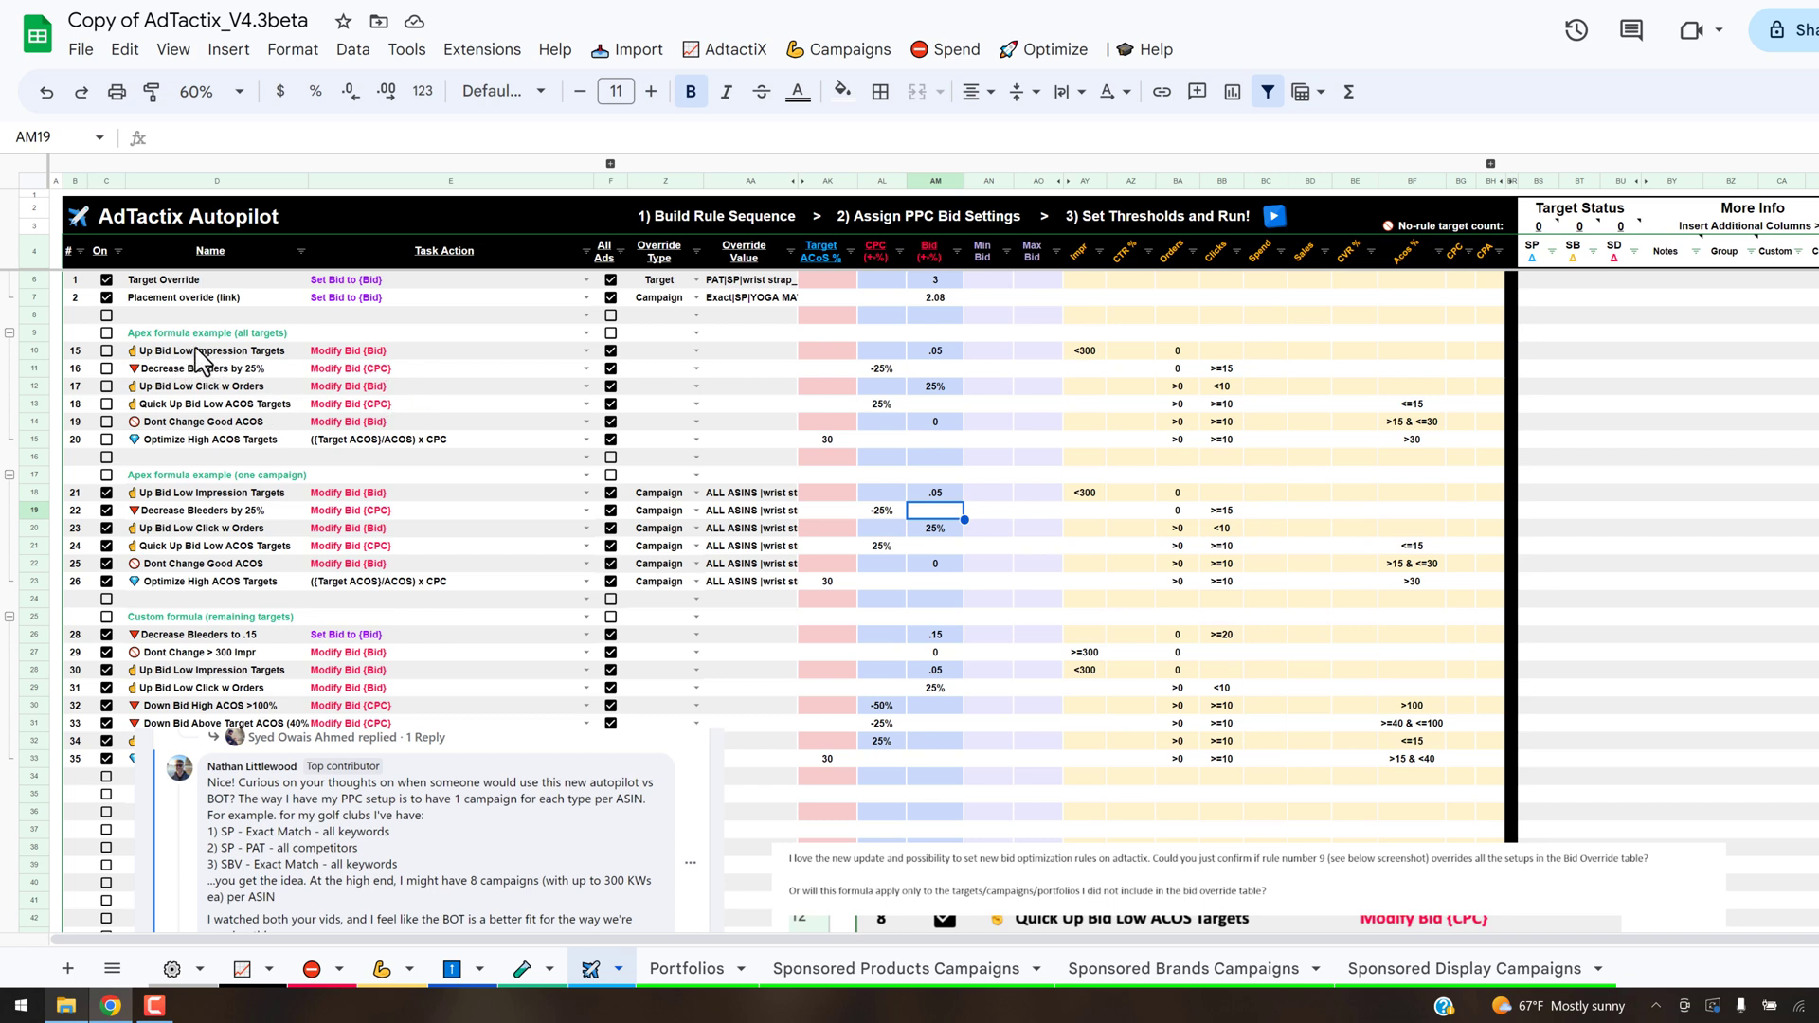
click(385, 347)
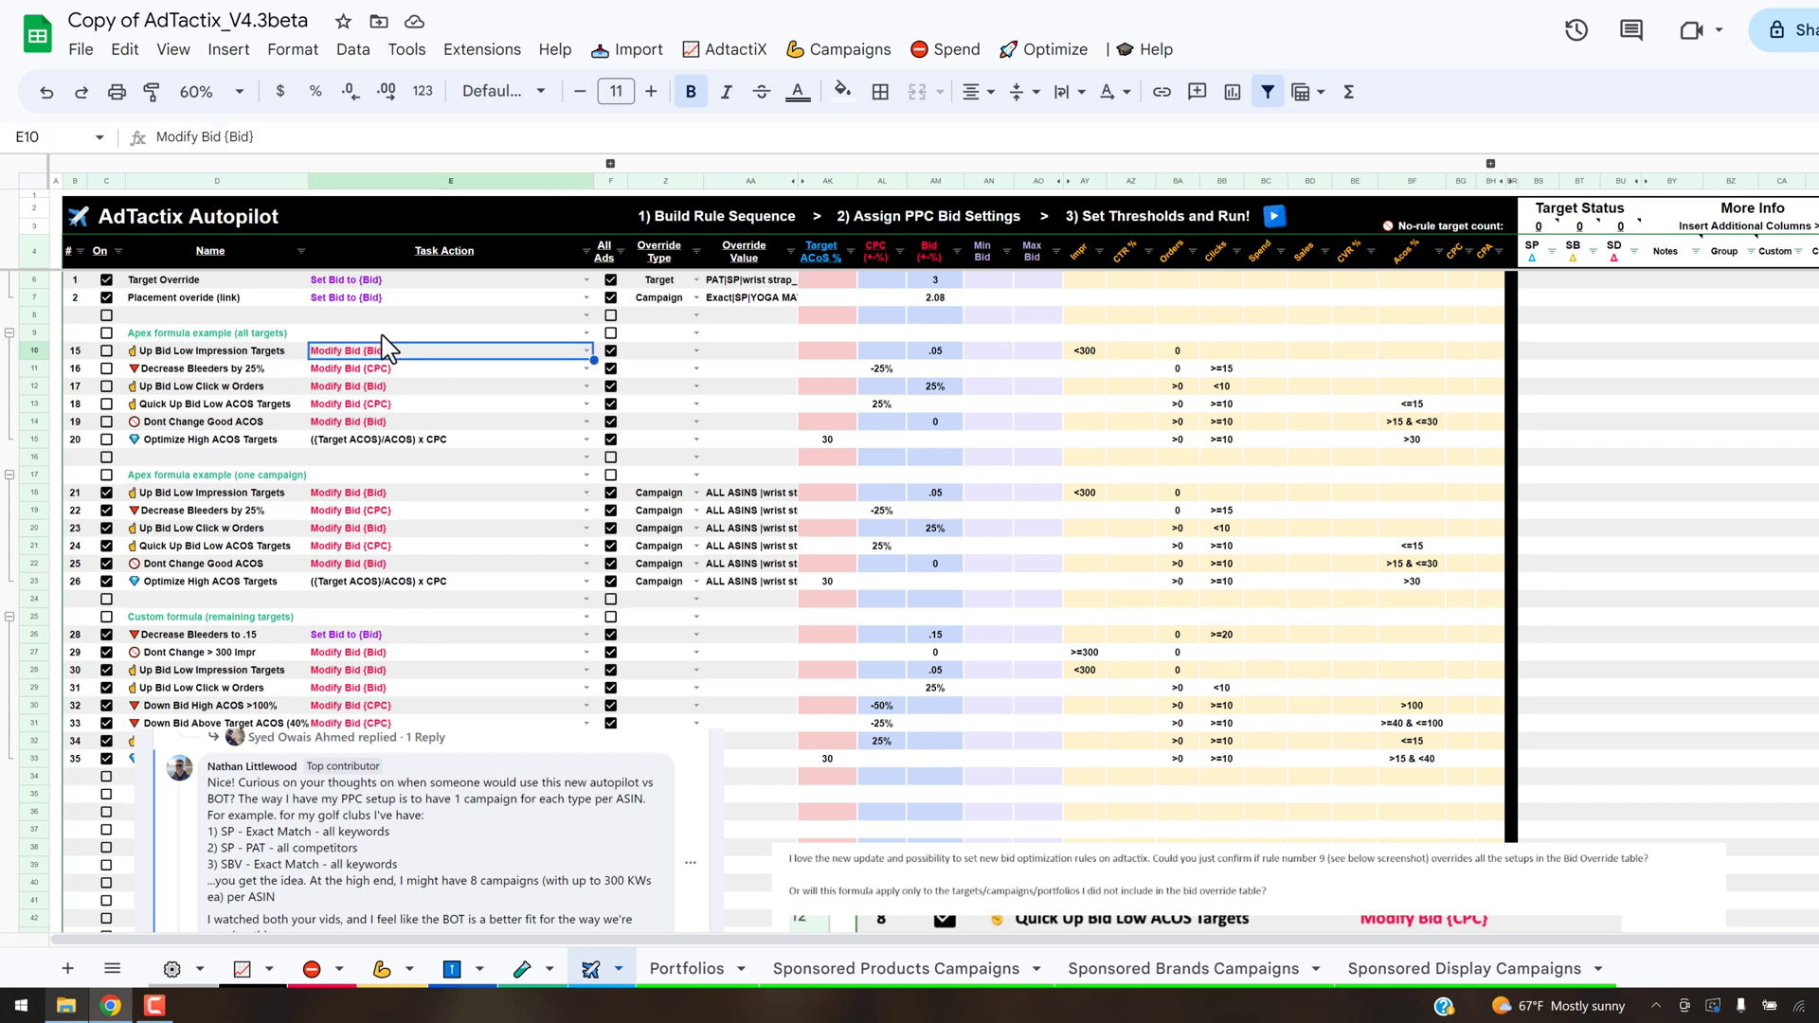
shift+click(540, 441)
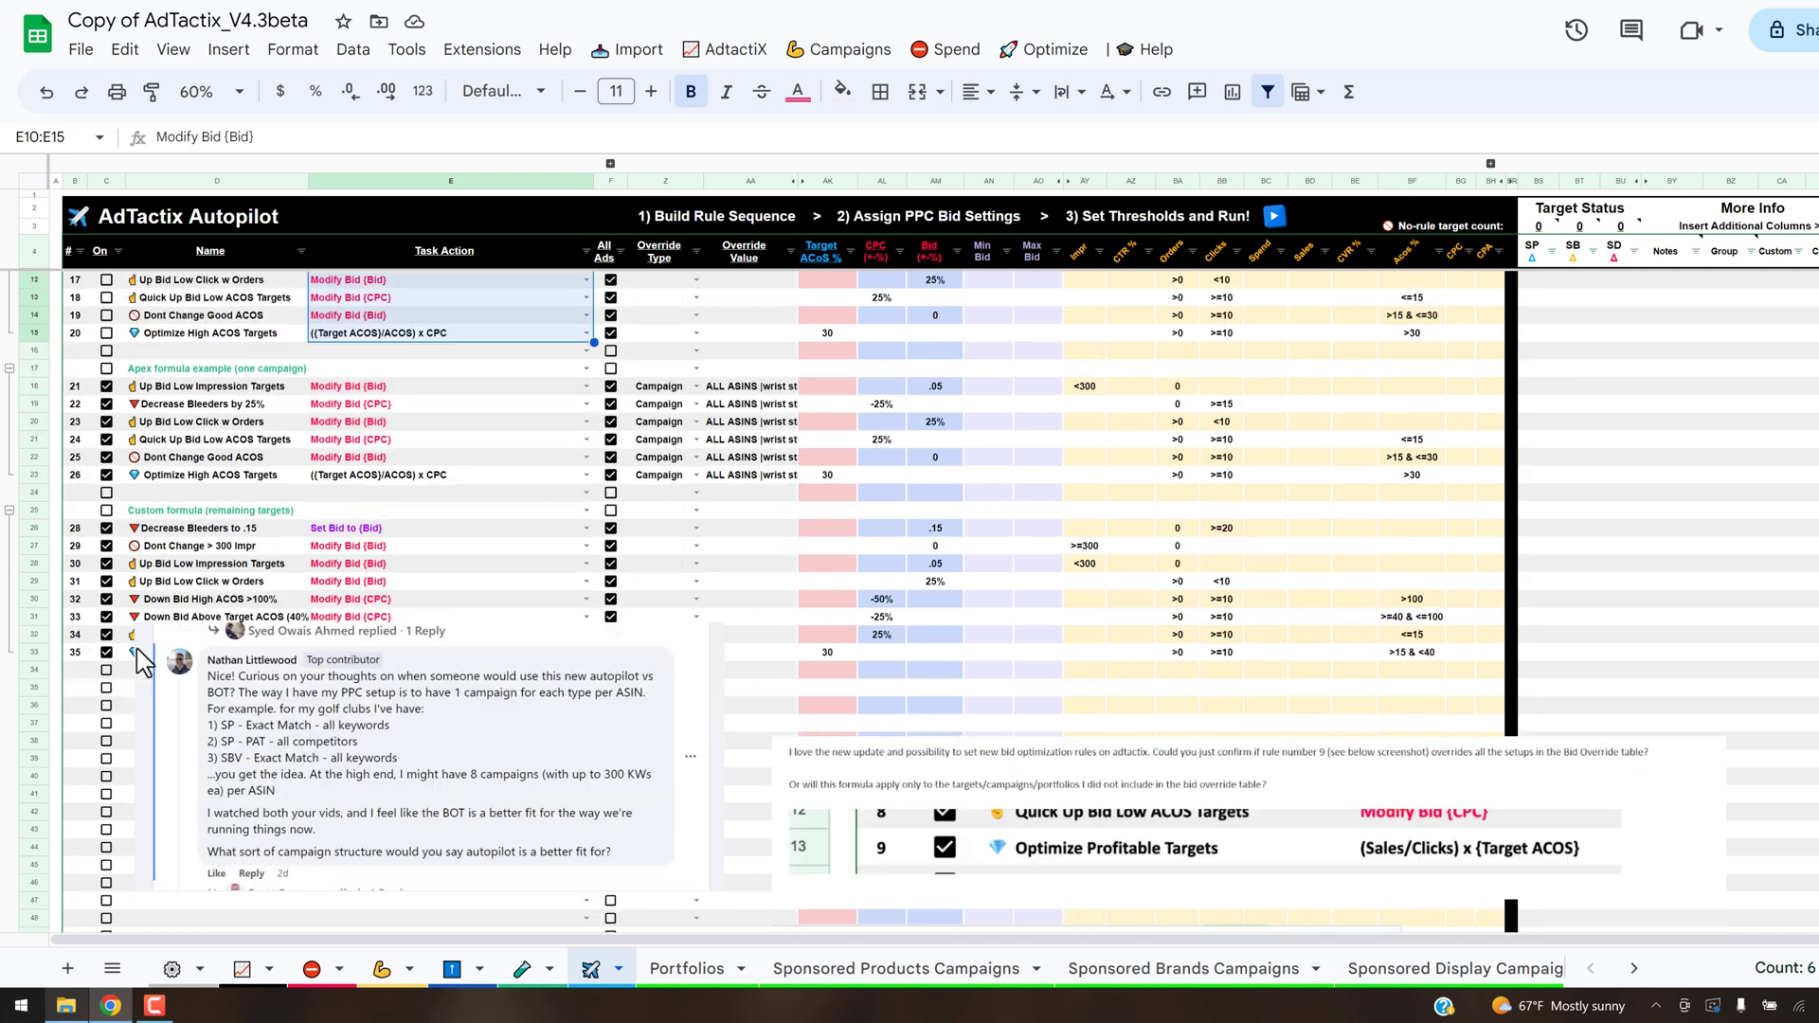
scroll(142, 663, down, 2)
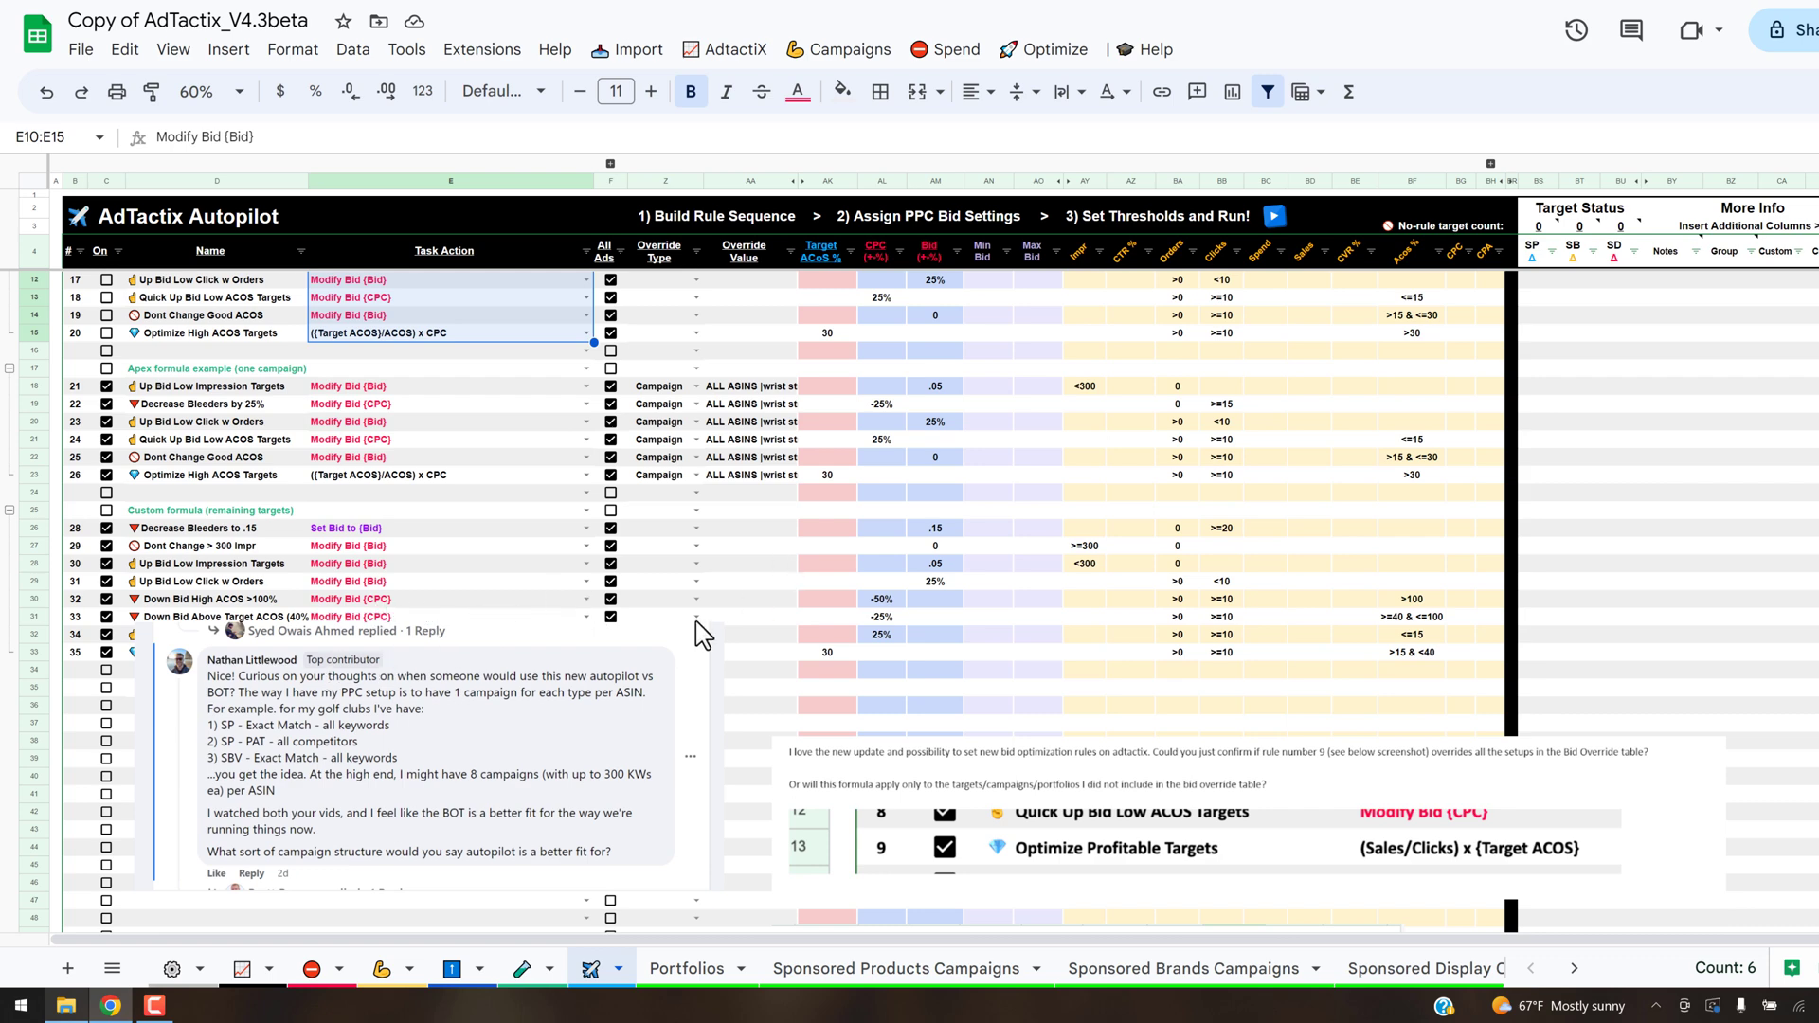
- Move the pasted comment screenshot down so it sits below the last of the custom formula rules
click(414, 663)
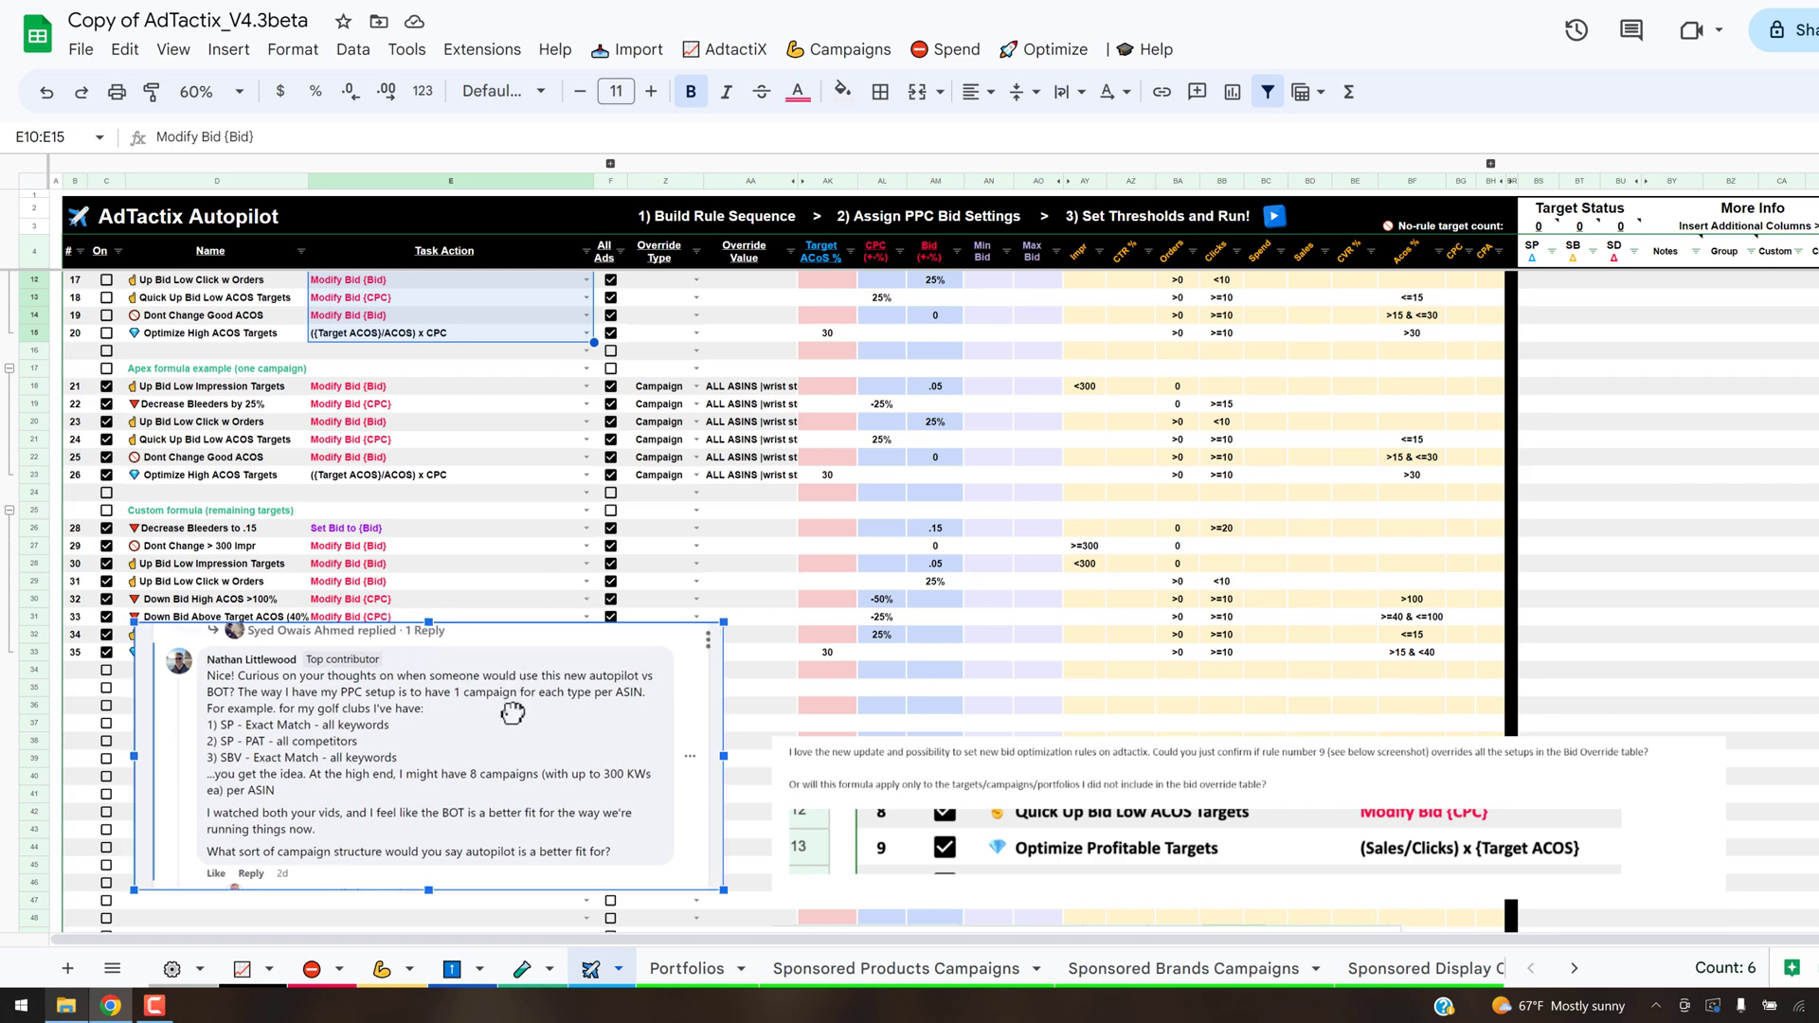
drag(517, 654, 501, 784)
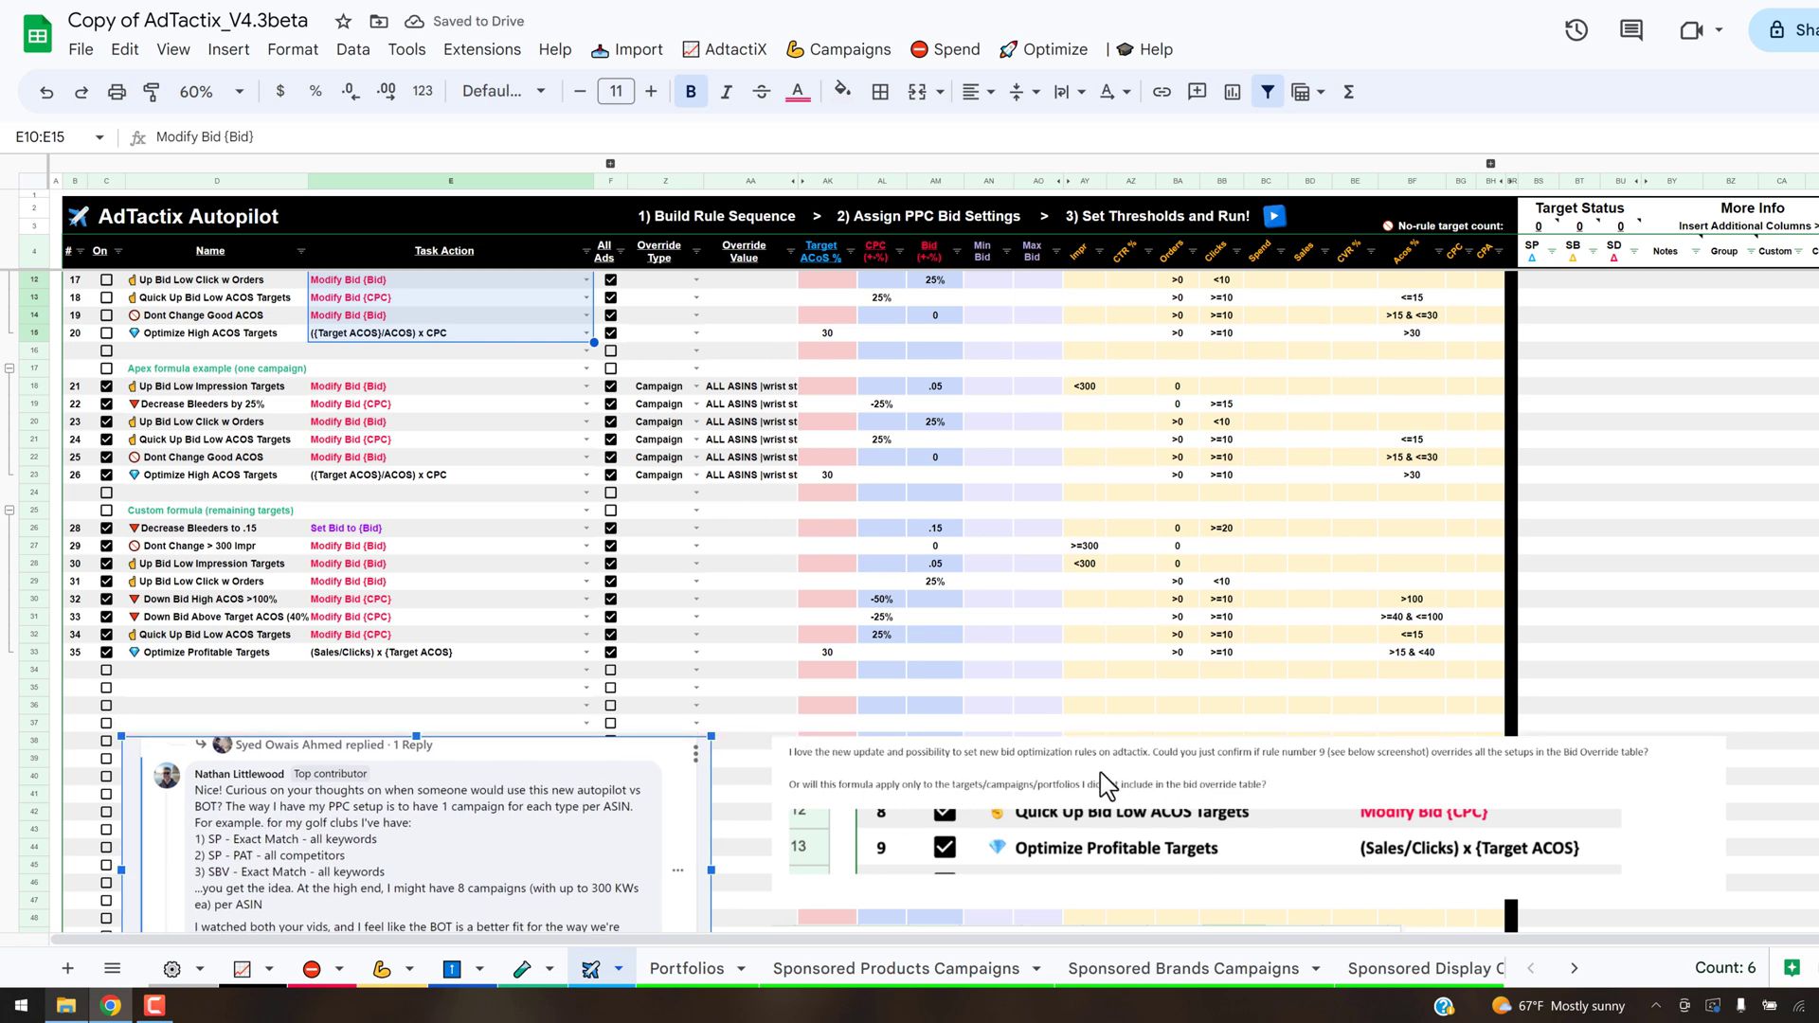
scroll(439, 613, up, 2)
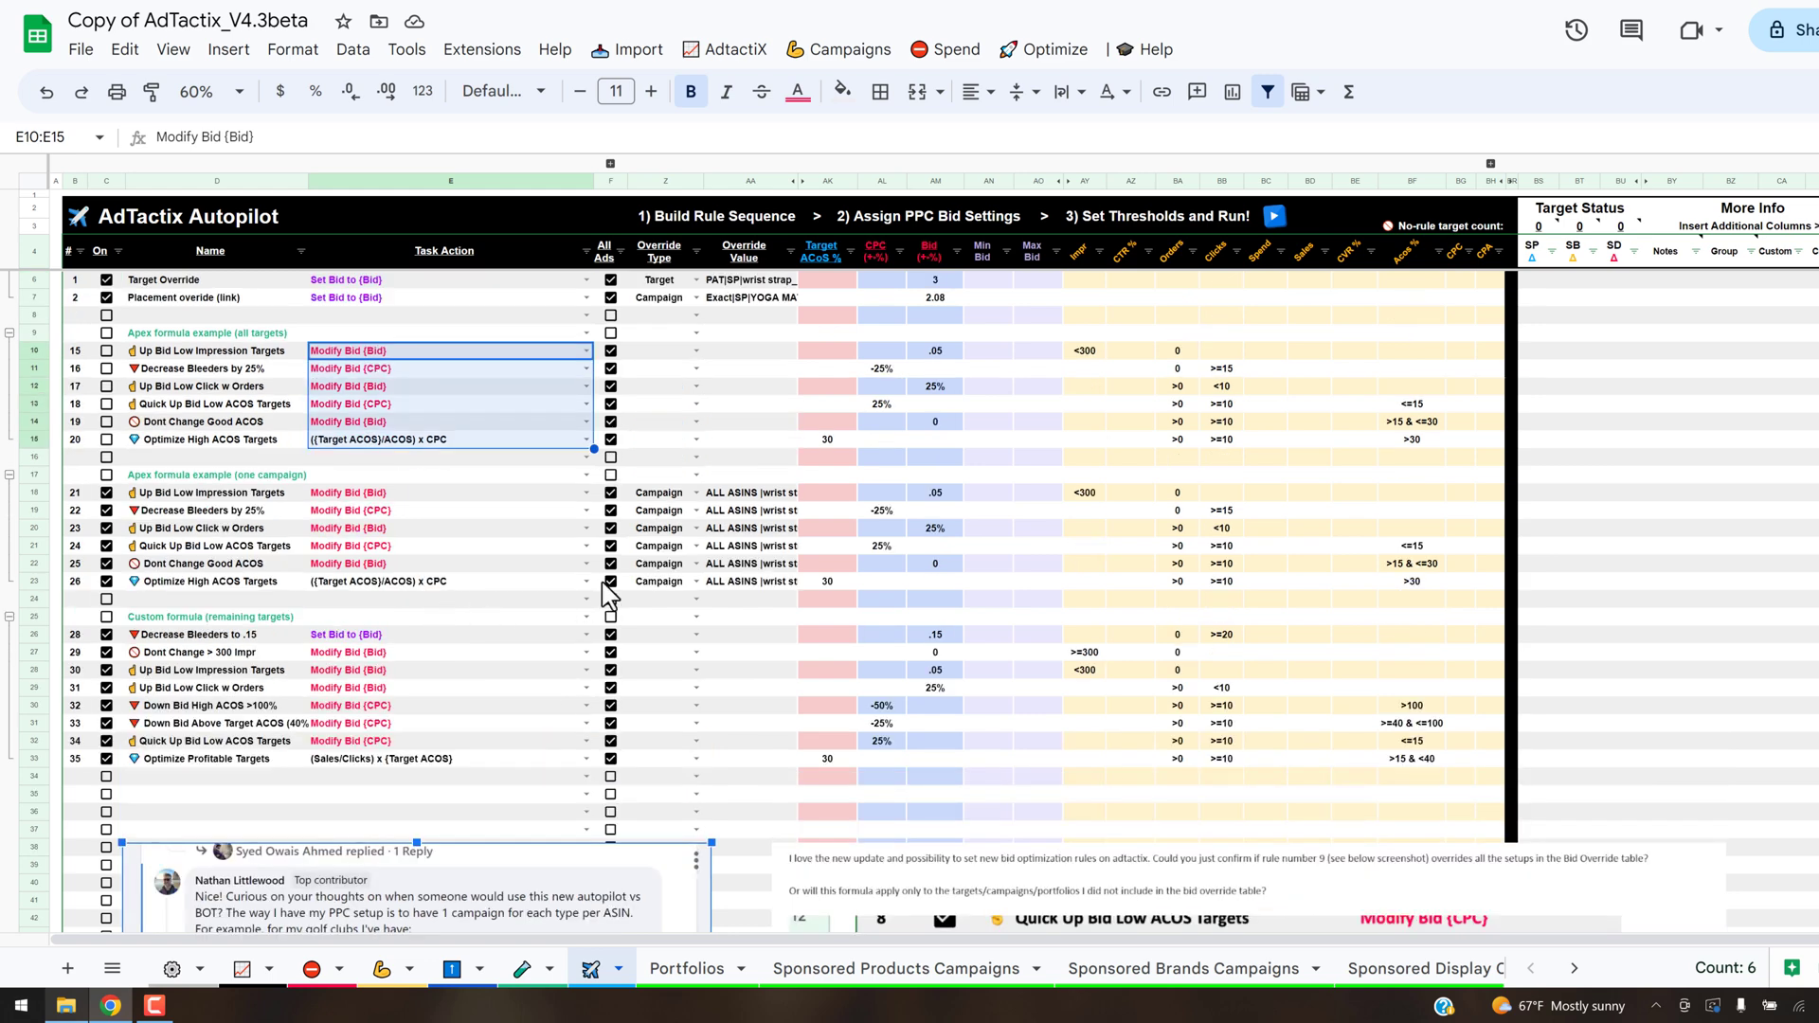
scroll(611, 588, up, 1)
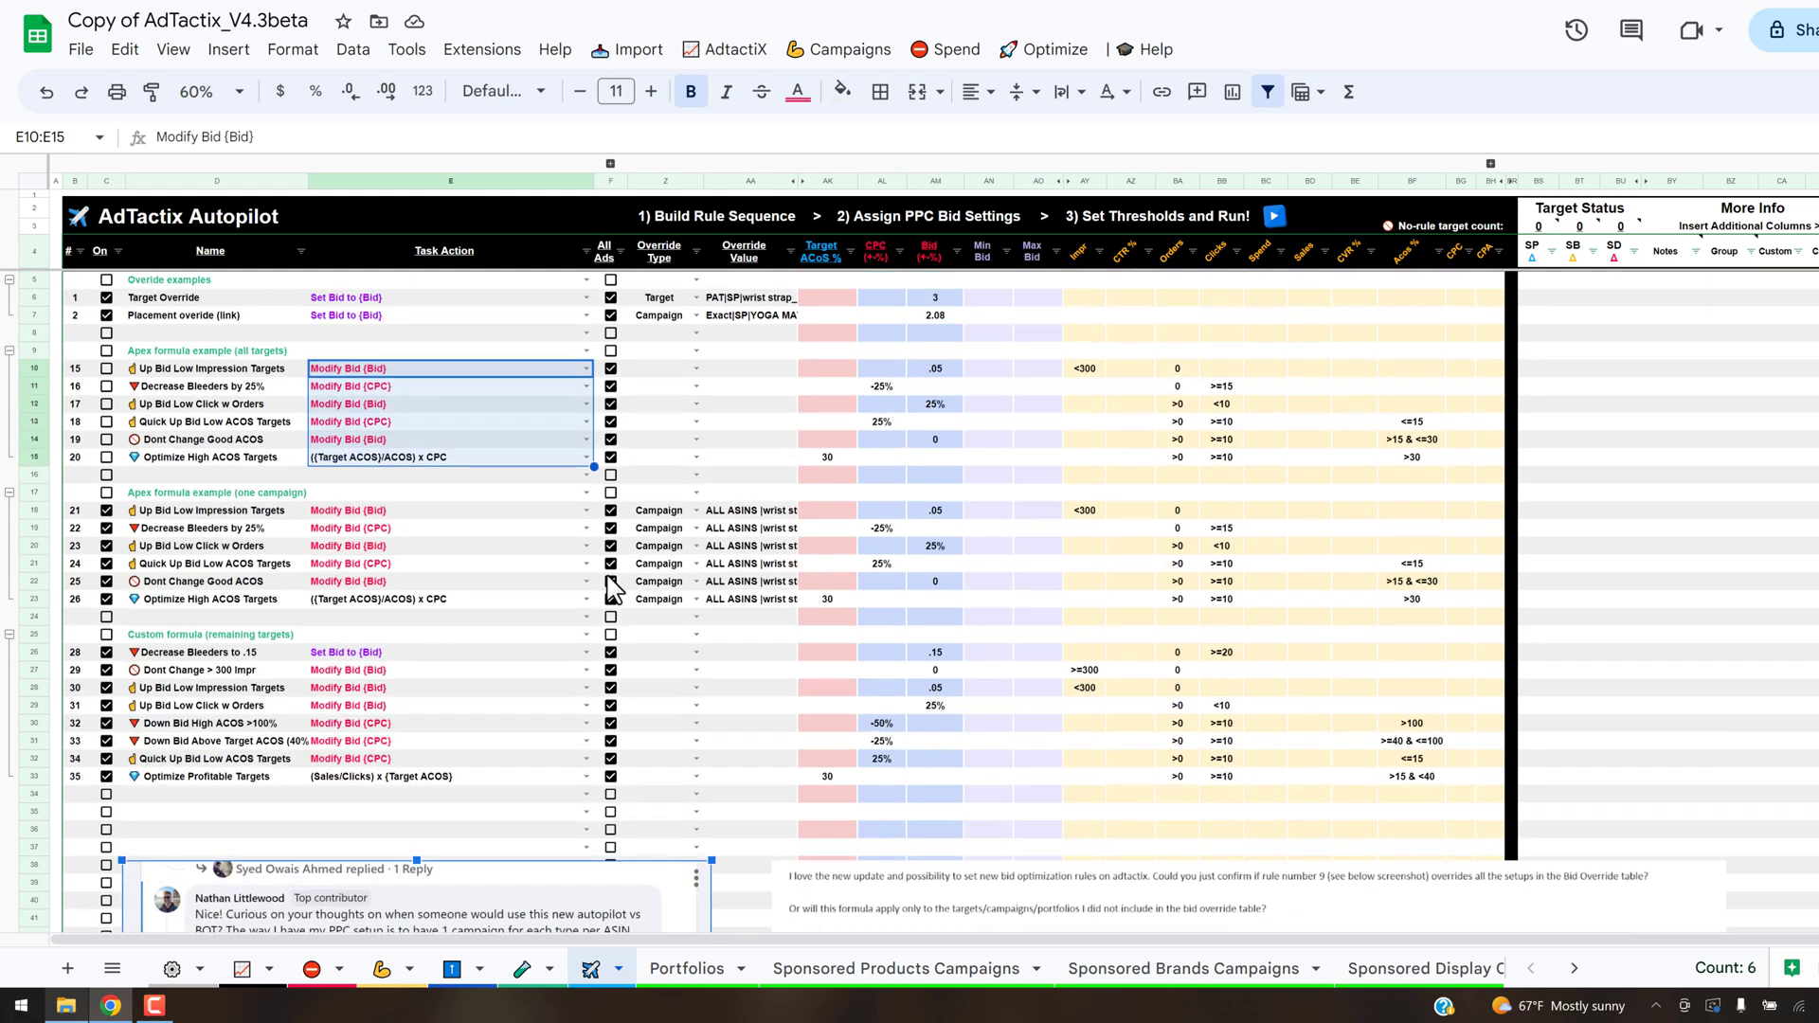
- Collapse the all-targets Apex rule group, and inspect the override cells of the first one-campaign Apex rule and first custom formula rule
click(509, 535)
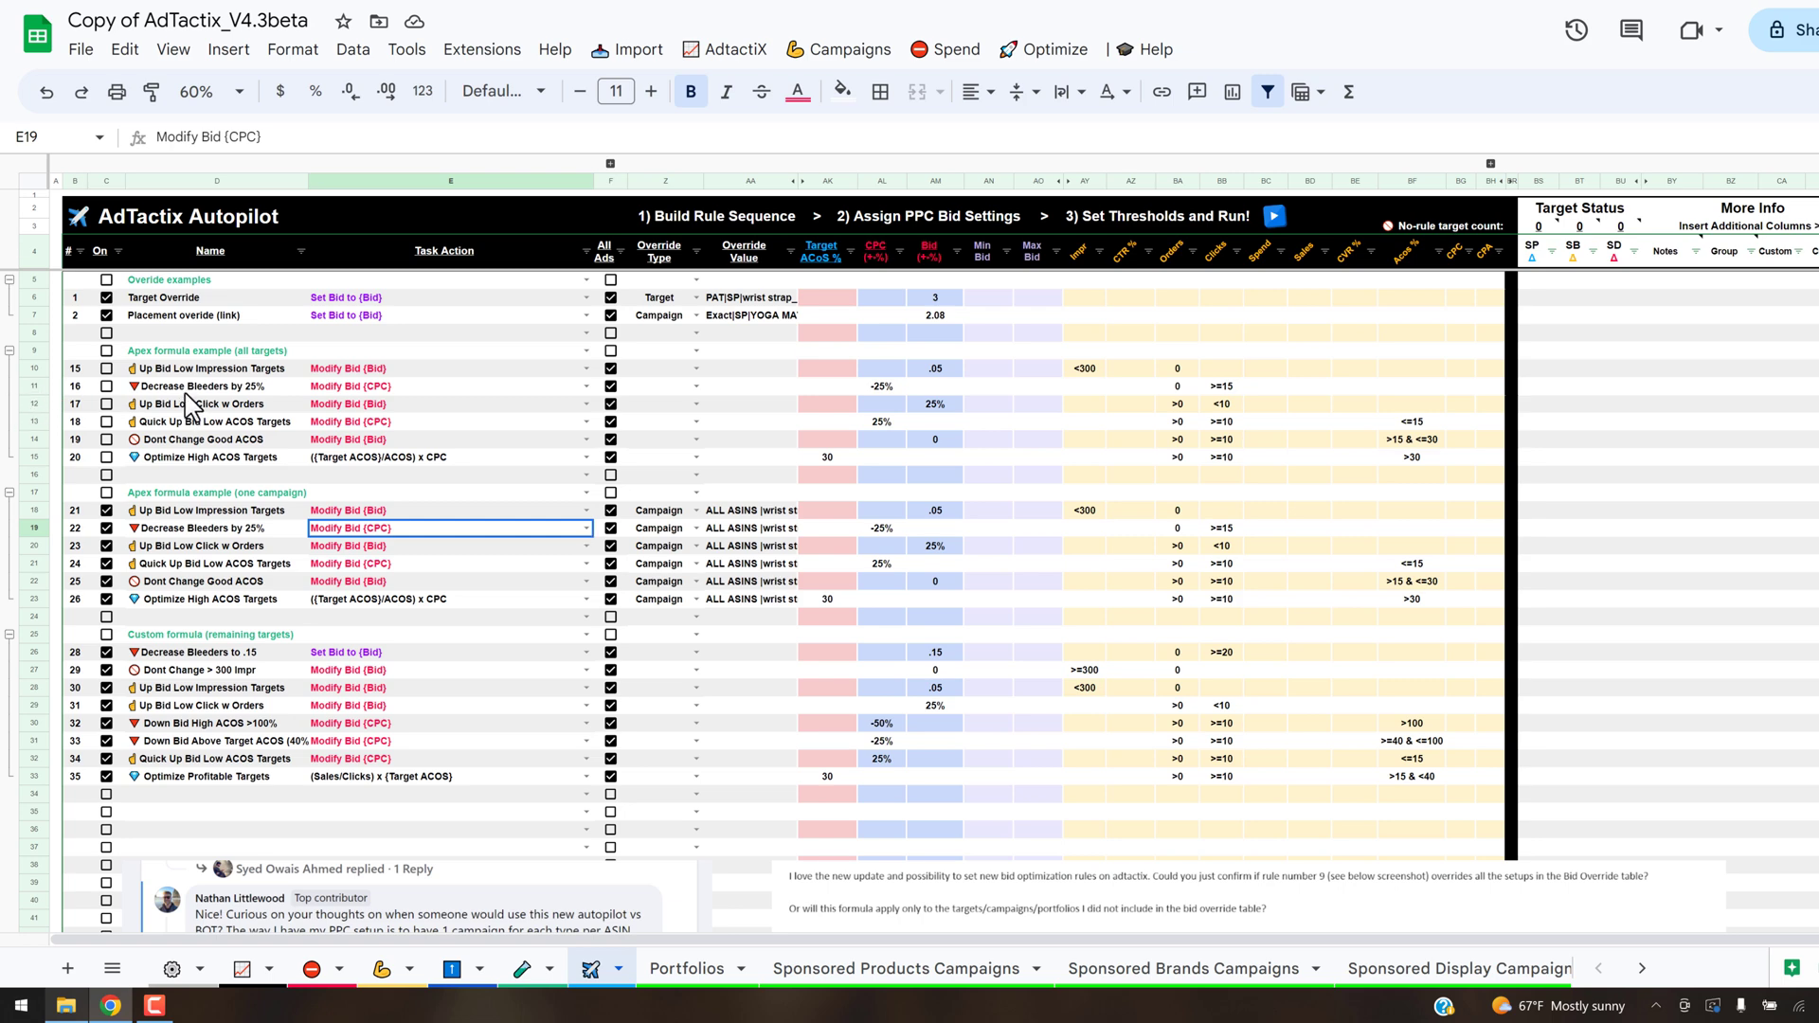
click(9, 350)
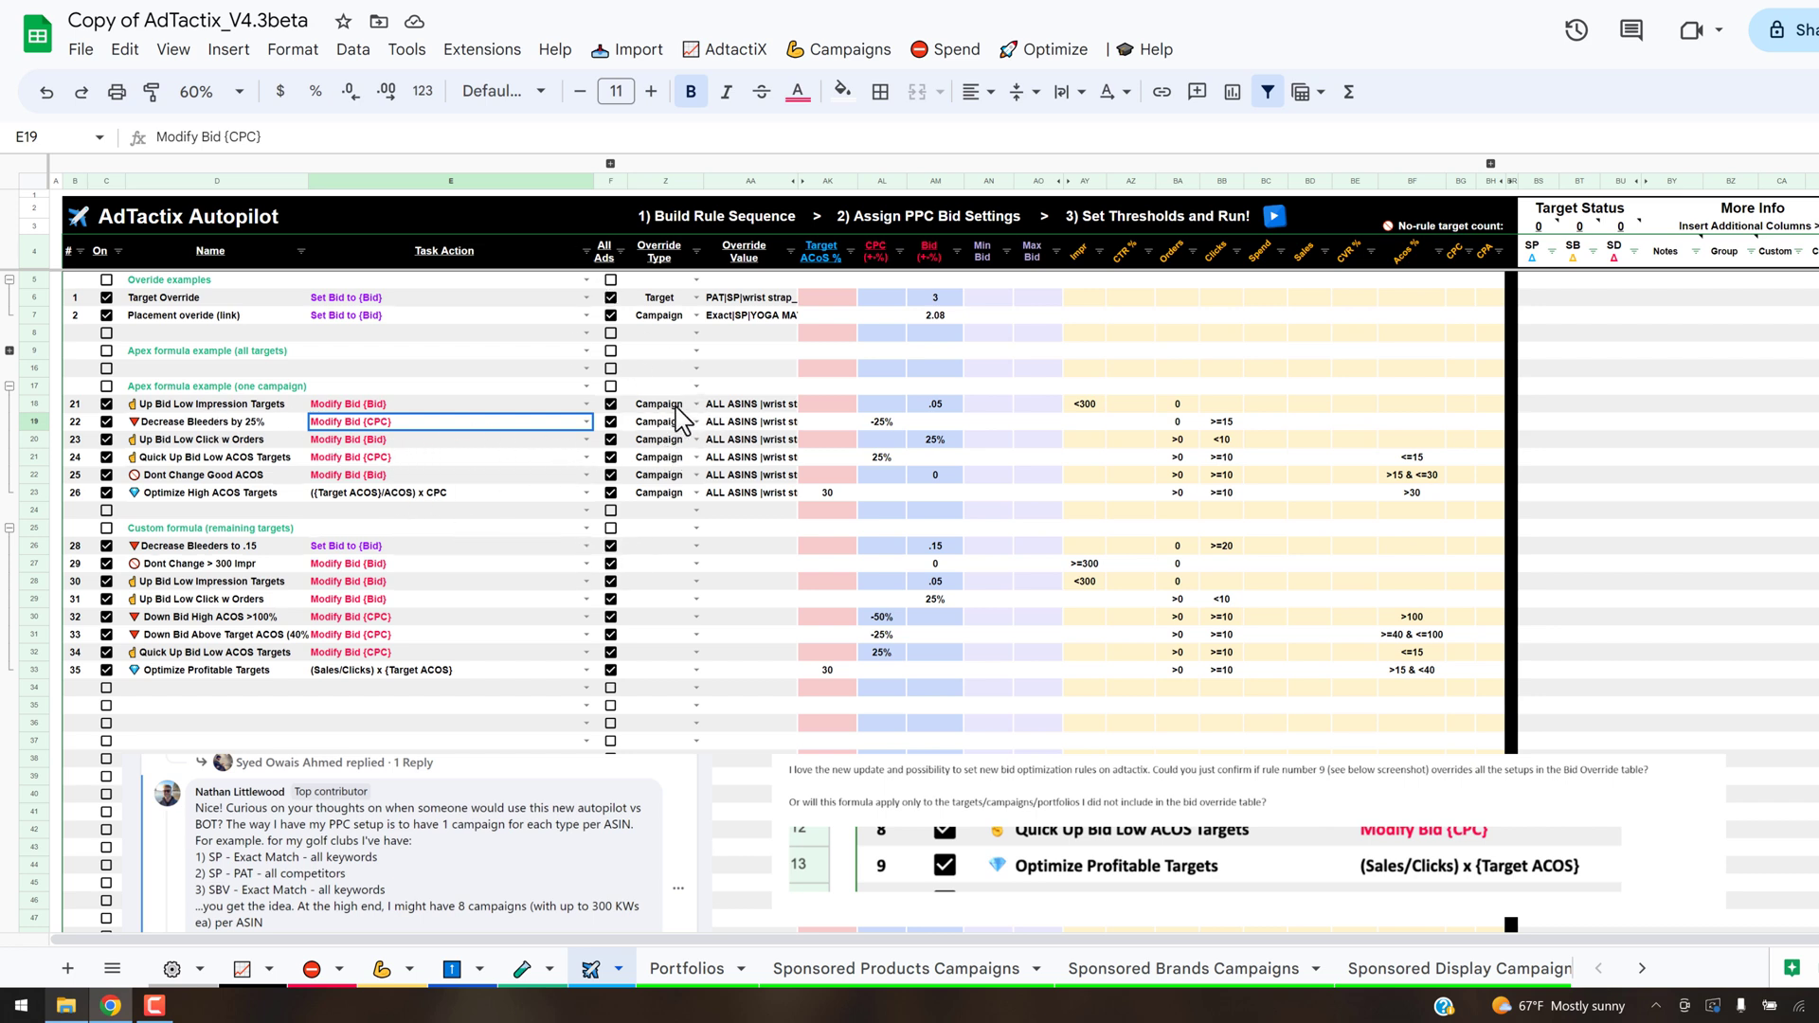
click(785, 406)
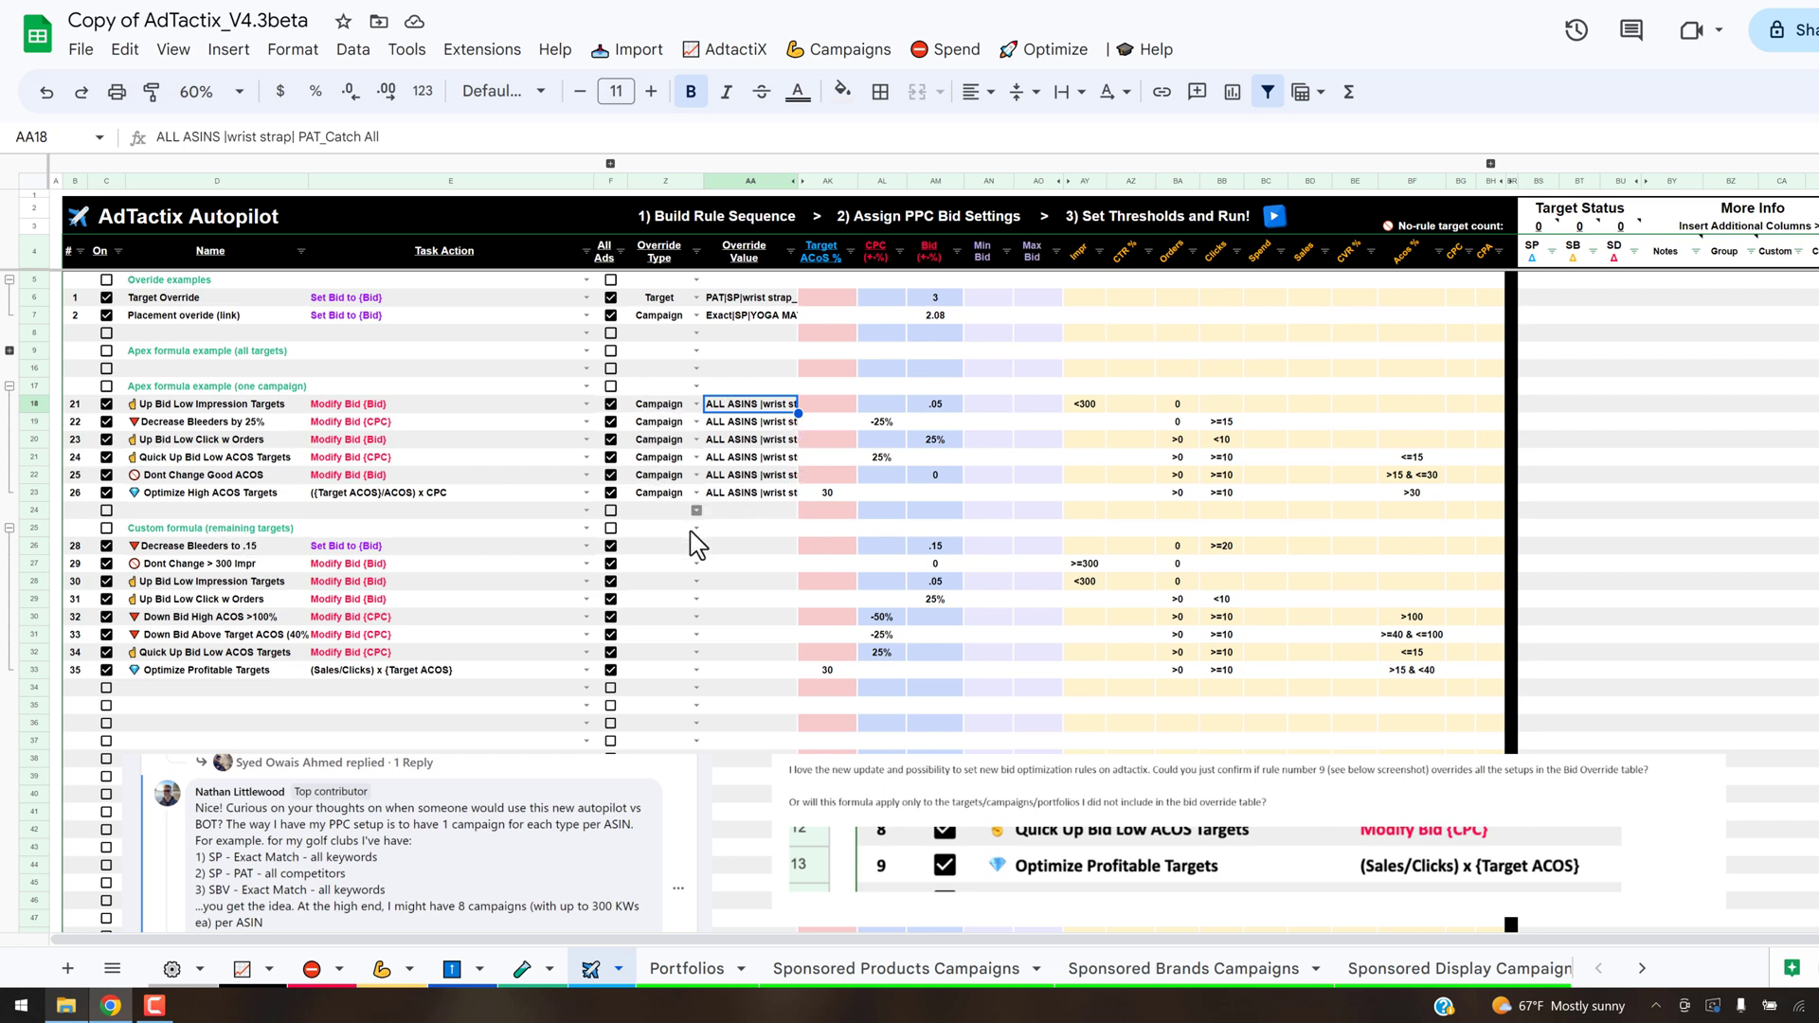
click(661, 547)
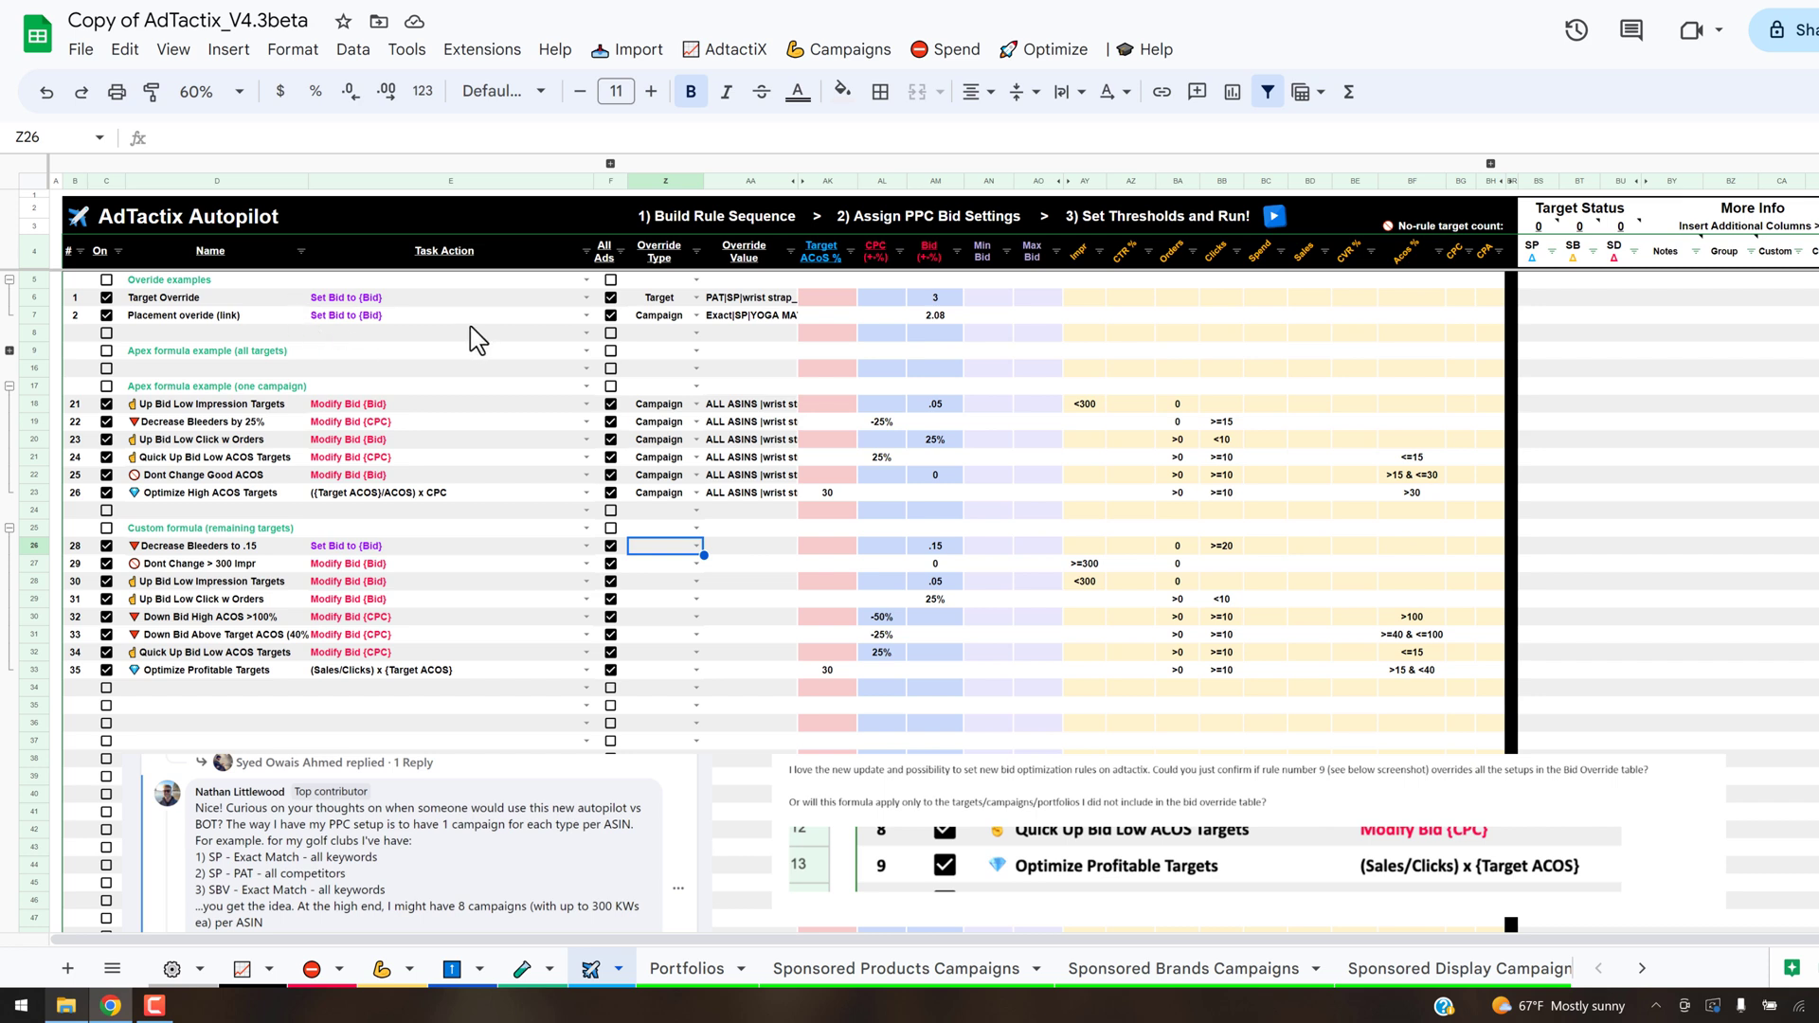
- Check the override type and override value of the Placement override and Target Override example rules
click(684, 320)
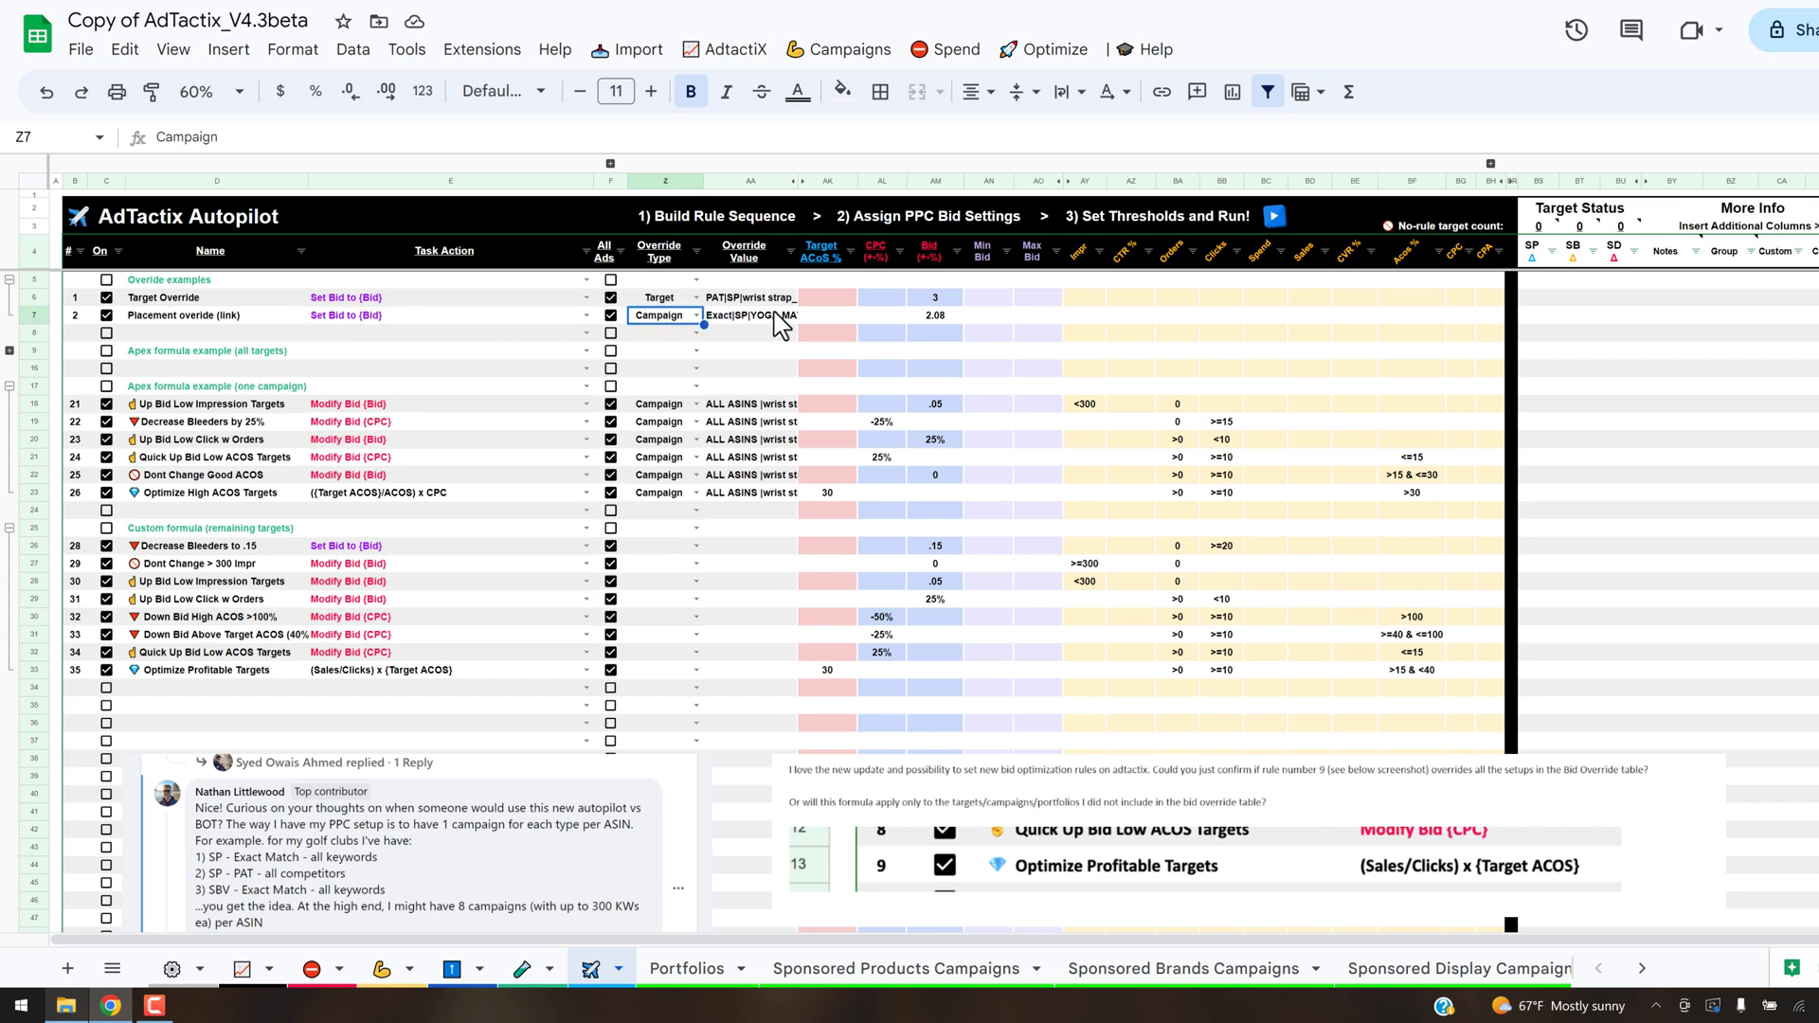
click(756, 316)
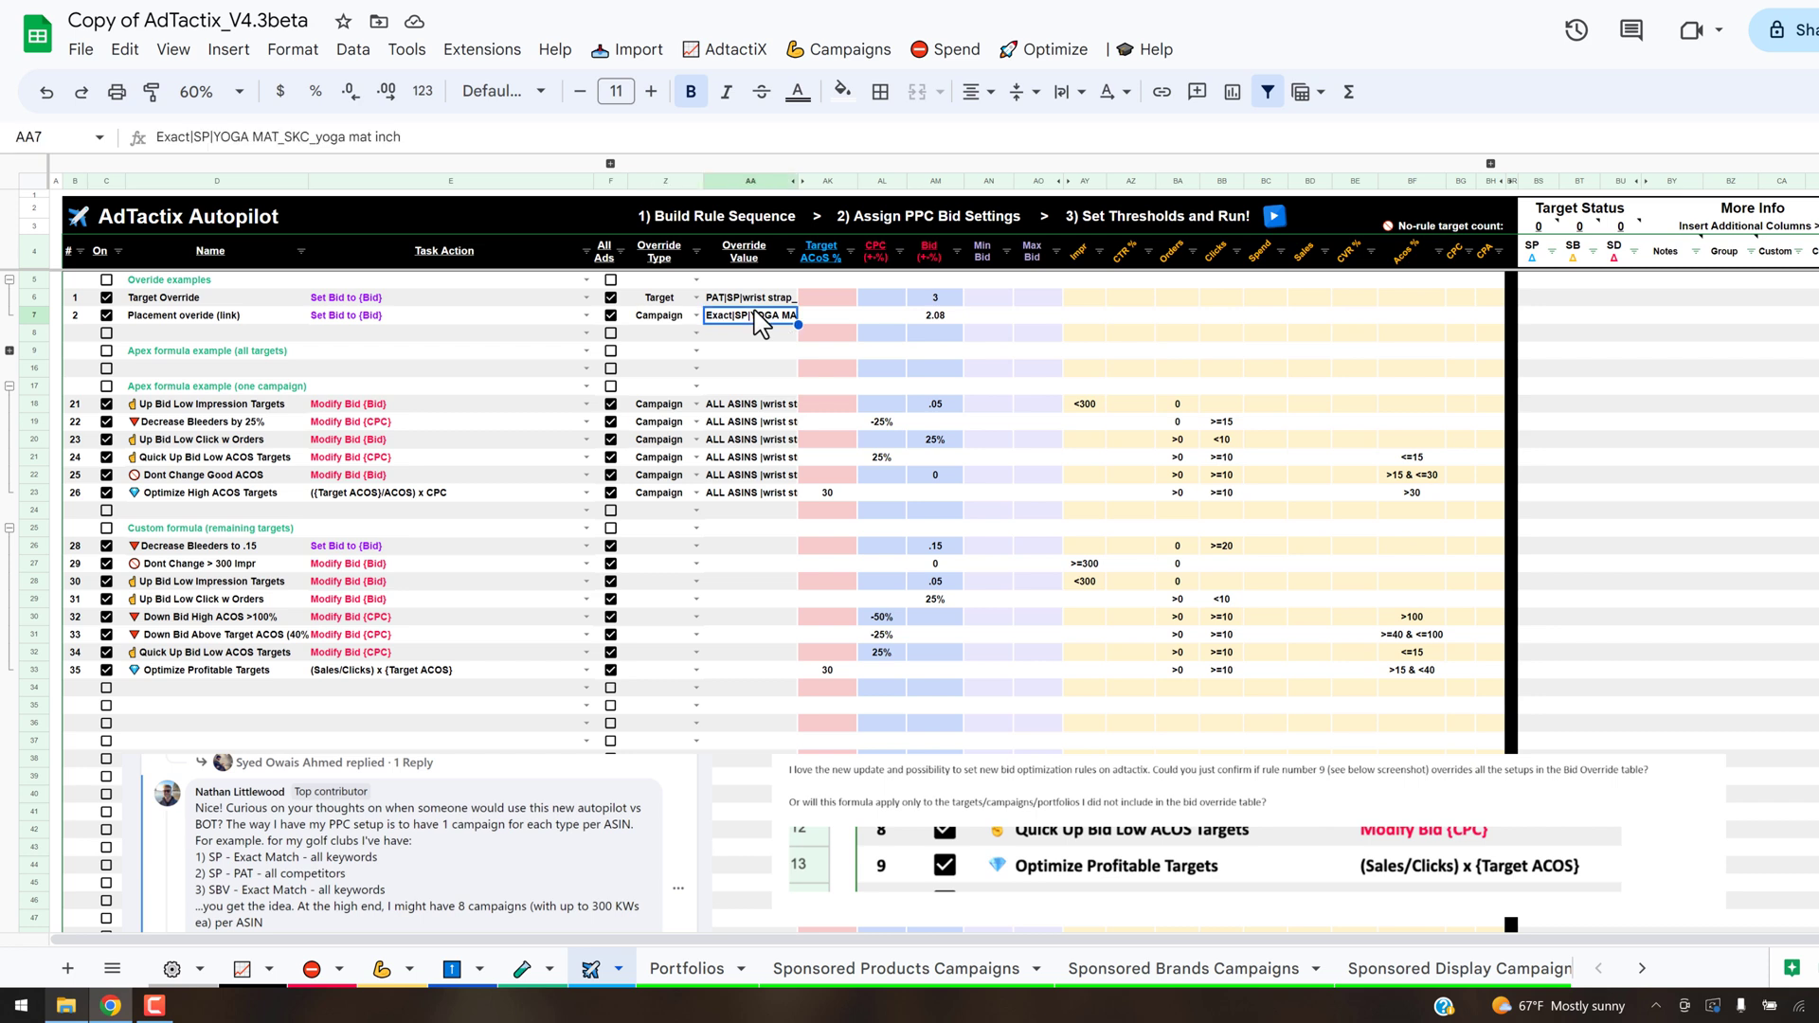
click(686, 297)
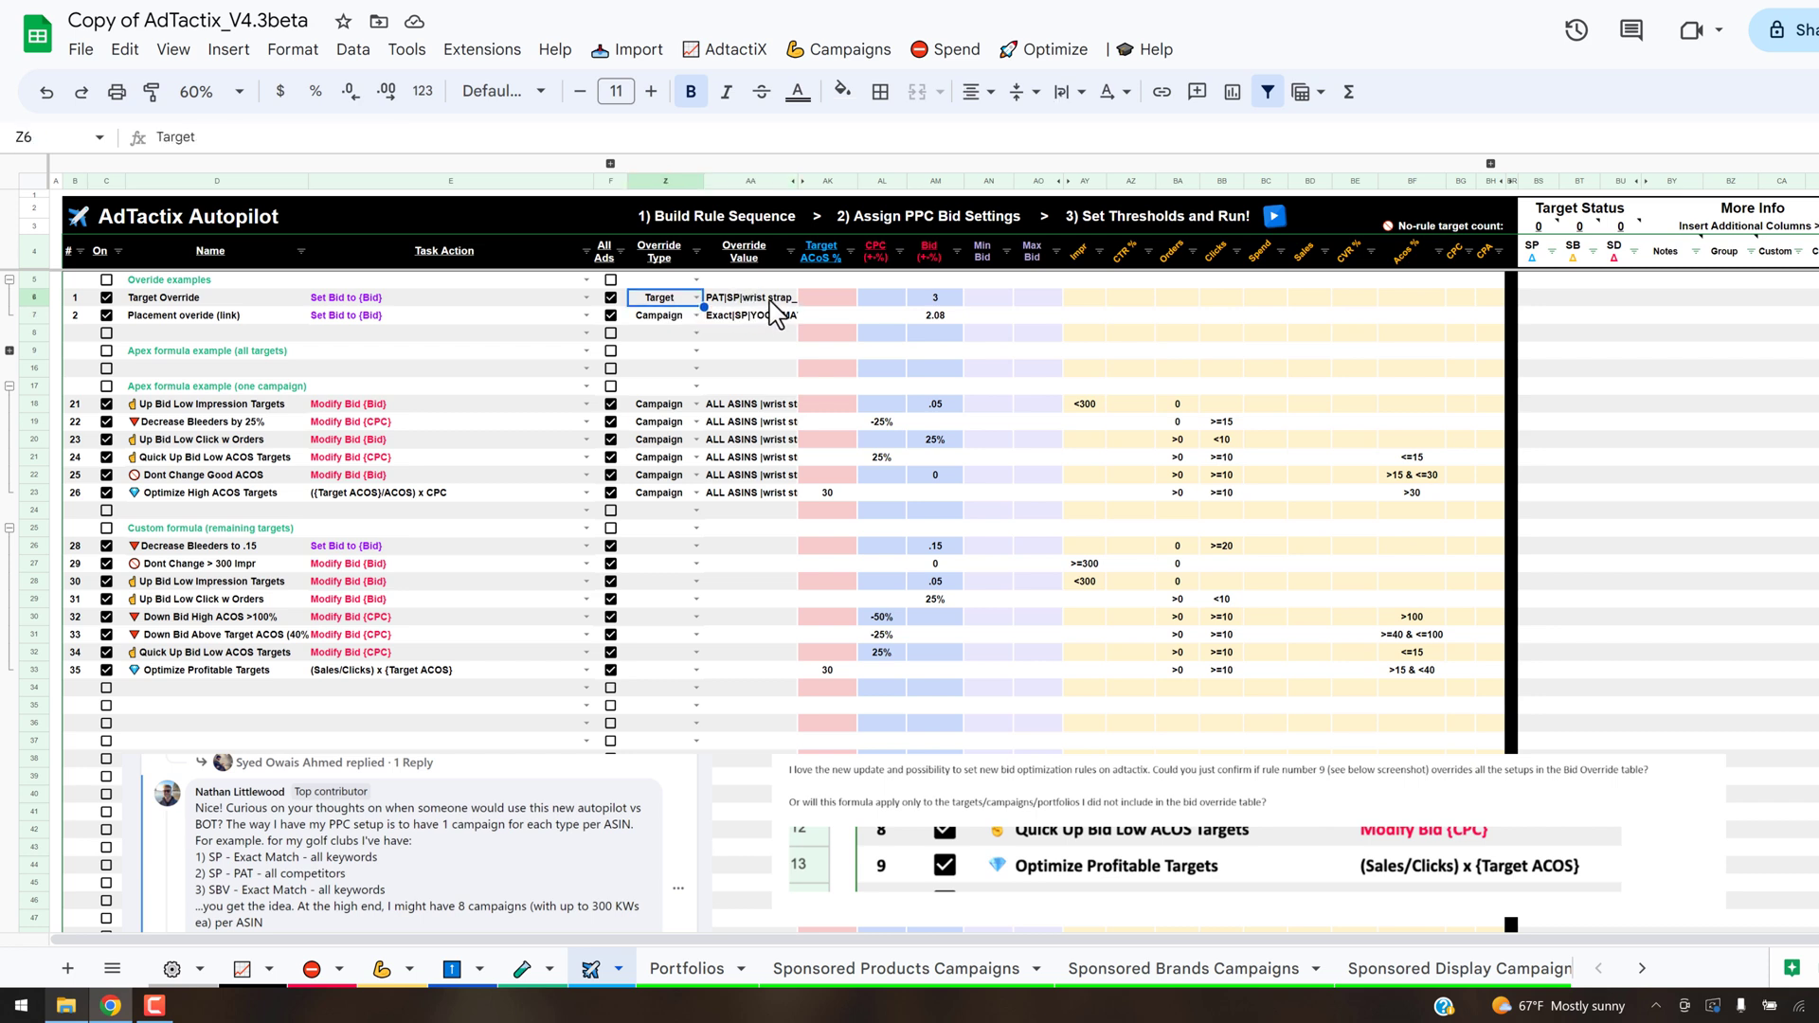
click(775, 303)
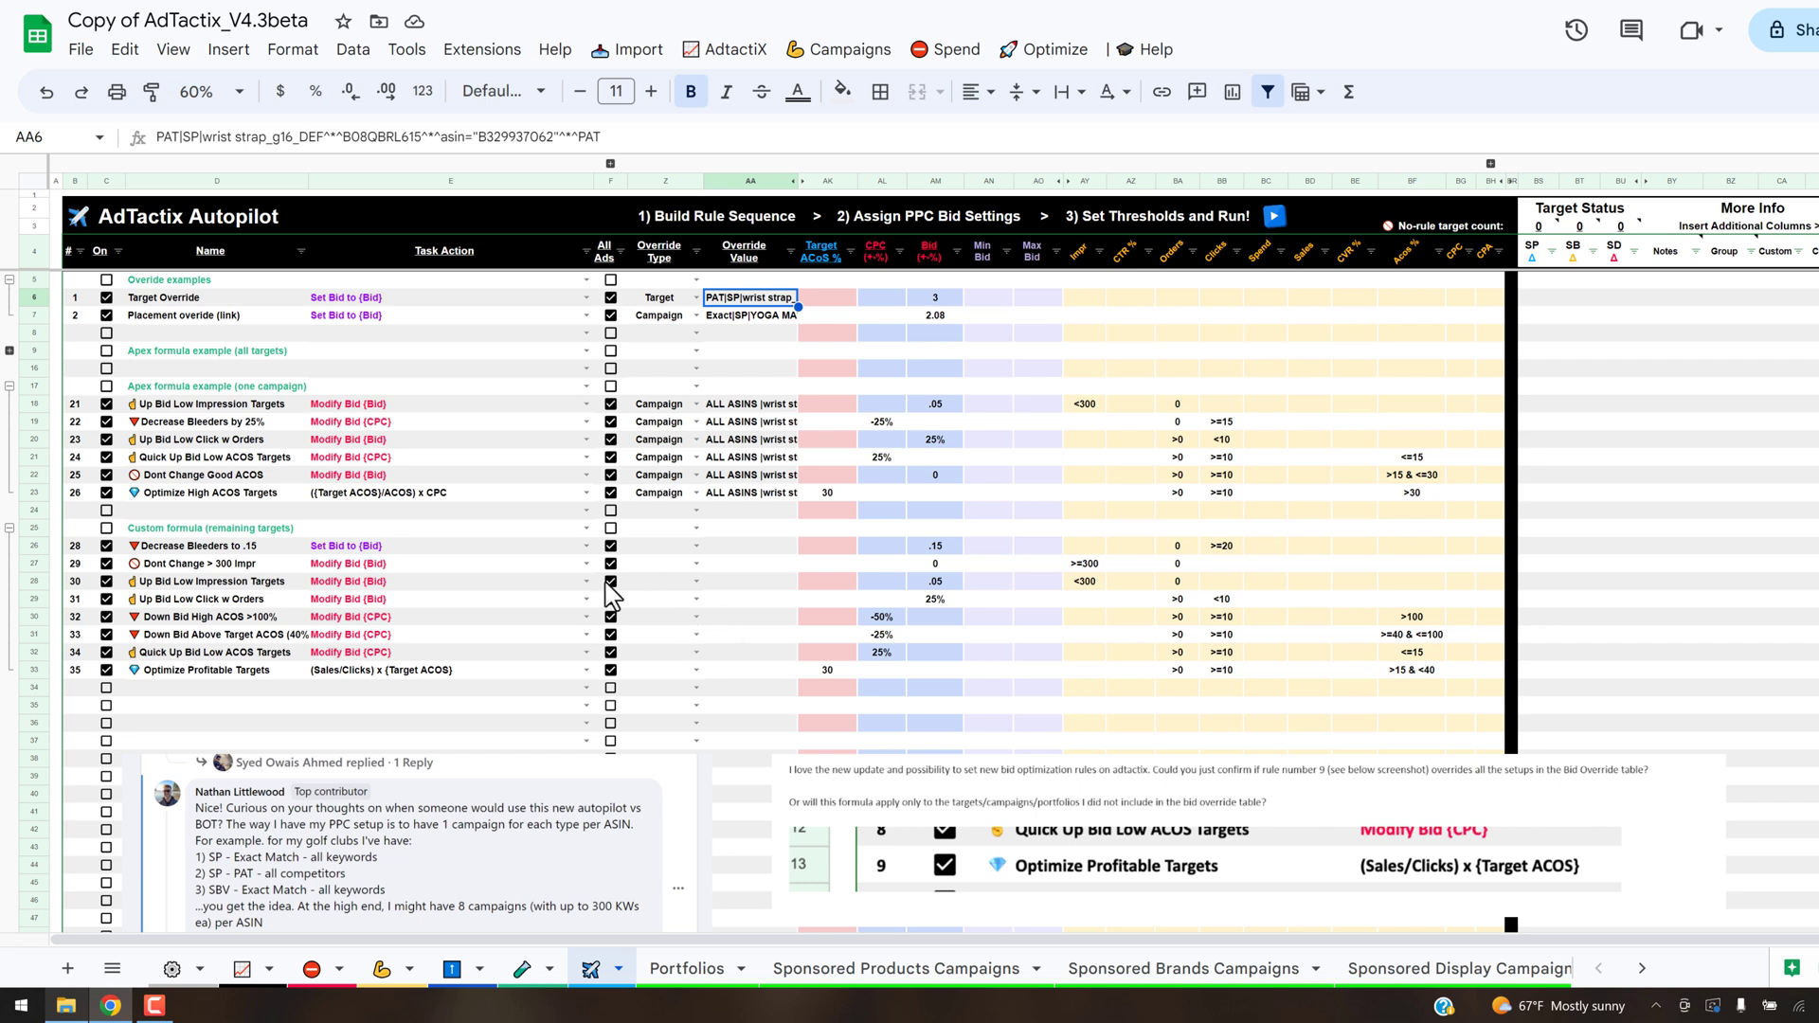
- Switch the first three one-campaign Apex rules off and back on
click(106, 422)
click(106, 440)
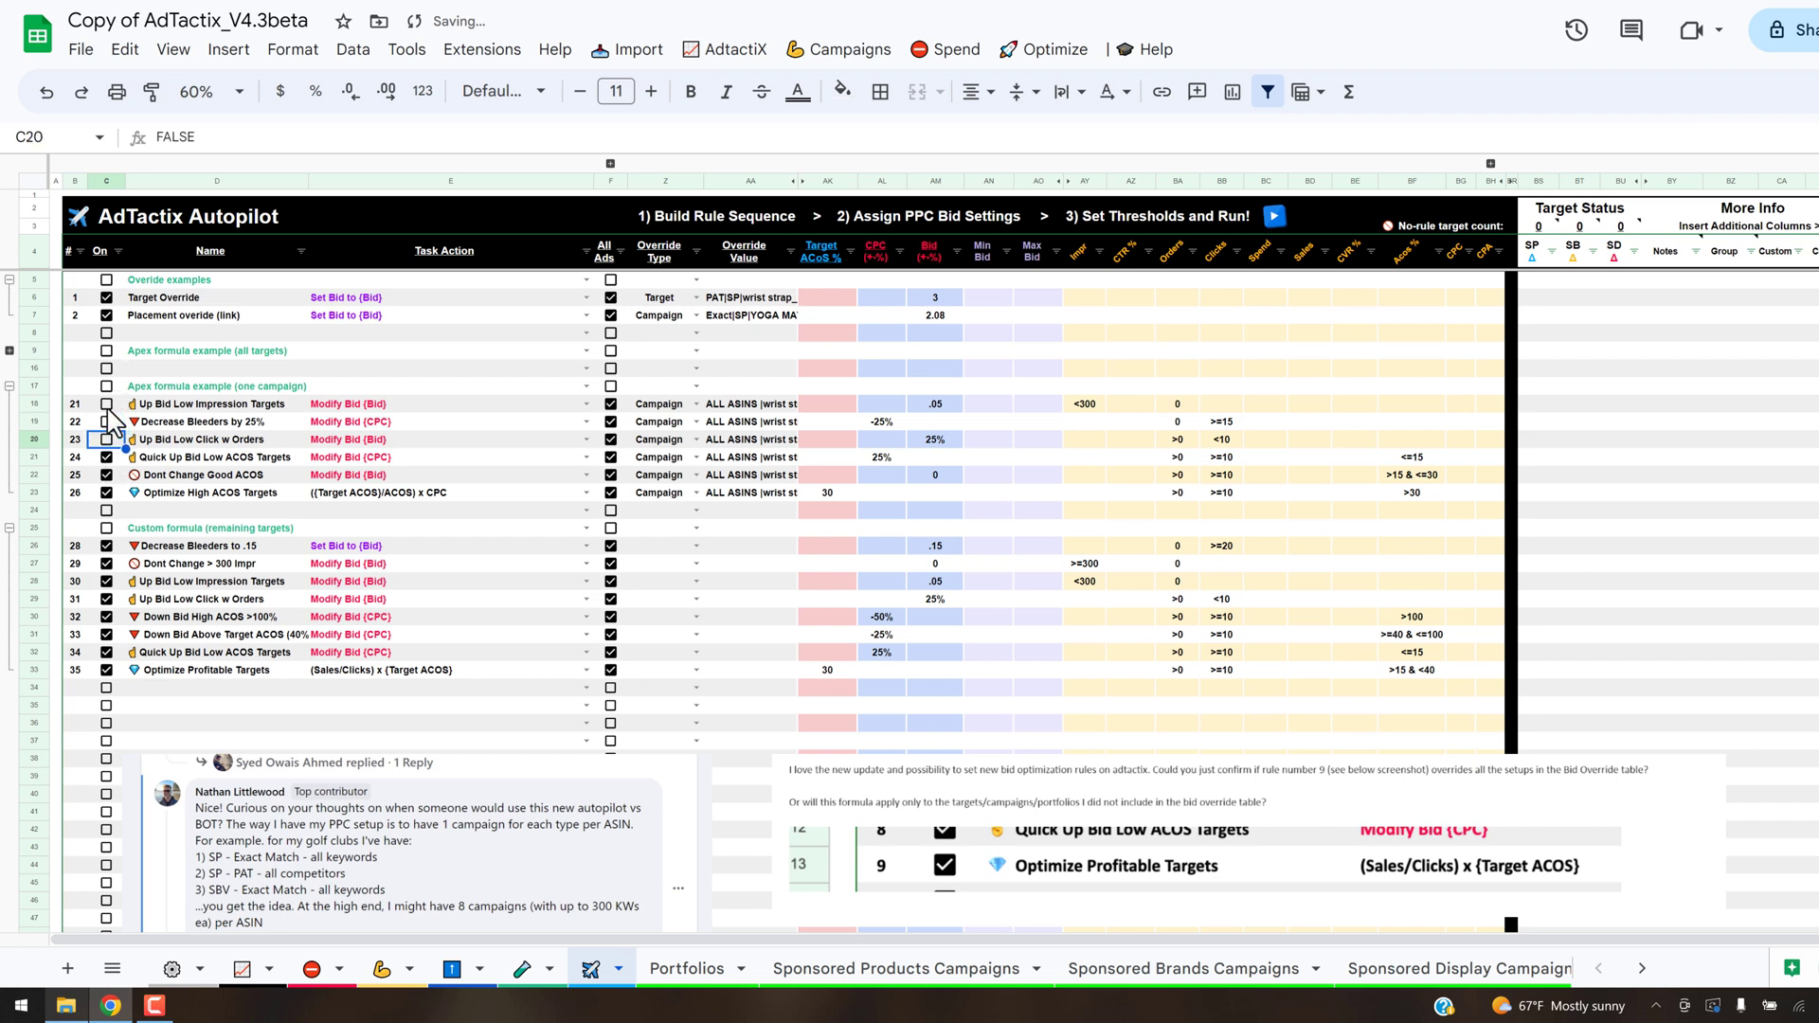
click(106, 404)
click(107, 422)
click(106, 440)
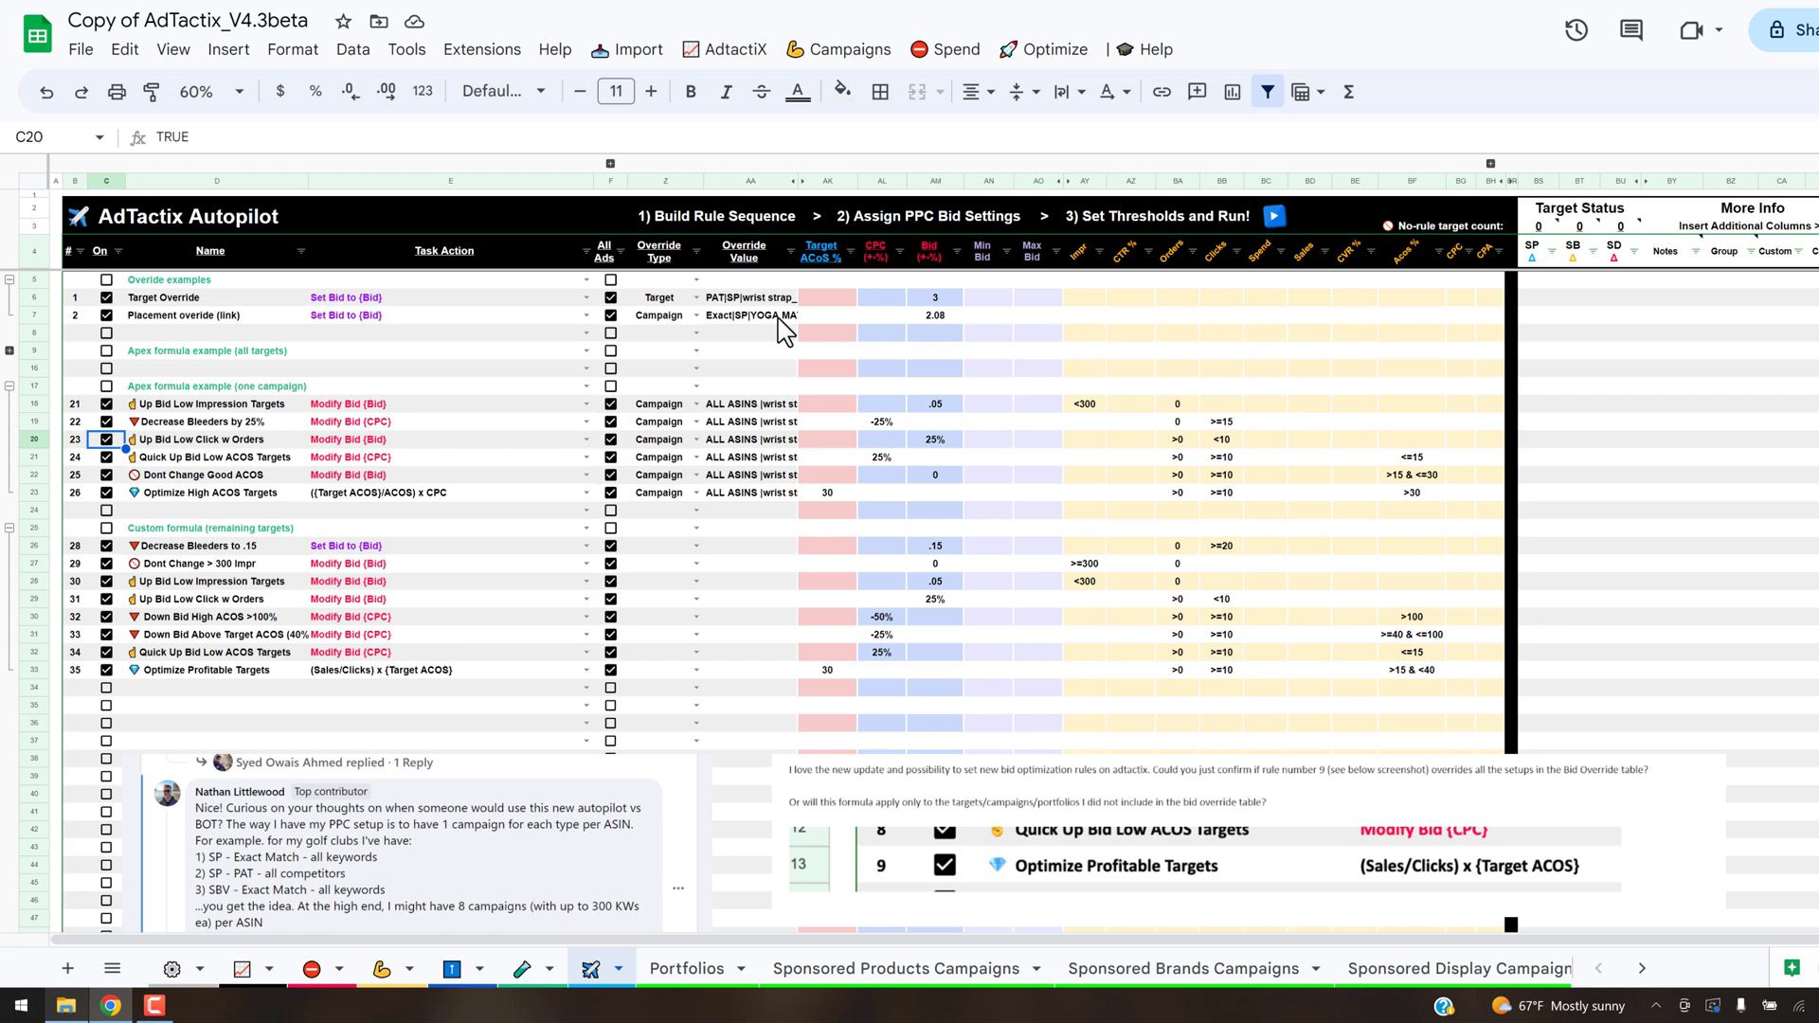
- Compare the override values and bid cells of the two override examples, including the Target Override's task action and the Placement override's bid formula
click(731, 309)
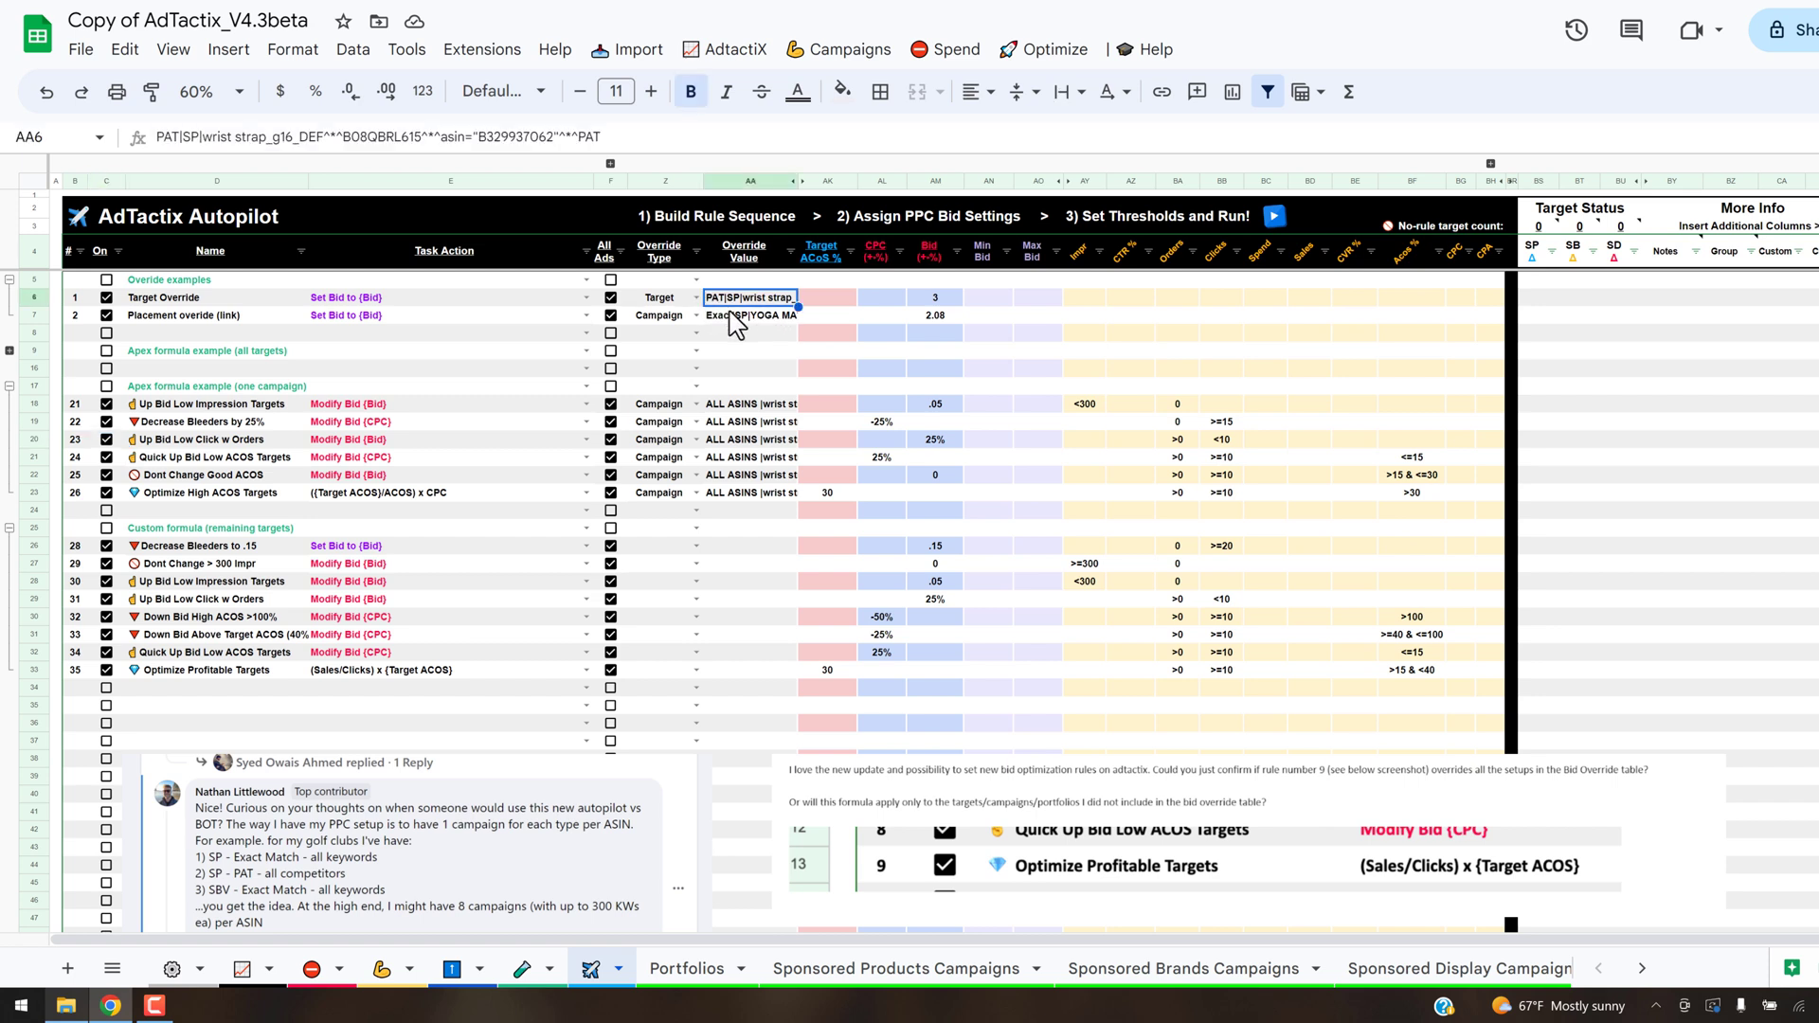
click(744, 320)
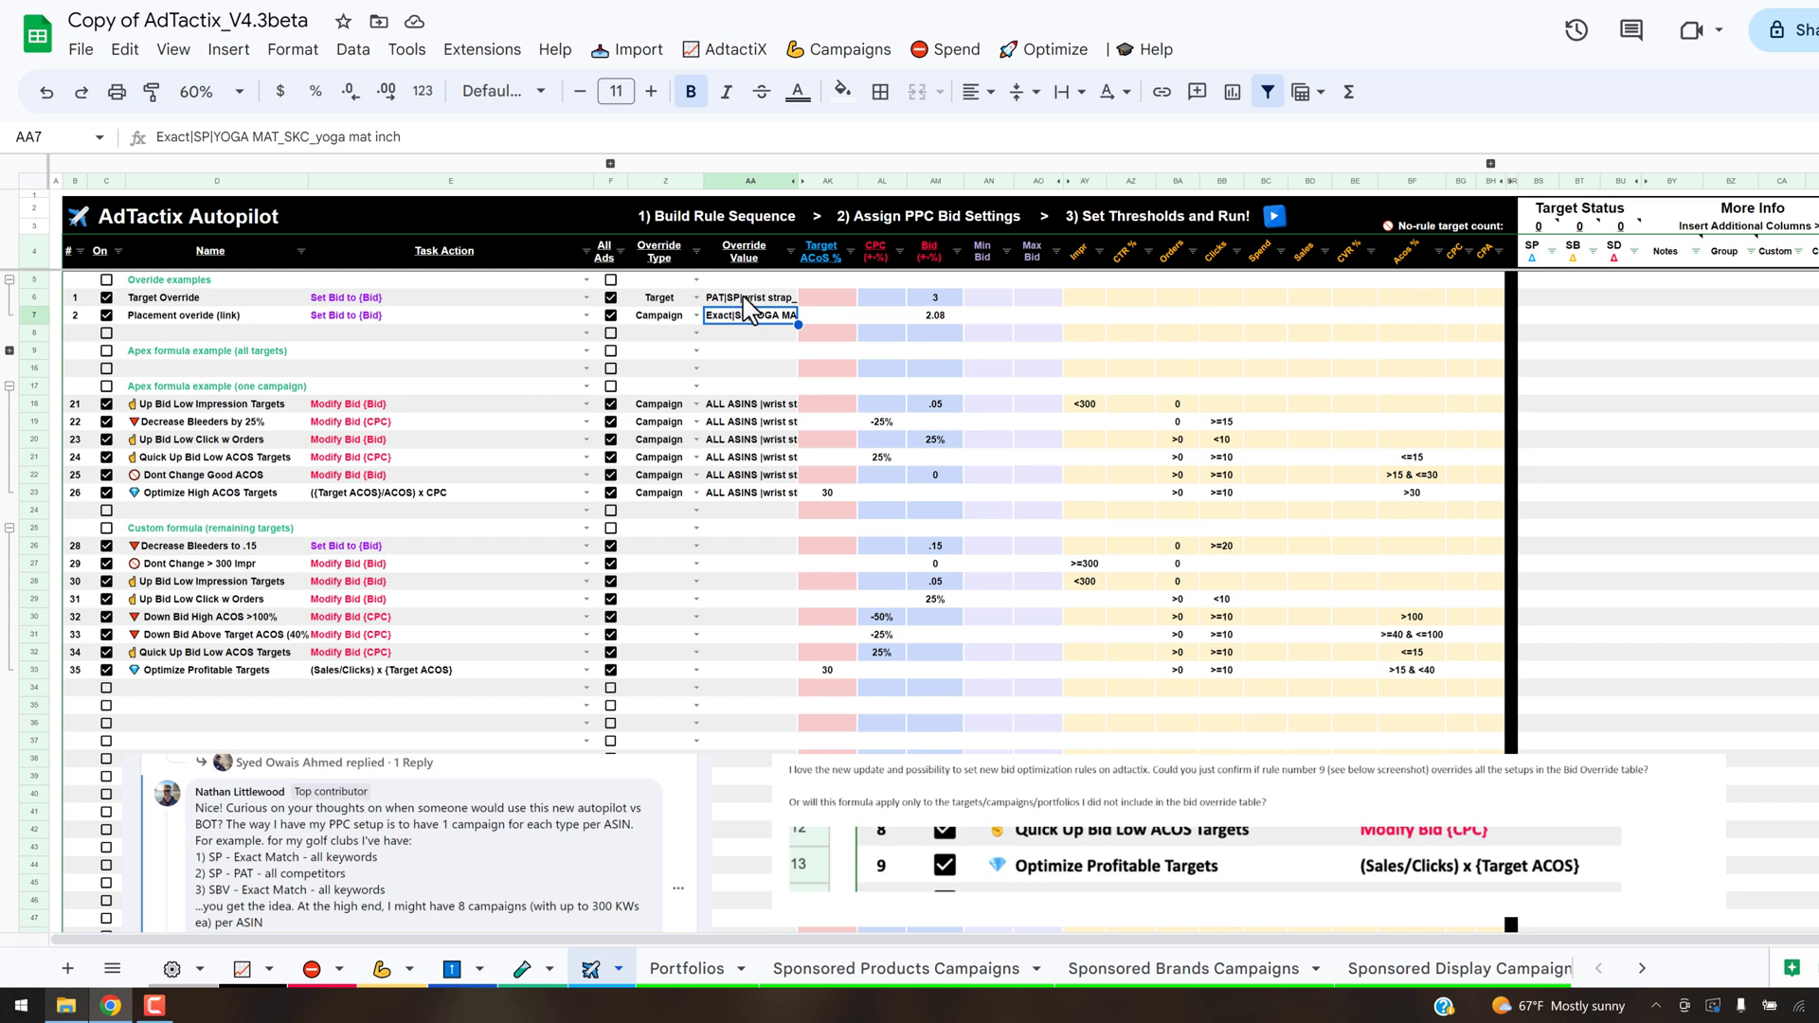
click(779, 300)
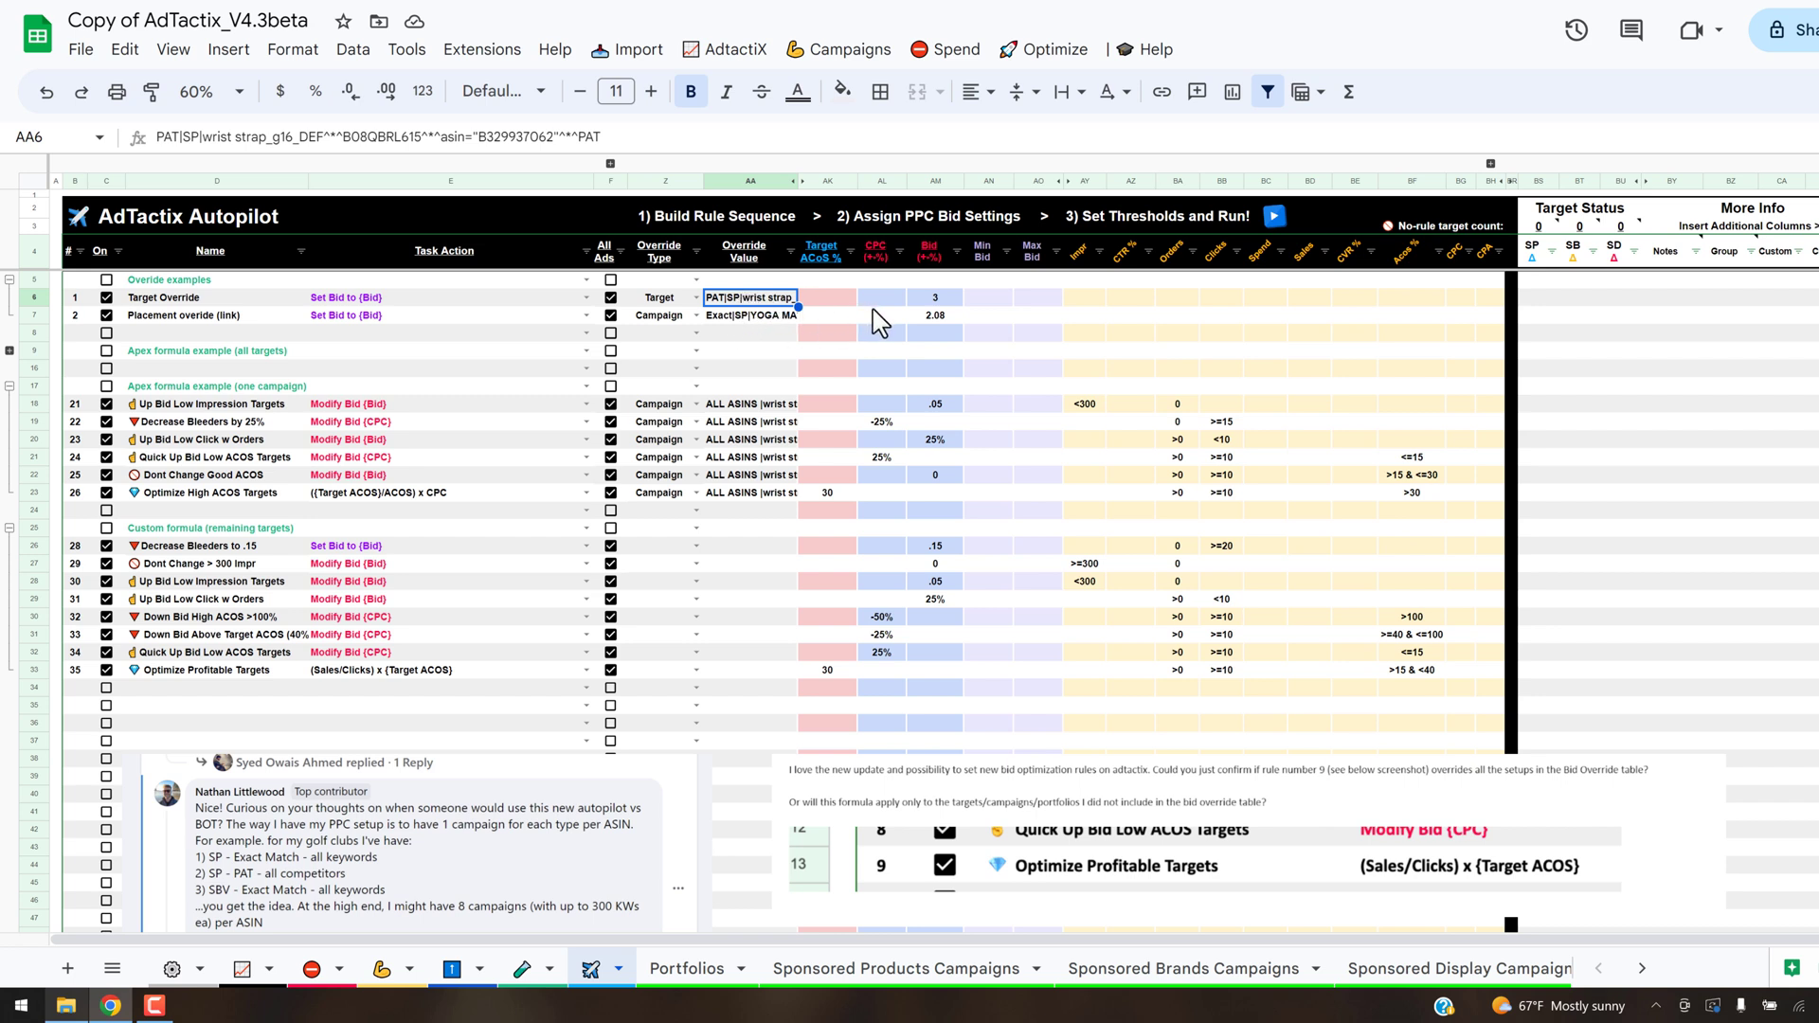
click(935, 298)
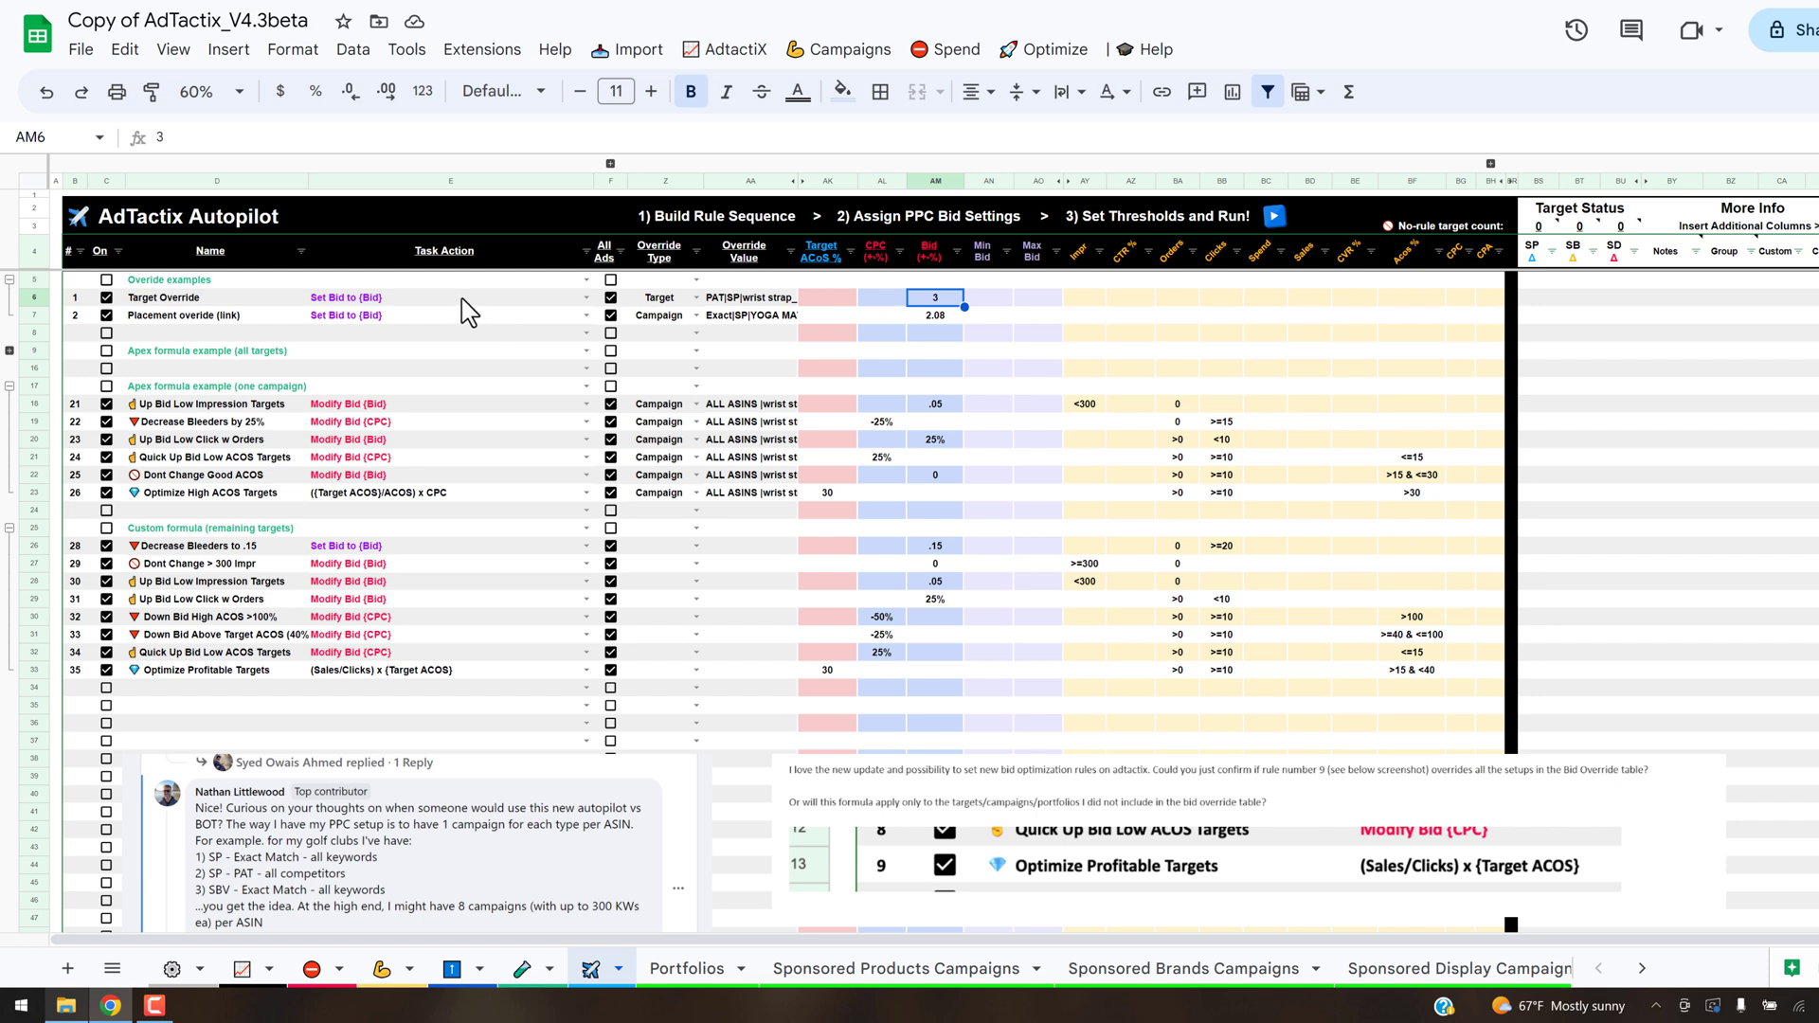
click(534, 298)
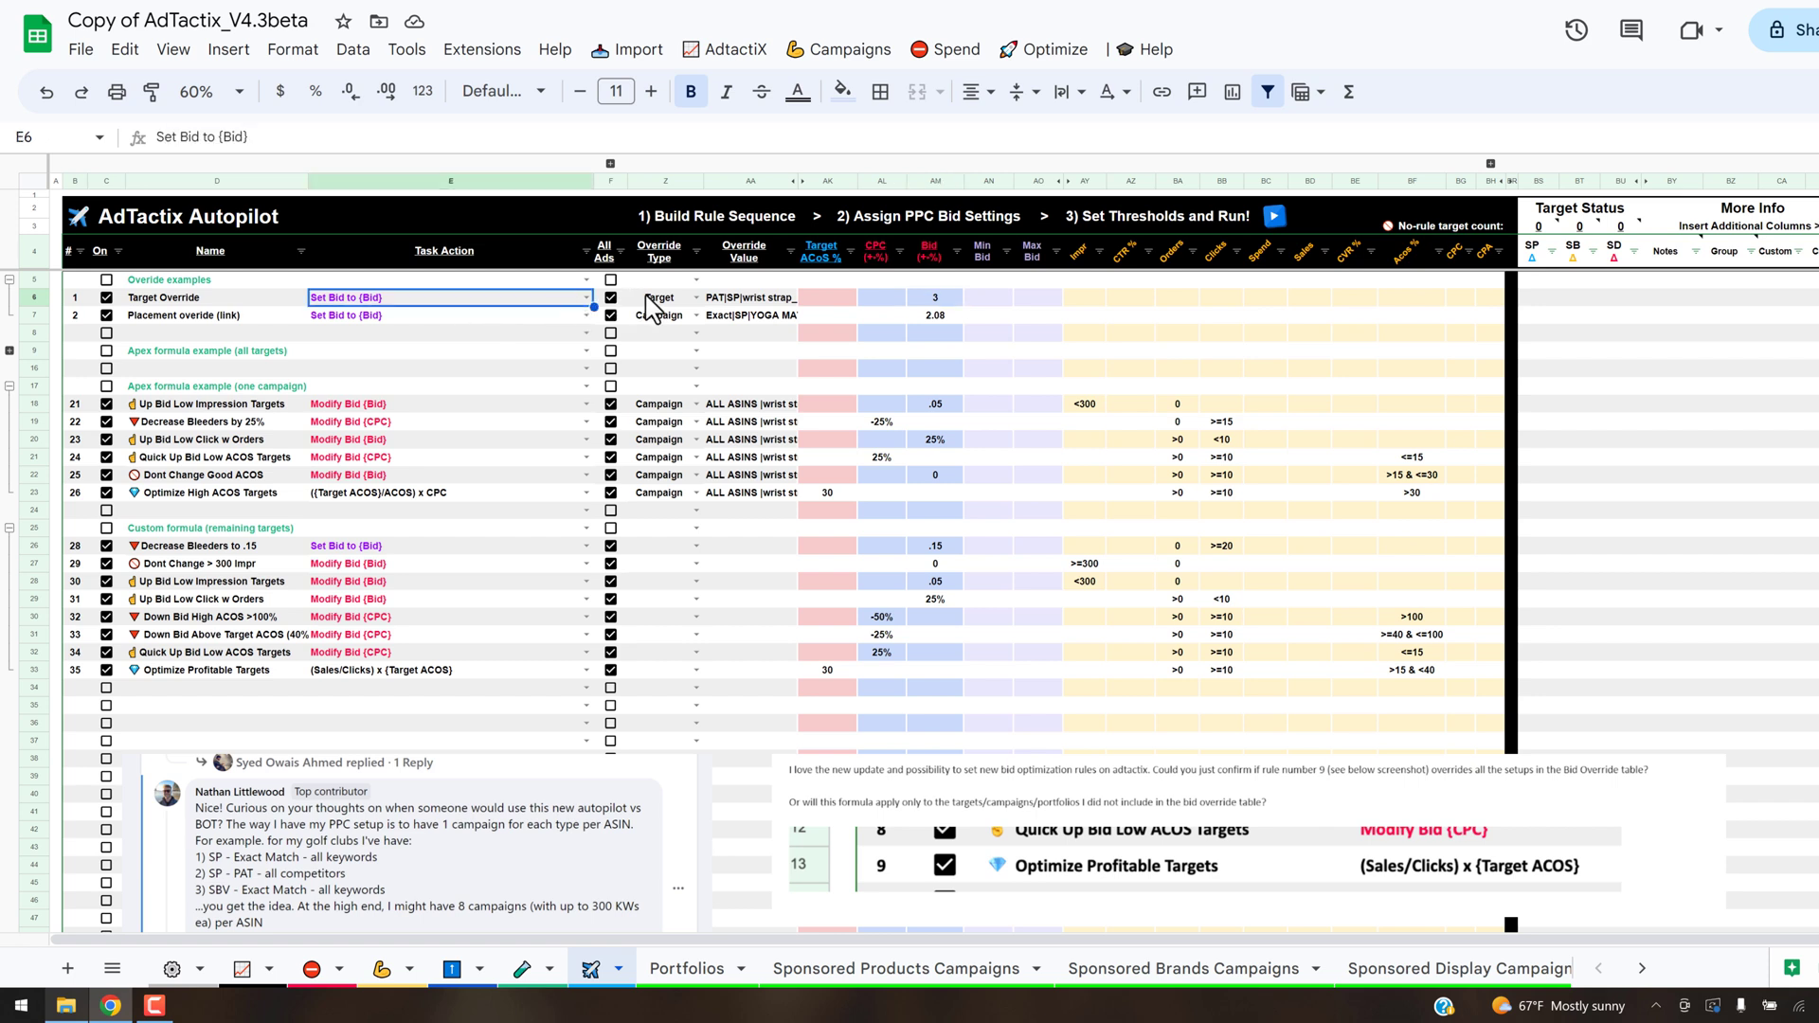
click(937, 298)
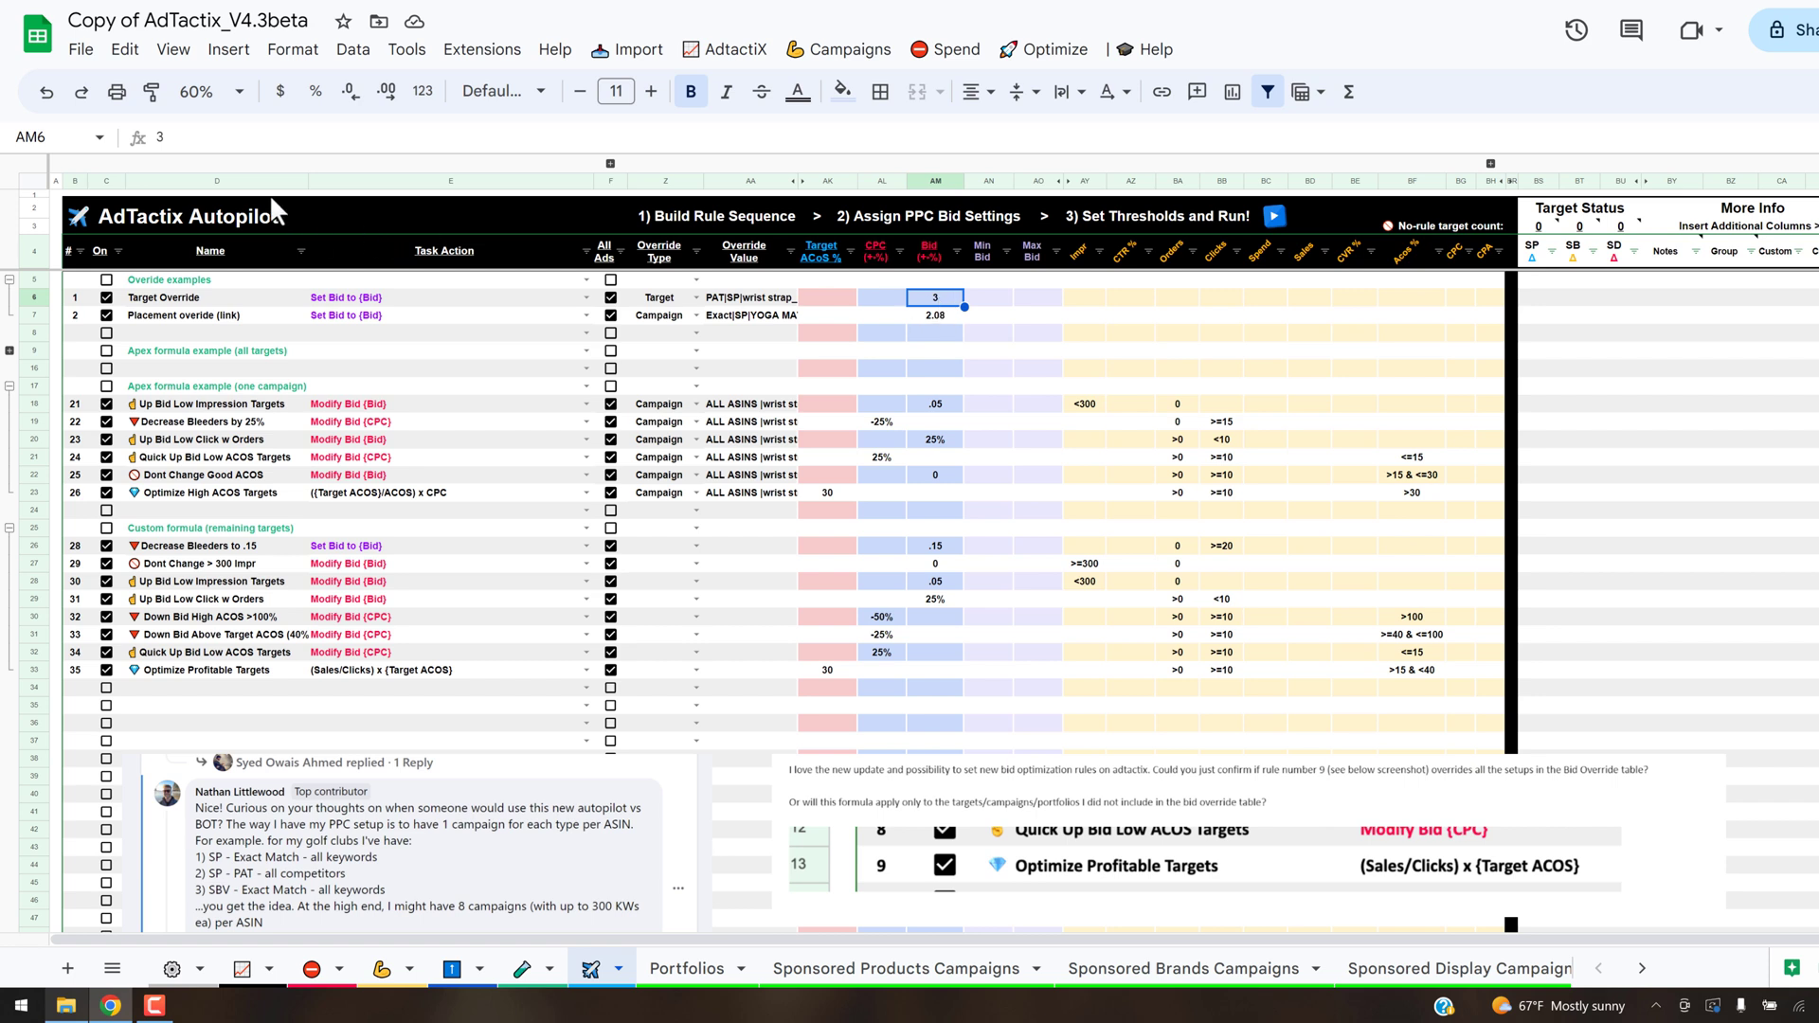
click(955, 320)
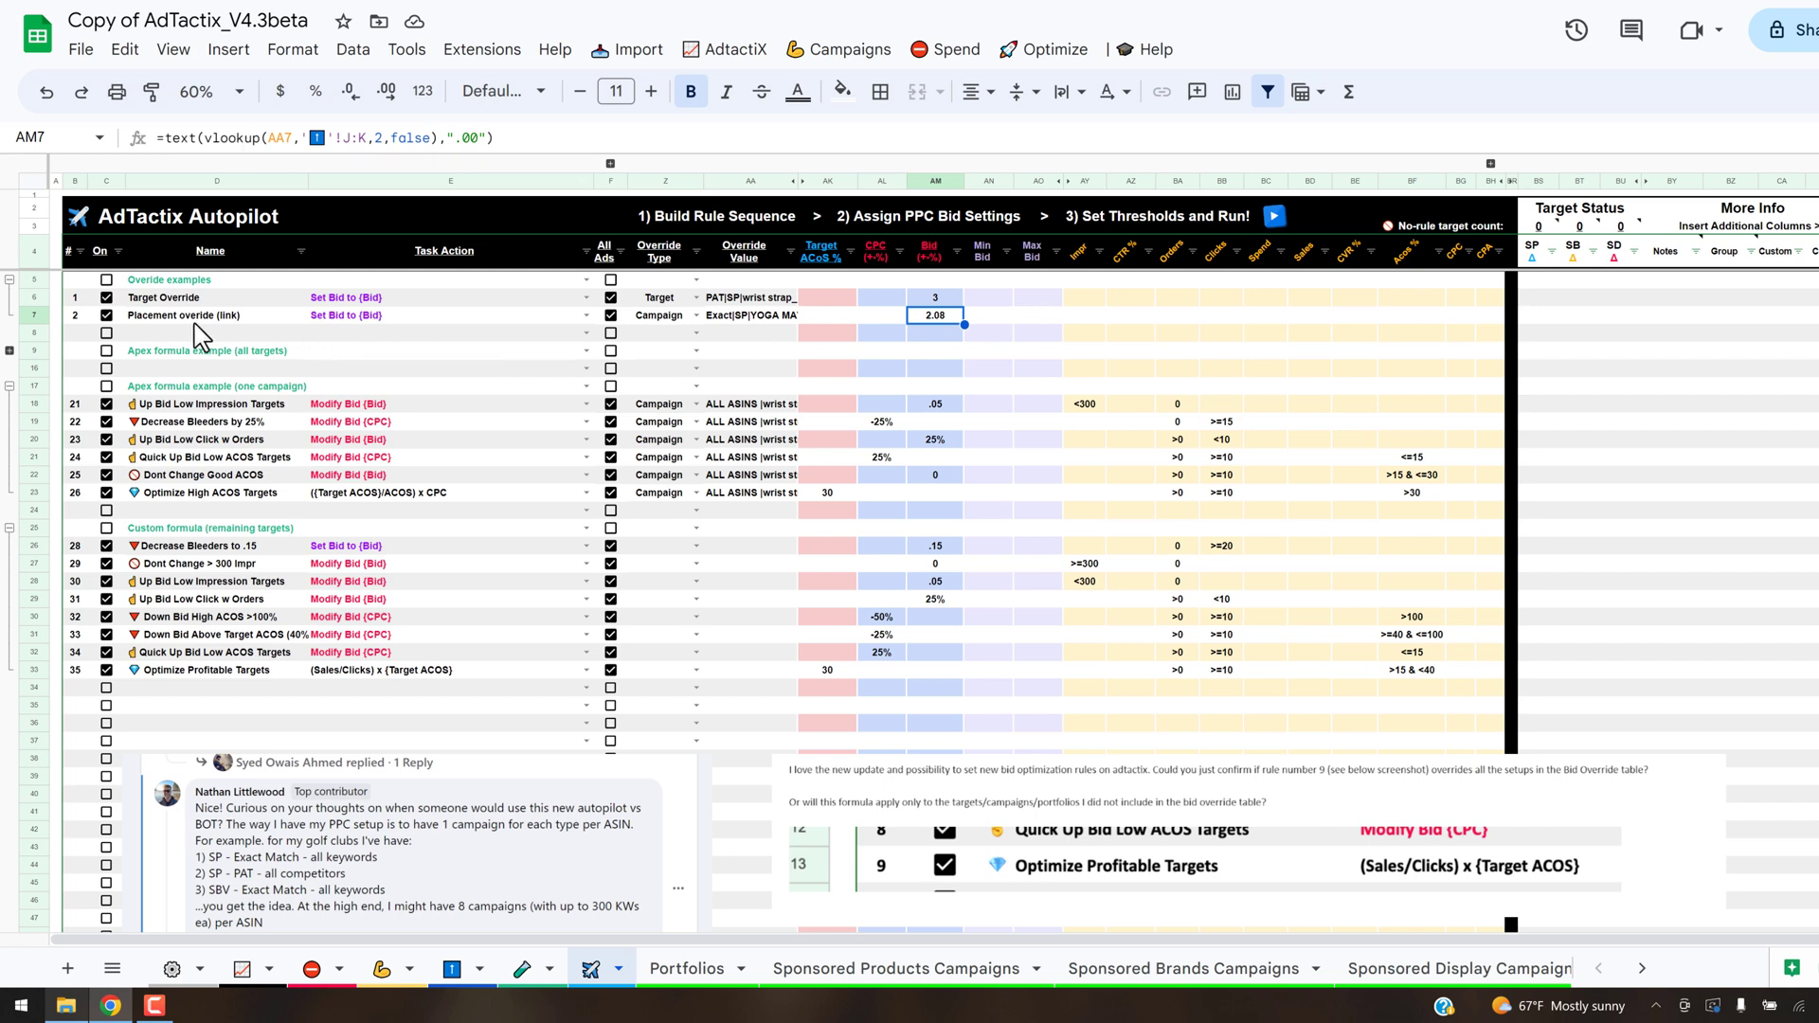
- Follow the Placement override rule's link to the Bid Override Table and review the Placement Formula options without changing the selection
click(225, 323)
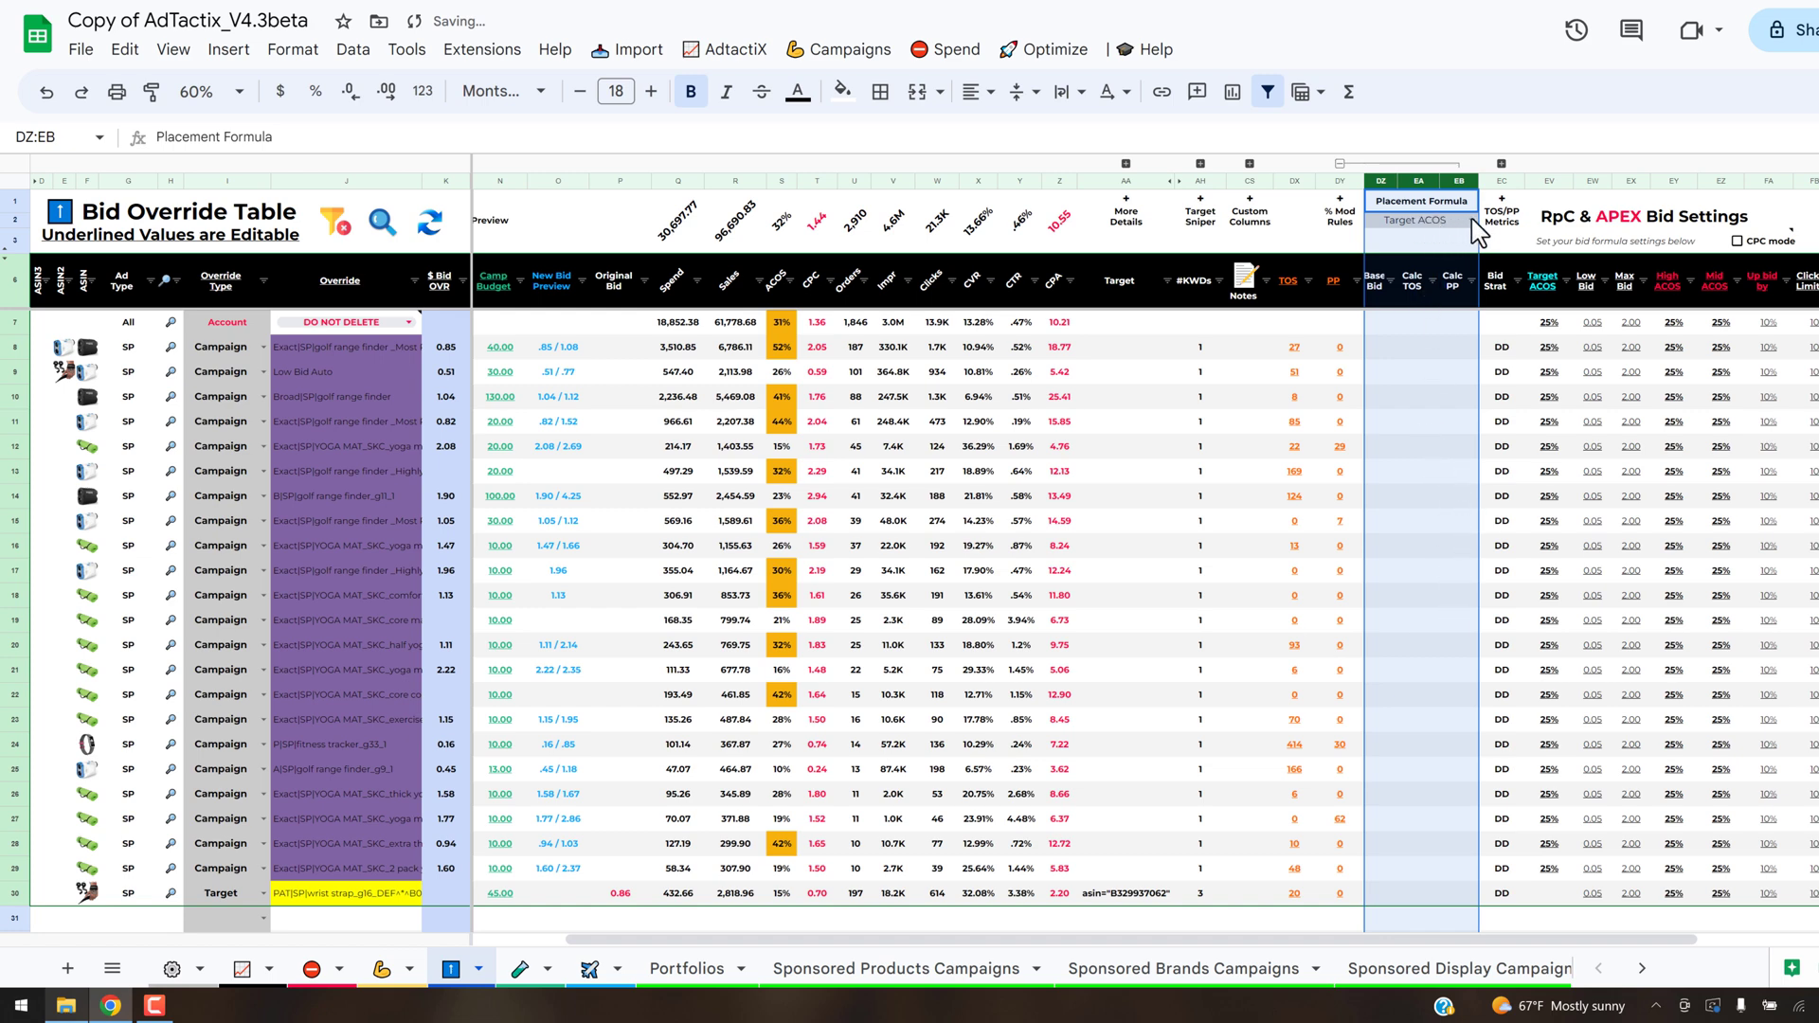
click(1418, 371)
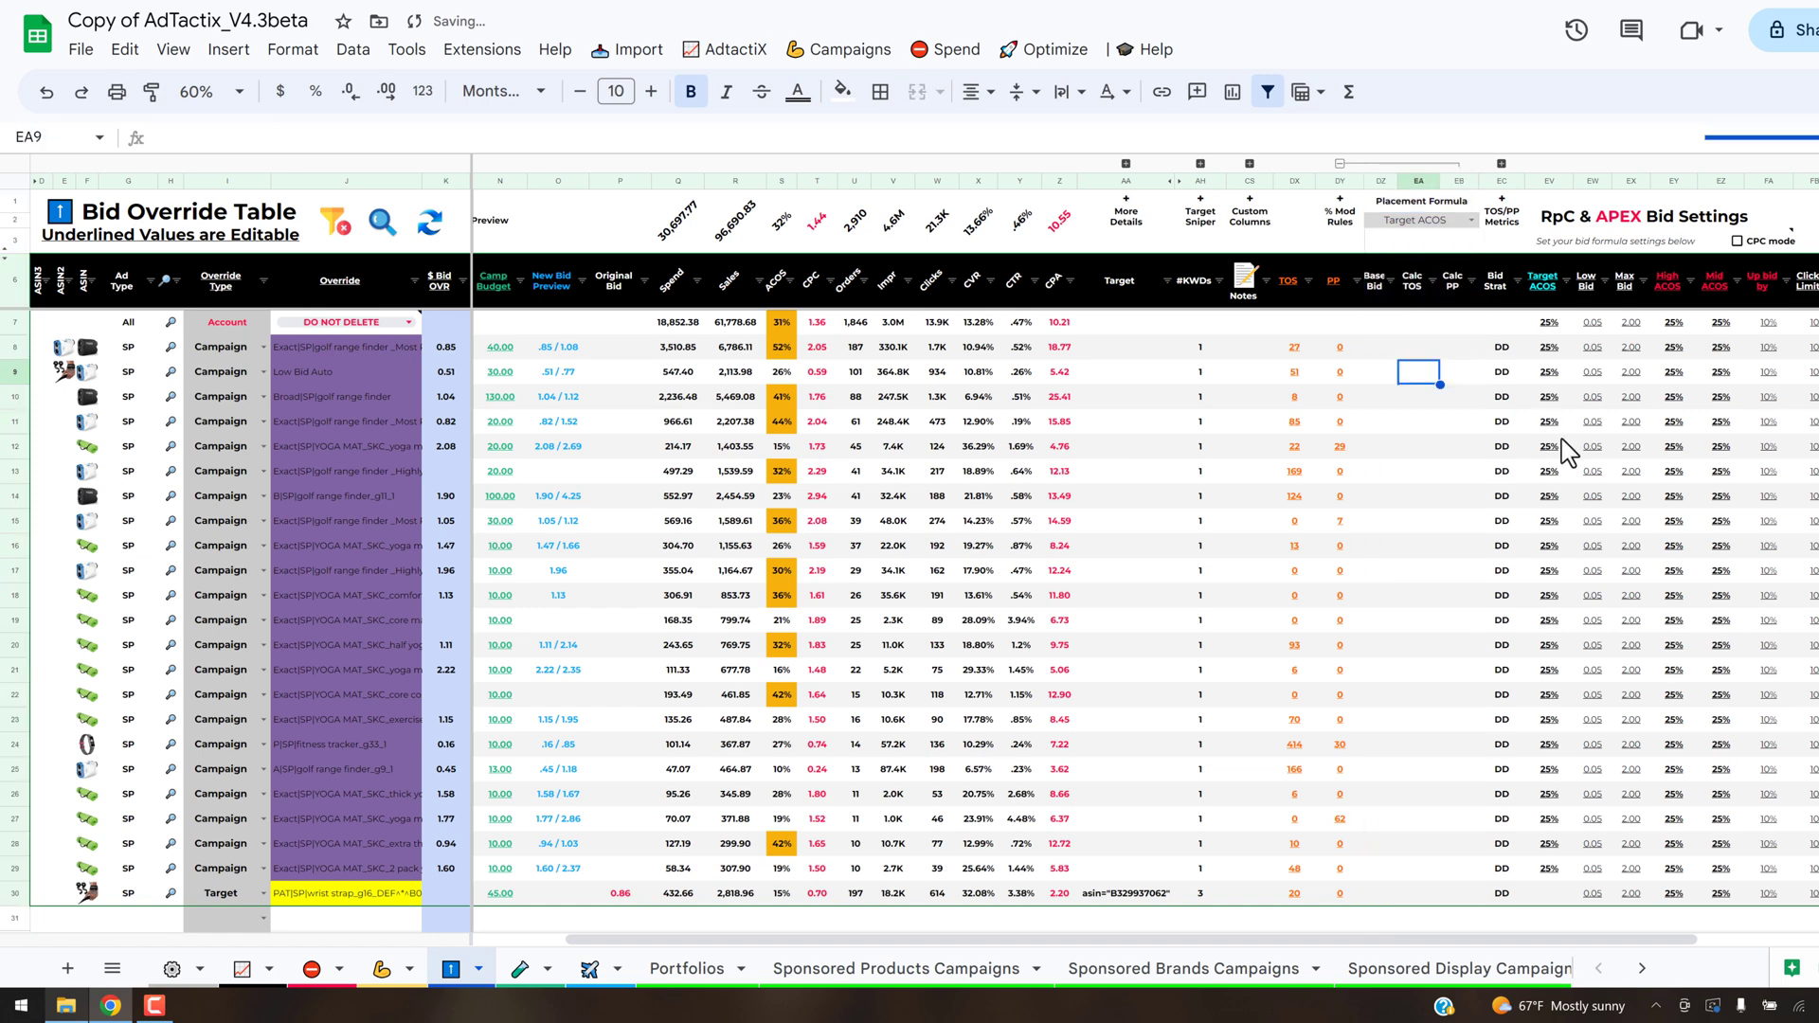
click(1471, 219)
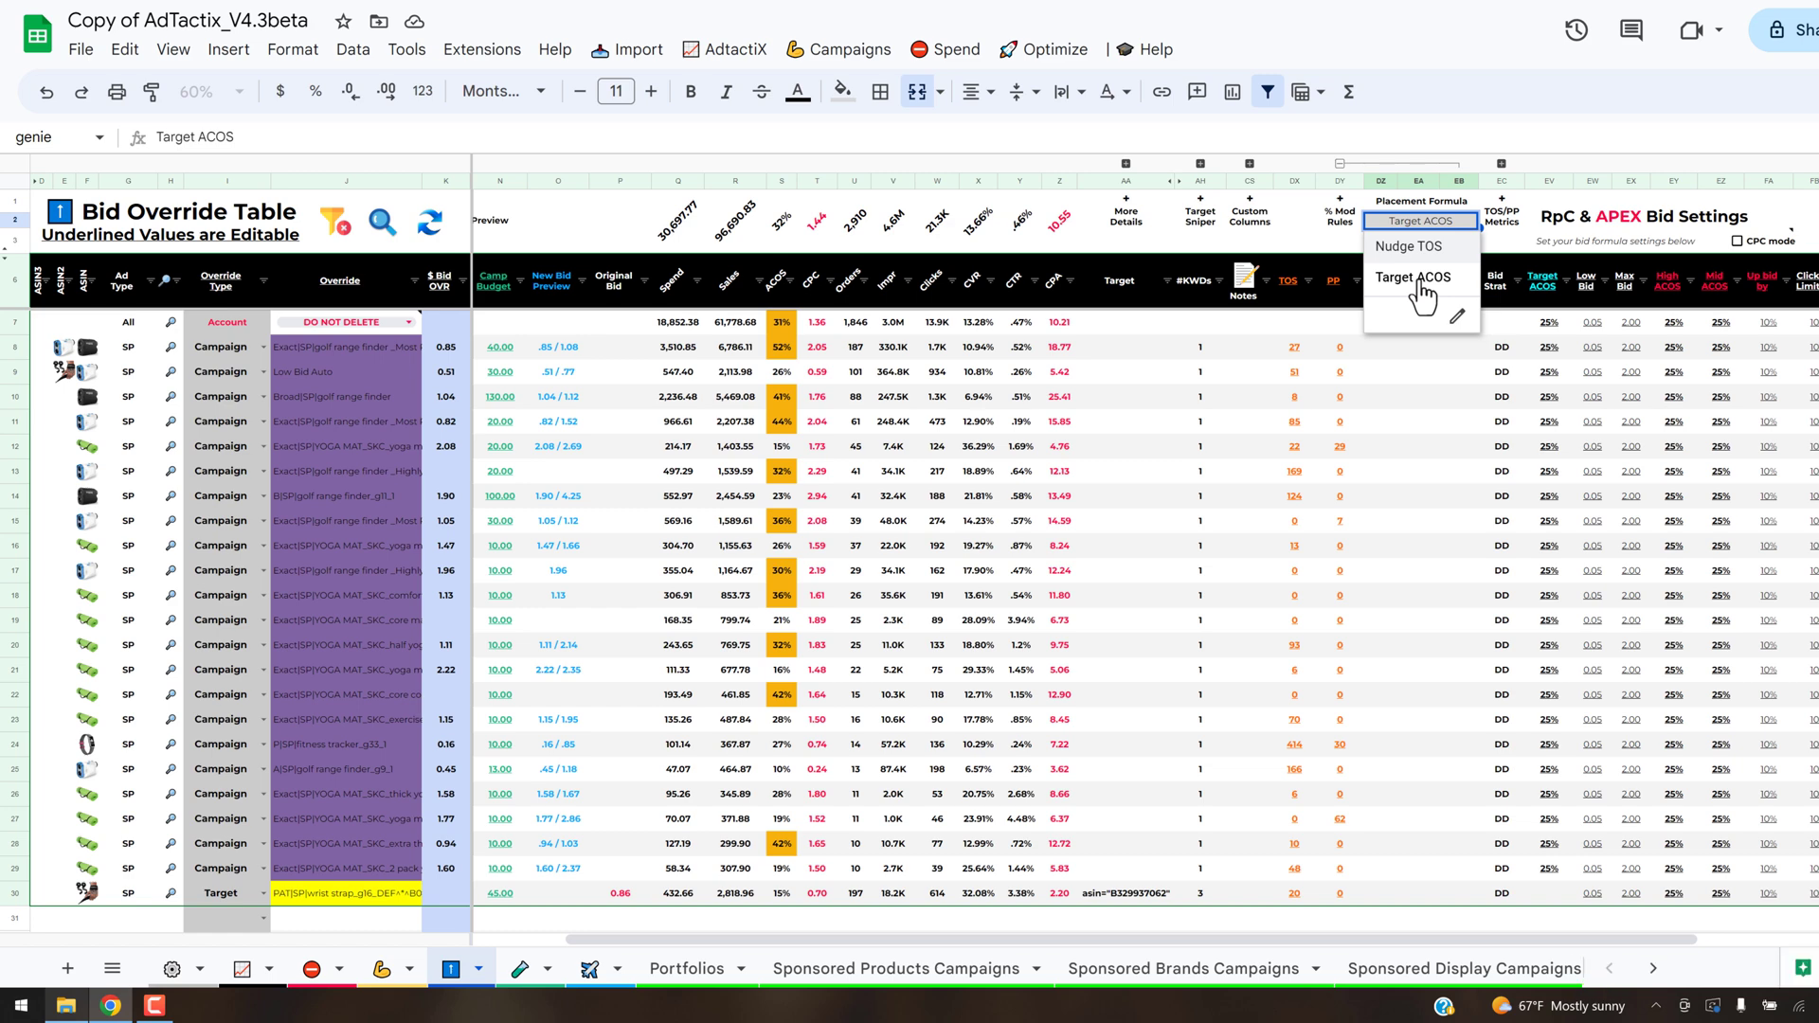
click(1419, 424)
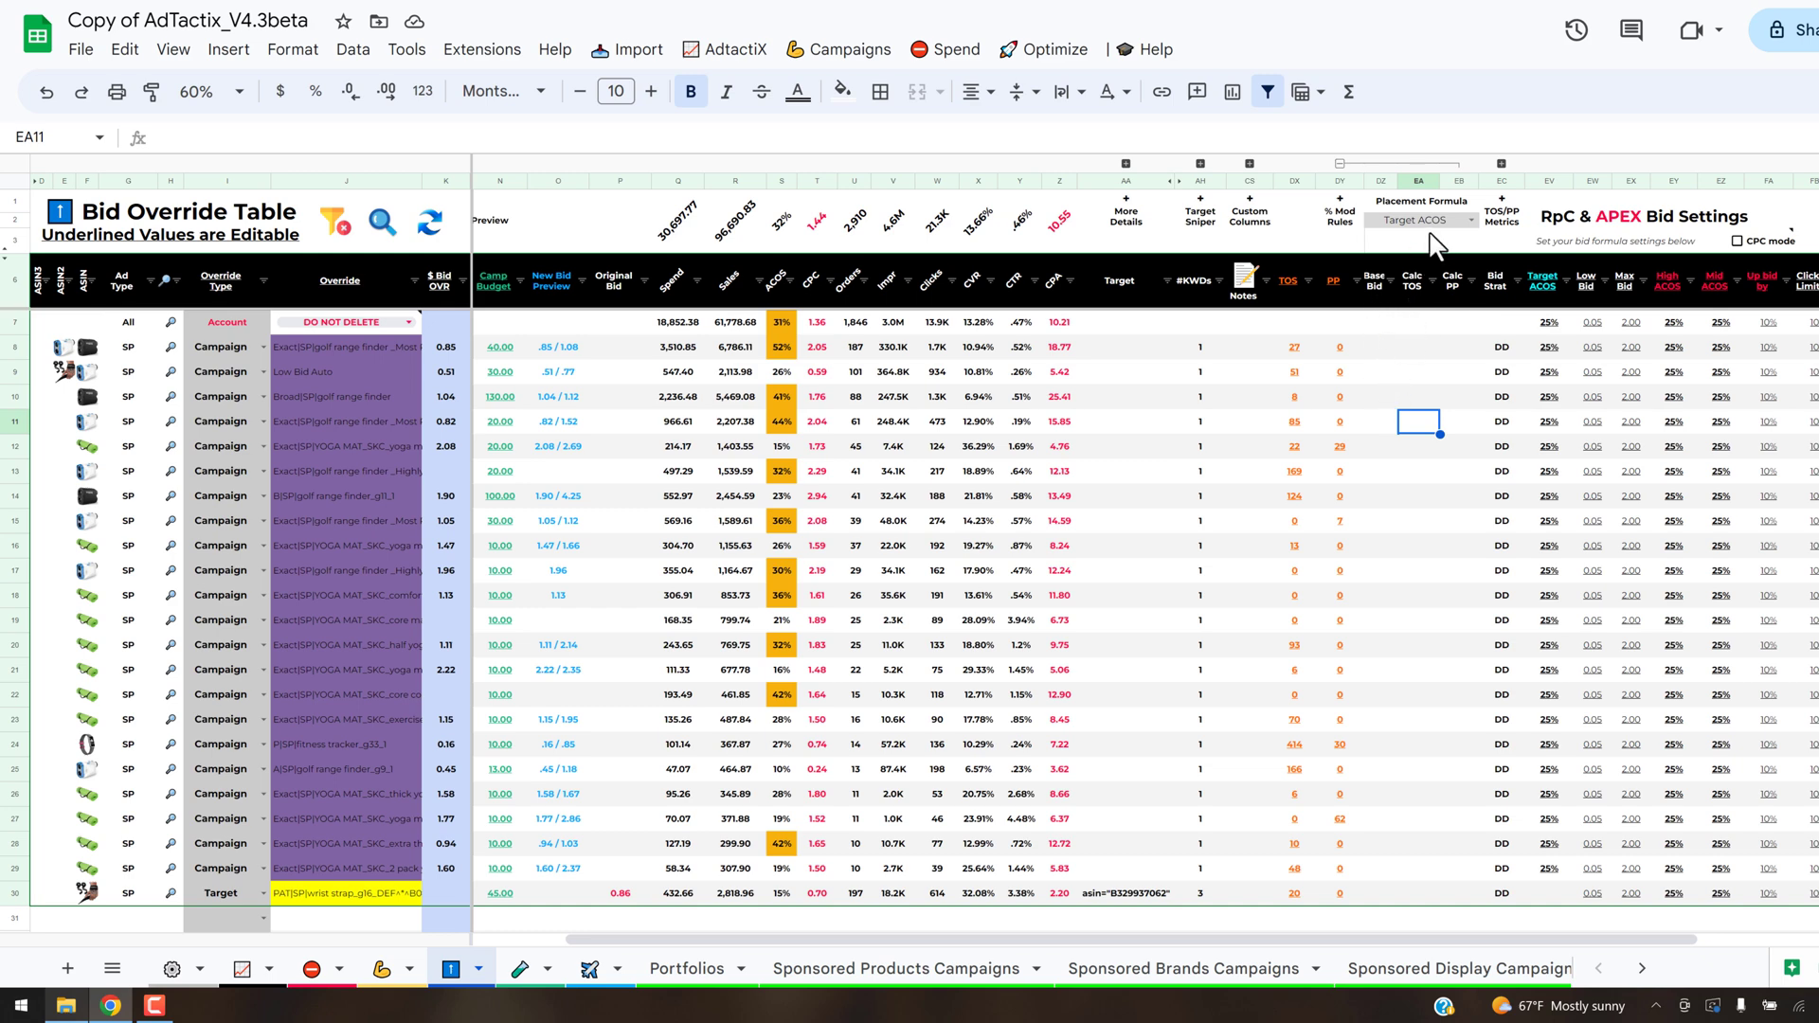
- Run the TOS Placement Optimizer on the Bid Override Table with the Target ACOS formula to calculate base bids and placement modifiers
drag(1418, 947, 1667, 947)
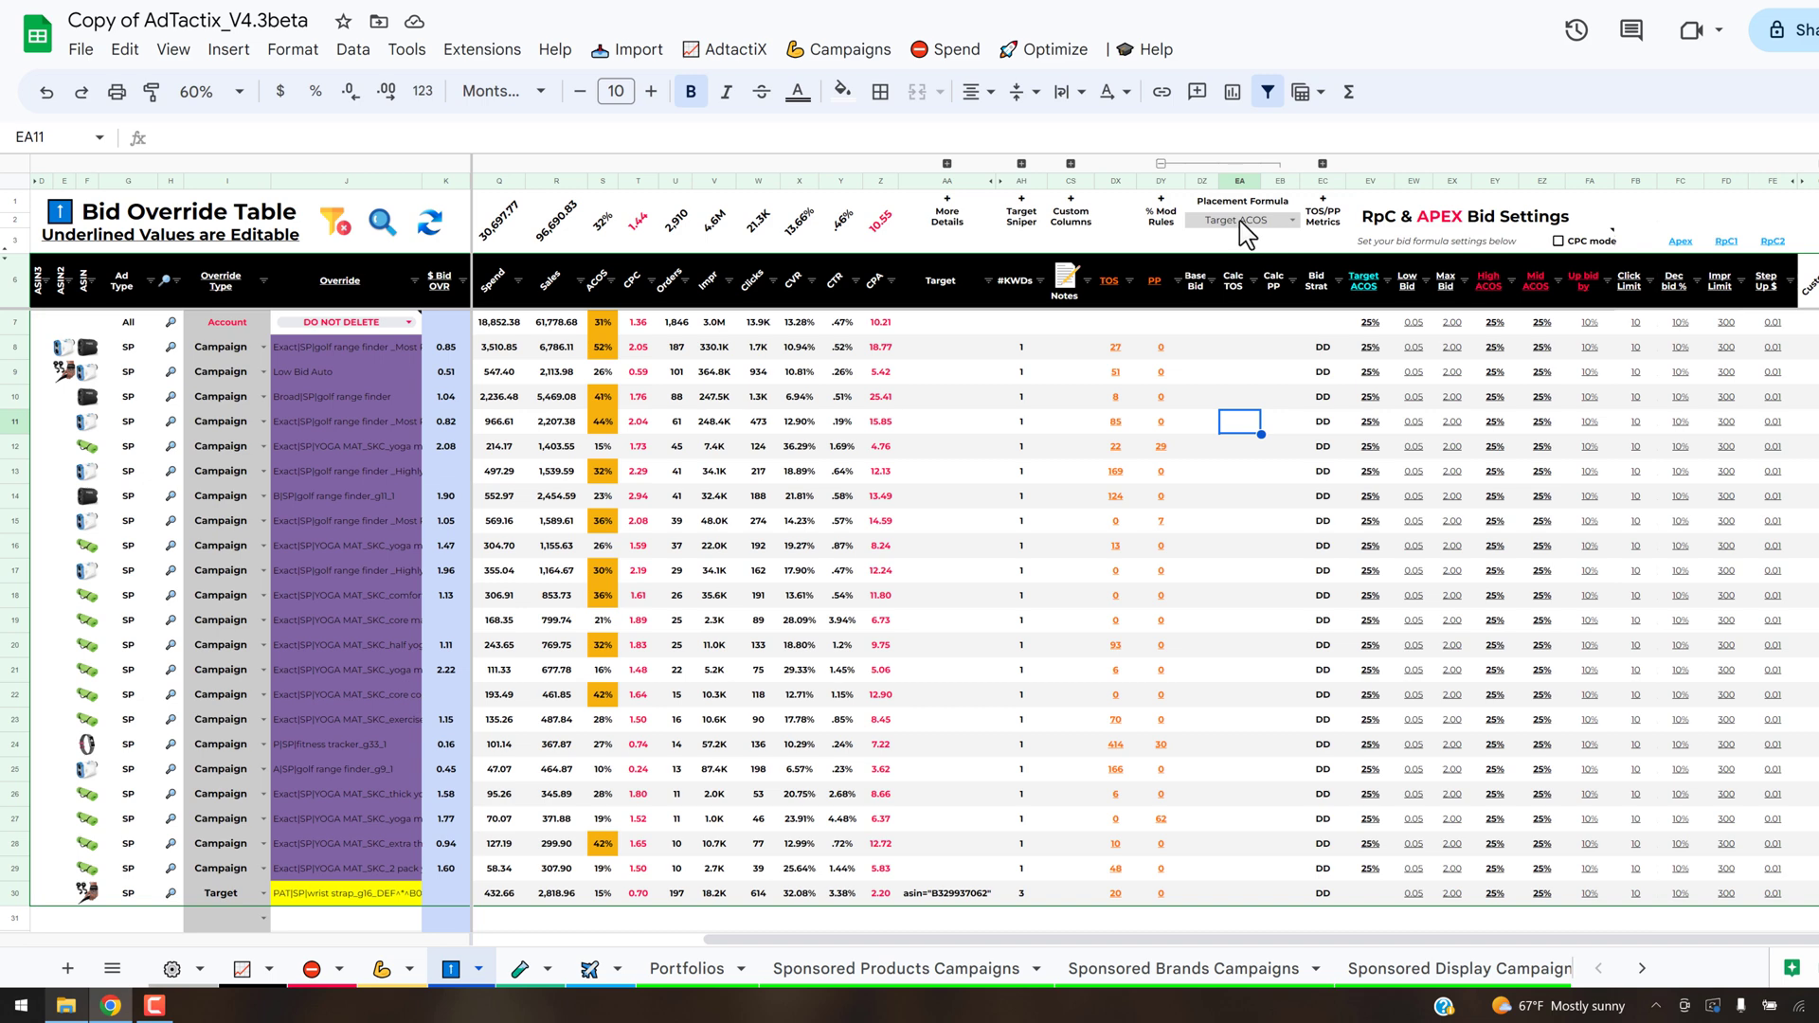
click(1039, 57)
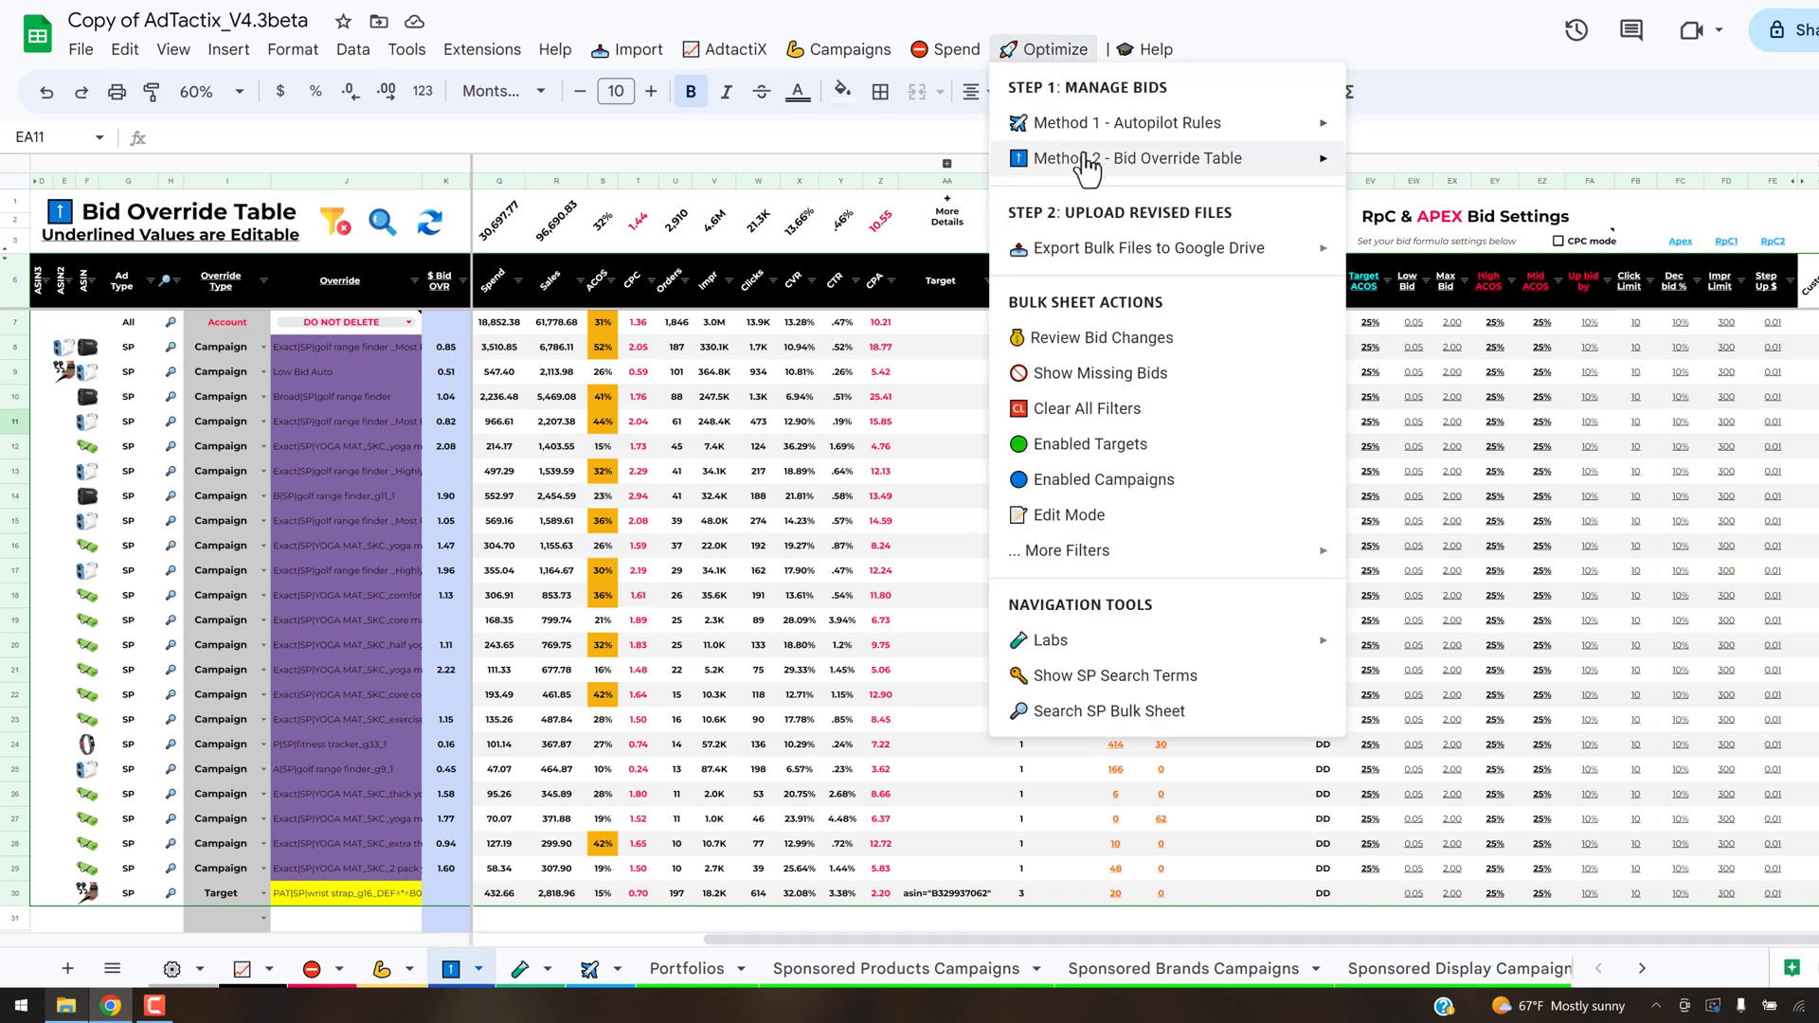
mouse_move(1085, 160)
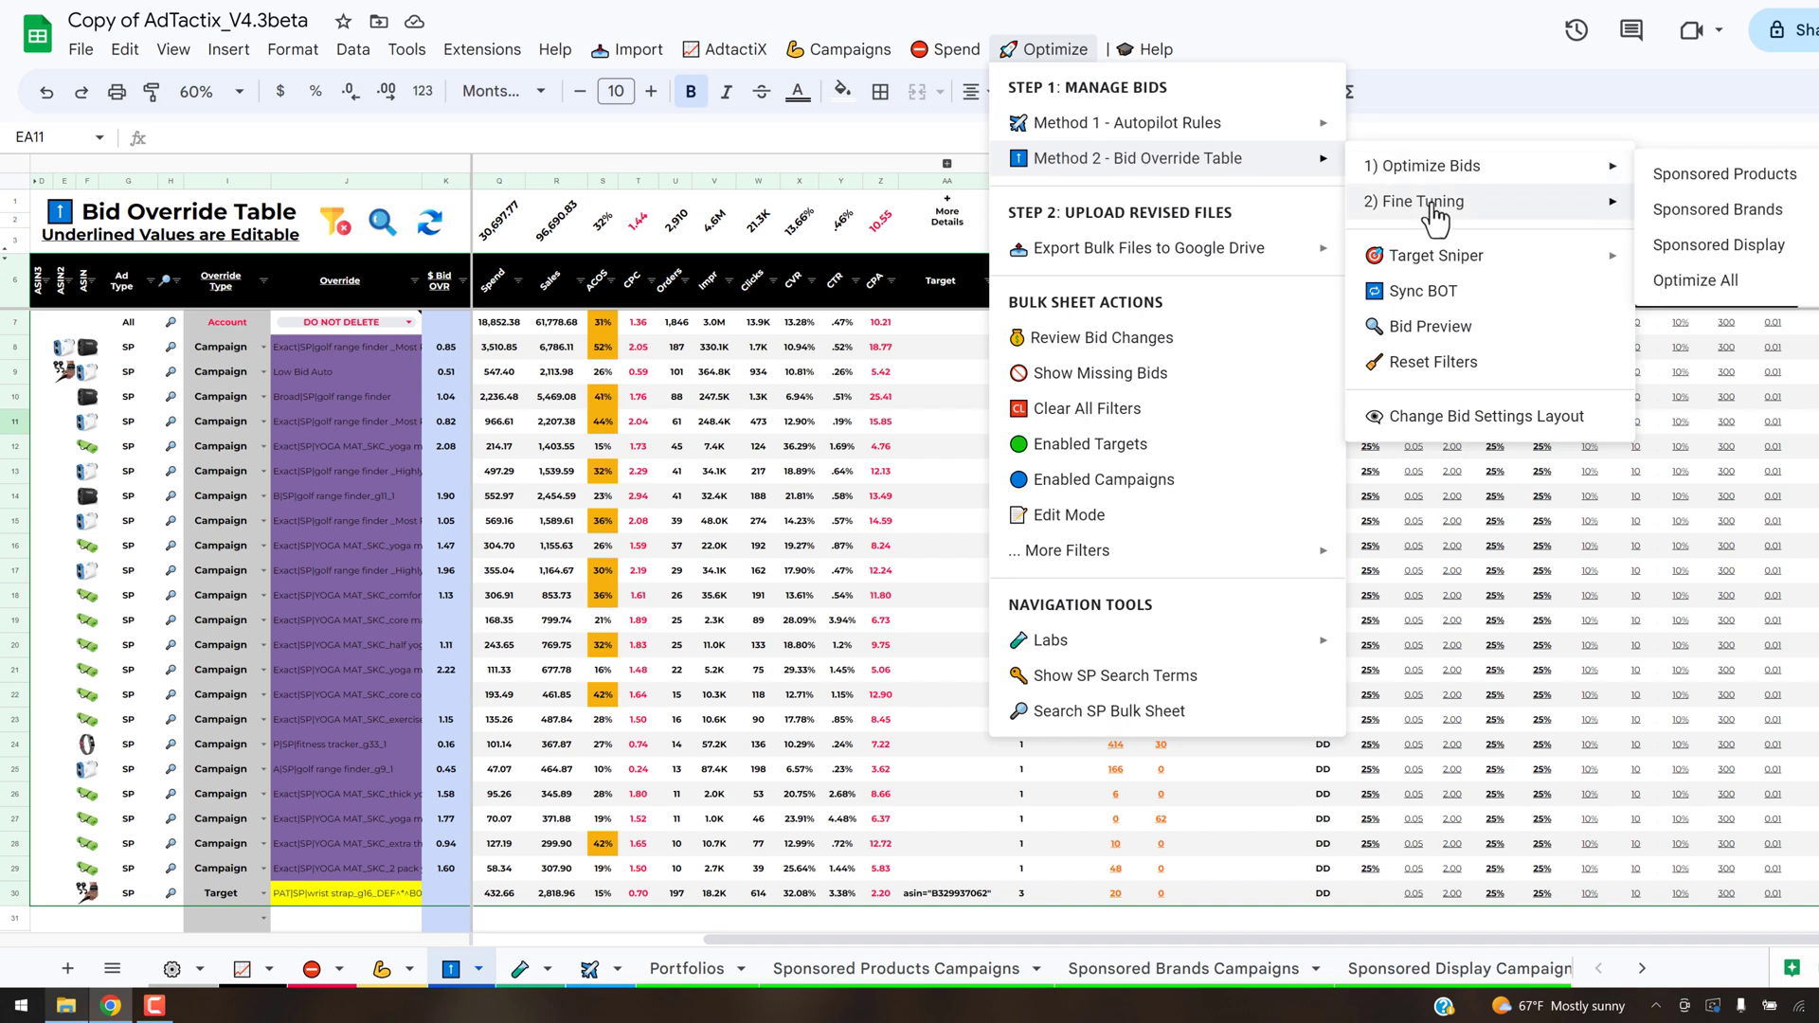
mouse_move(1469, 214)
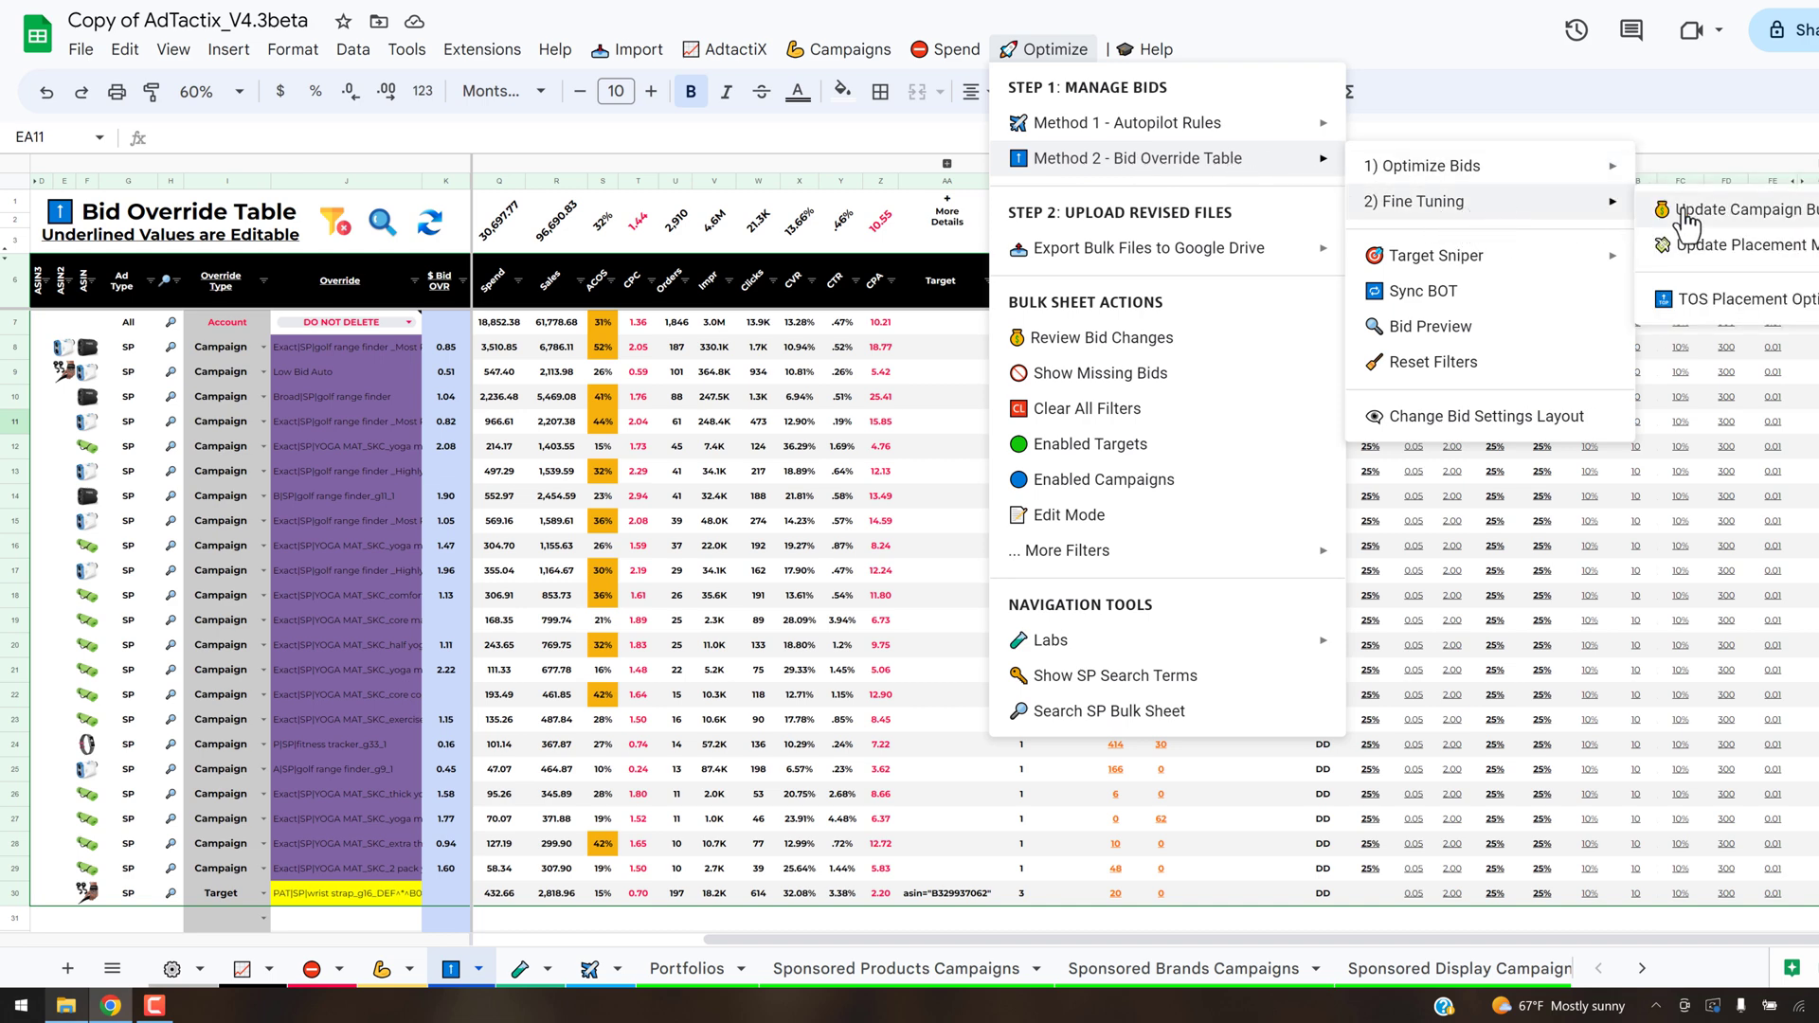
click(1739, 302)
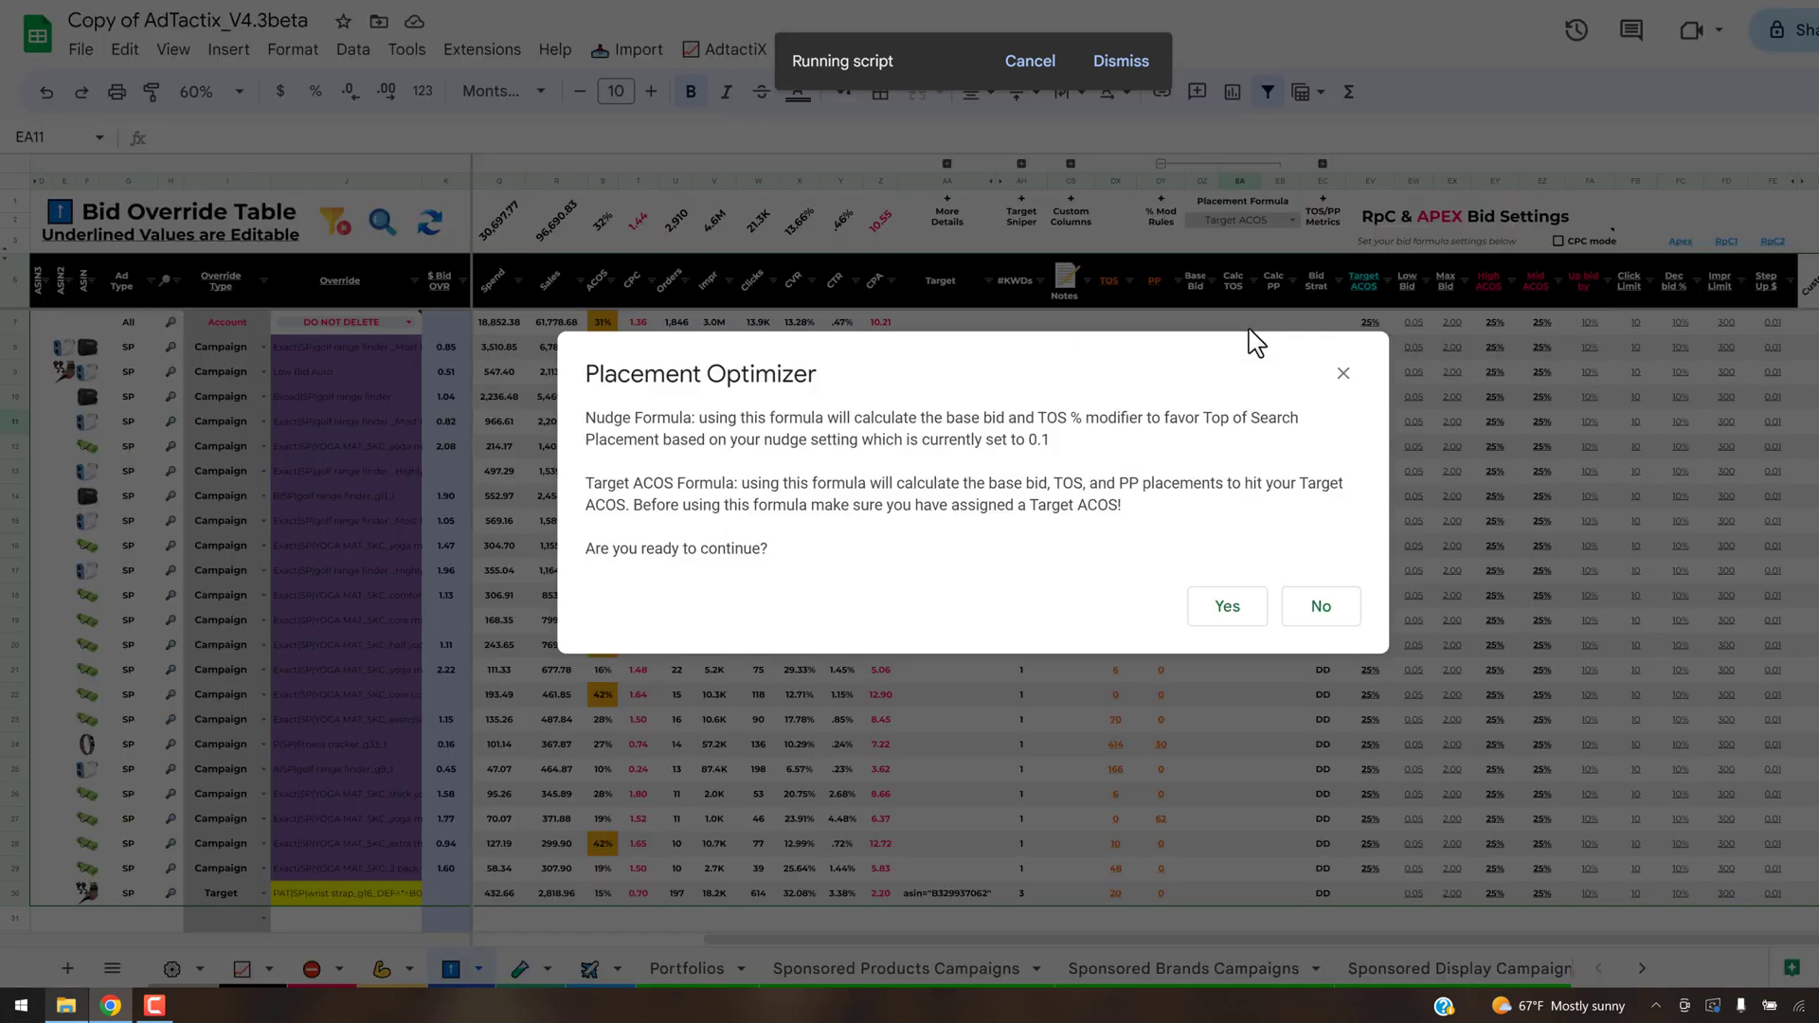
click(1232, 611)
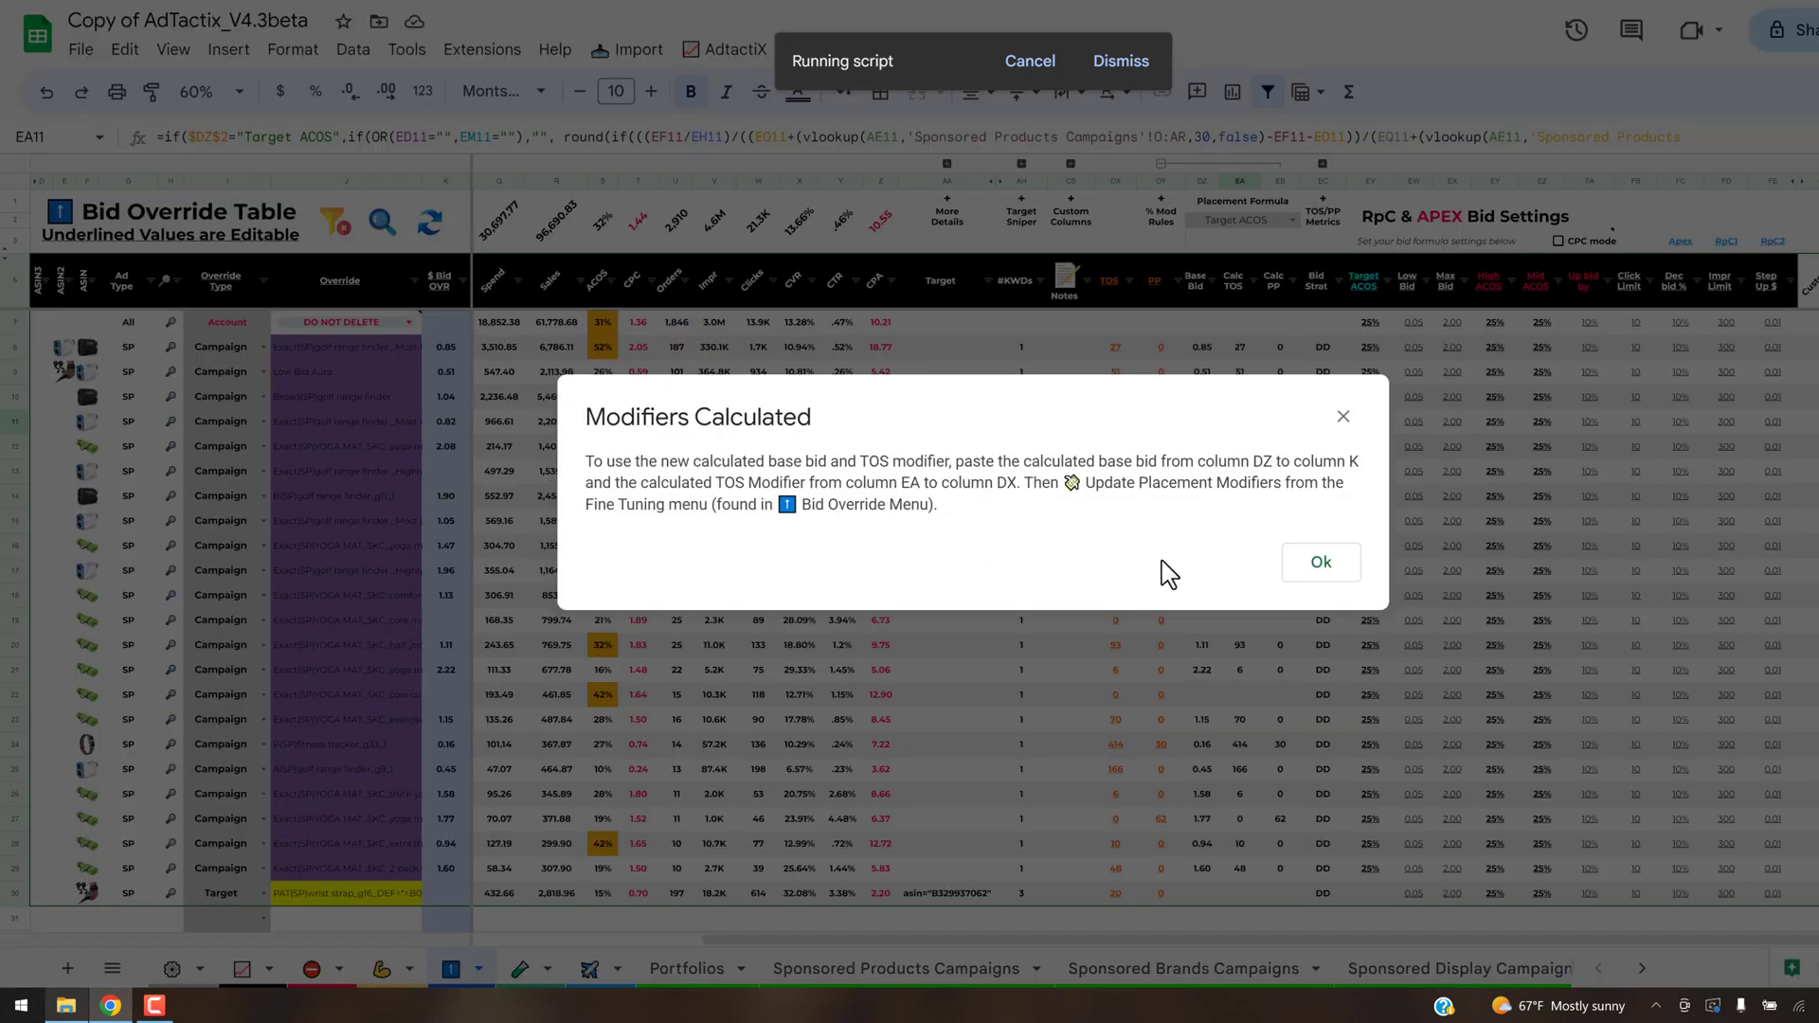
click(1315, 566)
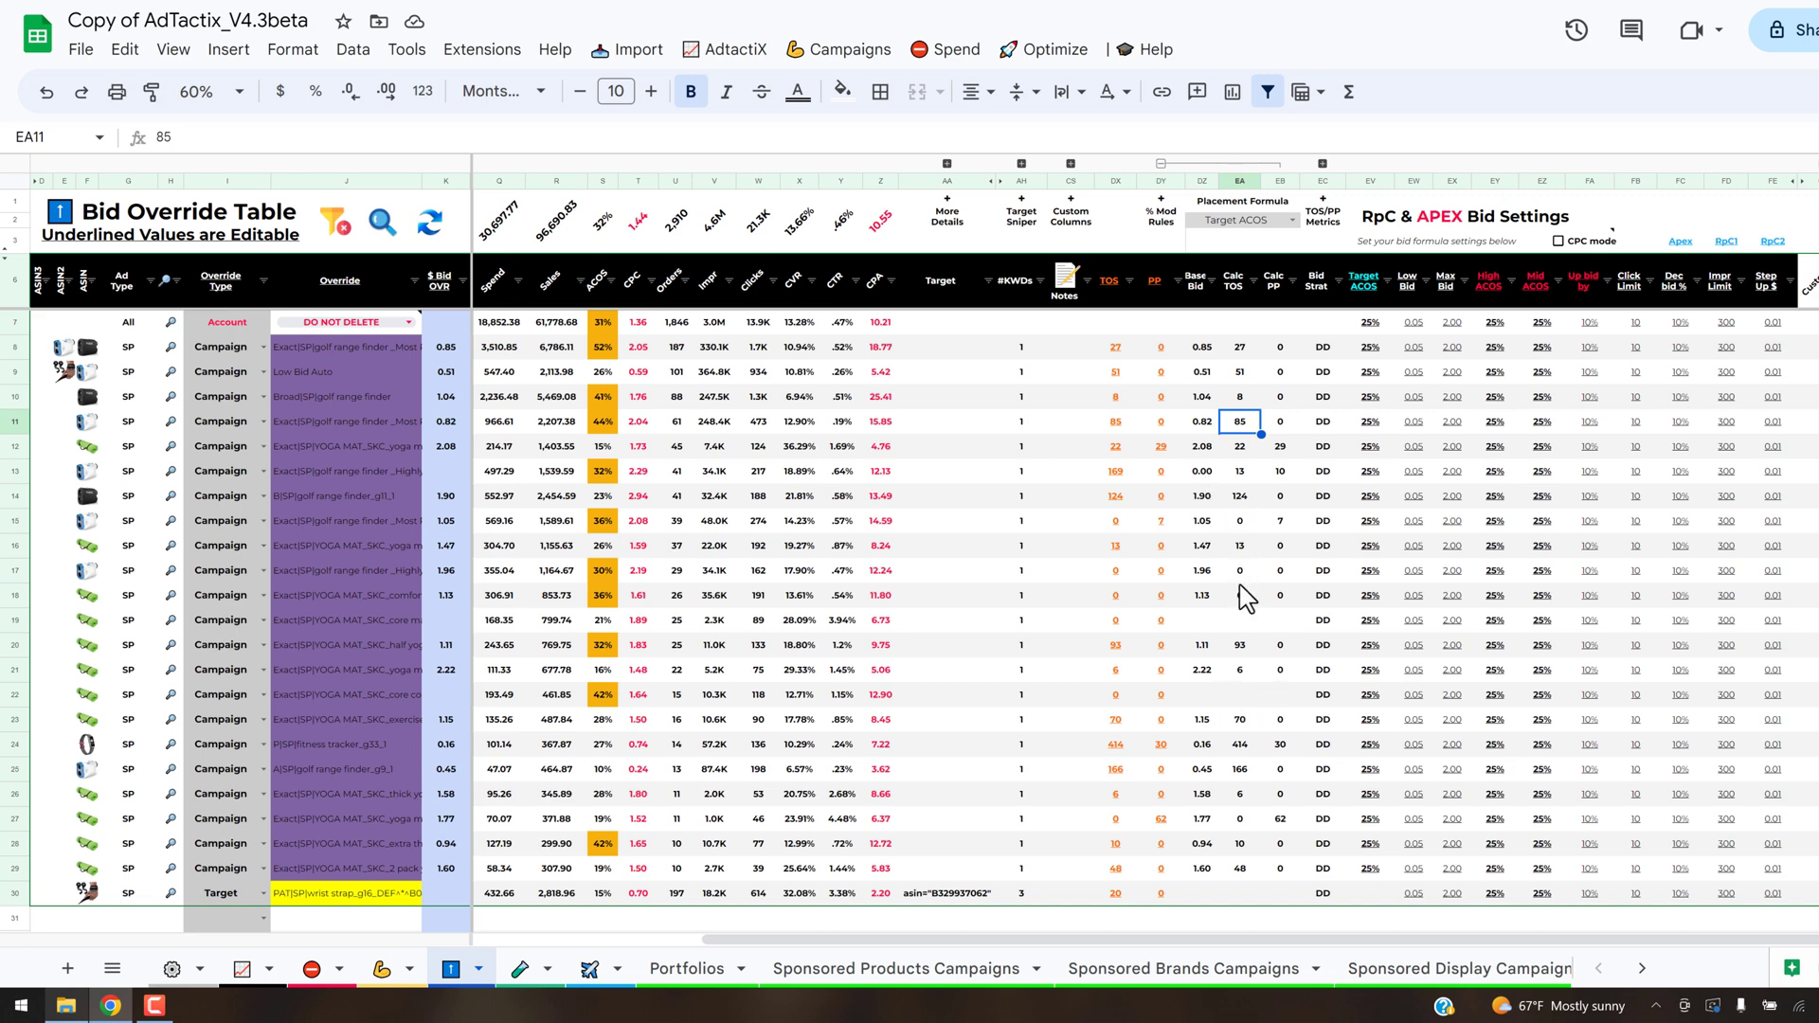
- Filter the Base Bid column of the Bid Override Table to exclude the 0.00 and blank values
click(1203, 473)
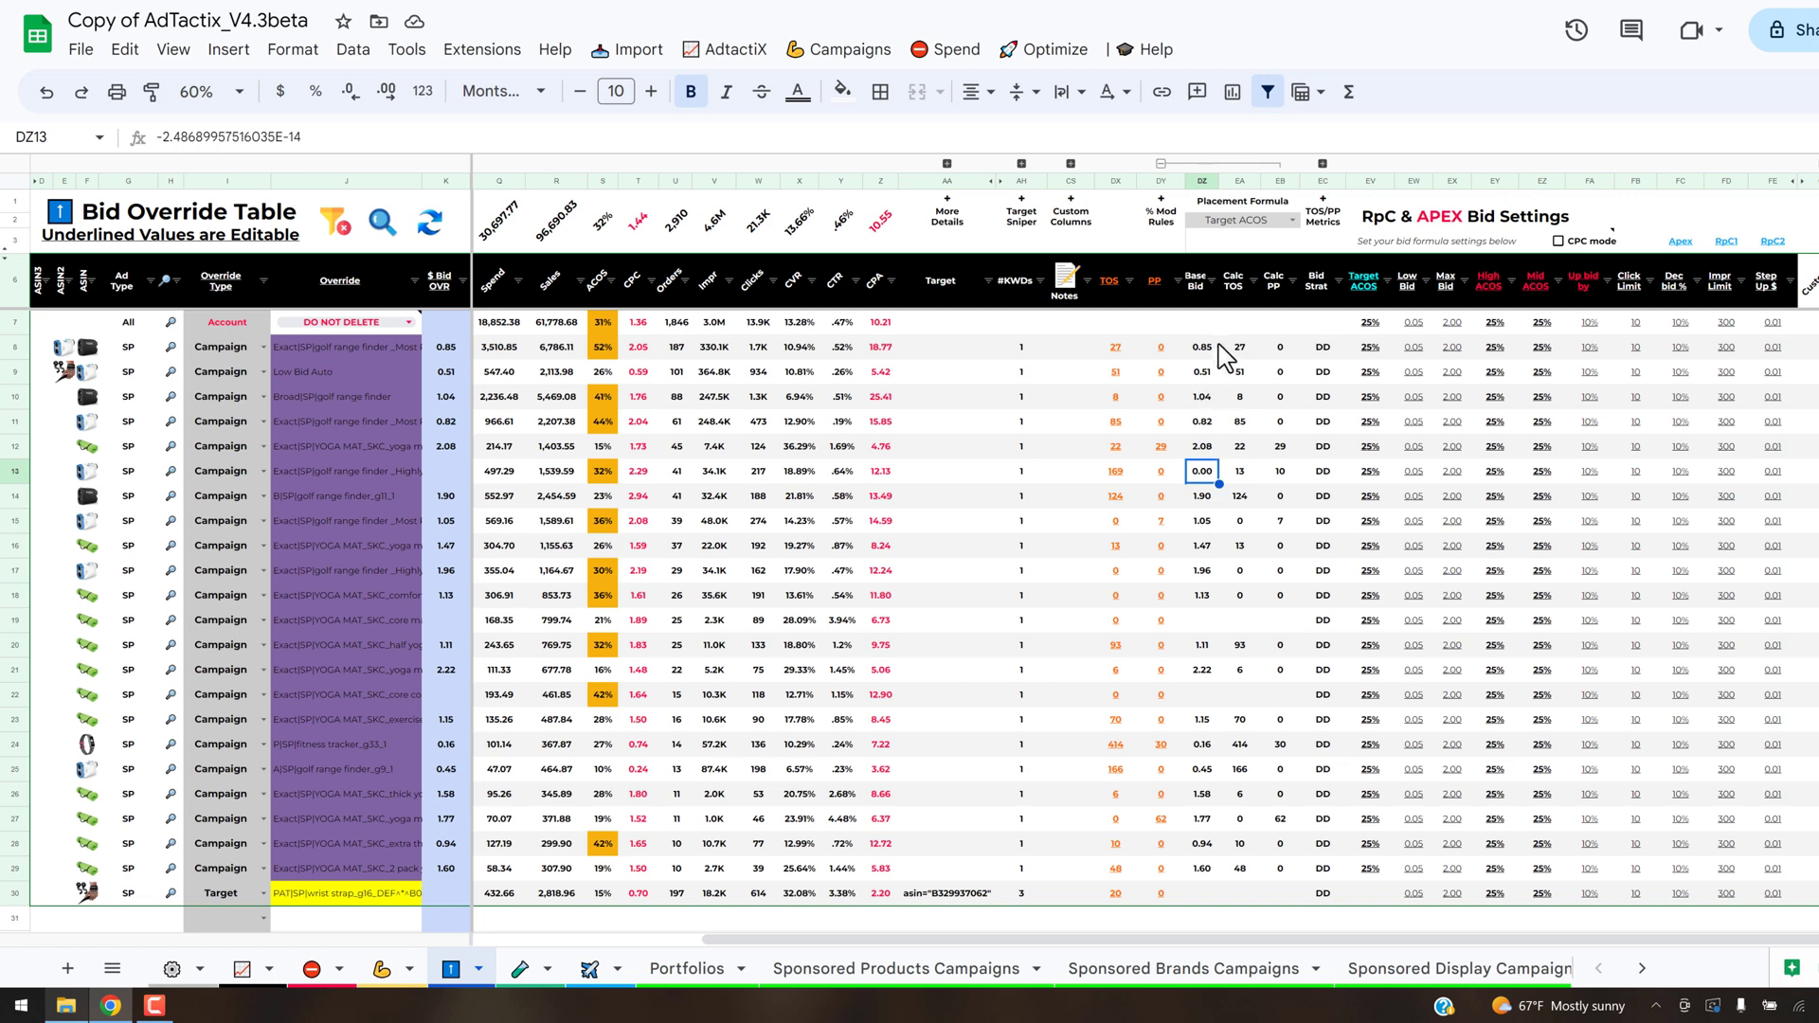
click(1207, 279)
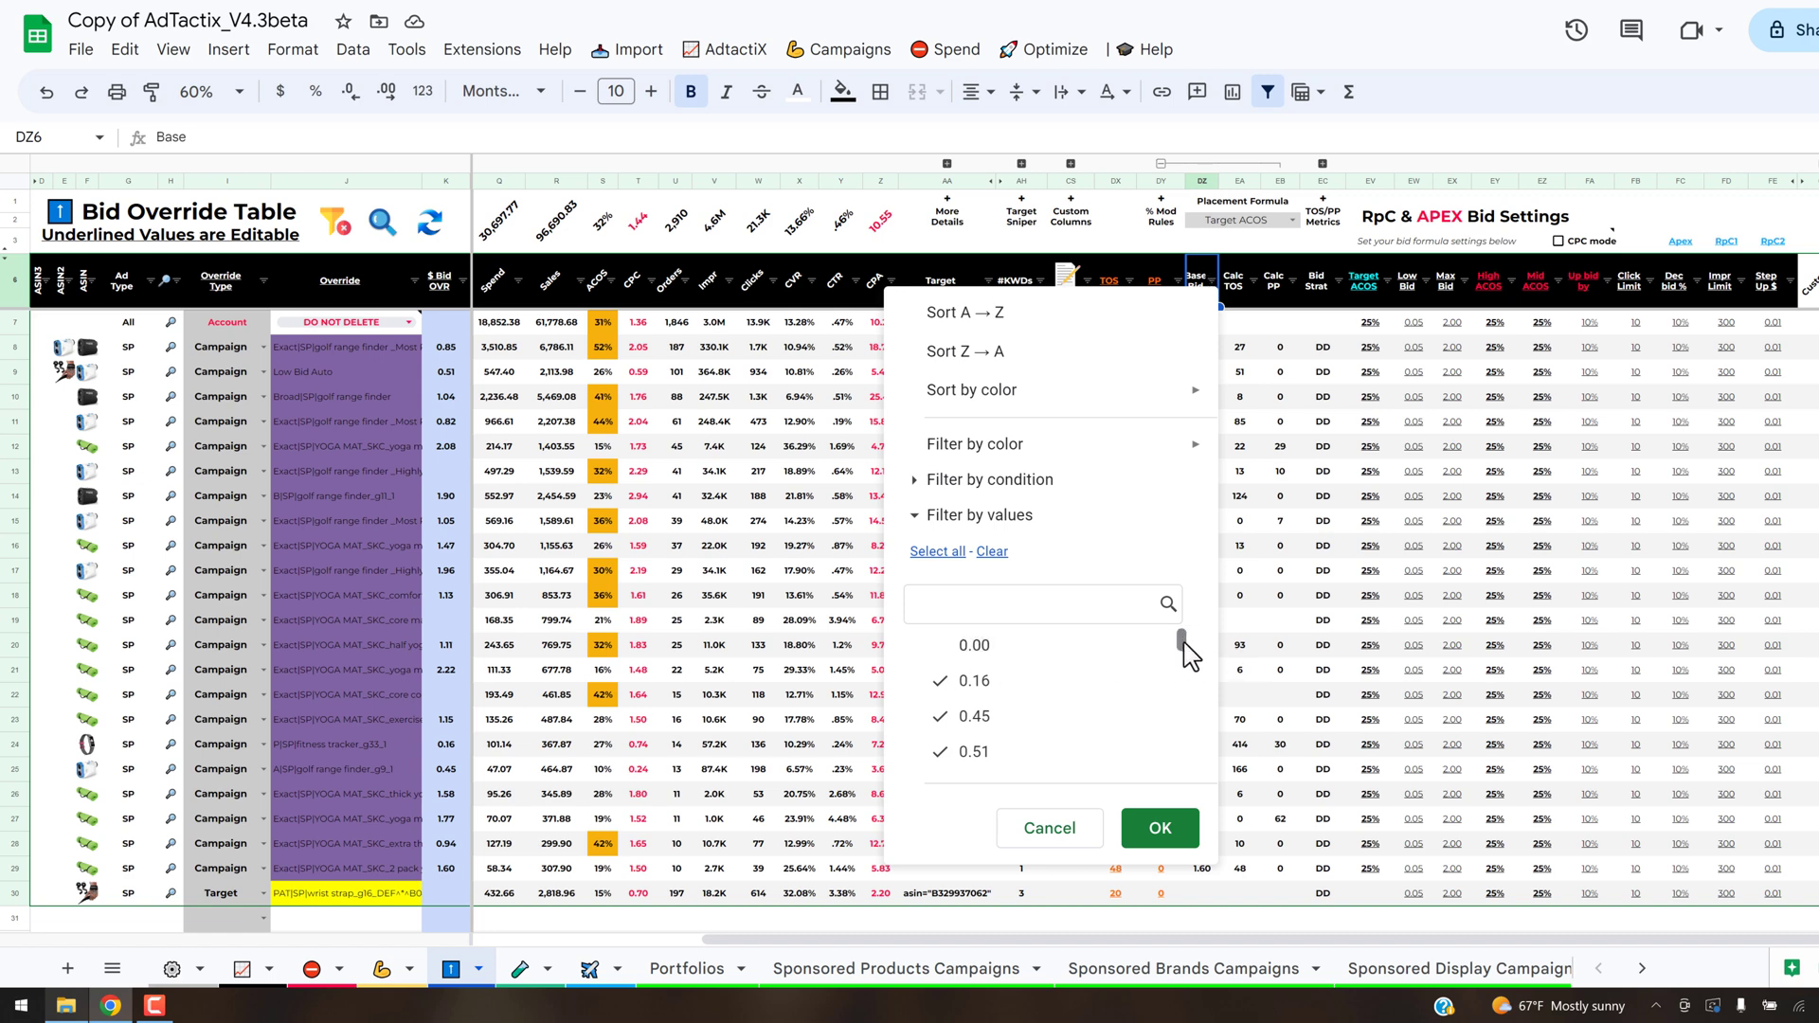
drag(1188, 653, 1189, 776)
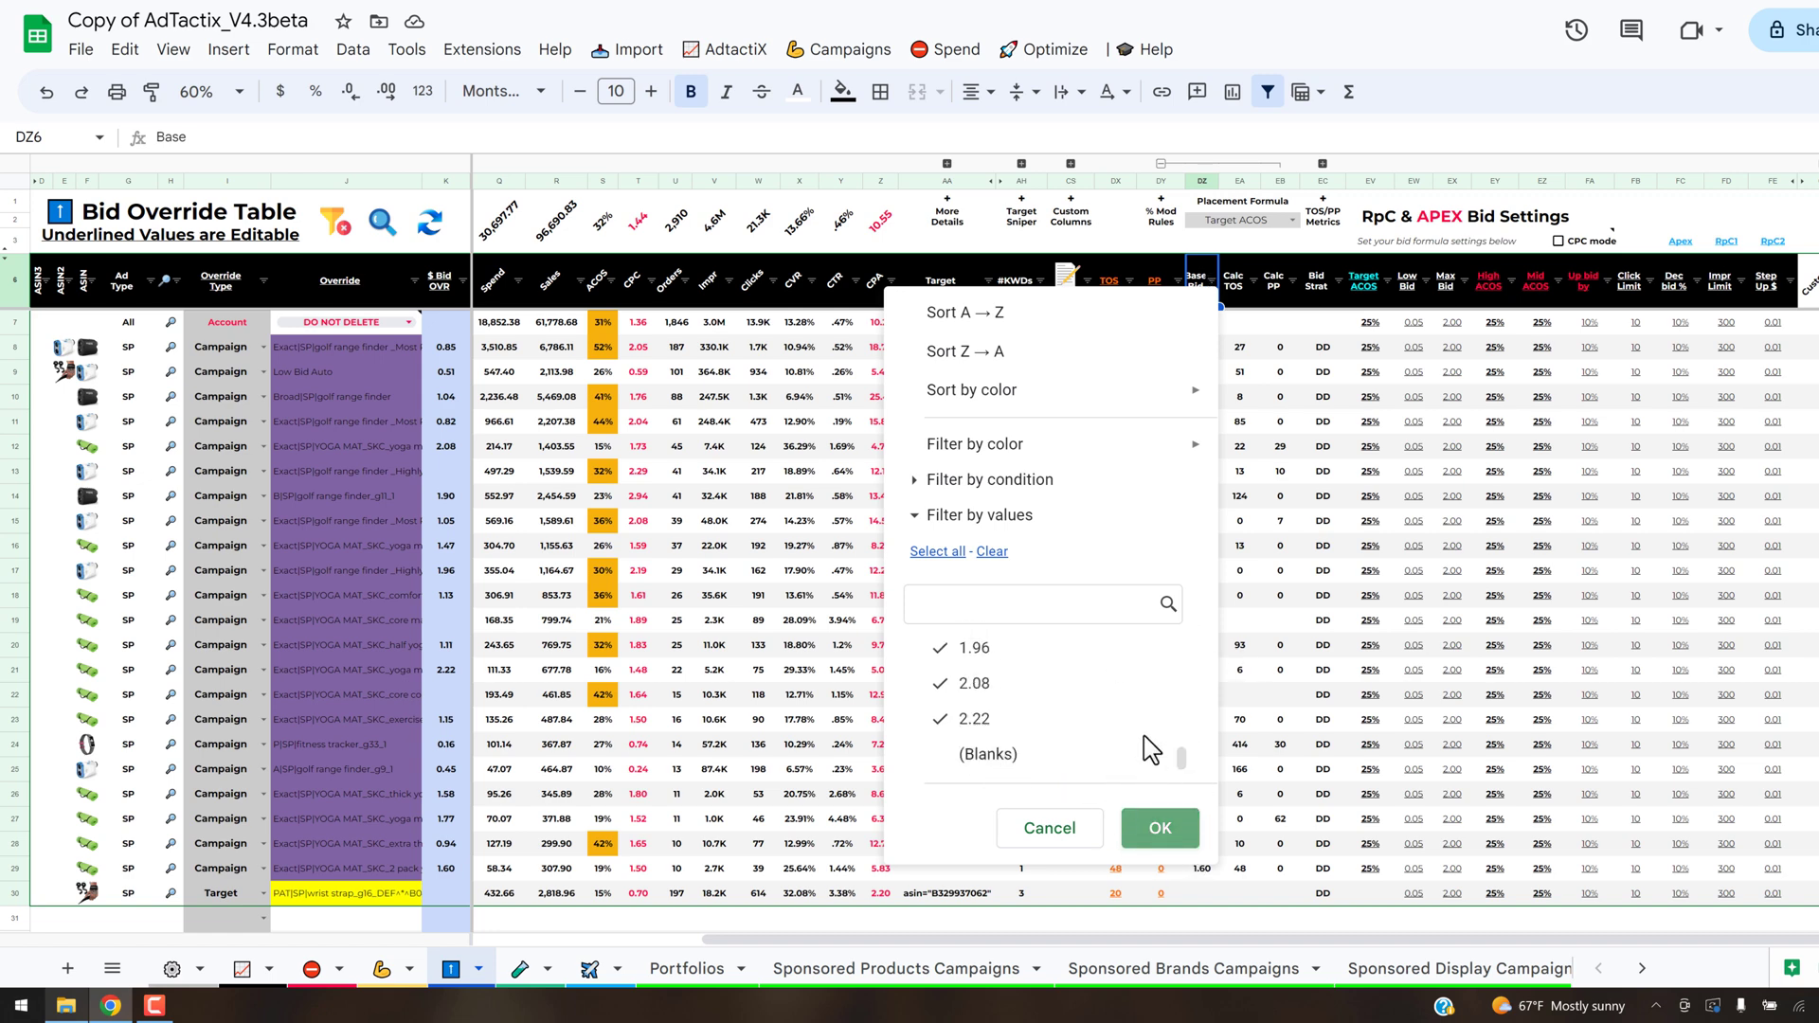
key(Return)
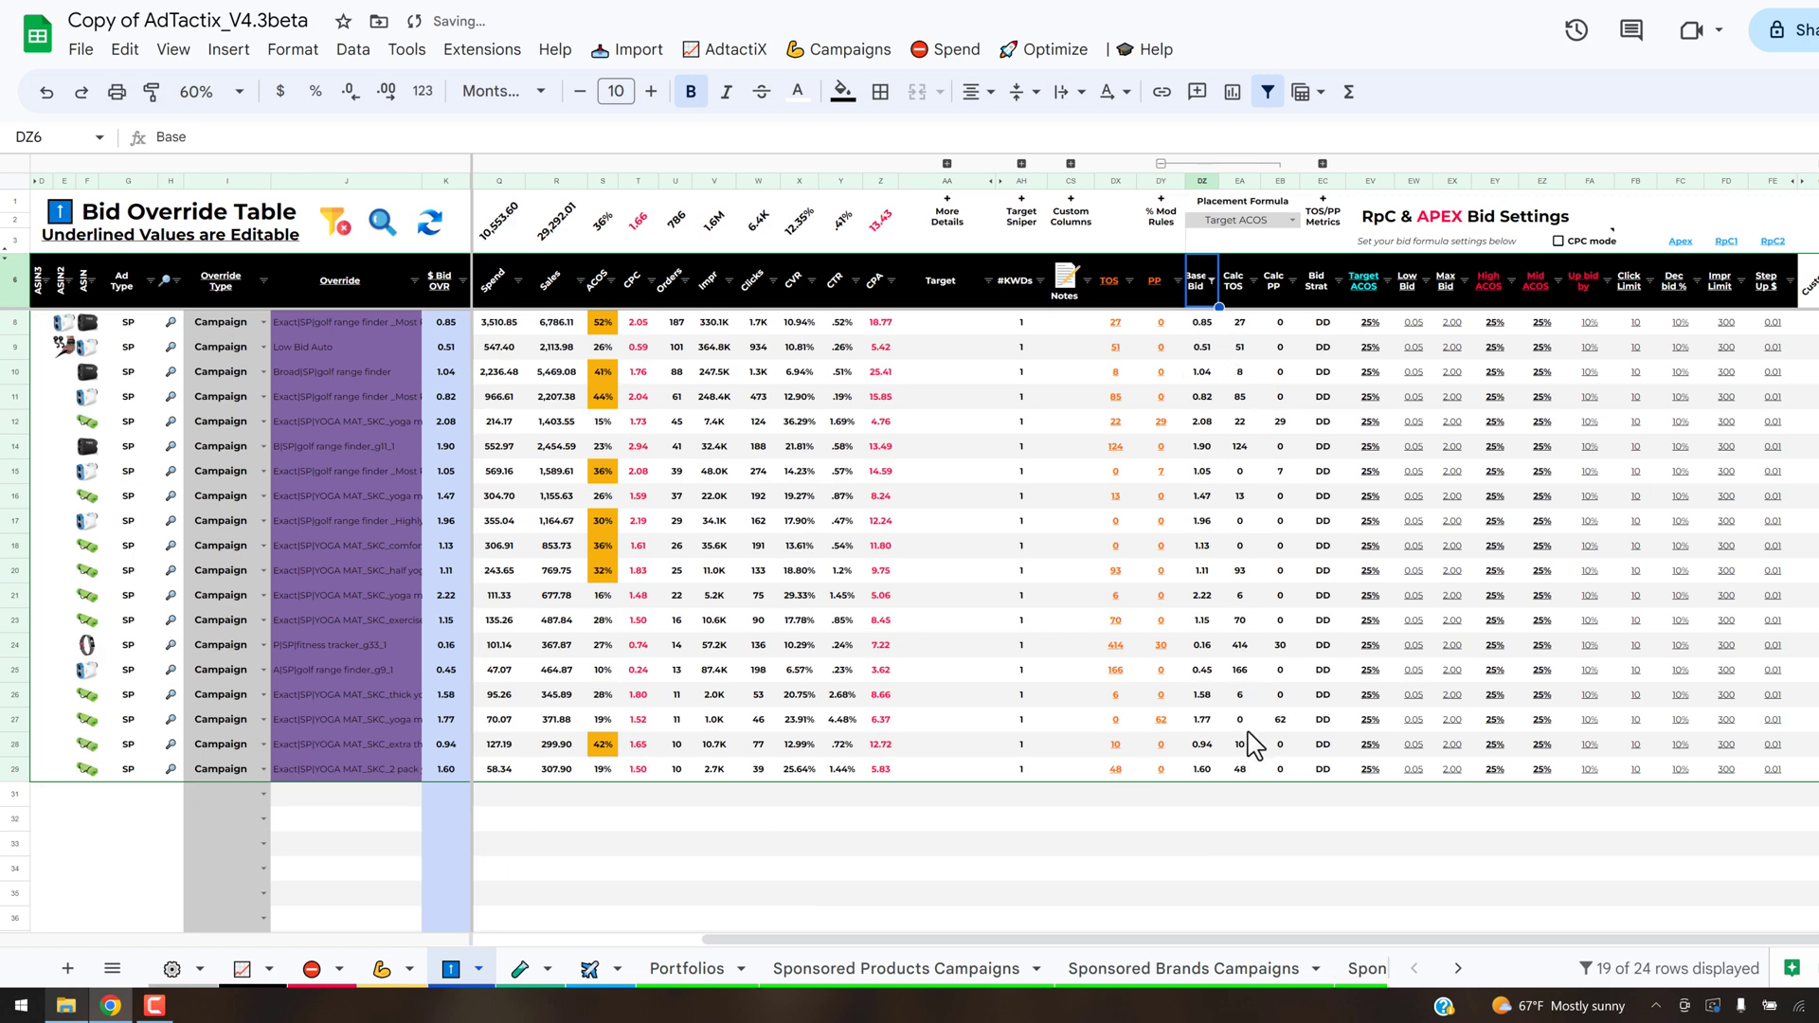
- Copy all filtered Base Bid values into the $ Bid OVR column, starting at the first campaign row
key(Down)
key(ctrl+shift+Down)
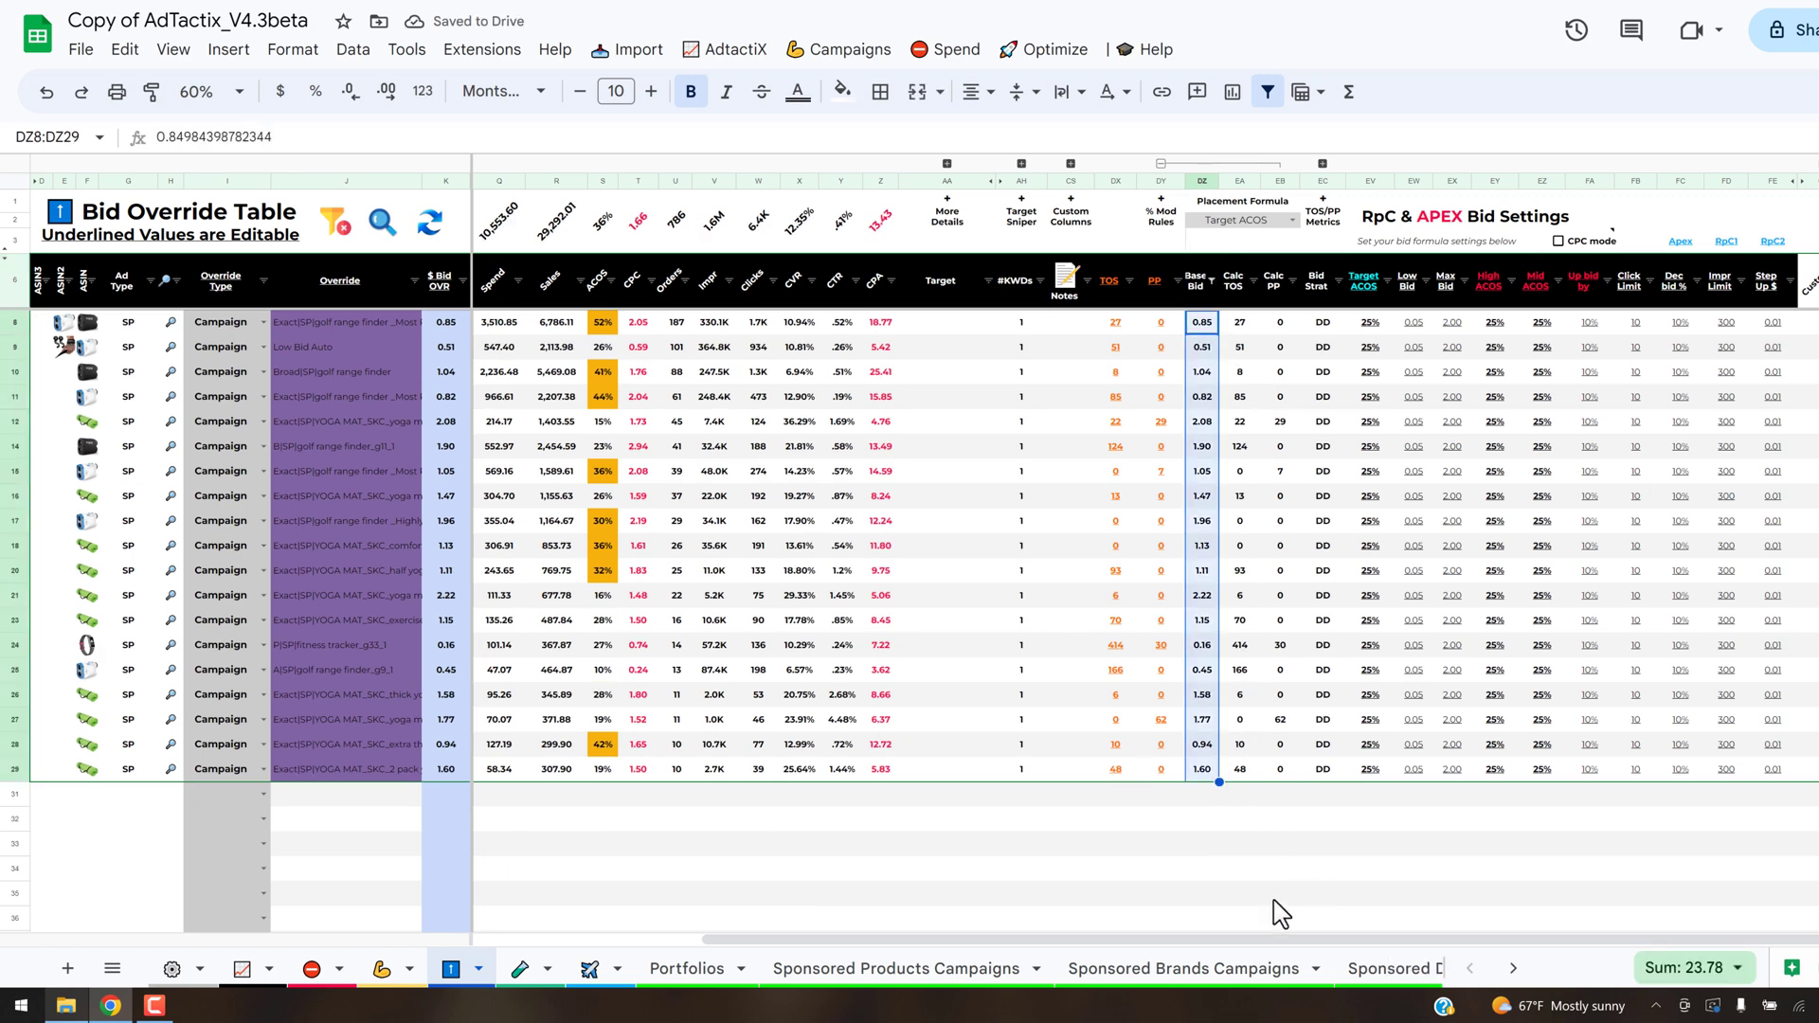
key(ctrl+c)
drag(1334, 944, 820, 948)
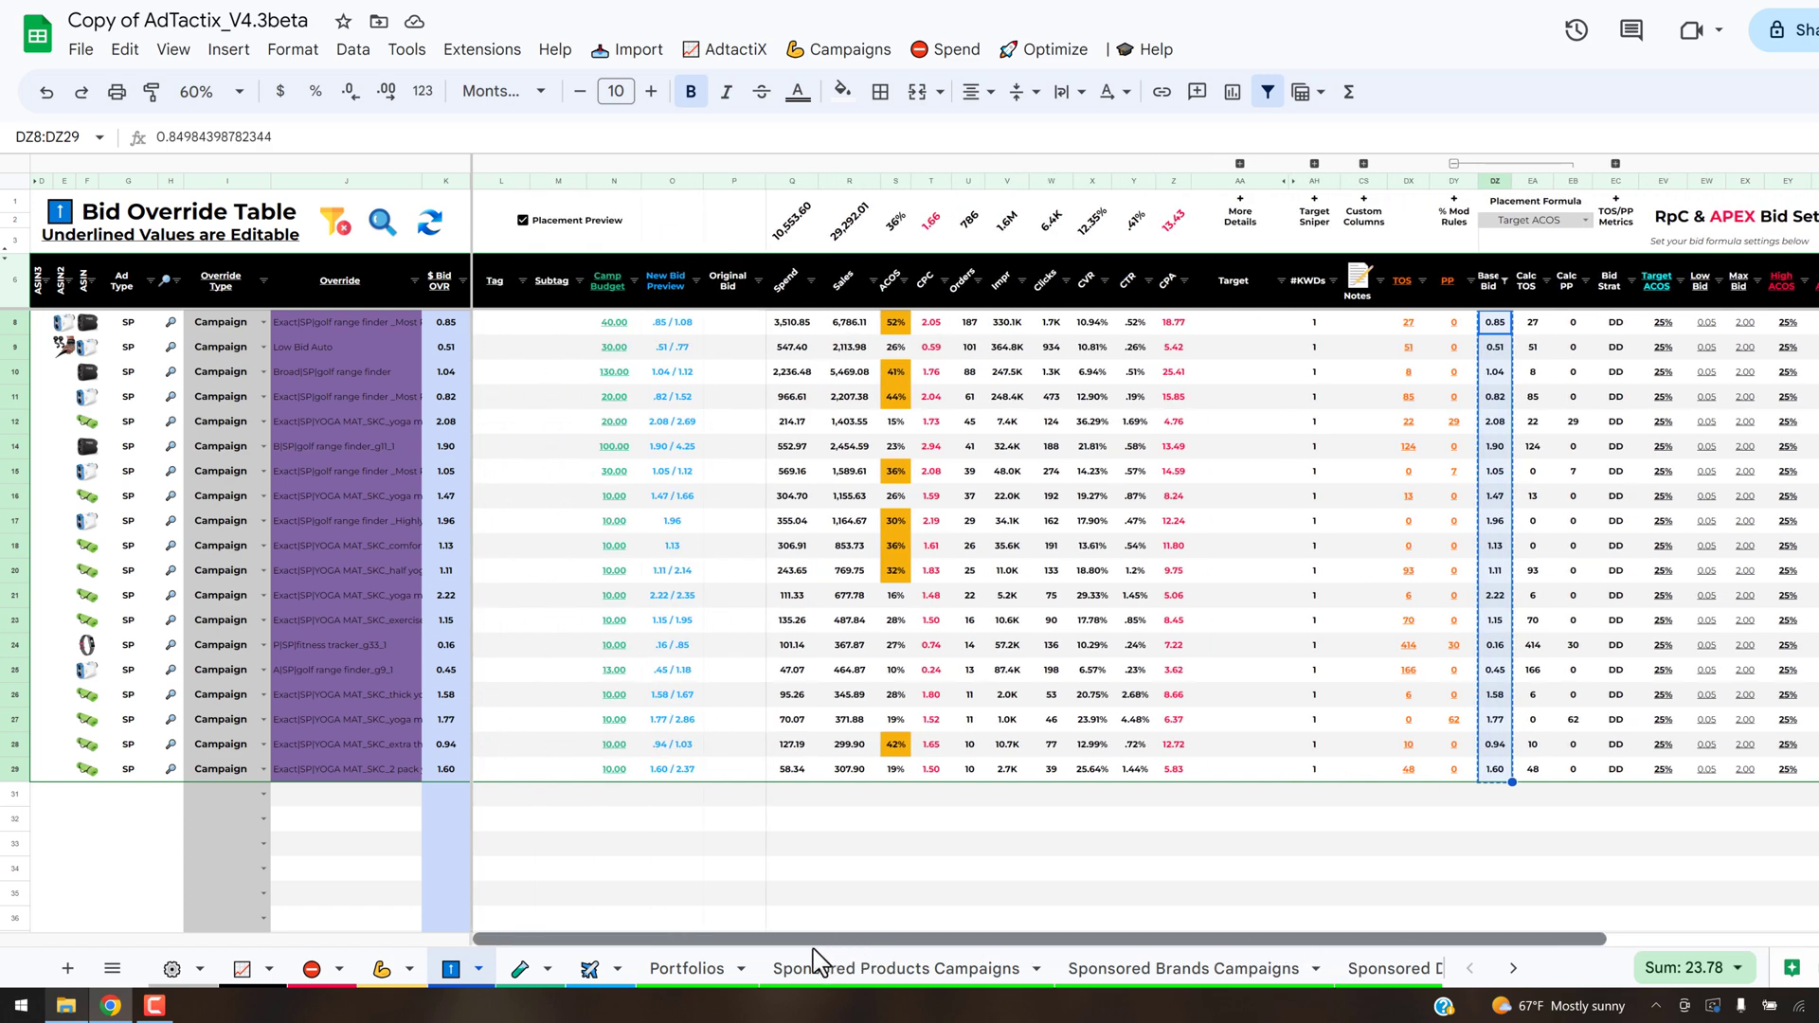
click(449, 325)
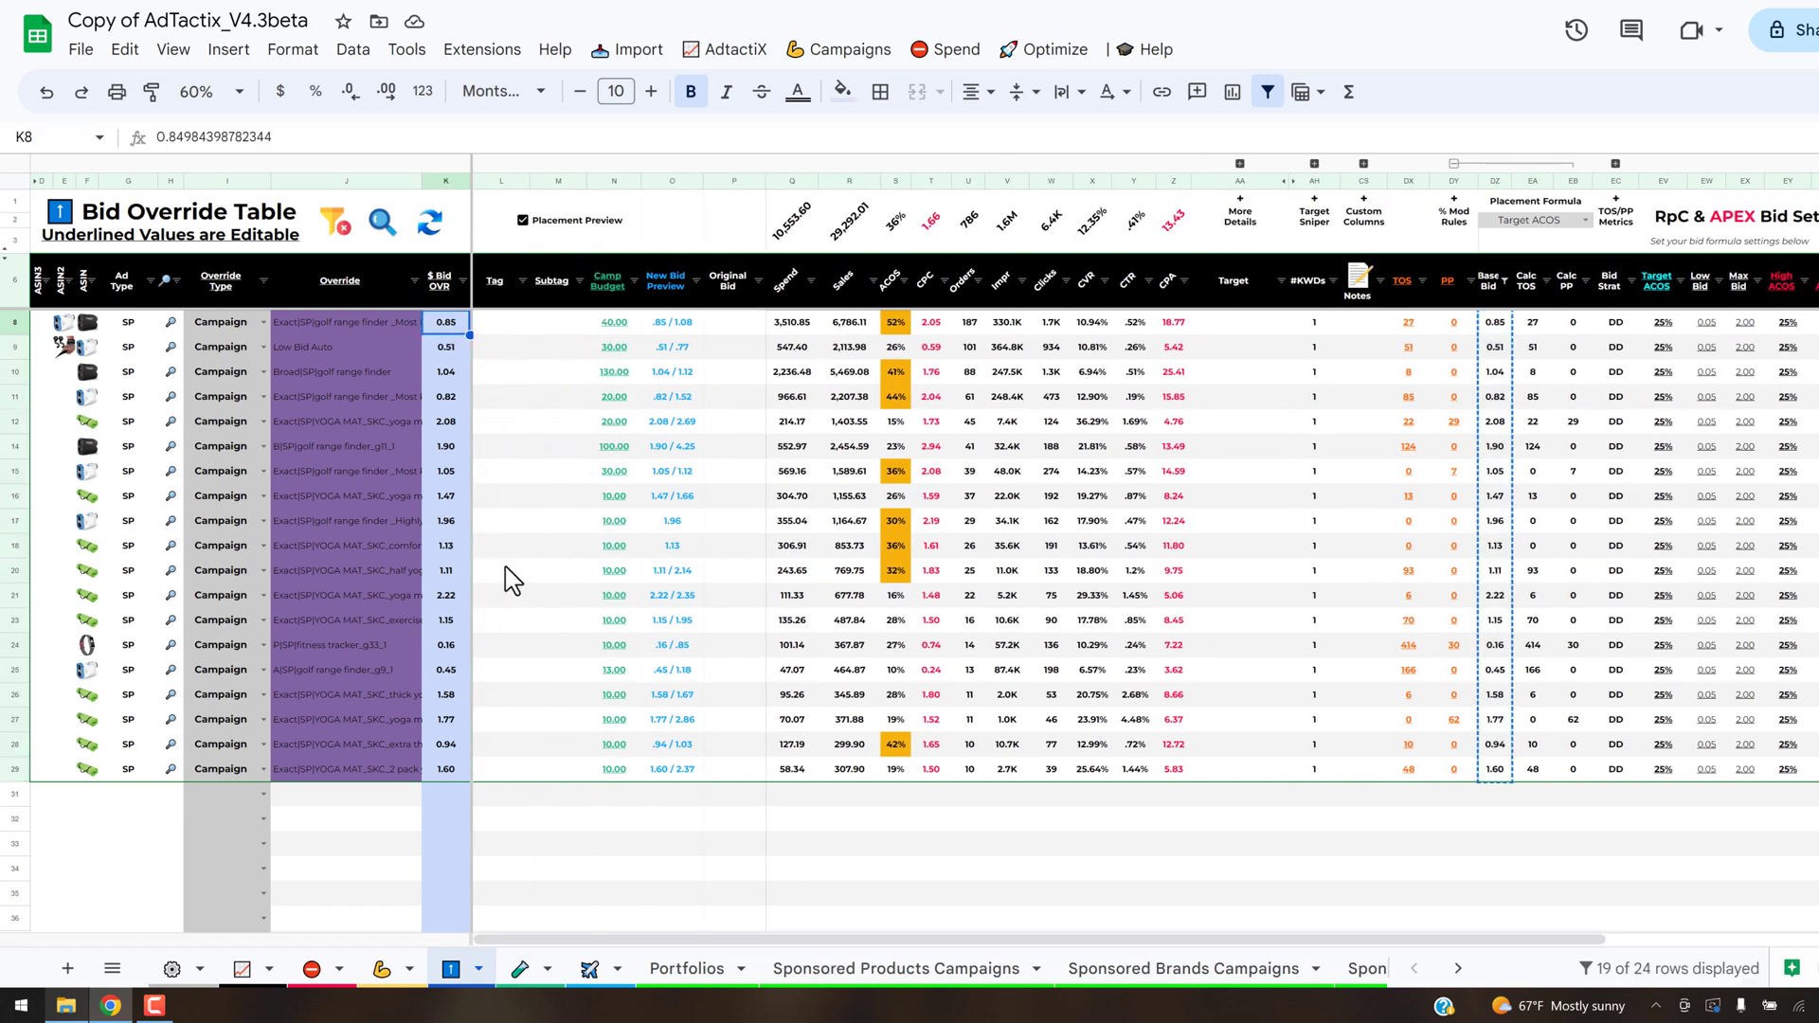
key(ctrl+shift+Down)
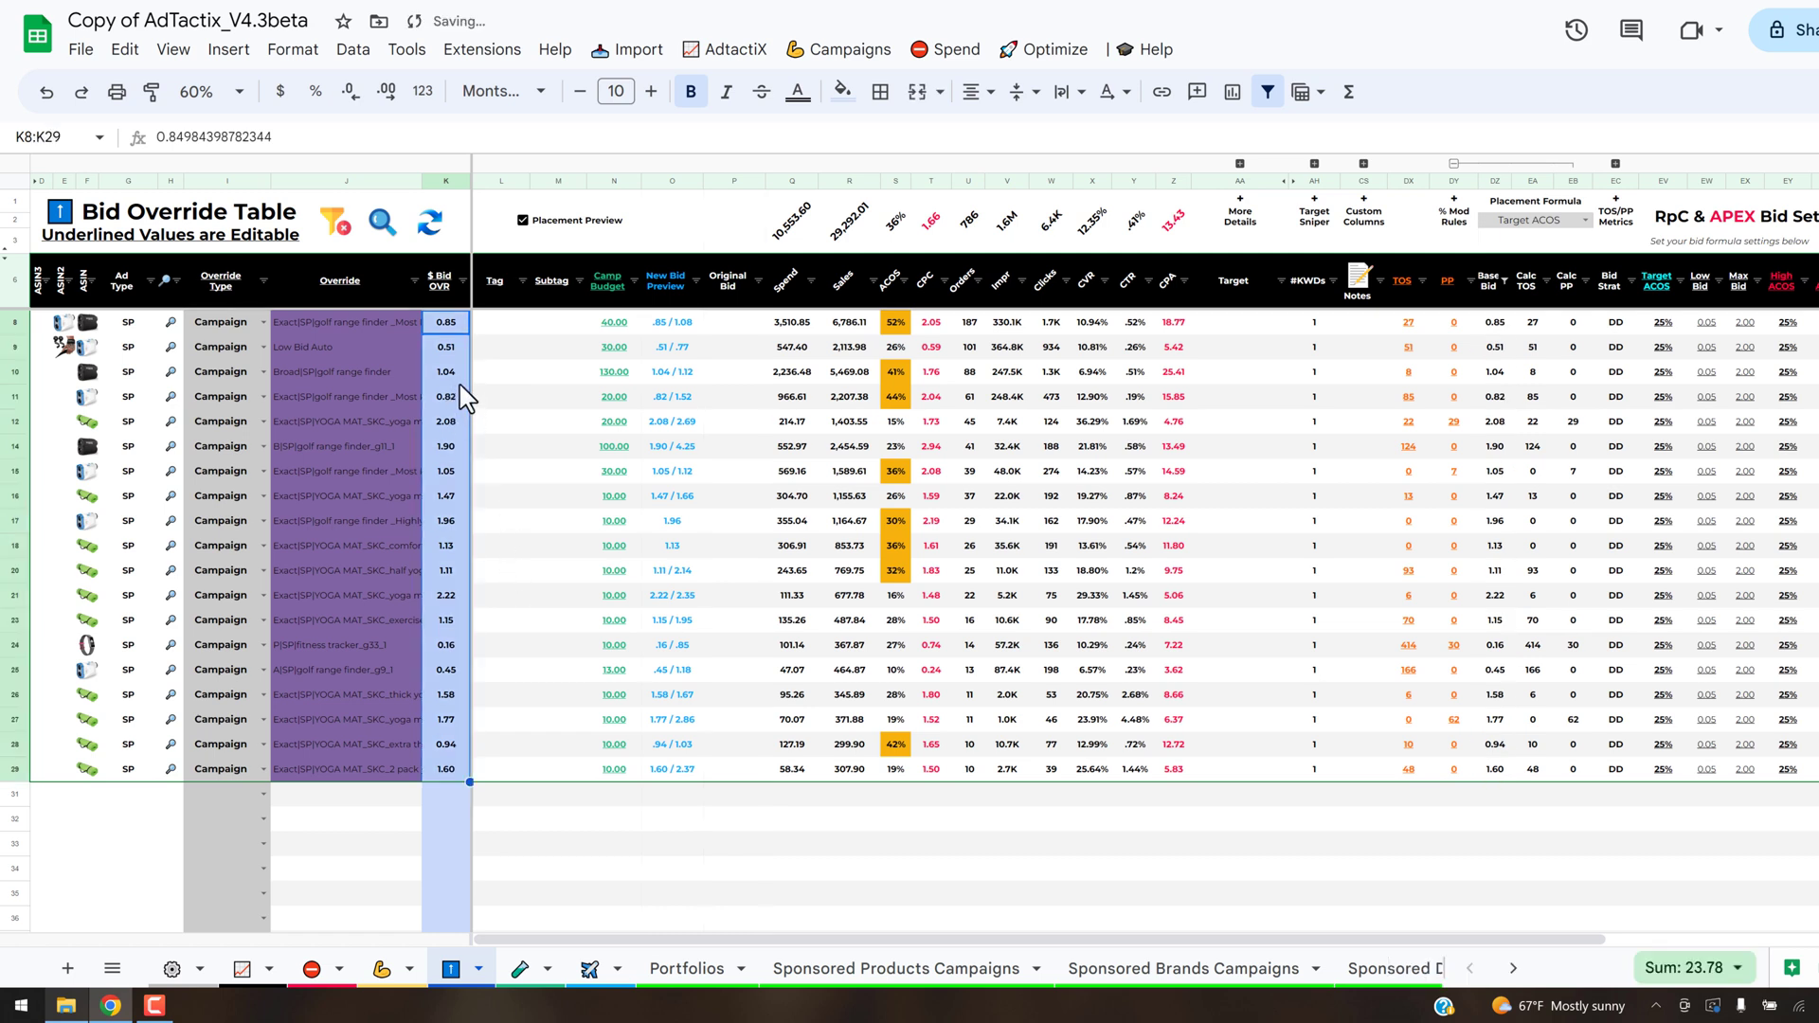
click(1409, 324)
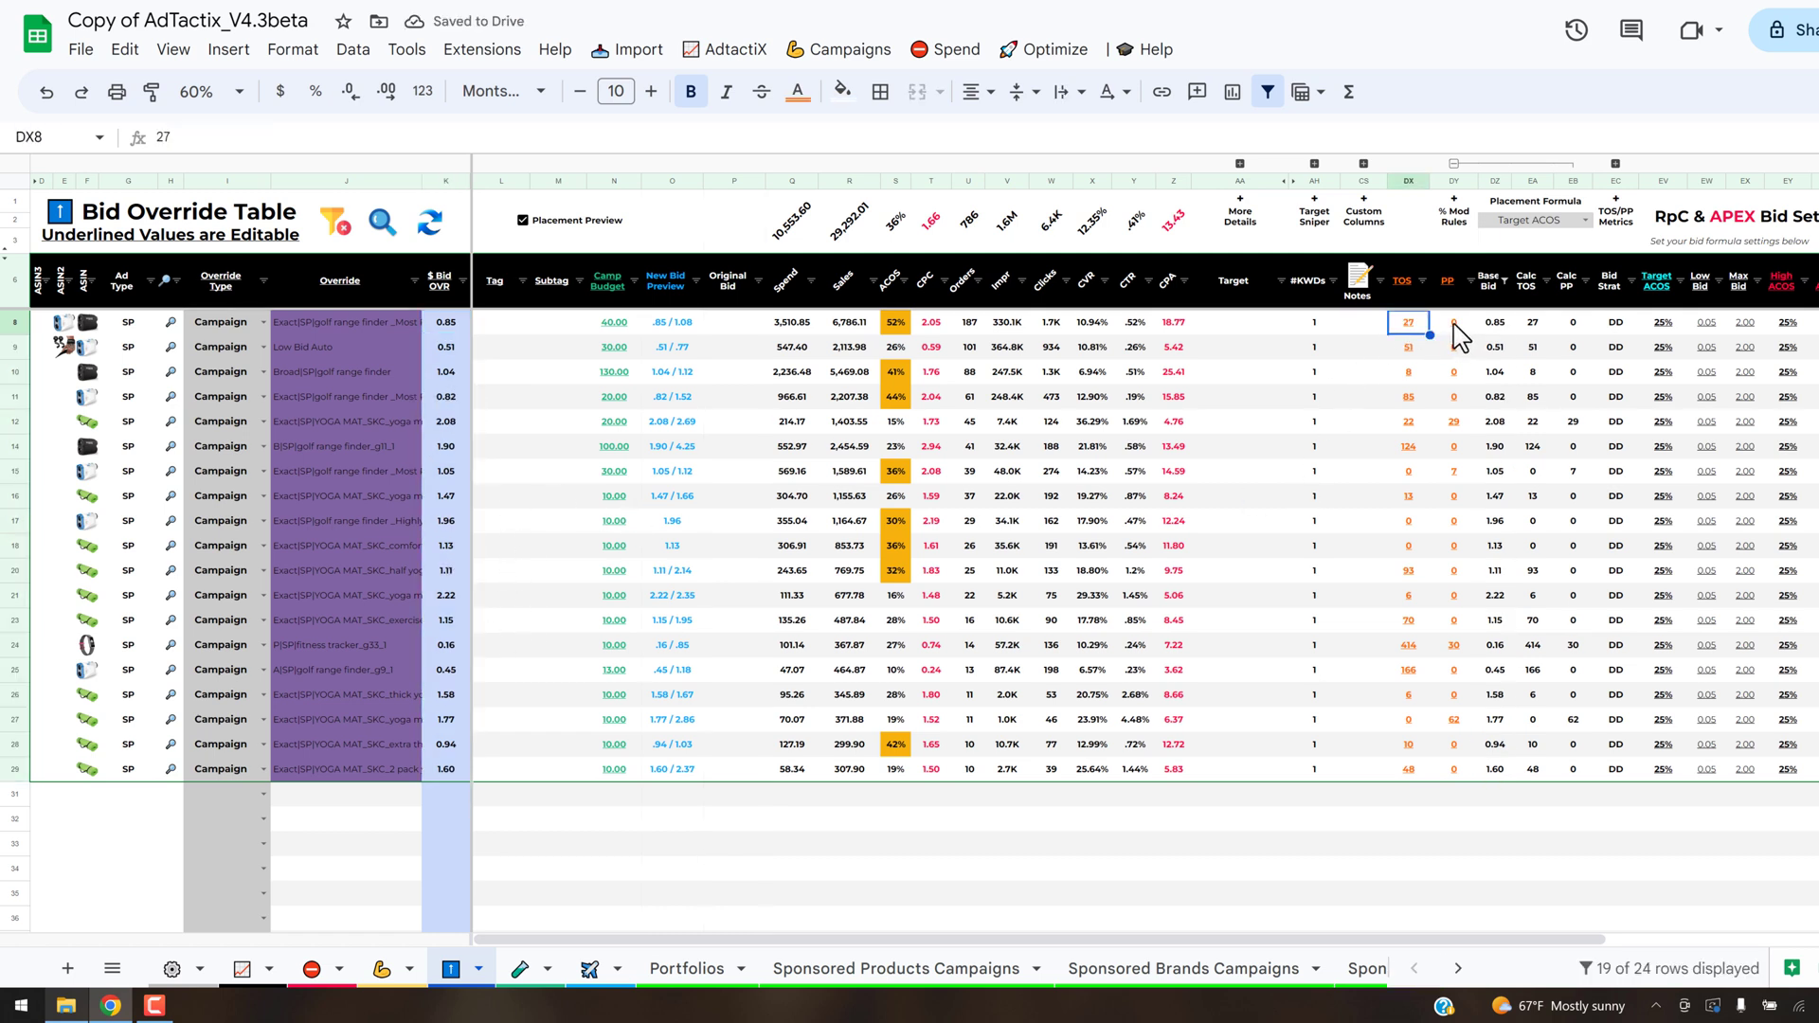
key(shift+Right)
key(ctrl+shift+Down)
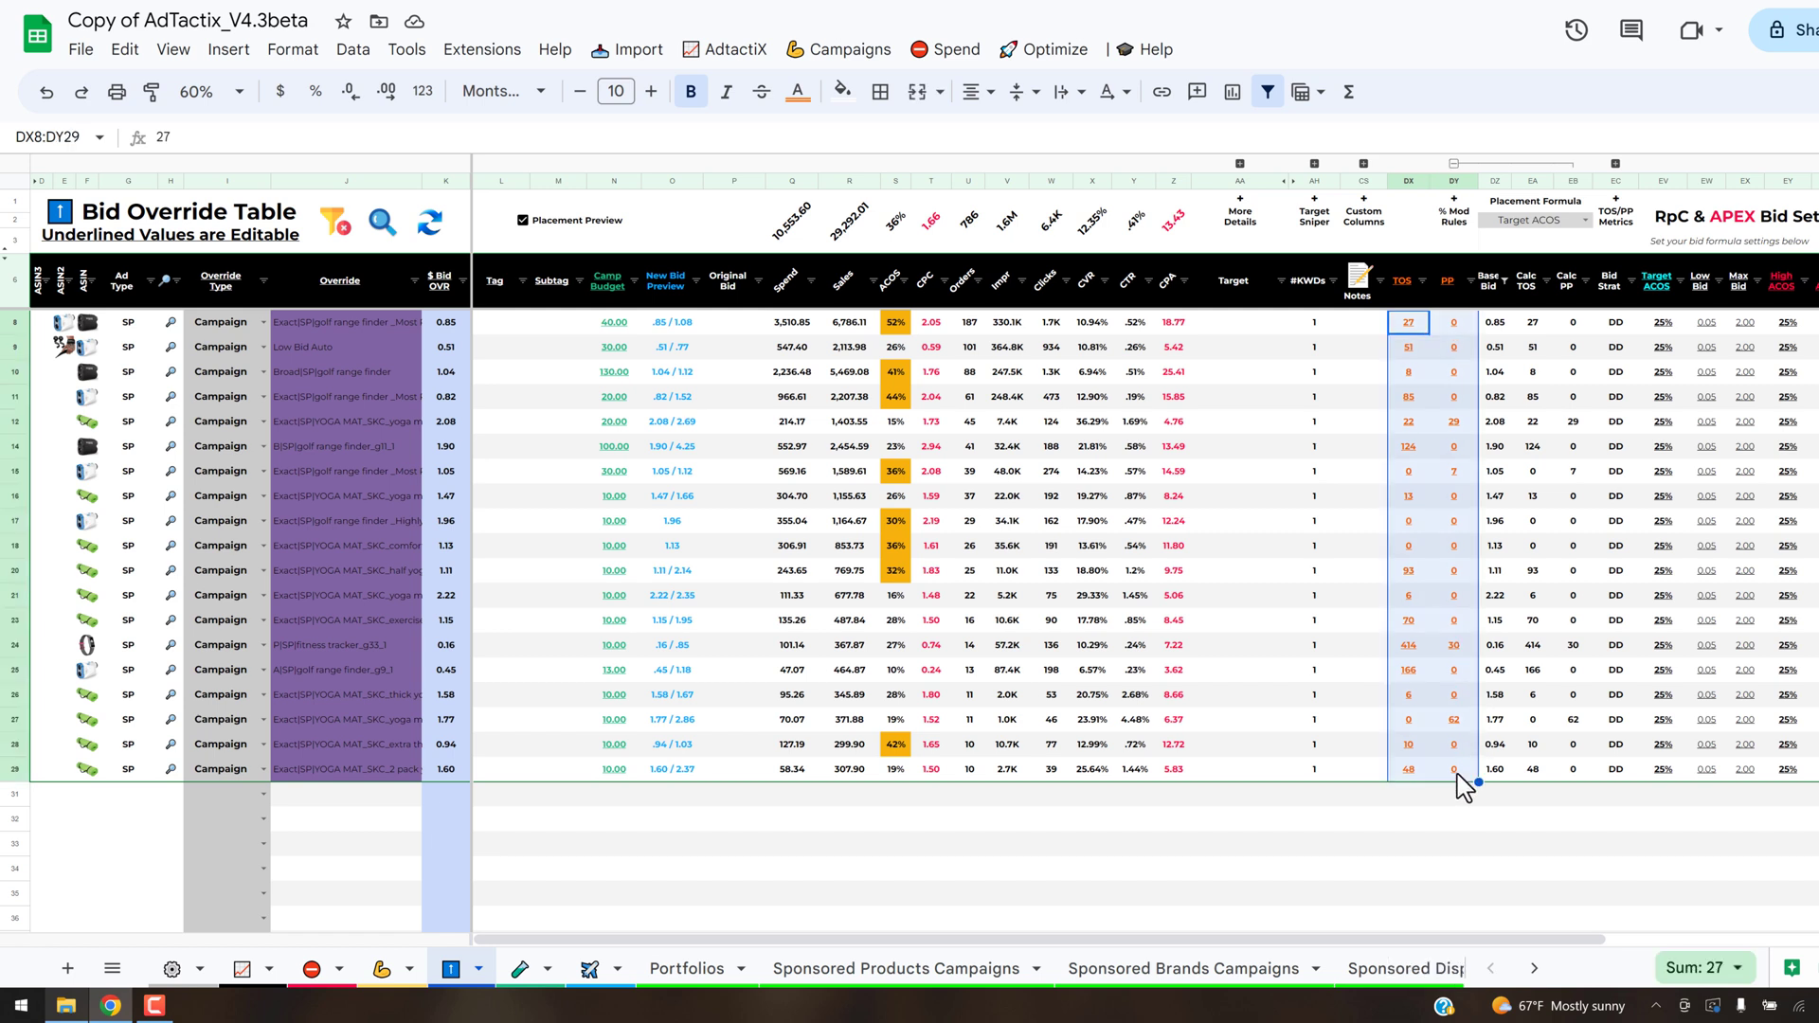
key(ctrl+c)
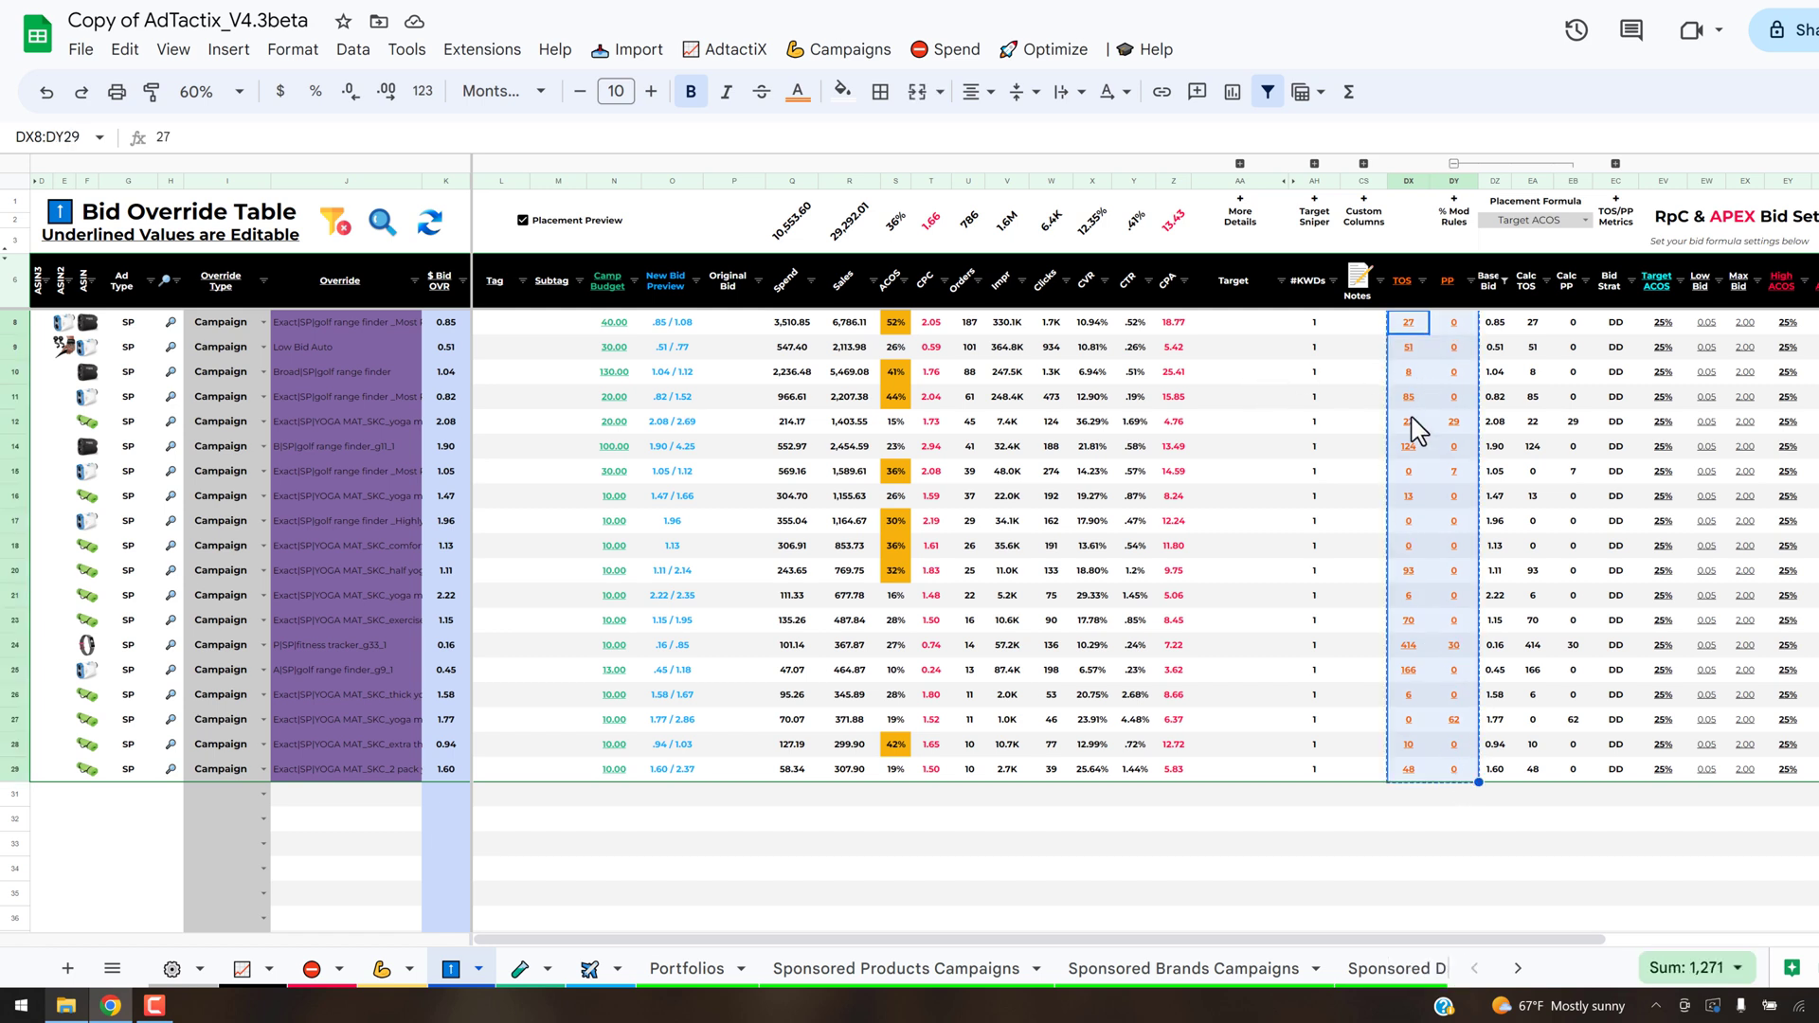
- Copy the filtered Calc TOS and Calc PP values and paste them as values into the TOS and PP columns
click(1532, 322)
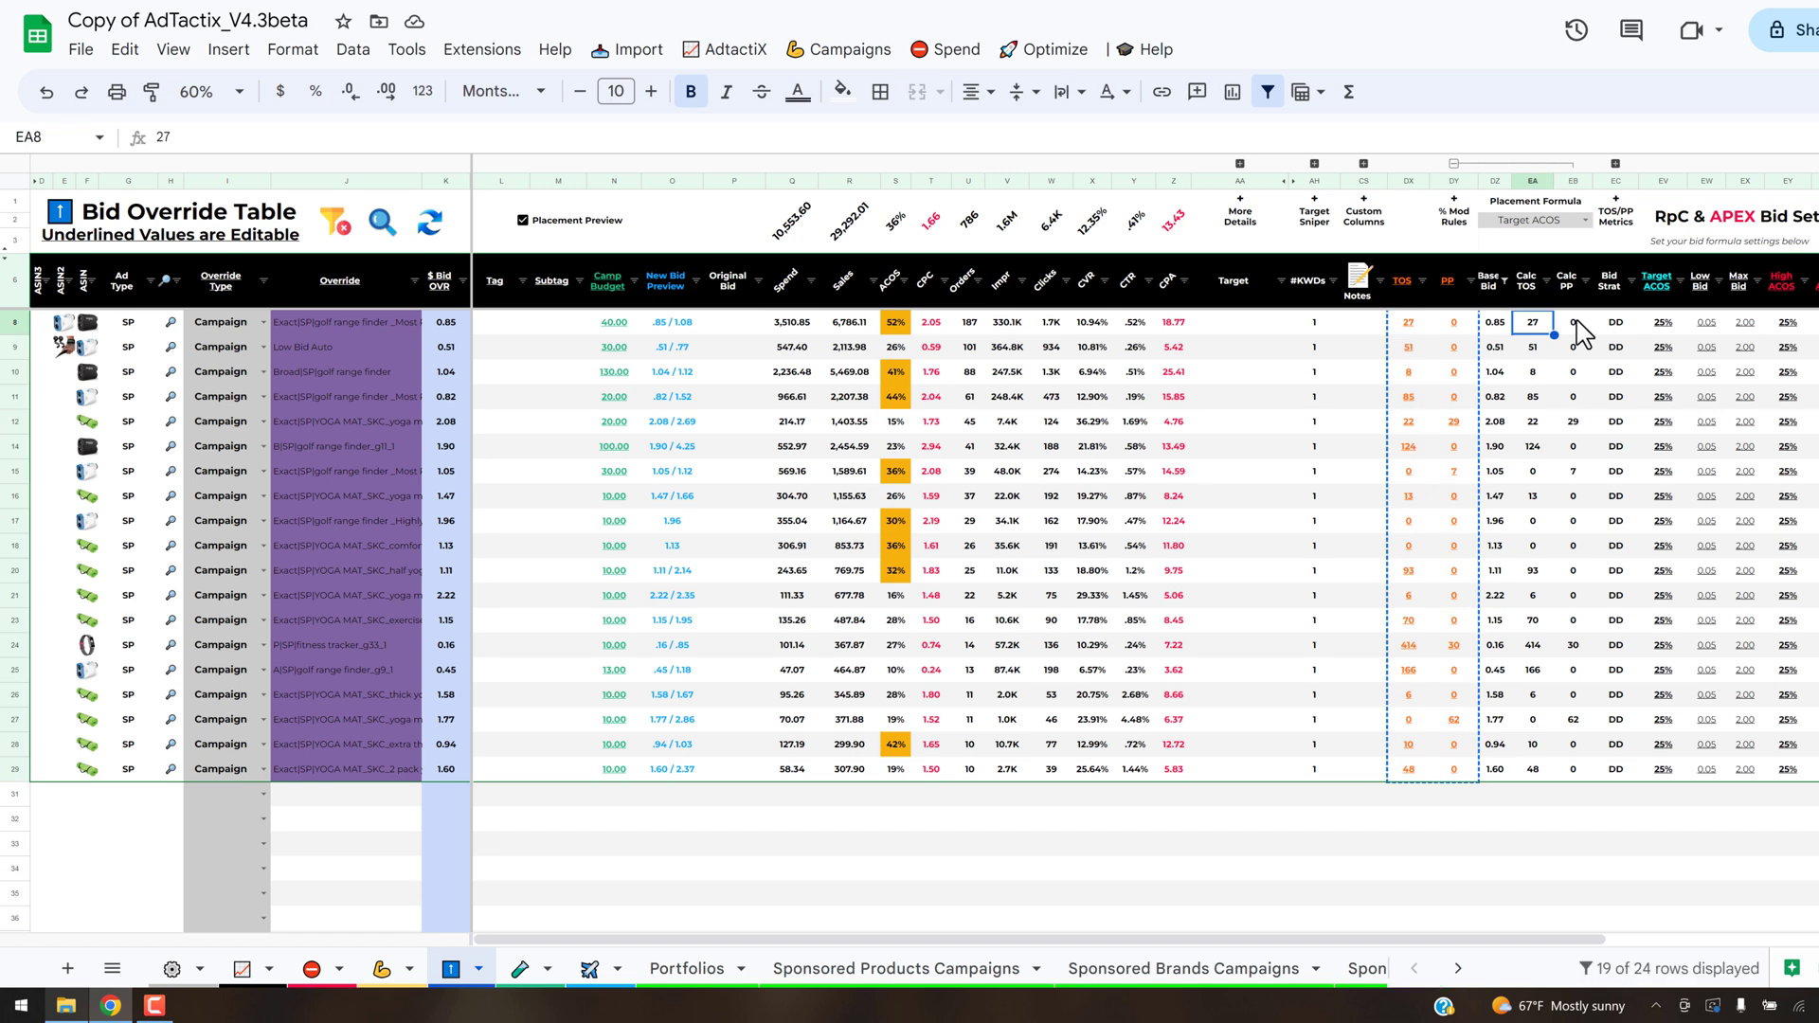
shift+click(1574, 322)
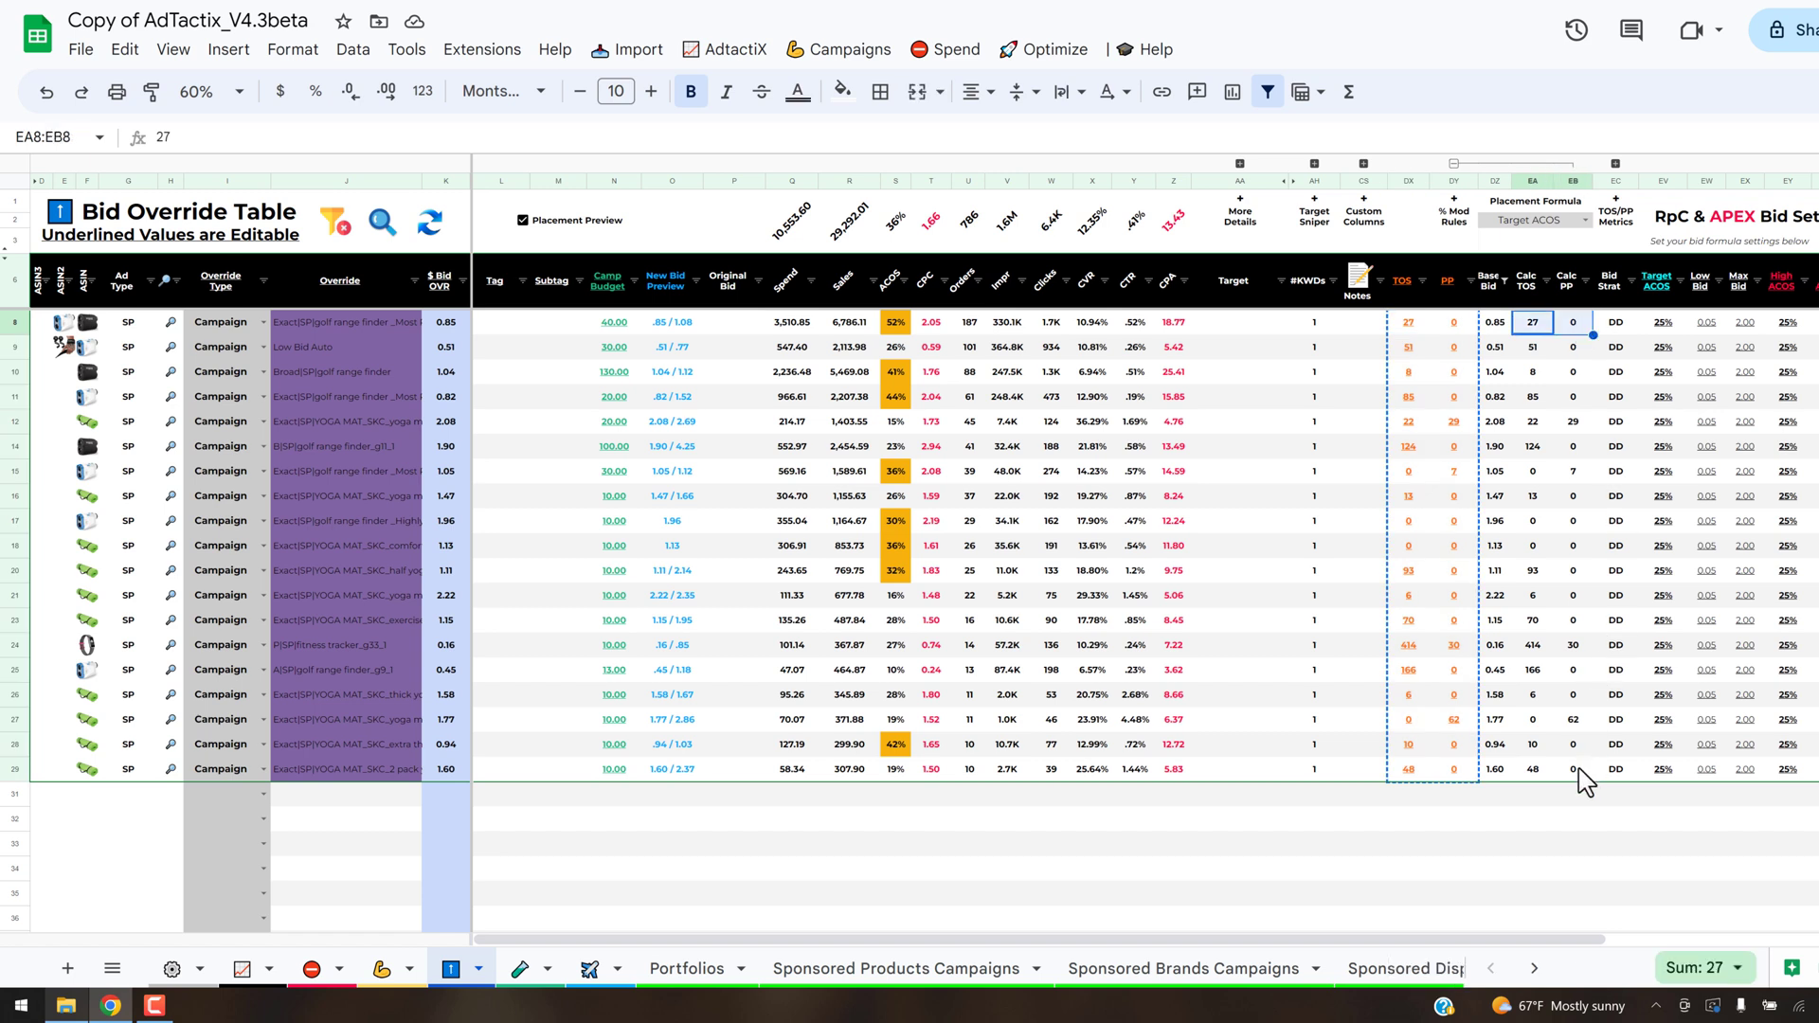
key(ctrl+shift+Down)
key(ctrl+c)
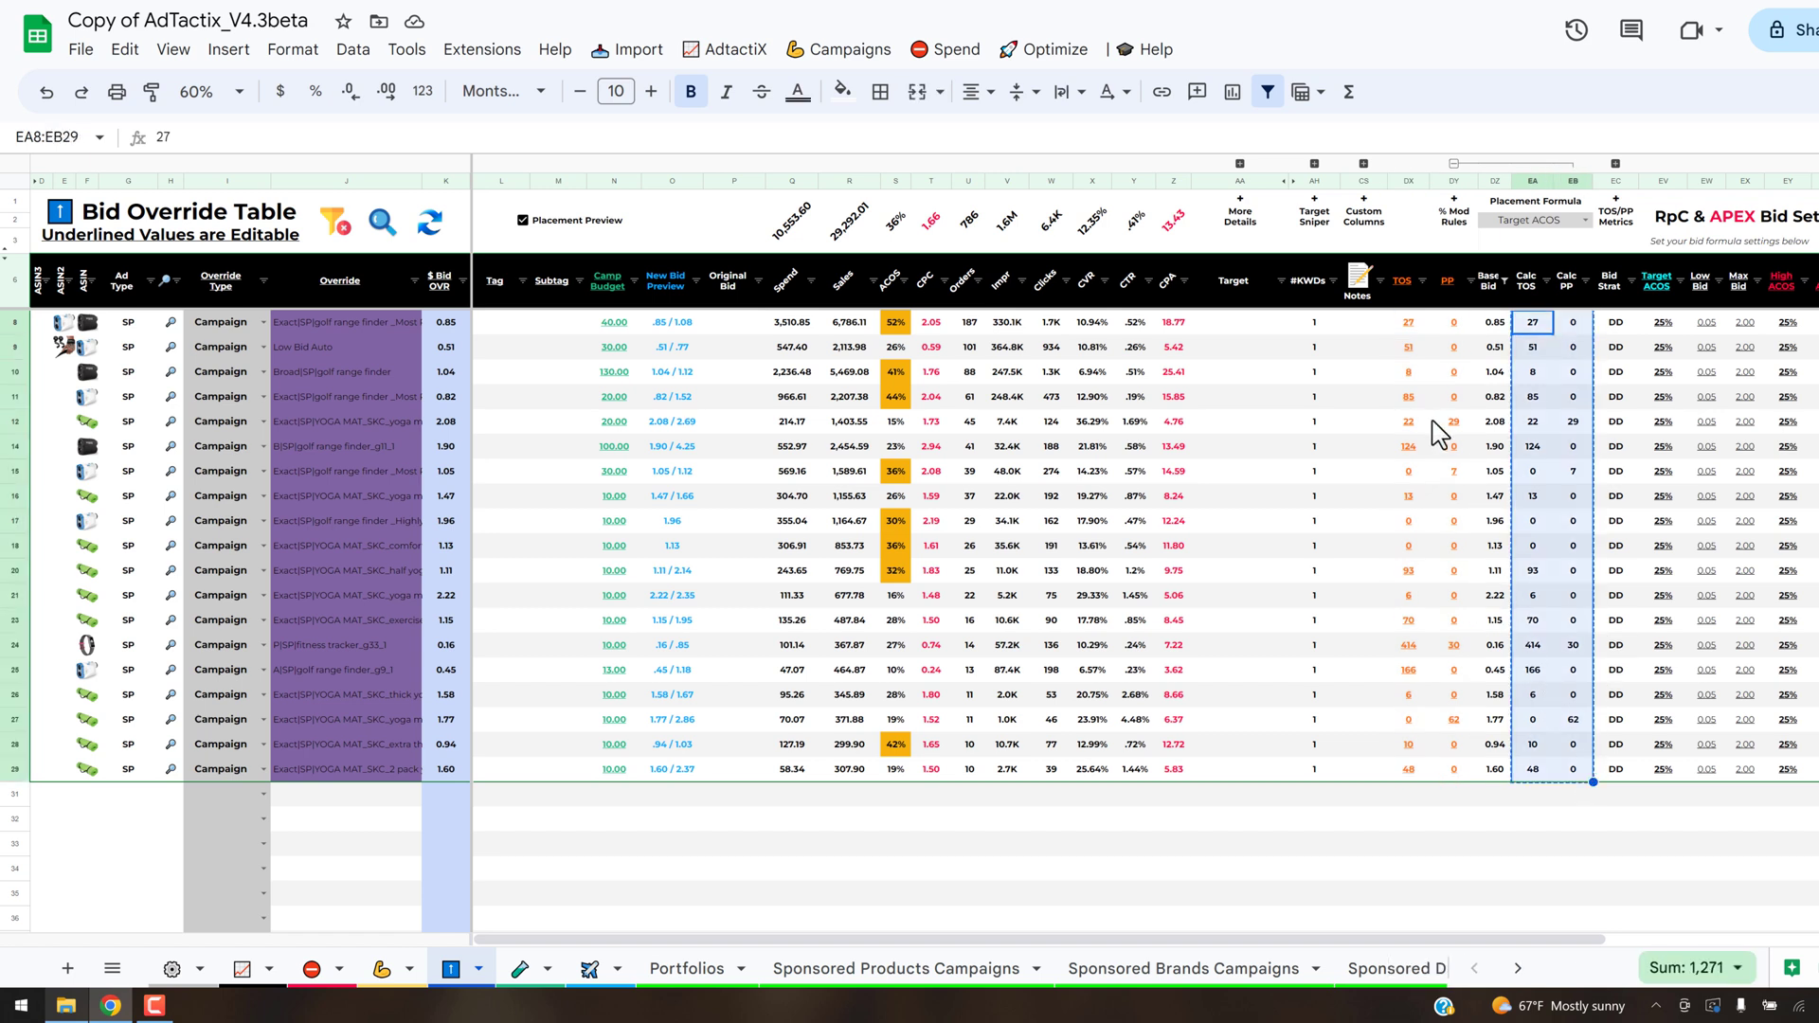
click(1409, 324)
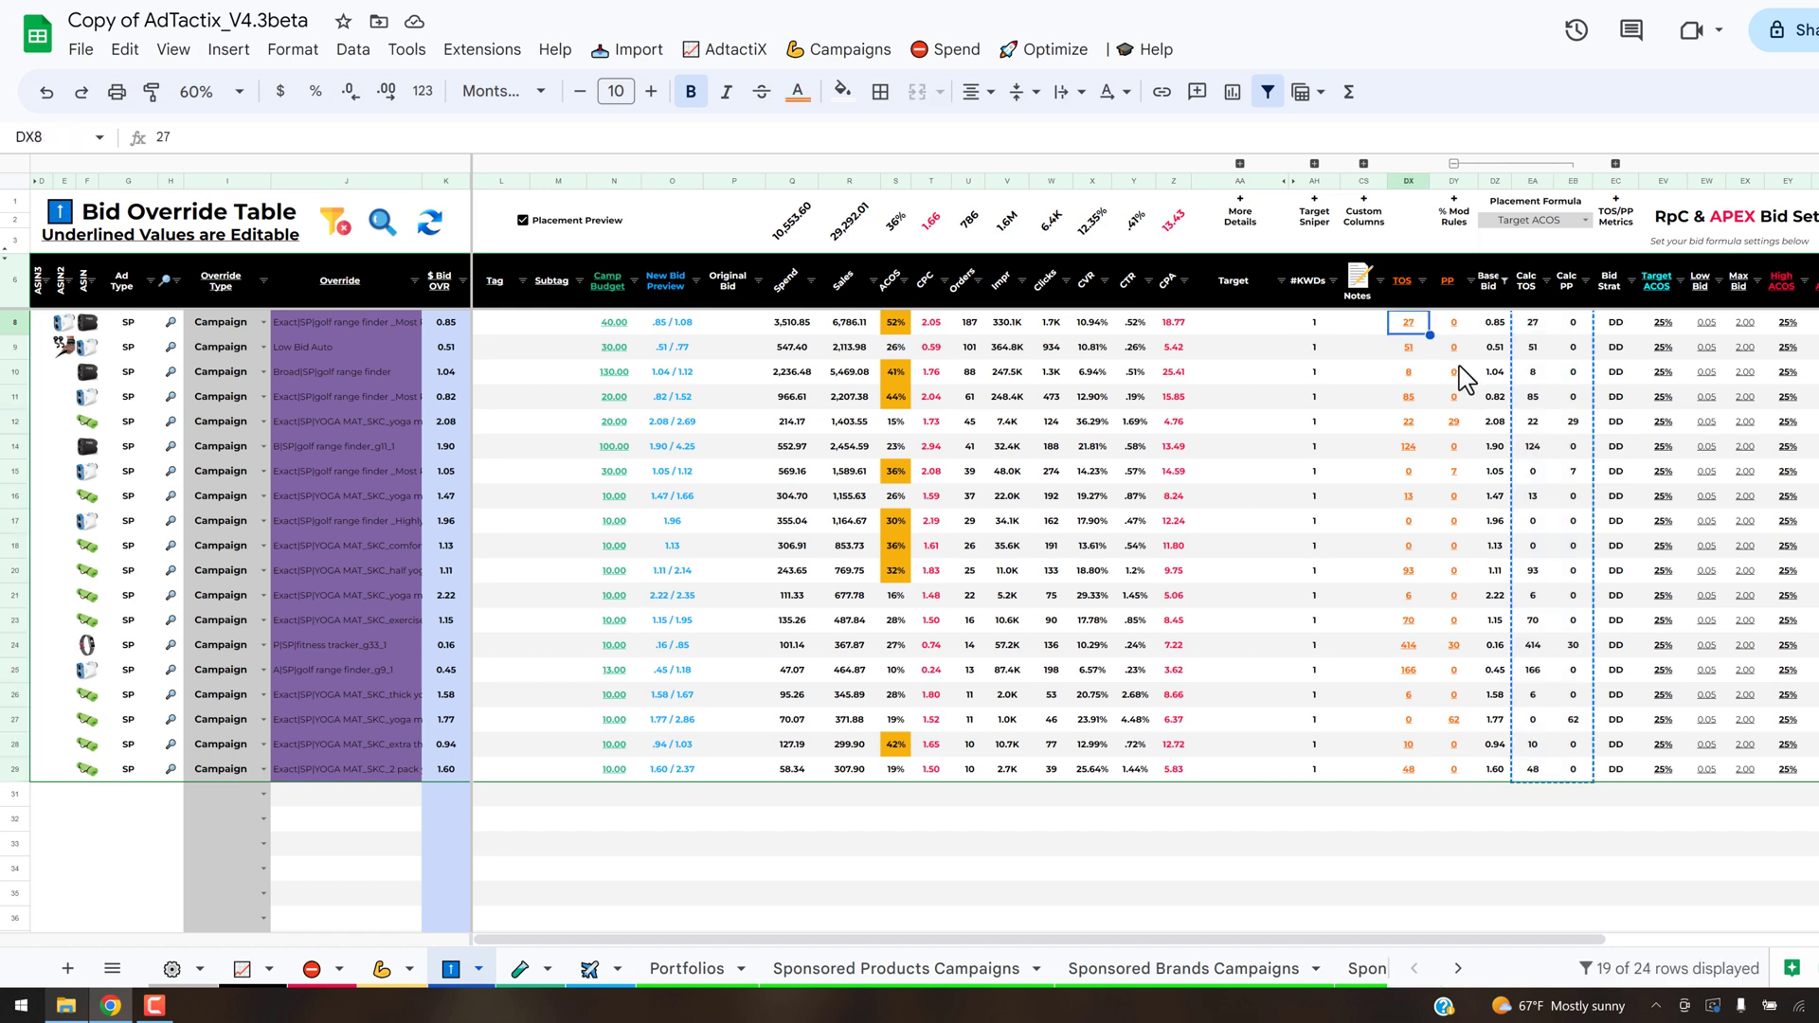
key(ctrl+shift+v)
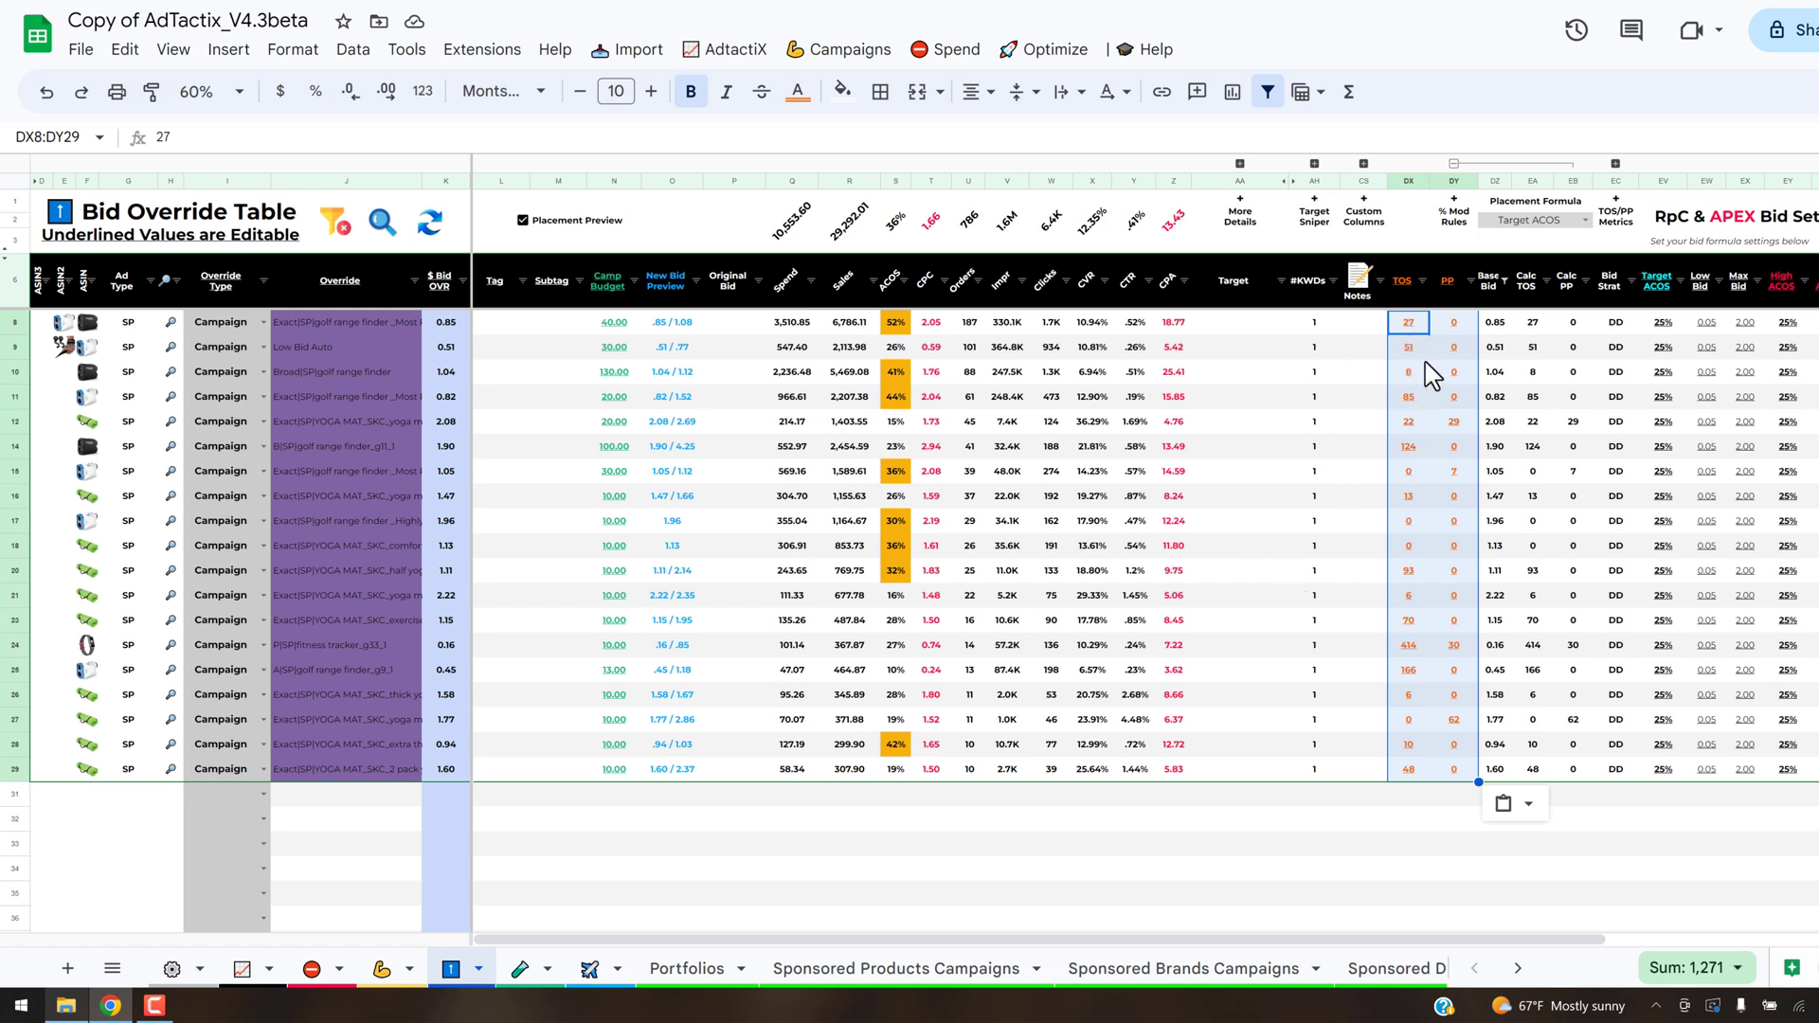
click(1381, 867)
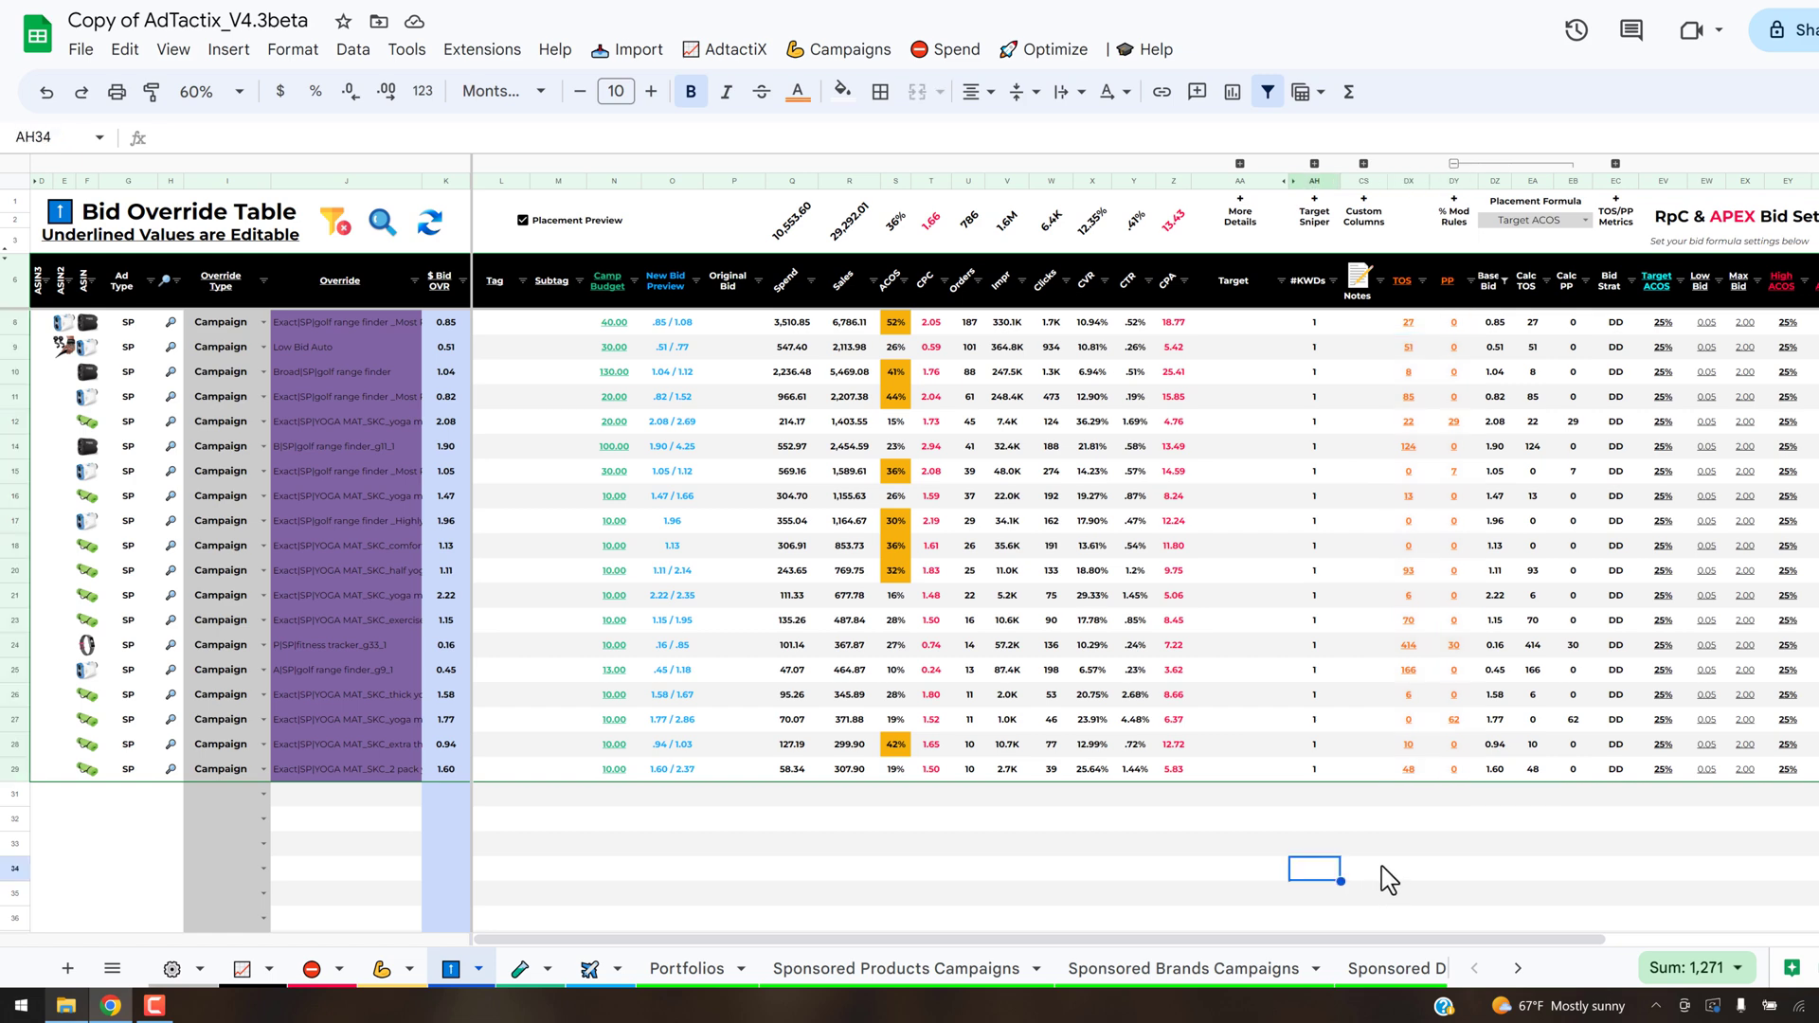
- Run the Bid Override Table's fine-tuning operation that updates the placement modifiers in the Sponsored Products Campaigns sheet
click(1047, 57)
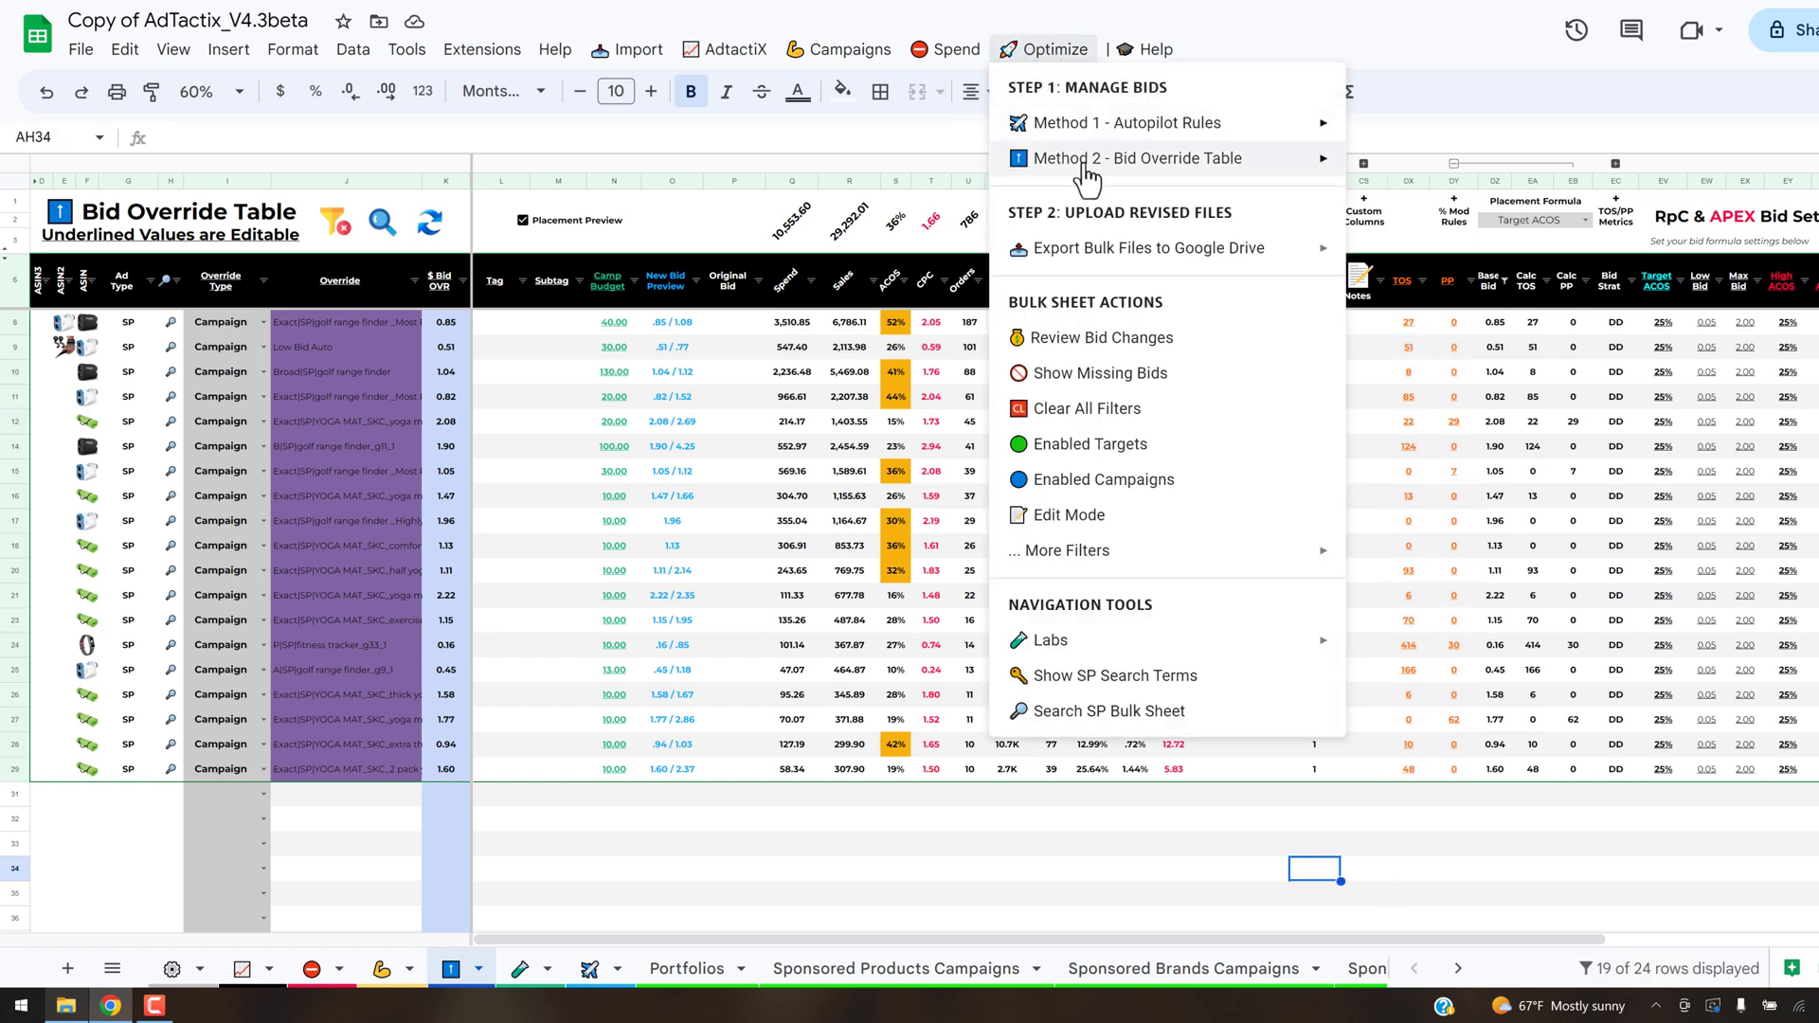
mouse_move(1085, 159)
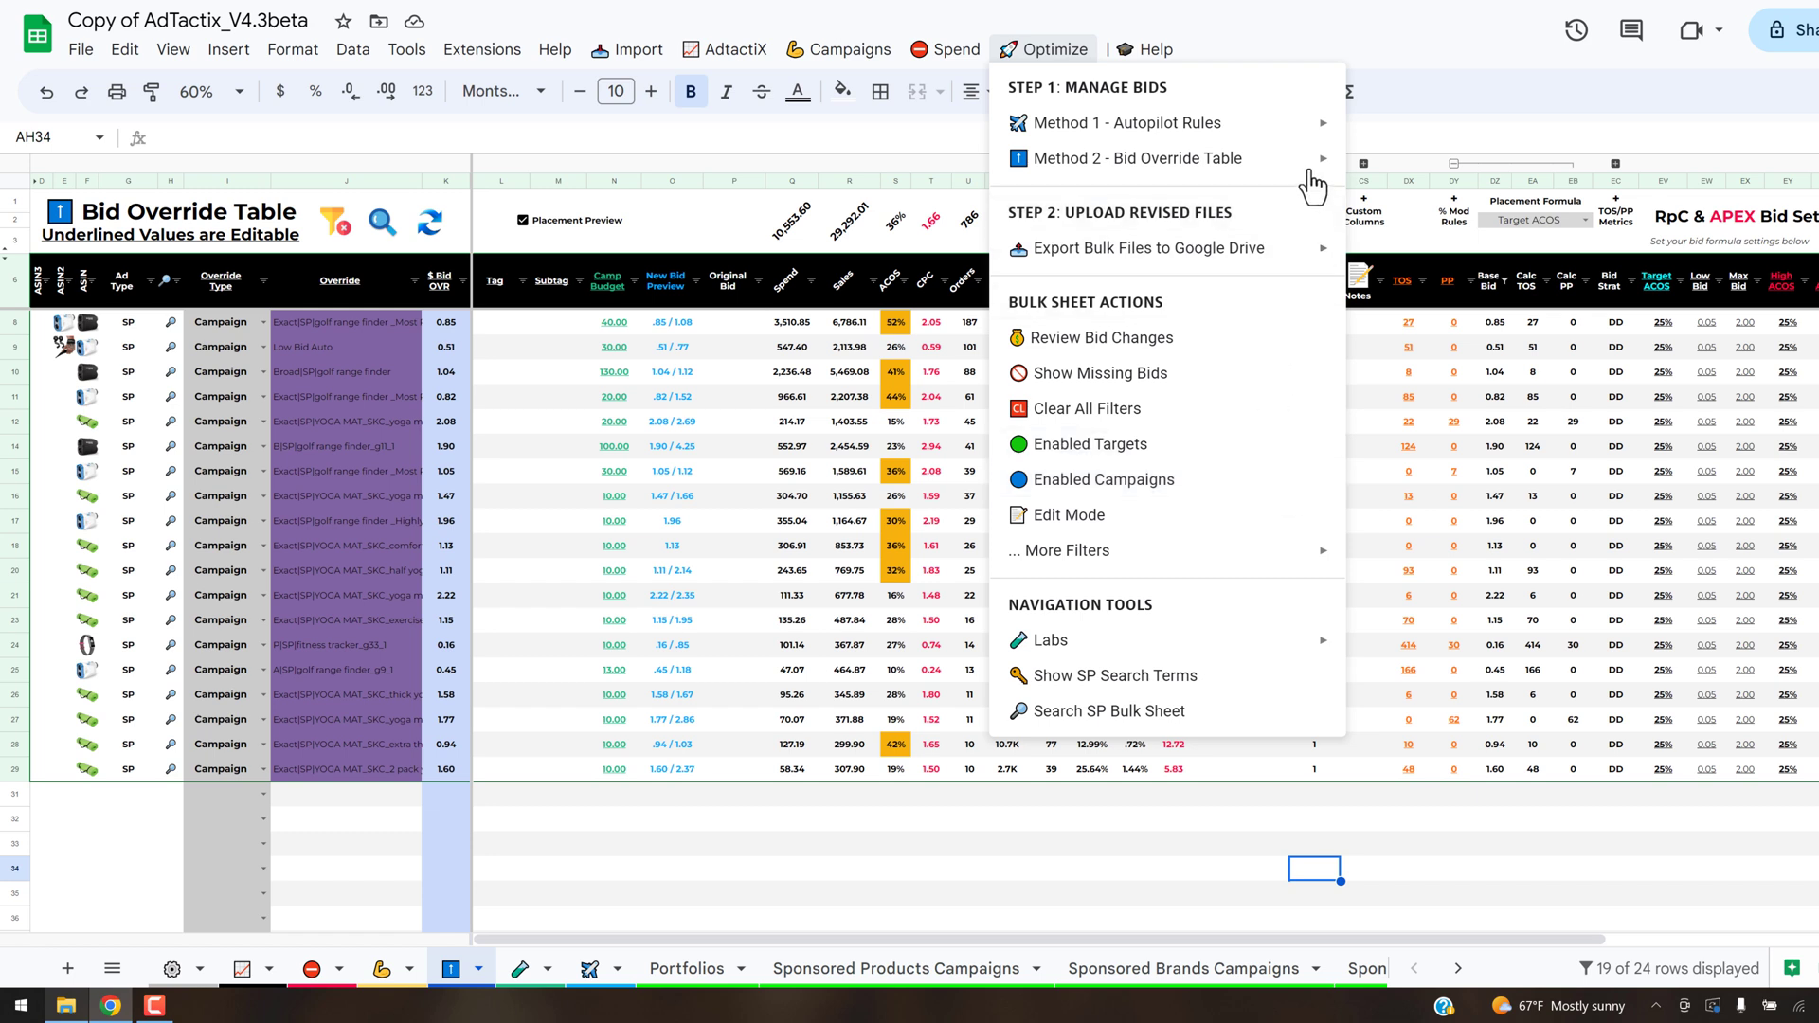
mouse_move(1313, 163)
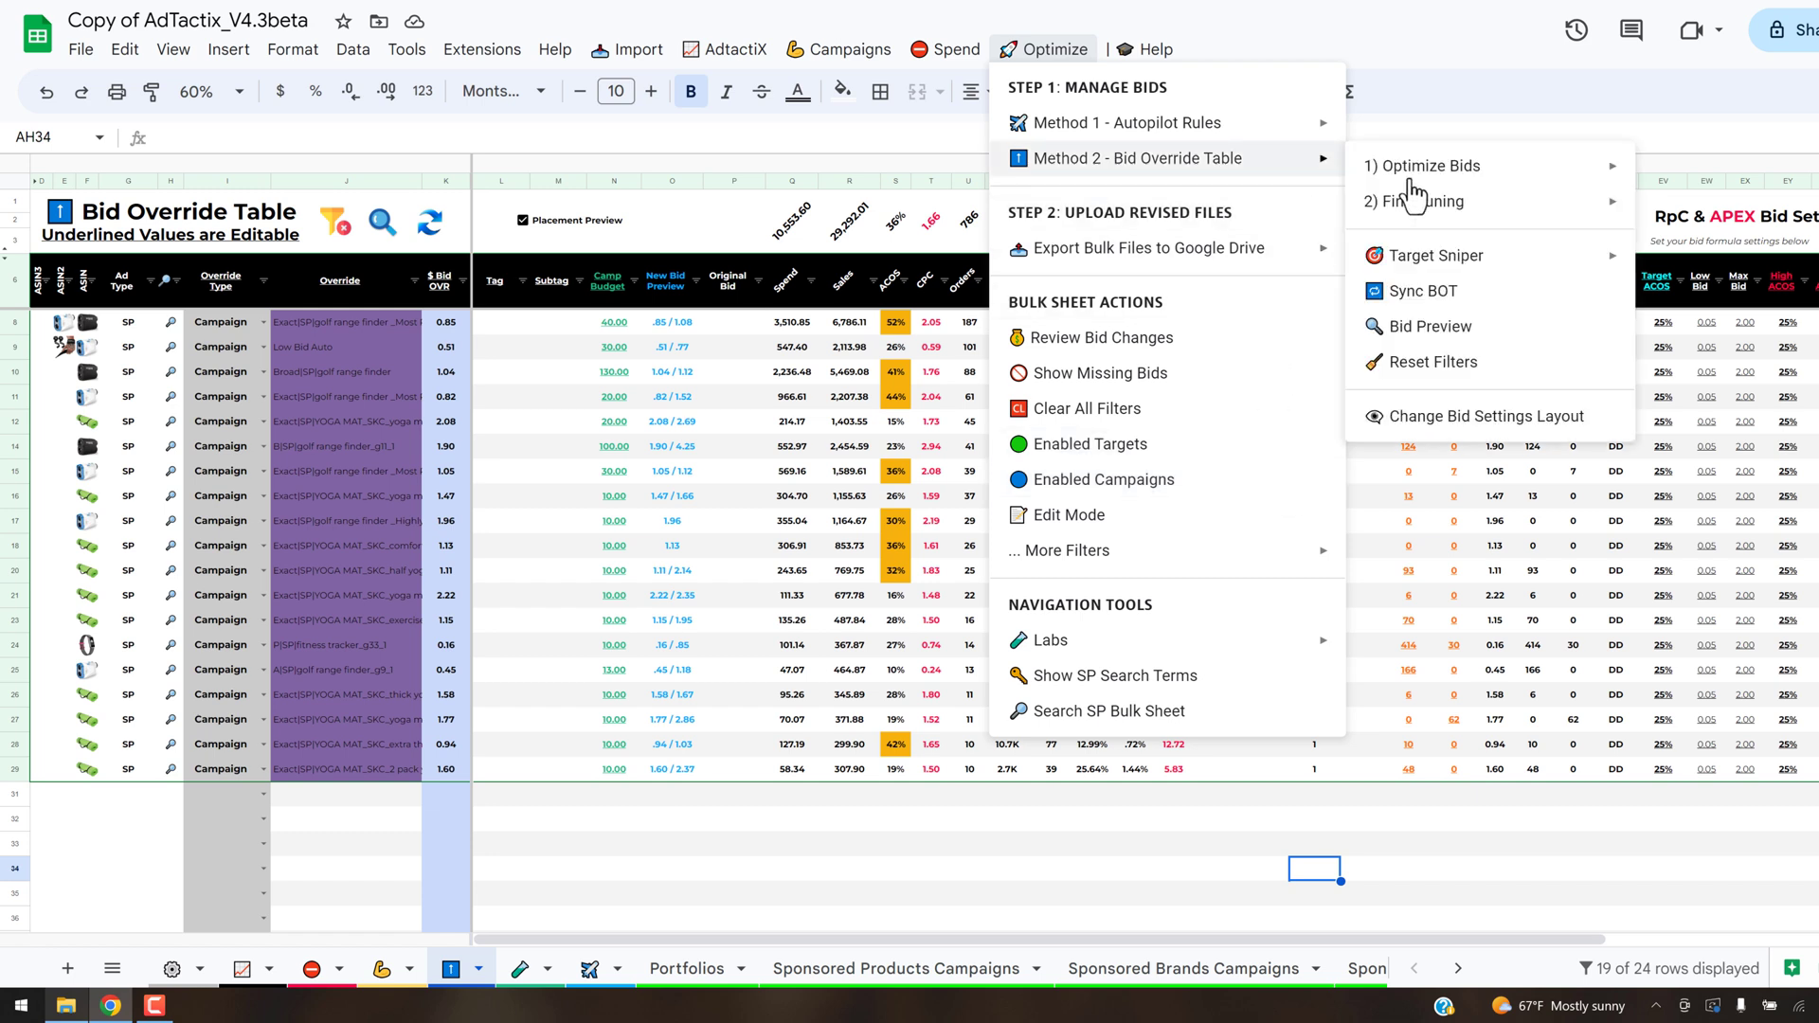
mouse_move(1436, 208)
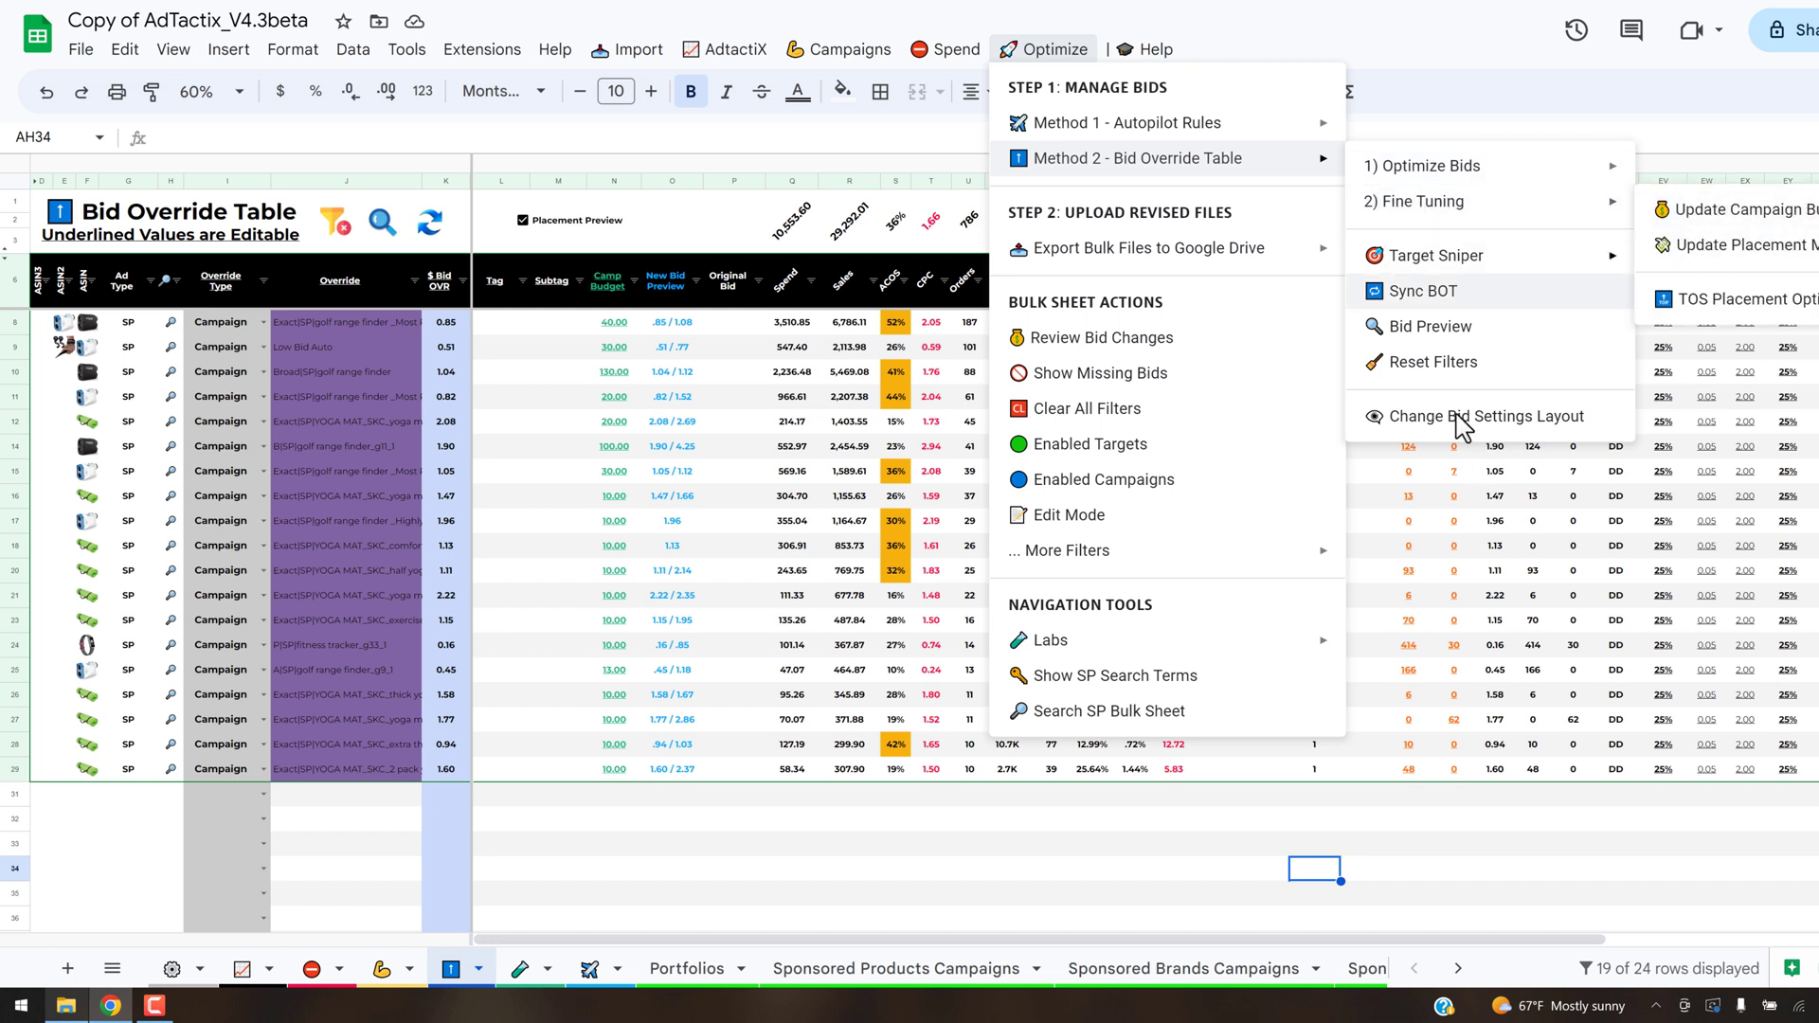
click(1743, 248)
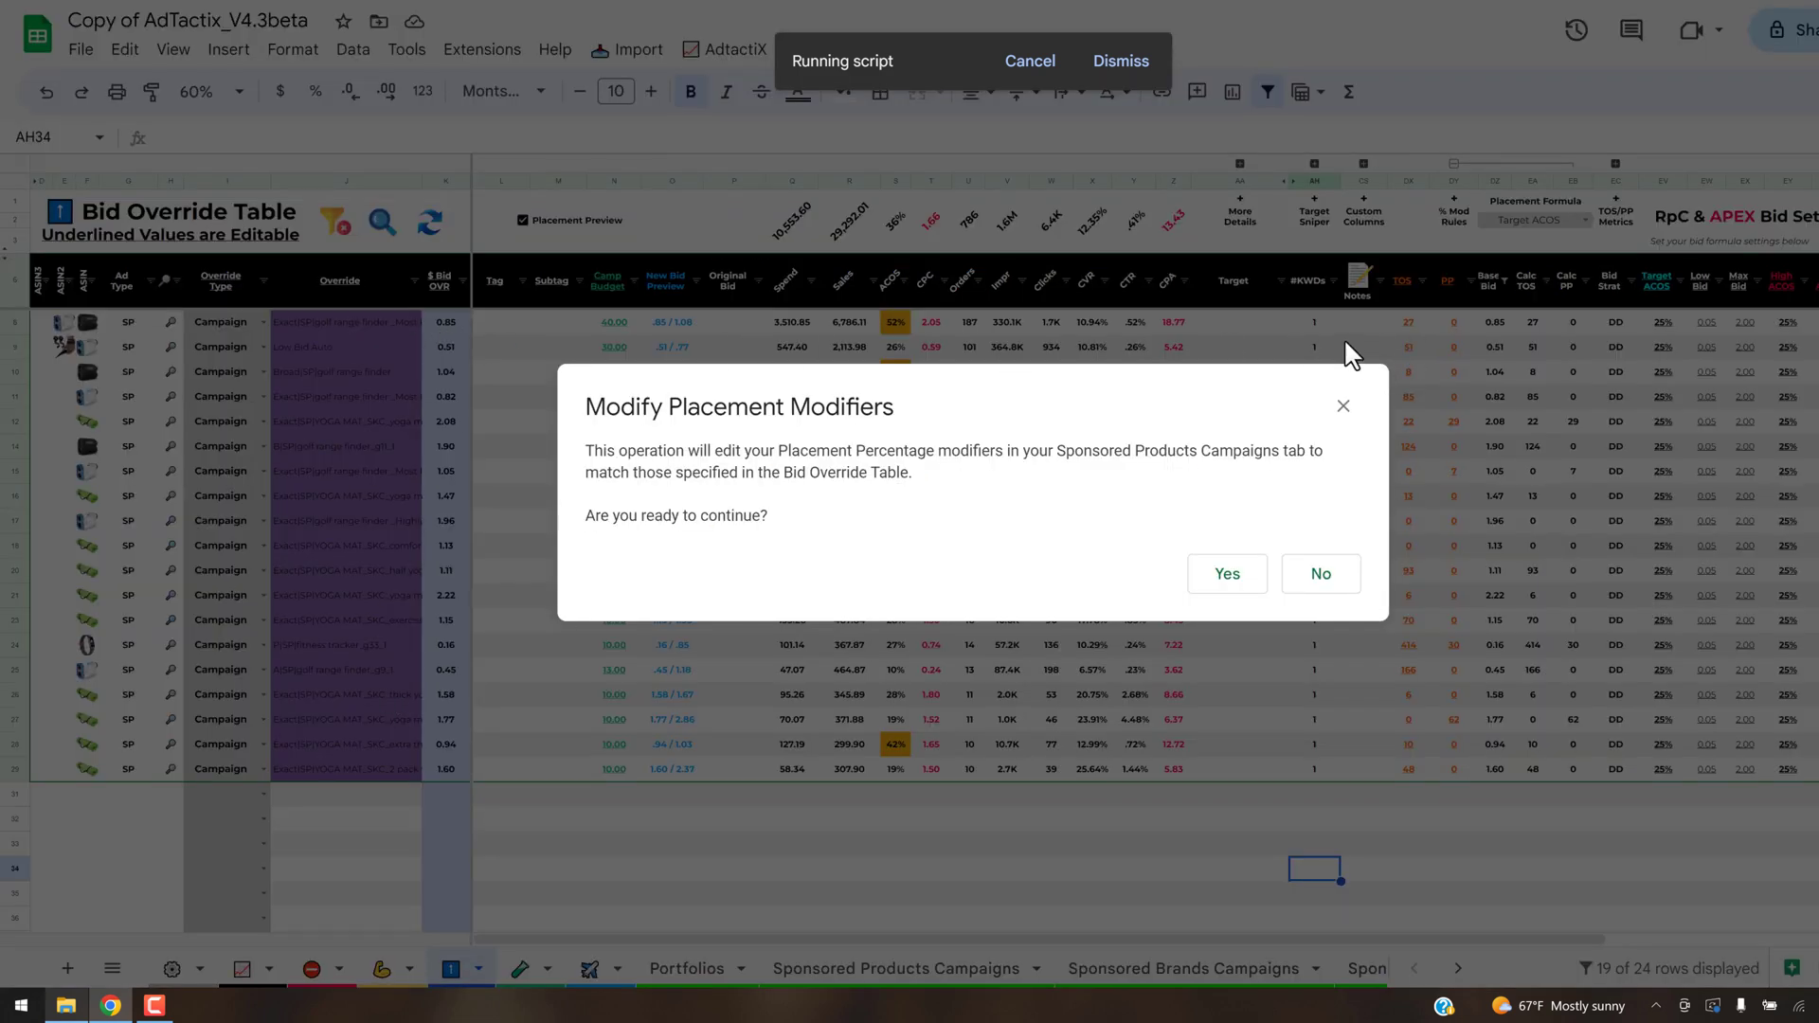
click(1222, 574)
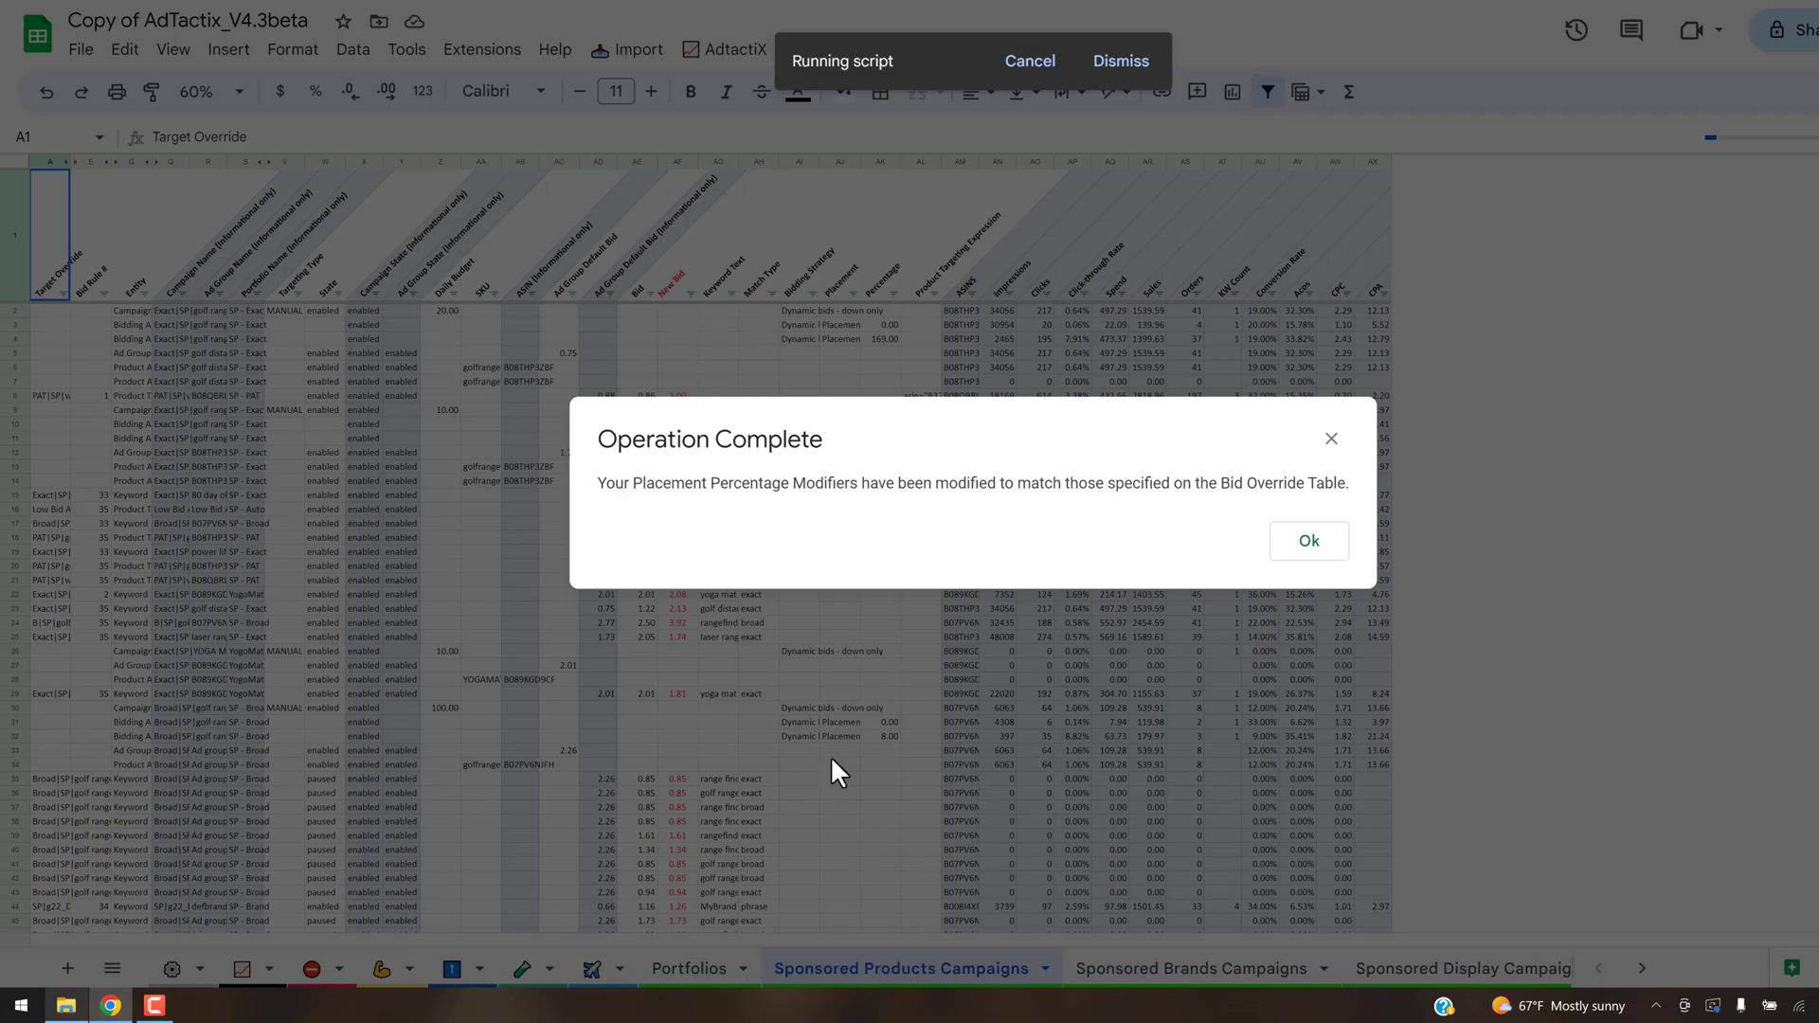
click(1311, 550)
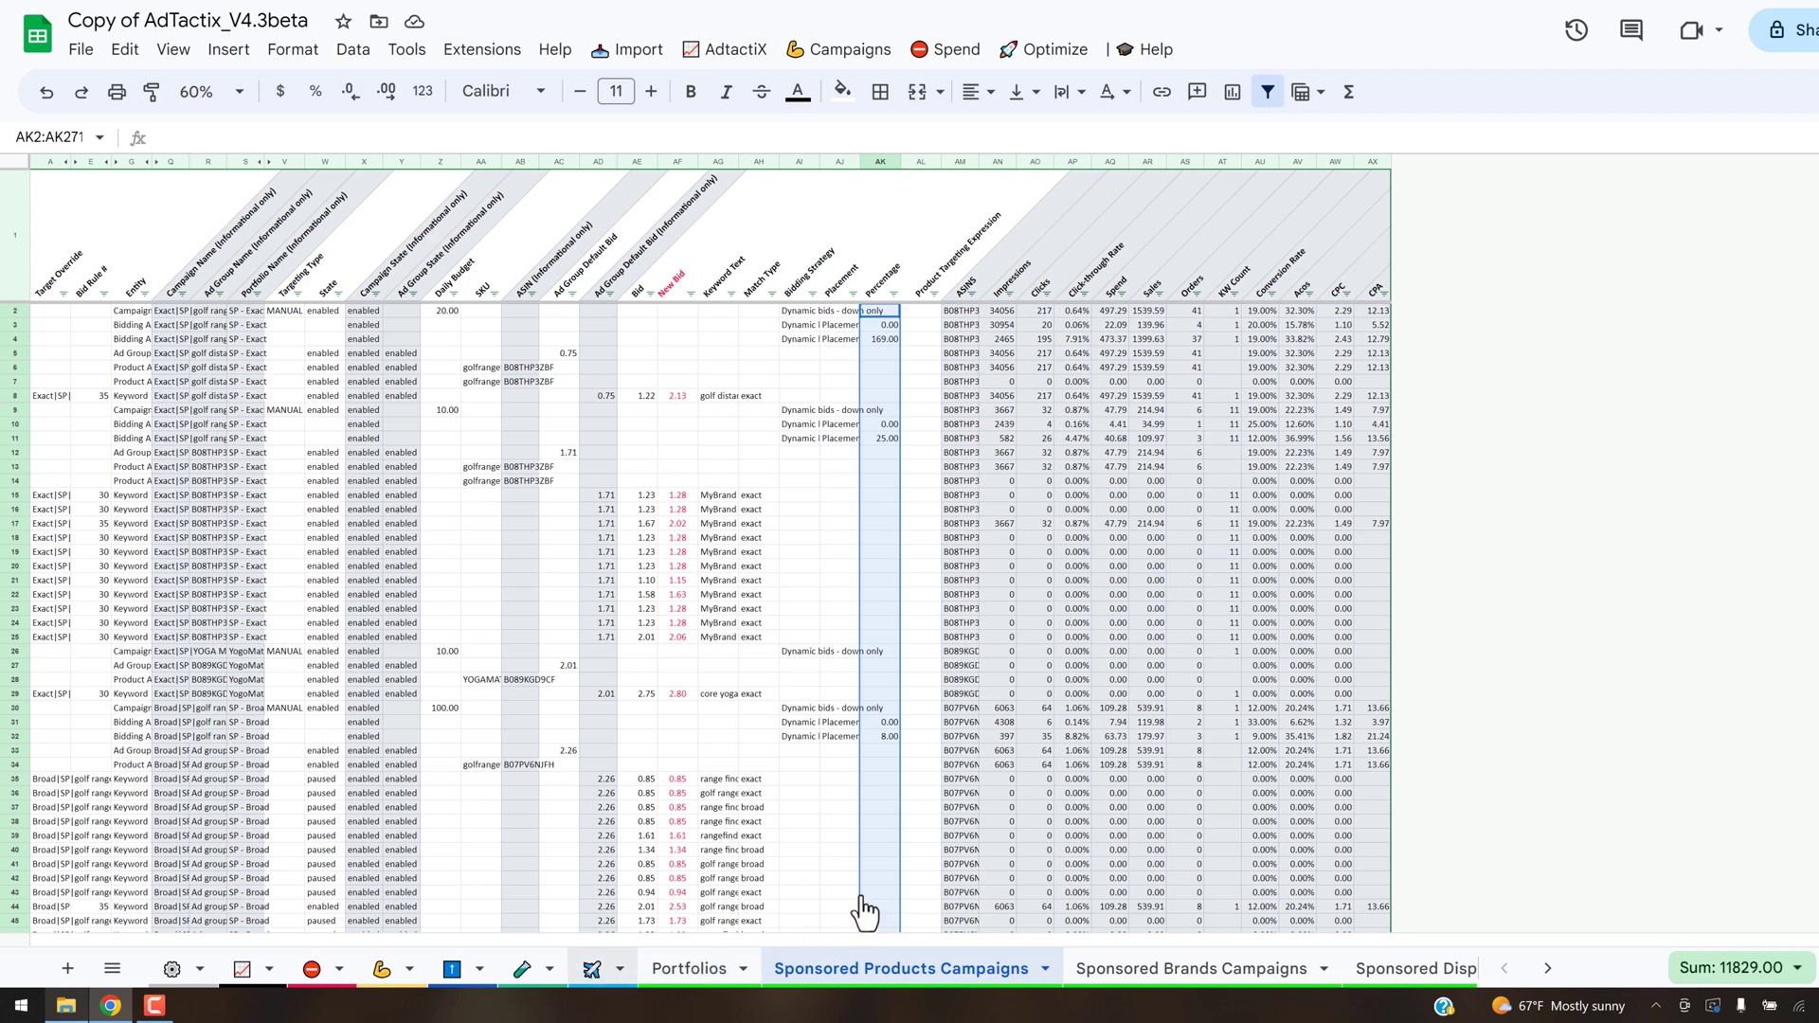
- Read the Bid column's note on the Autopilot sheet down to its advanced inputs and highlight the BOT lookup formula
click(593, 968)
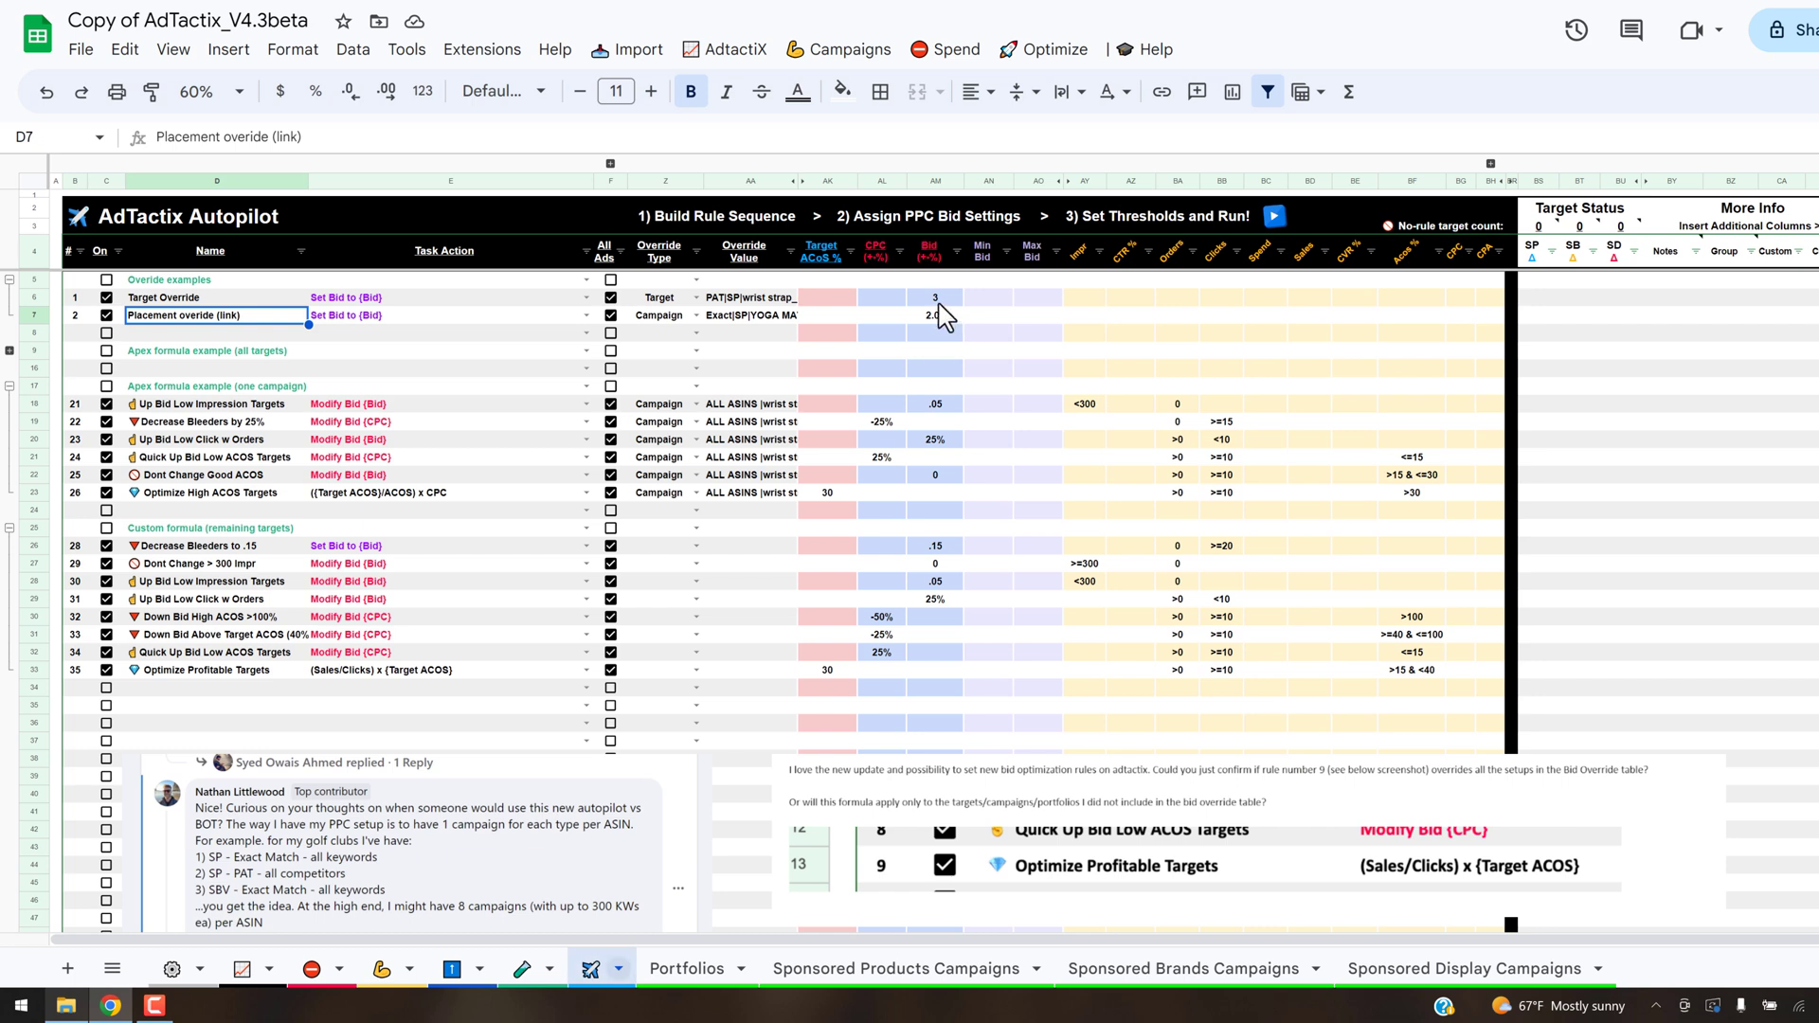
mouse_move(928, 265)
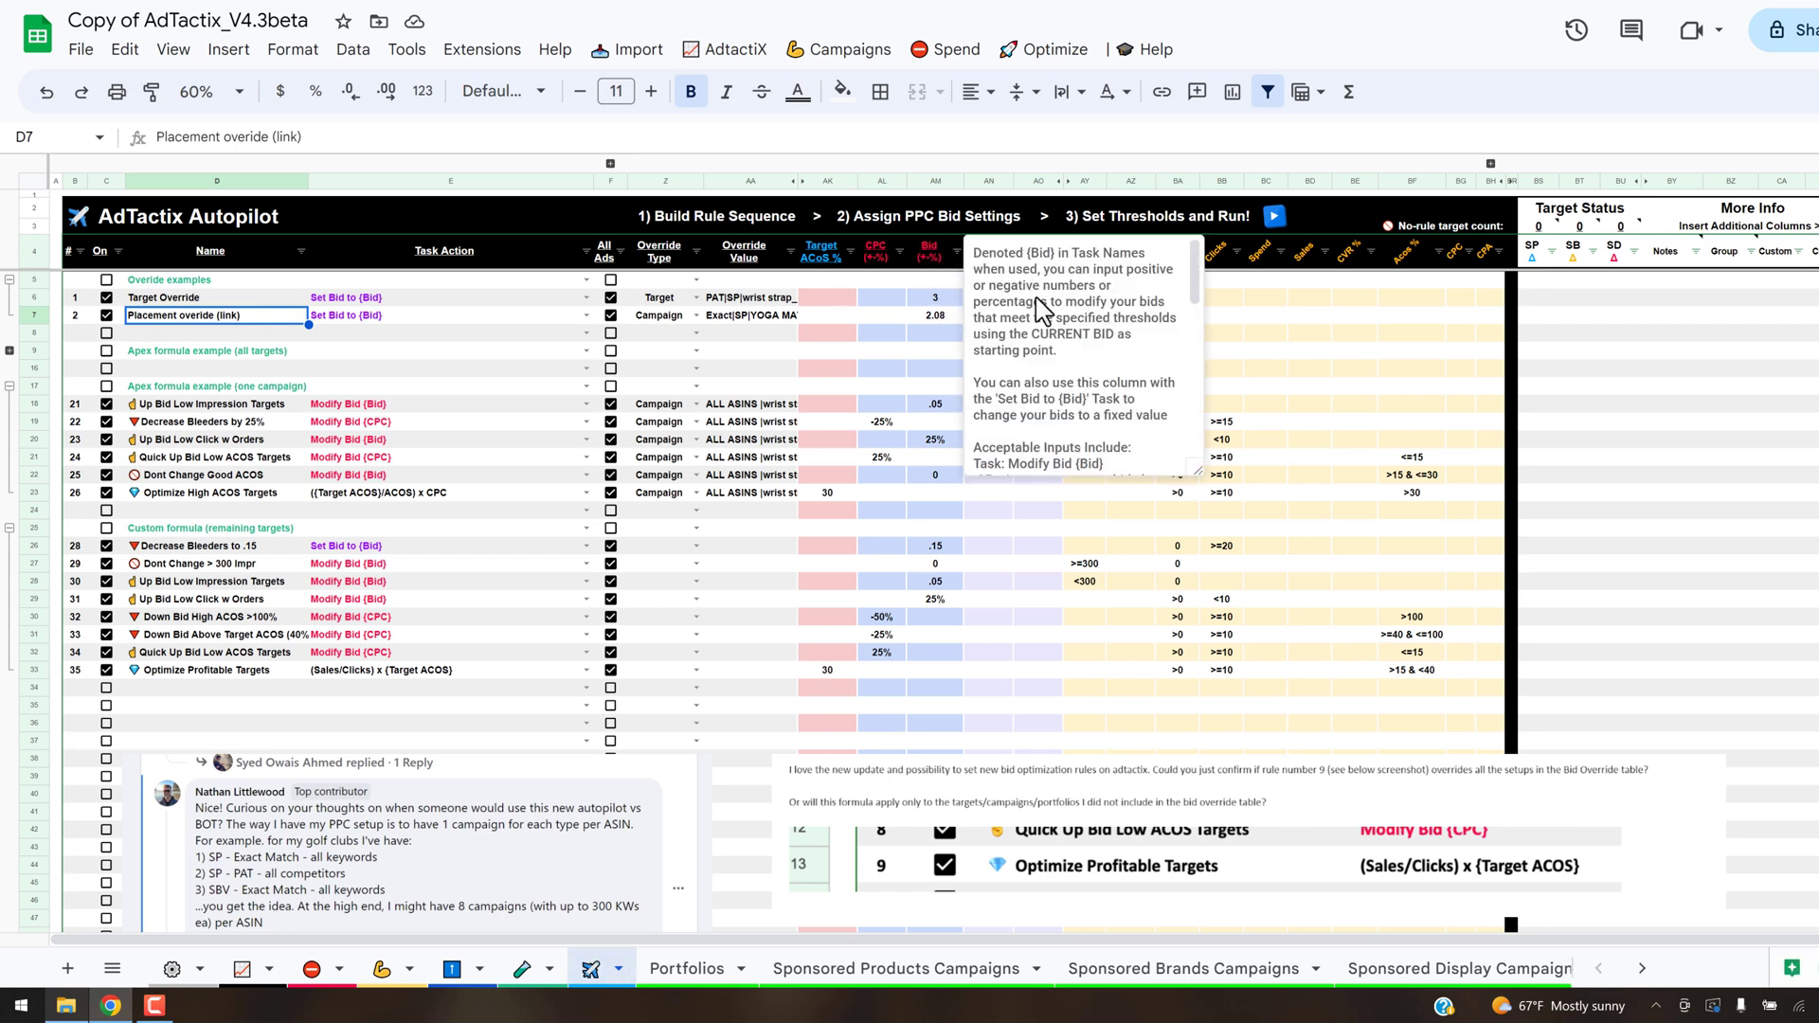
scroll(1174, 289, down, 3)
scroll(1049, 388, down, 5)
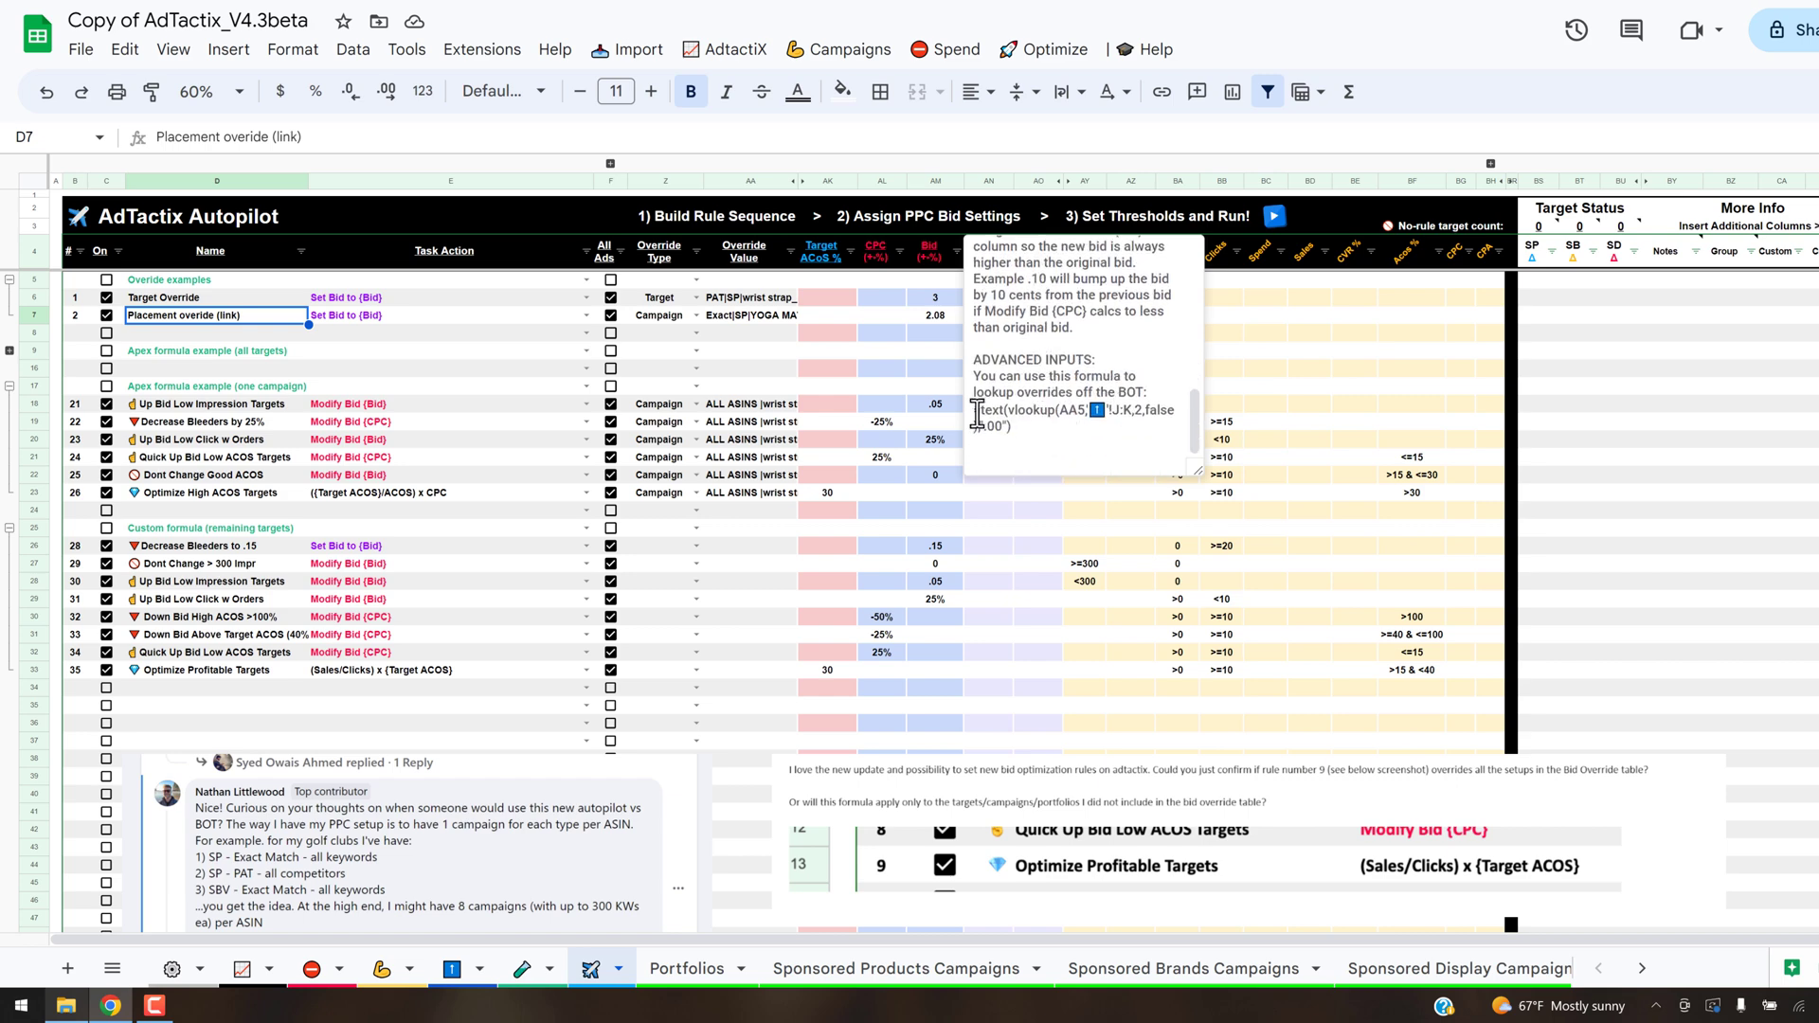
drag(976, 414, 1011, 426)
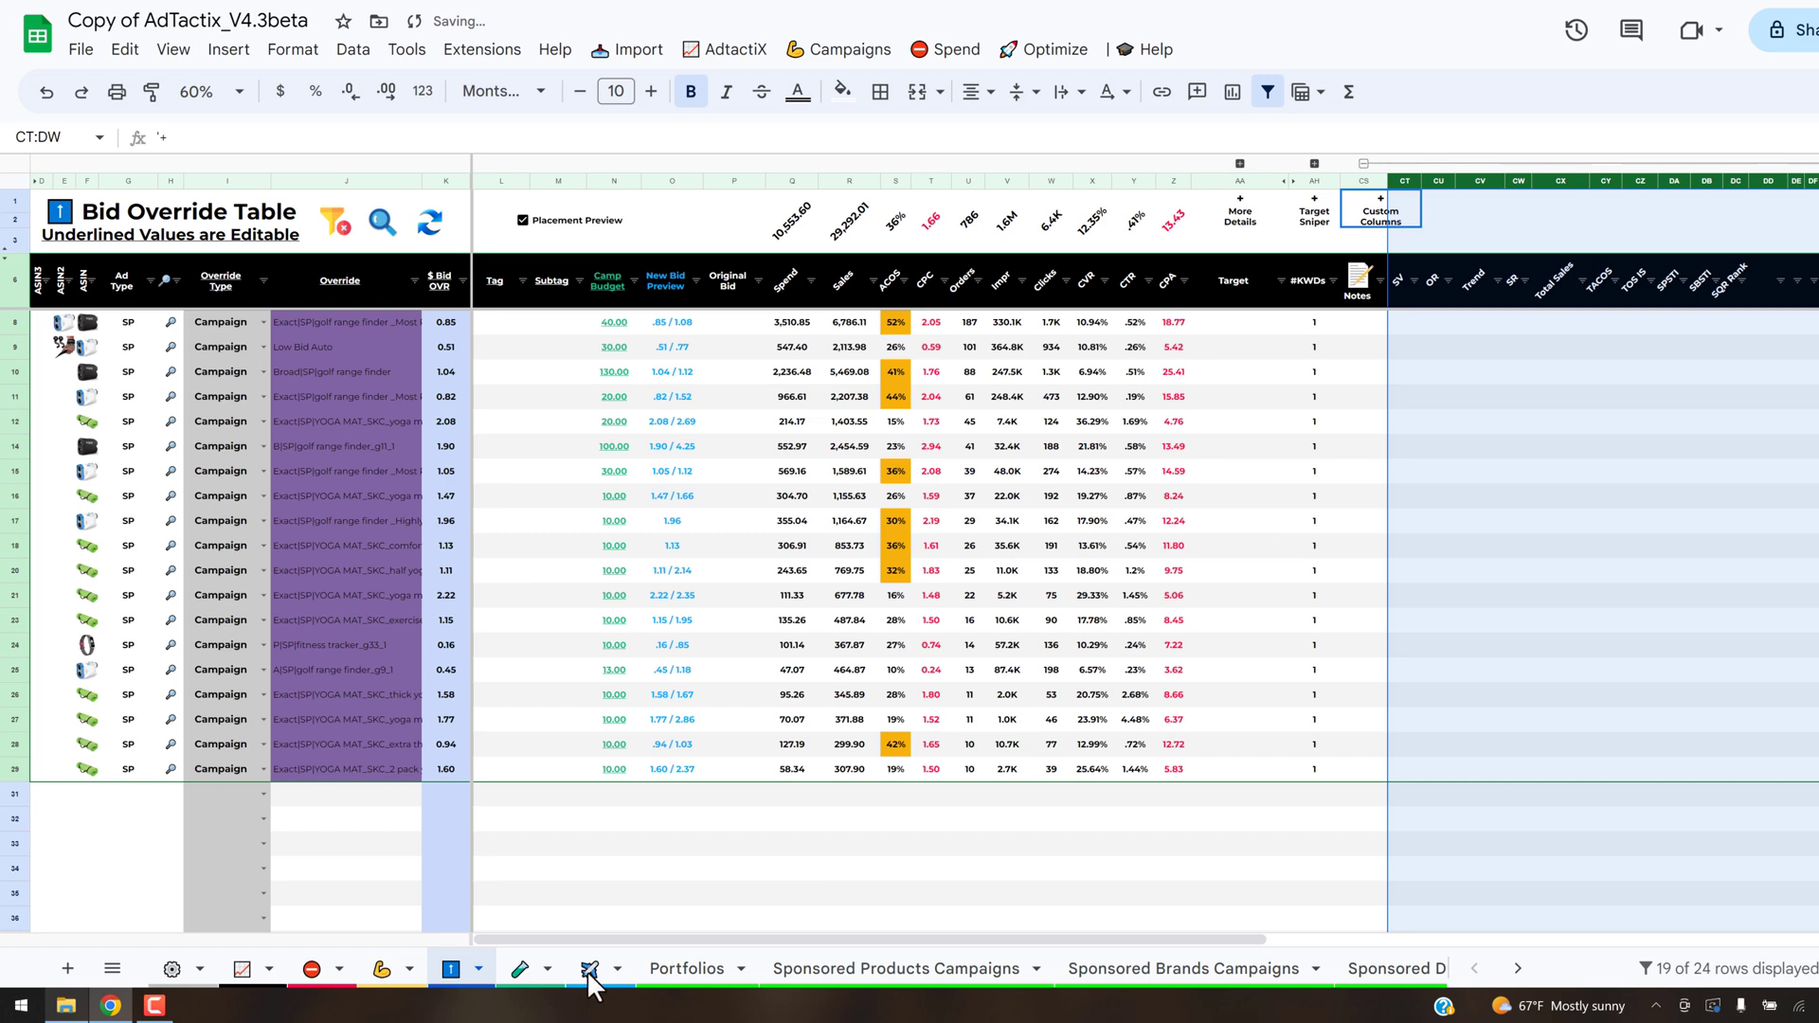
- Collapse the Bid Override Table's Custom Columns group and inspect the Placement override rule's bid formula on the Autopilot sheet
click(1363, 162)
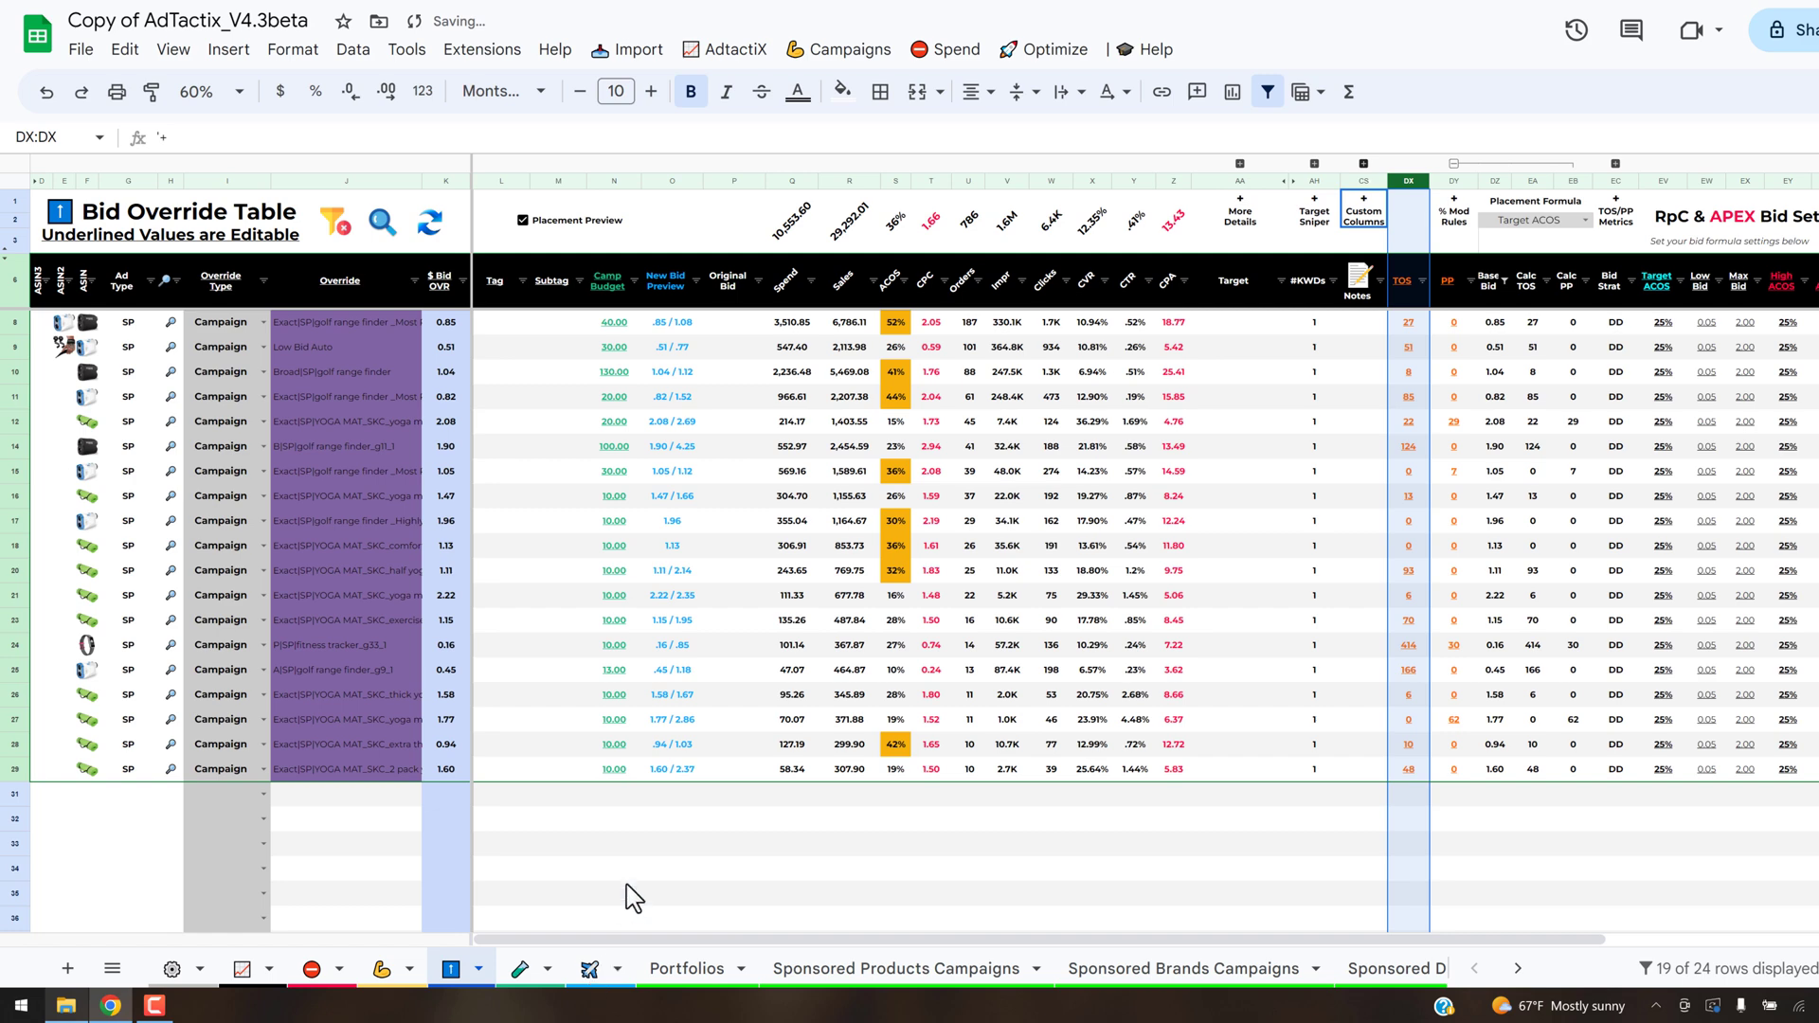
click(597, 966)
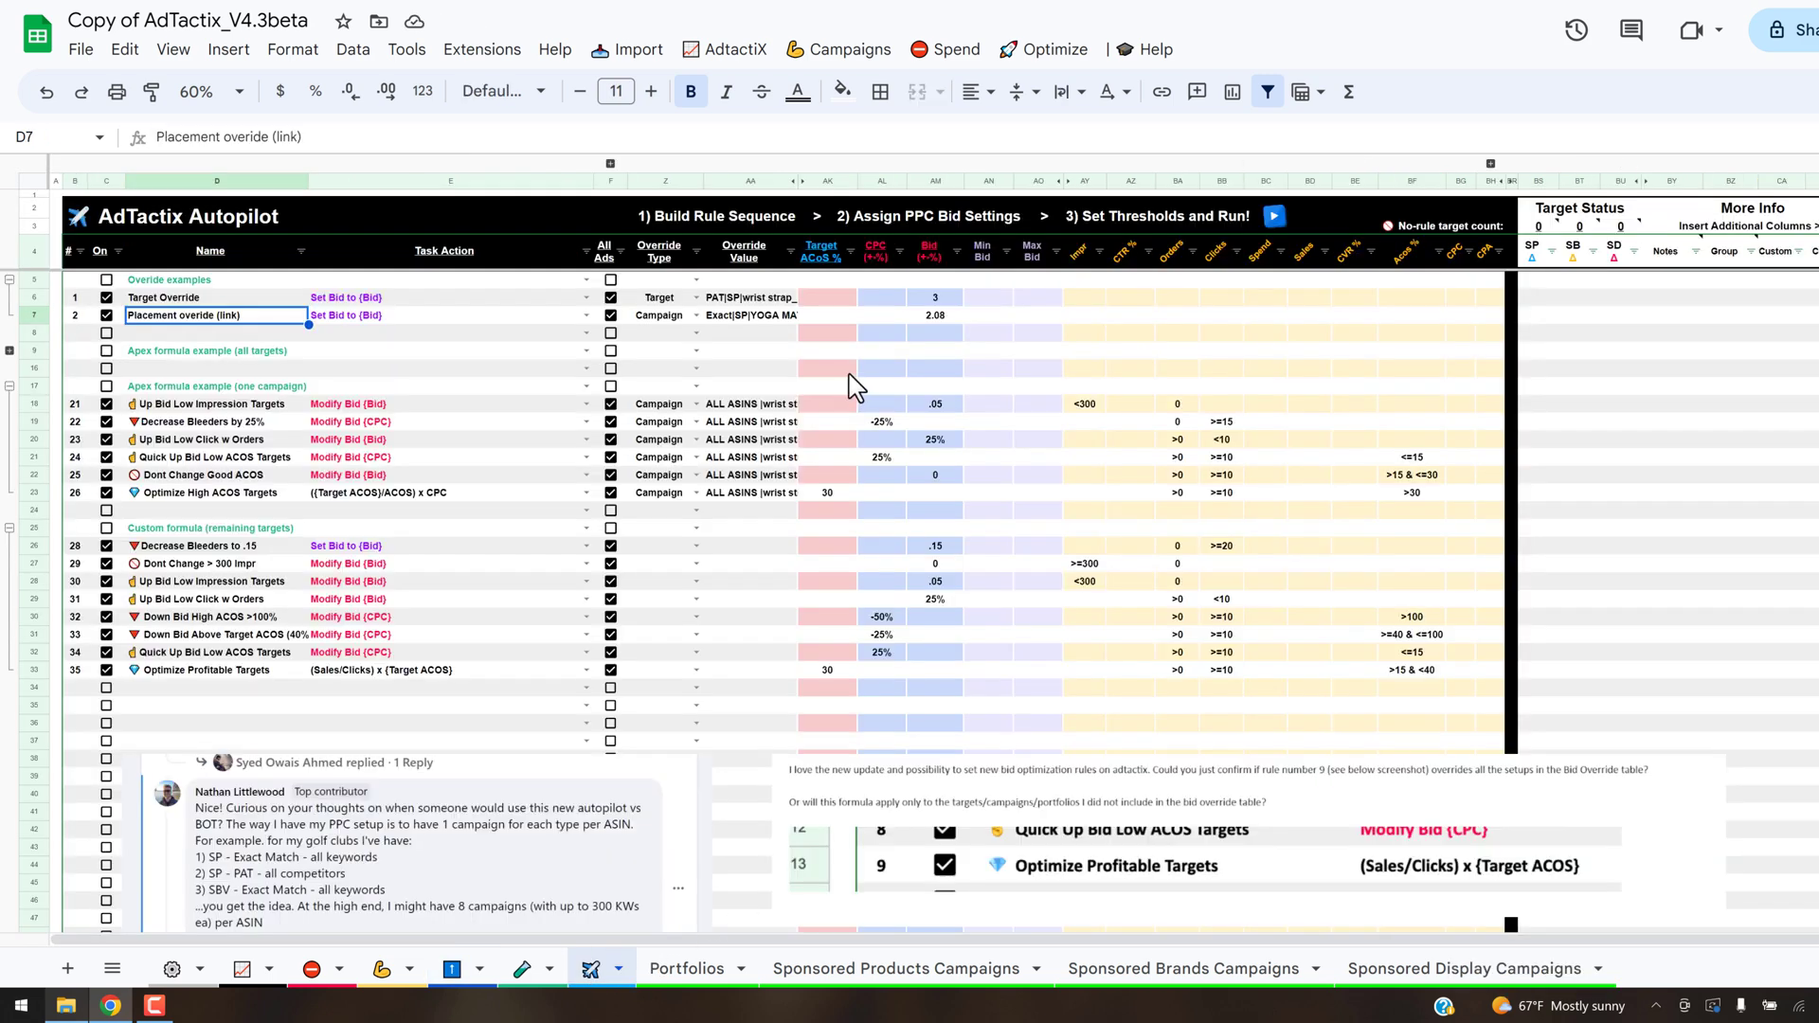
click(941, 317)
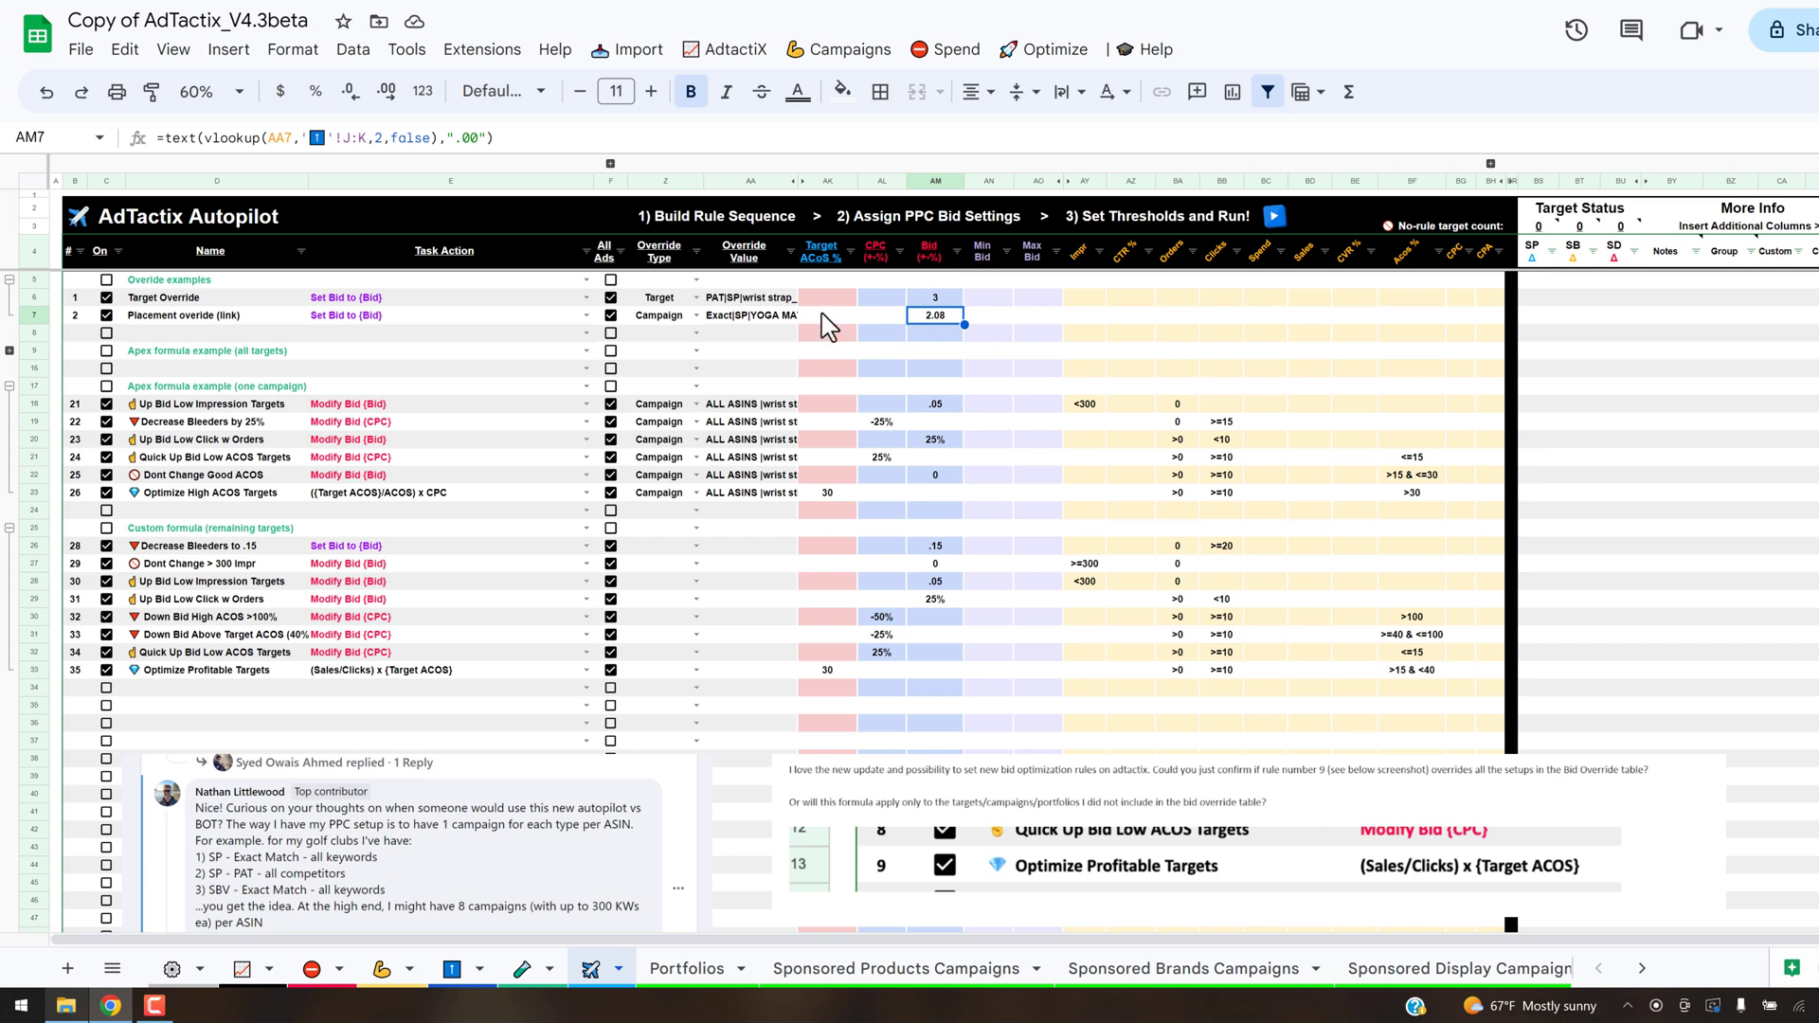
- Run the AdTactix Autopilot rule sequence to apply the enabled rules to the bids
click(1274, 217)
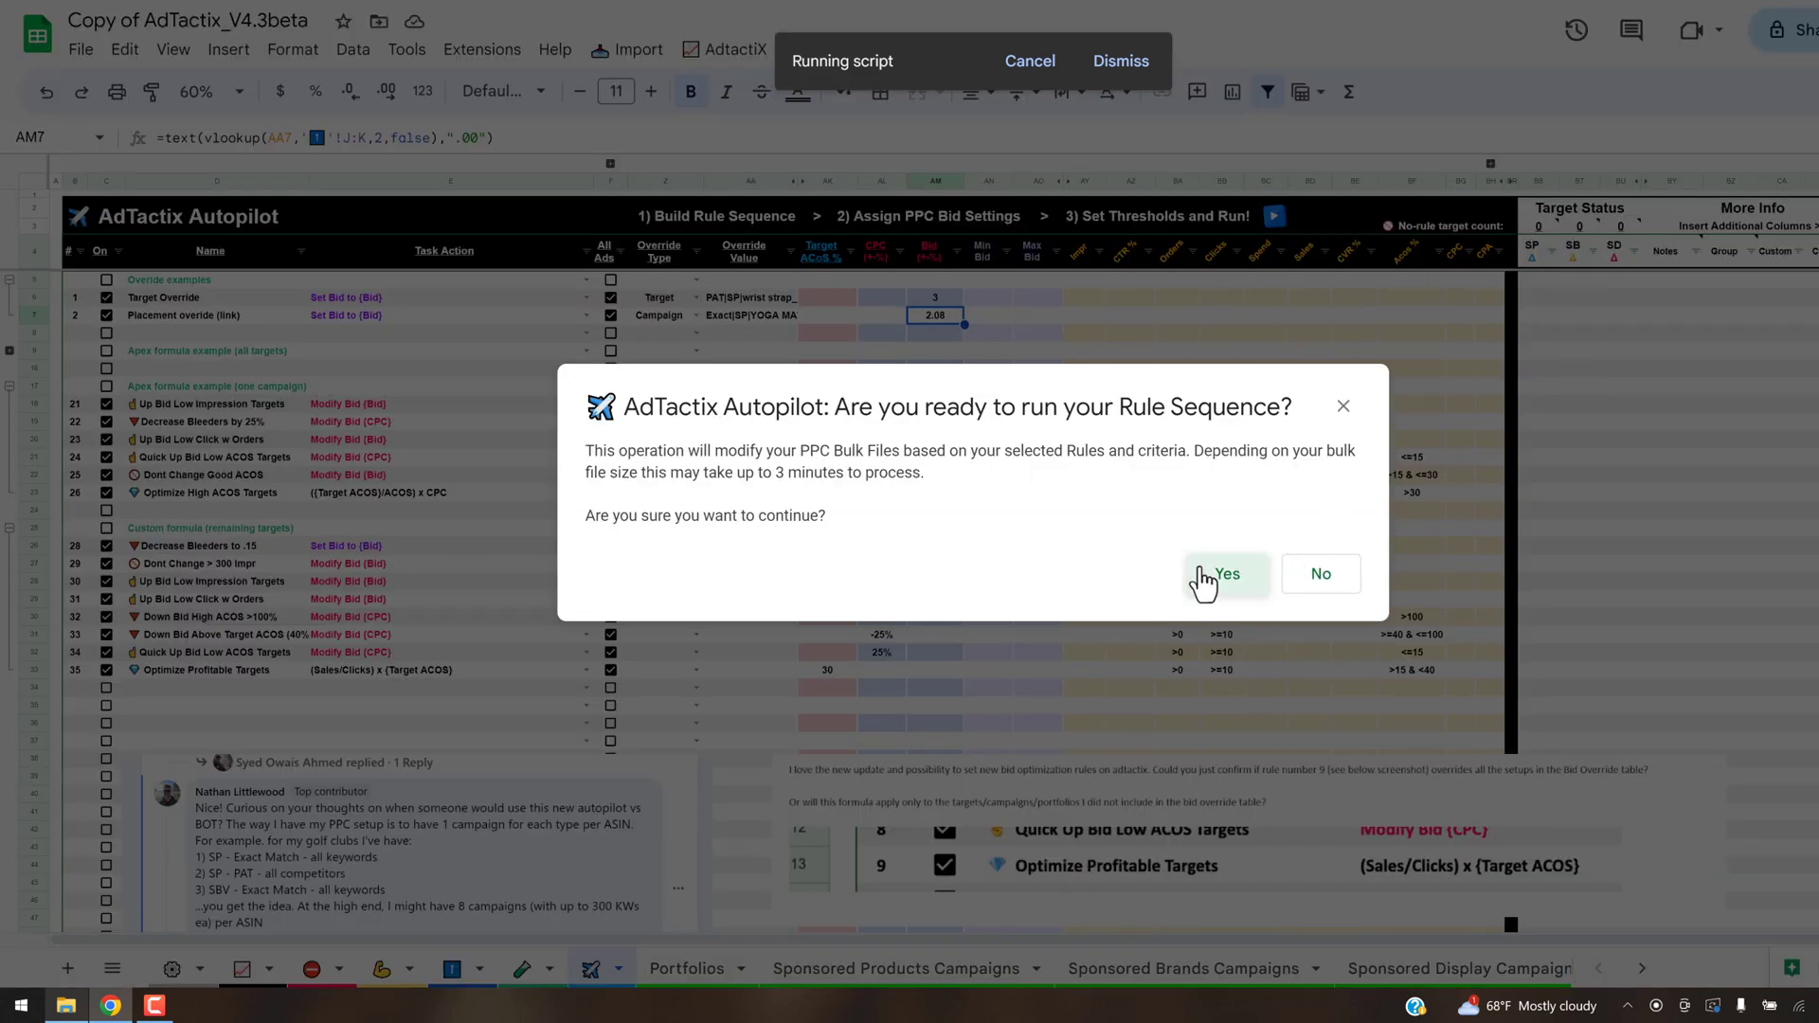
click(1203, 577)
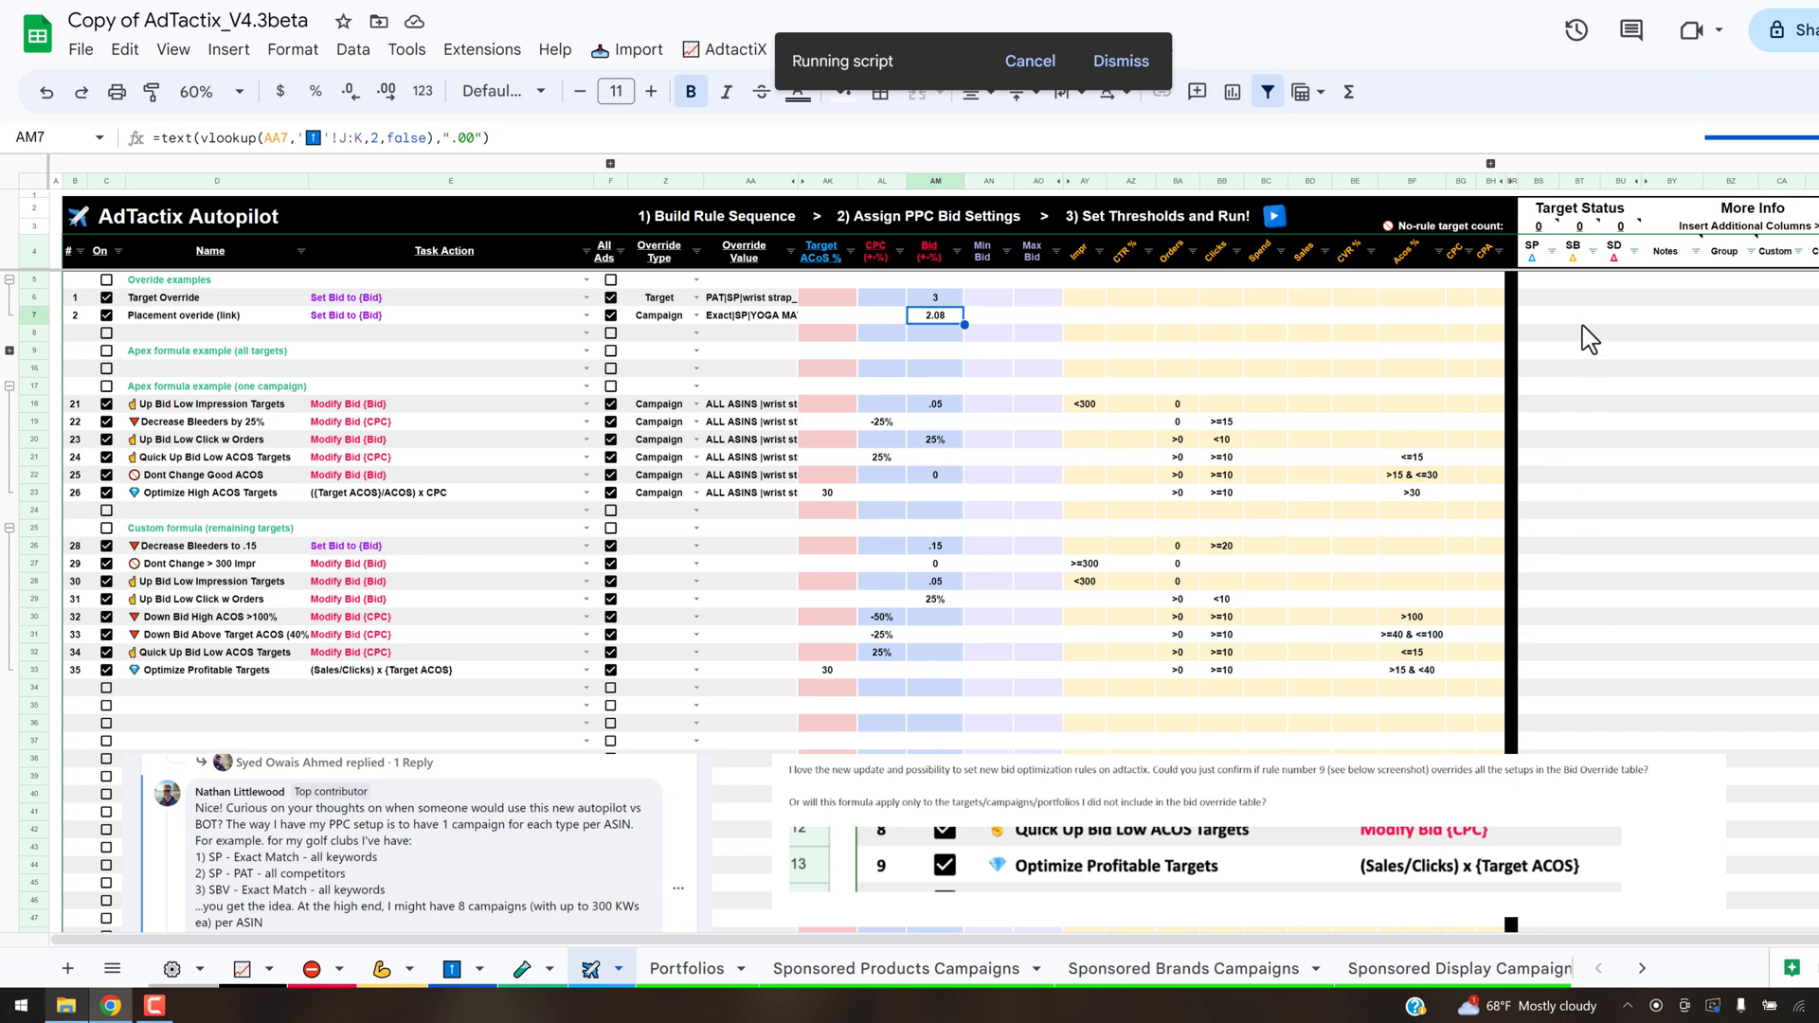
click(1307, 620)
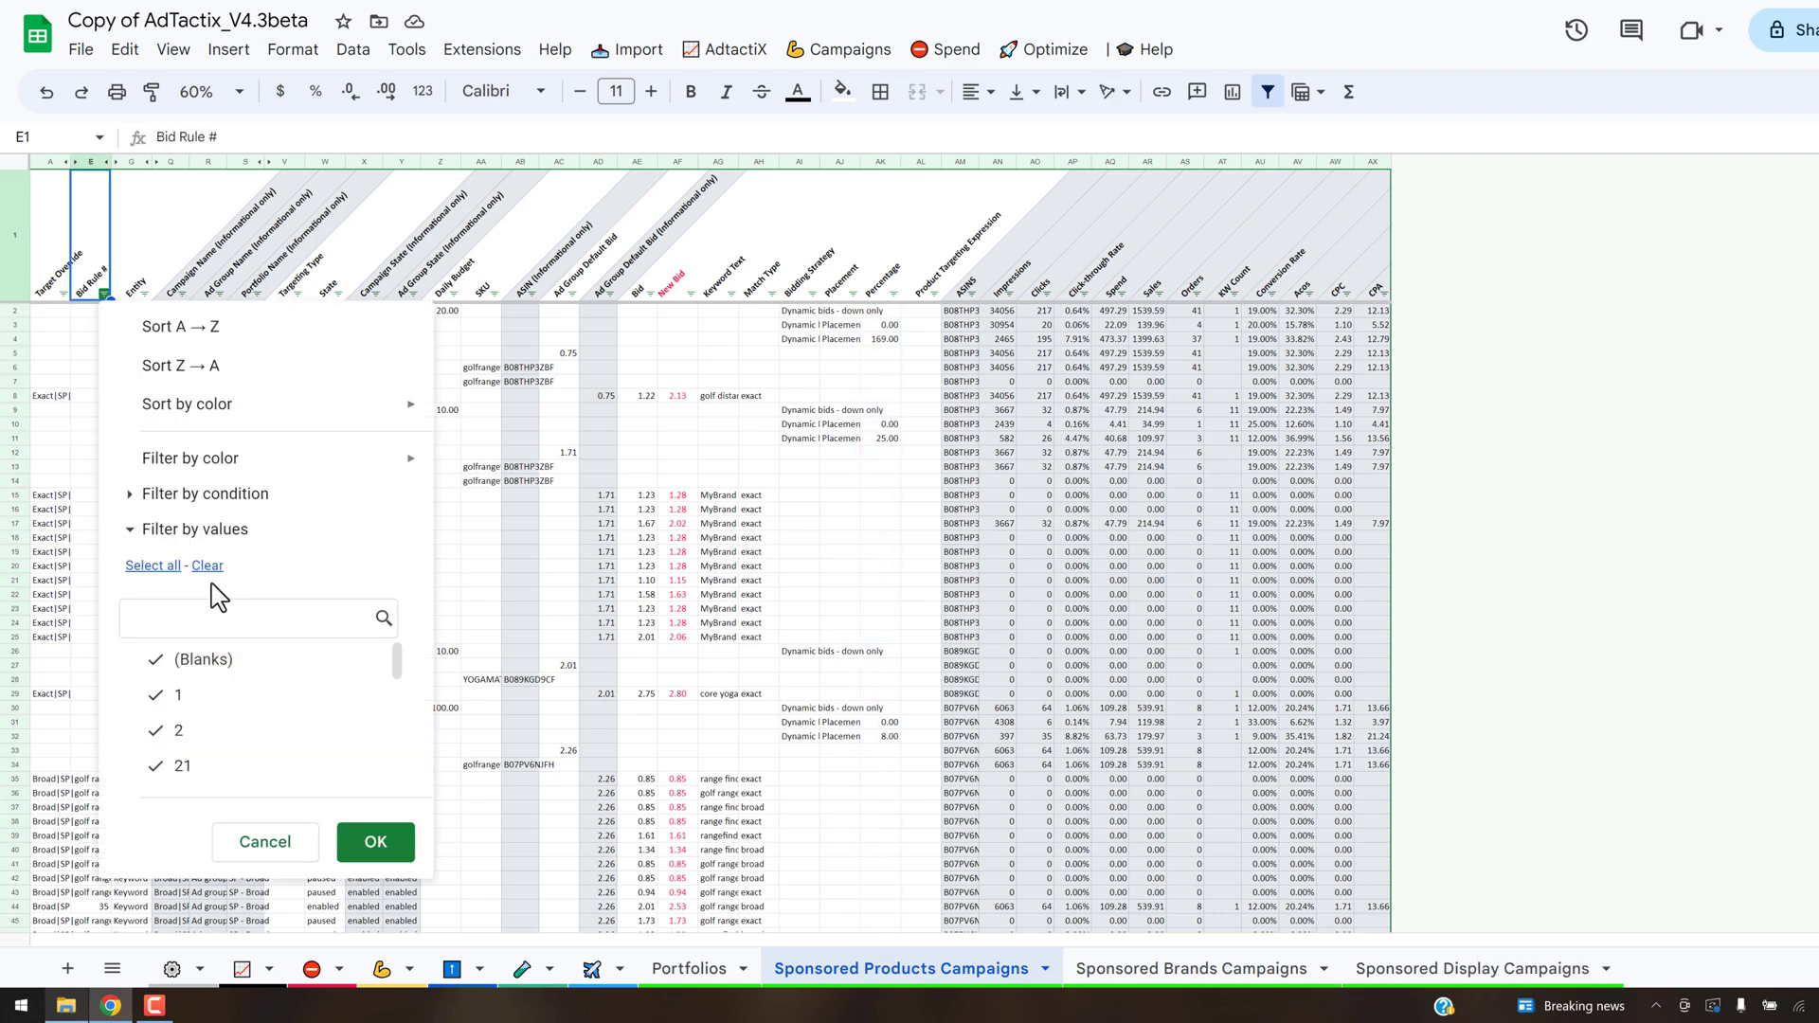
- Filter the Bid Rule # column of the Sponsored Products Campaigns sheet to show only rule 2
click(207, 567)
click(175, 731)
click(377, 843)
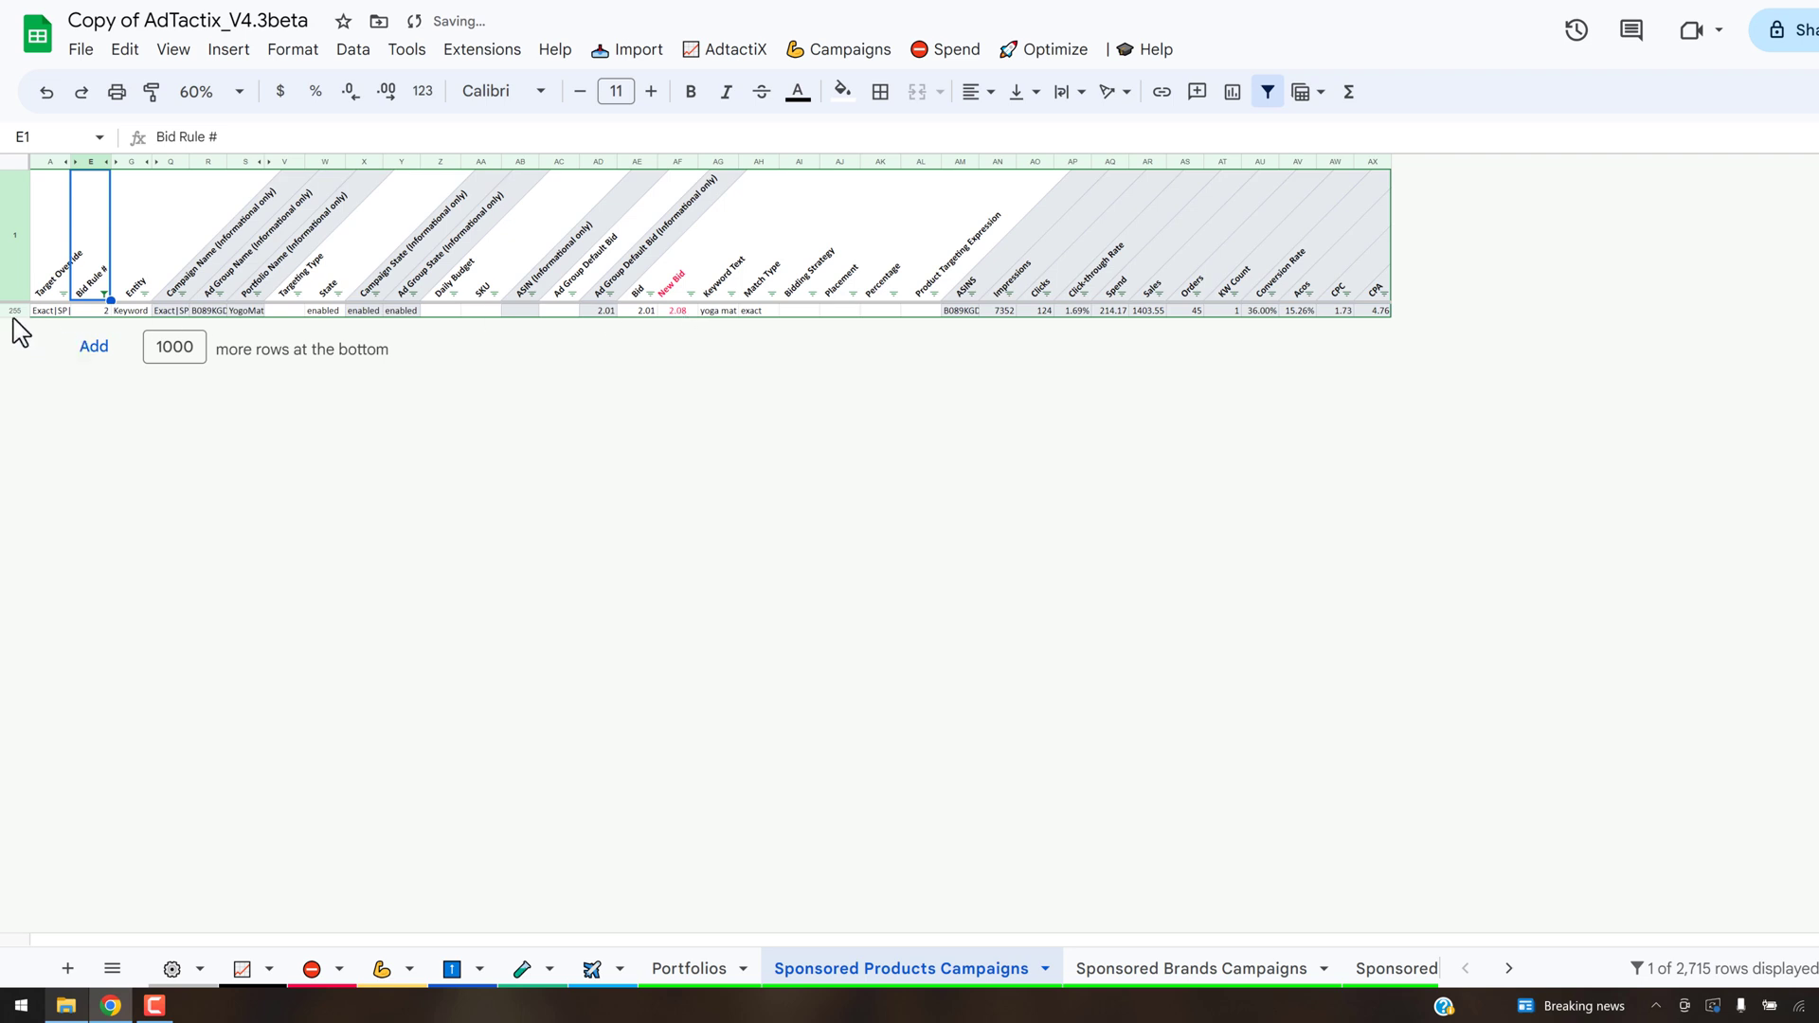
- Clear all filters on the Sponsored Products Campaigns sheet and inspect the yoga mat campaign's placement percentages
click(1027, 53)
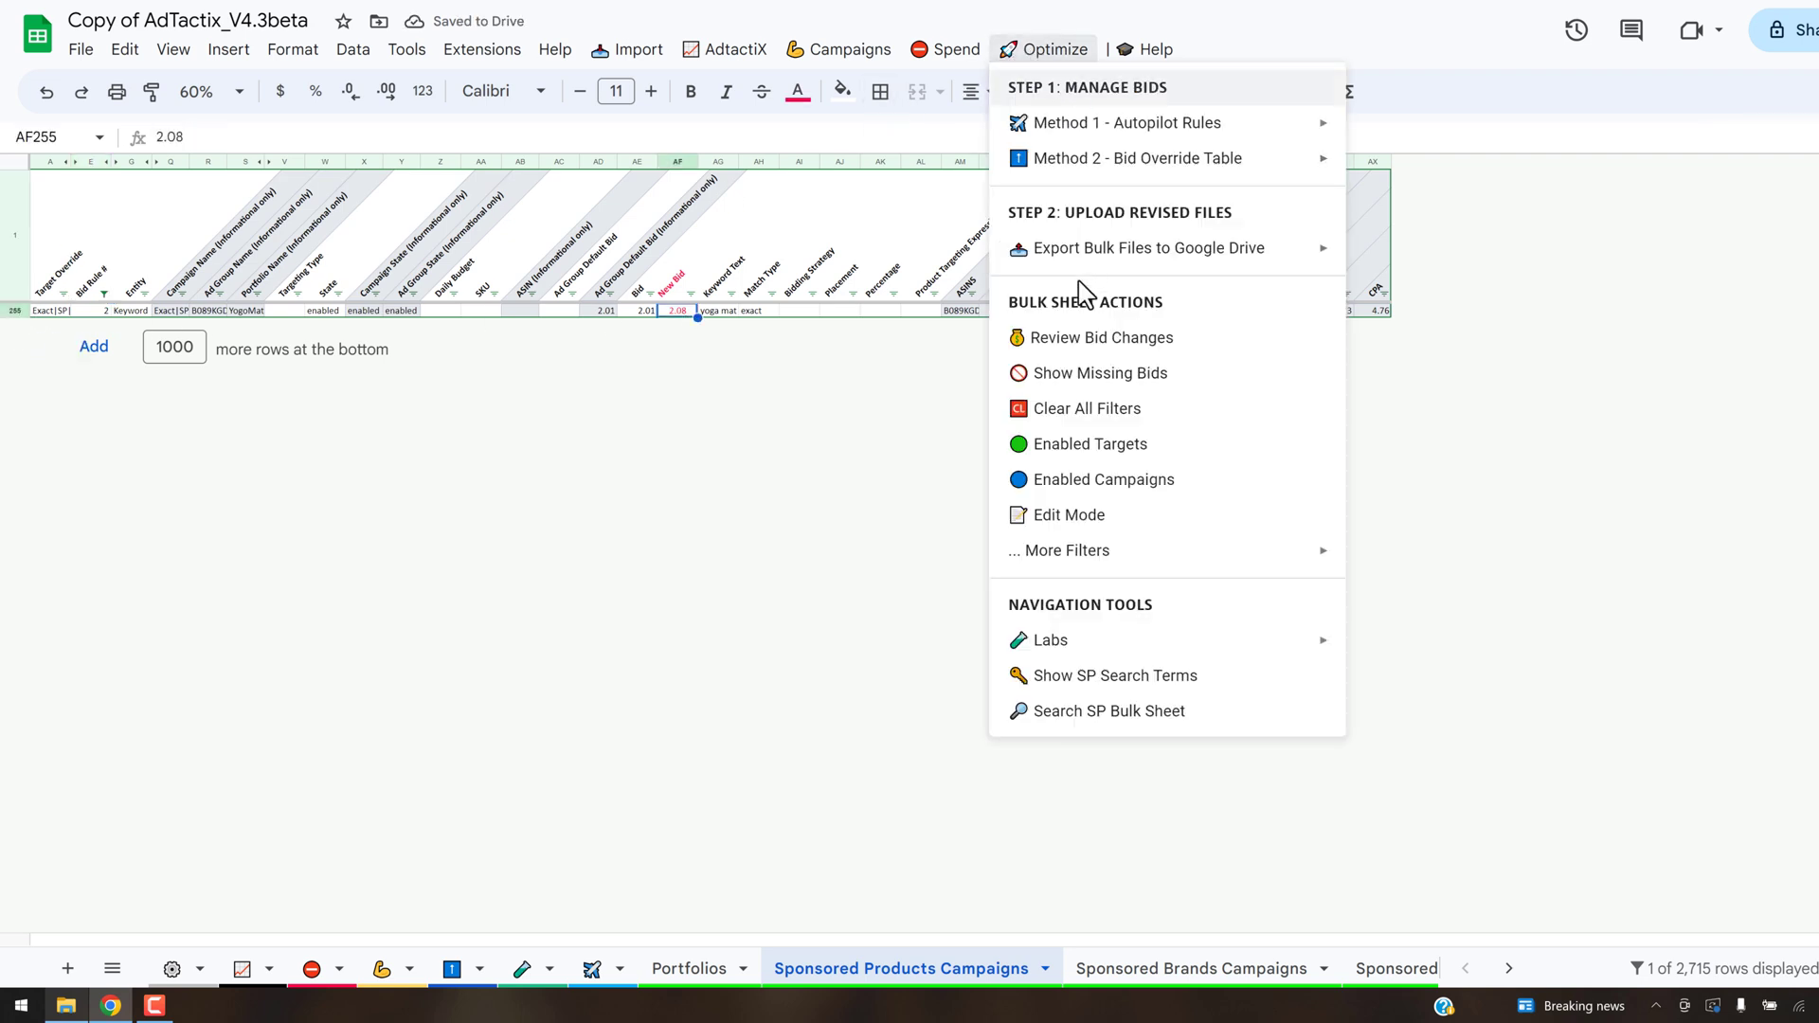
click(1099, 408)
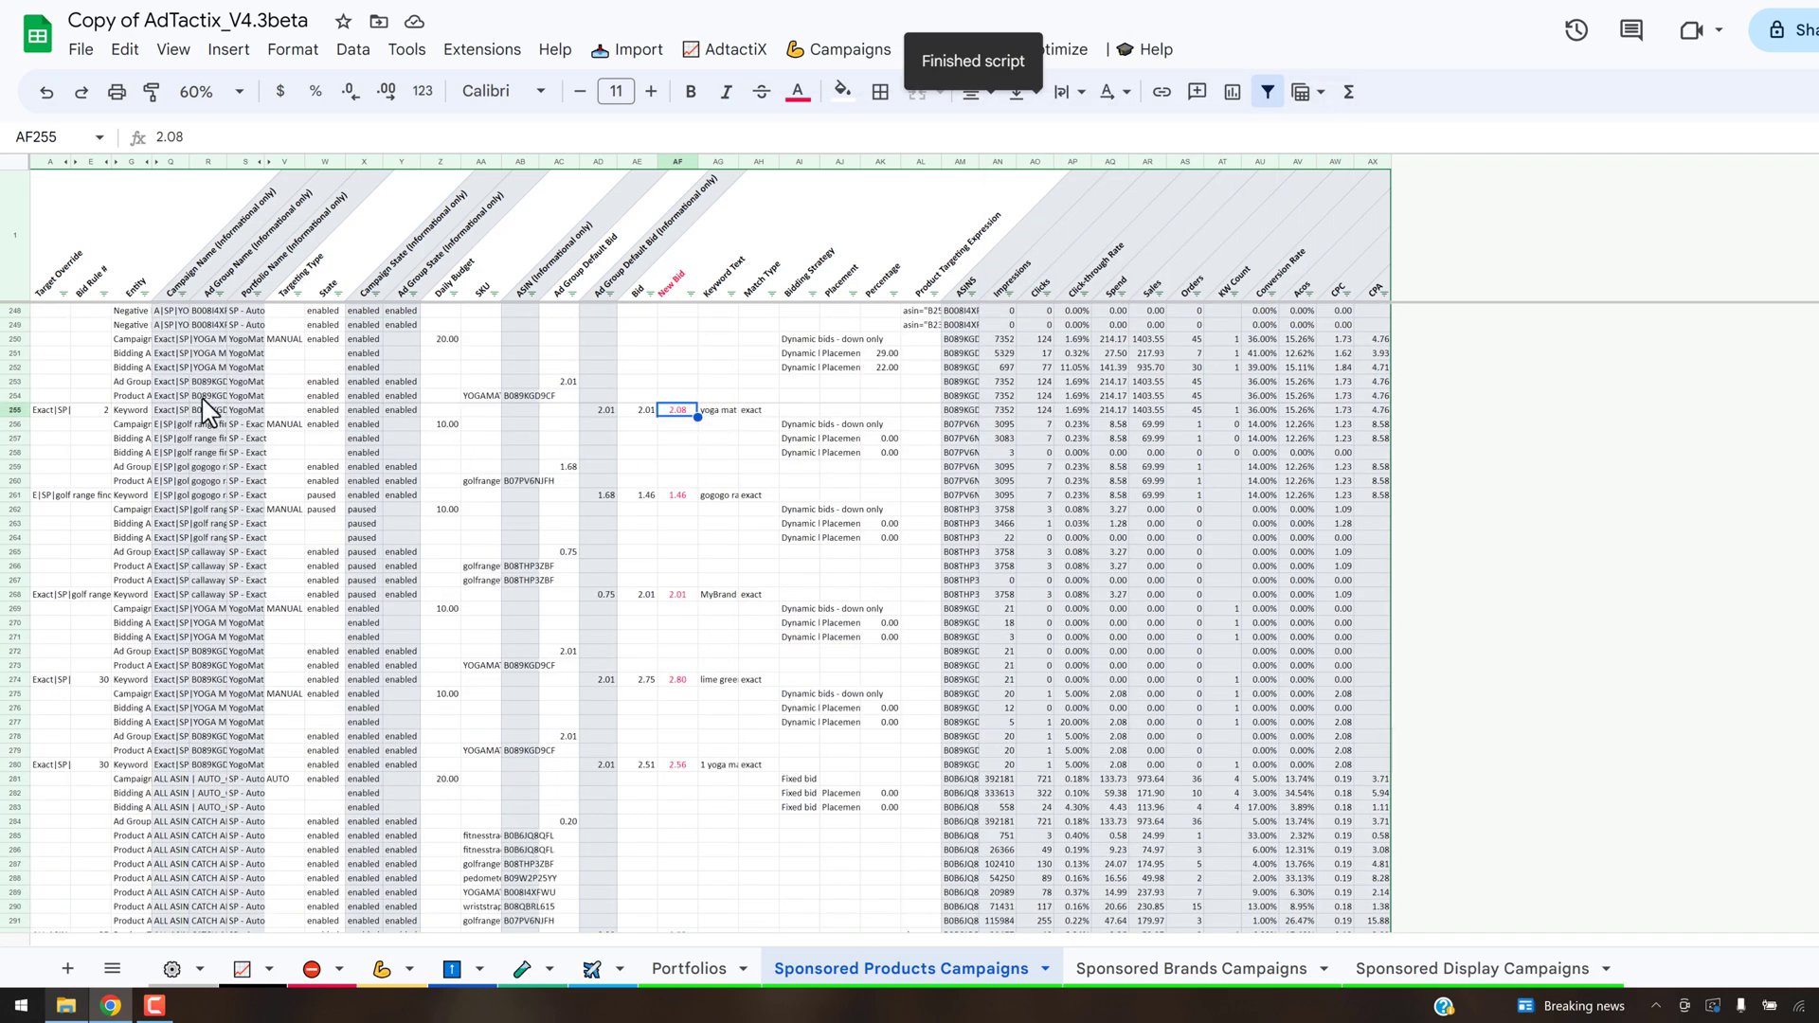
click(890, 366)
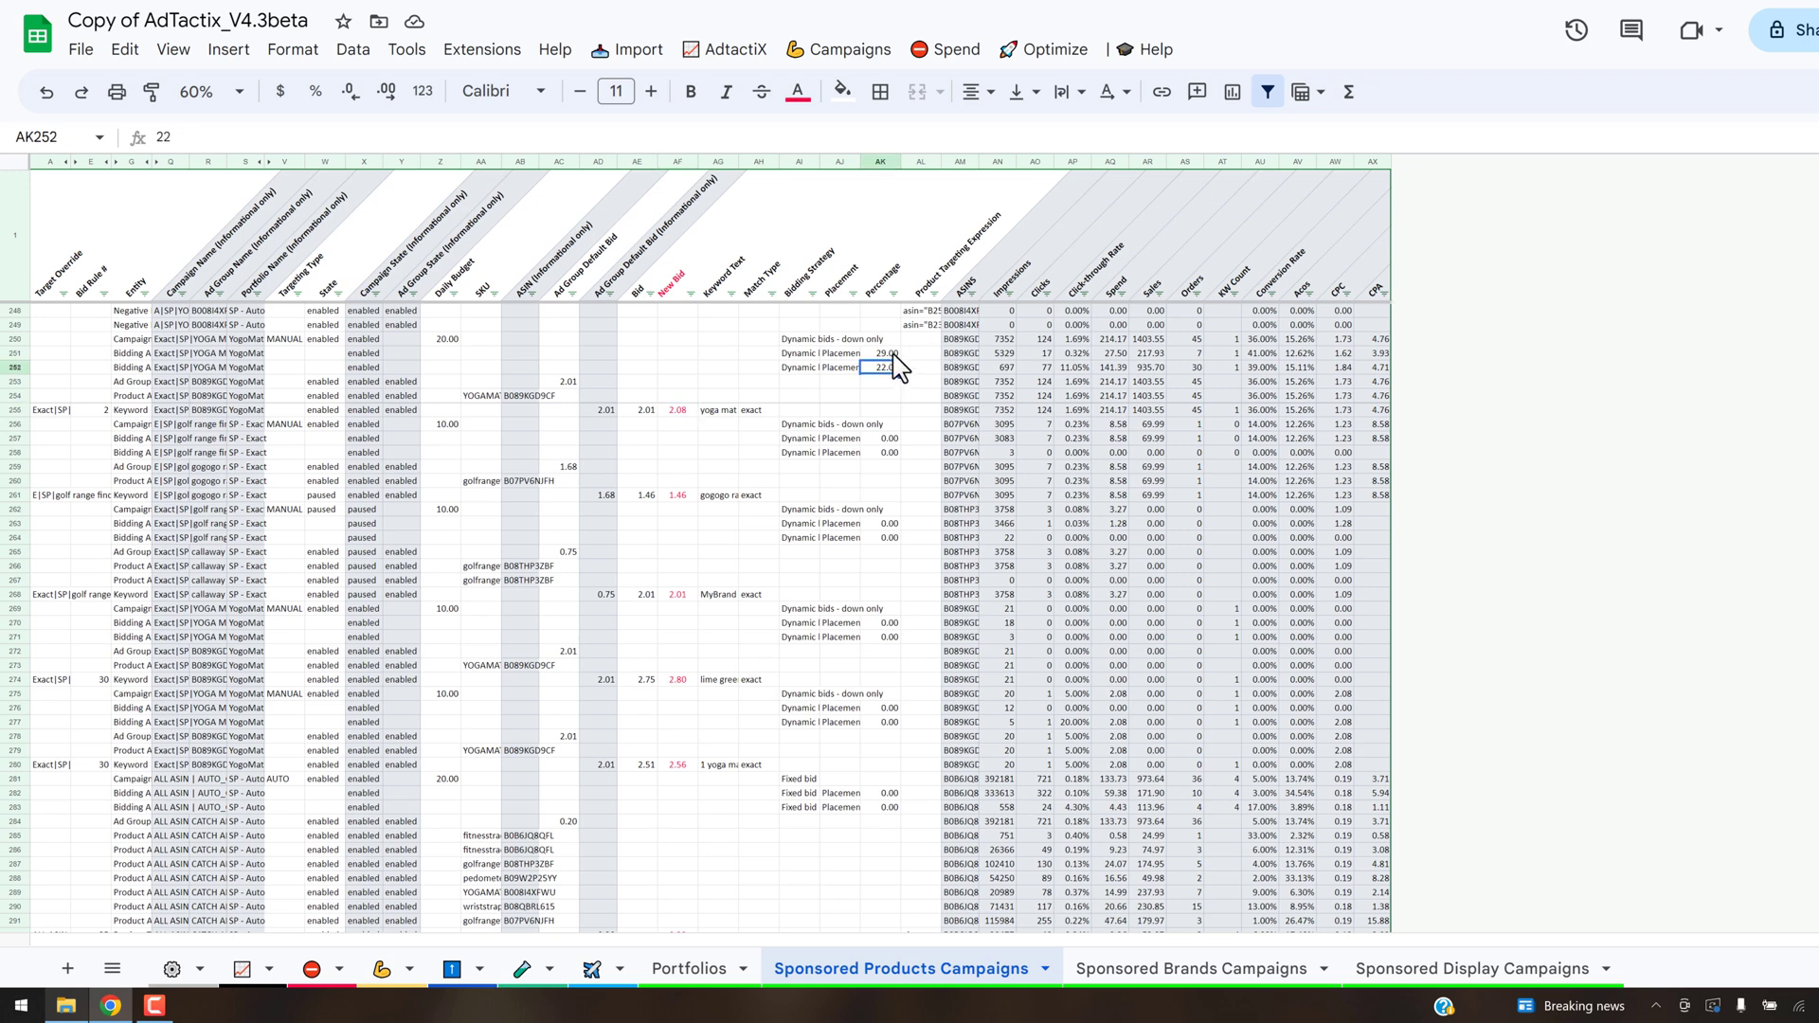
click(892, 356)
click(885, 369)
click(846, 368)
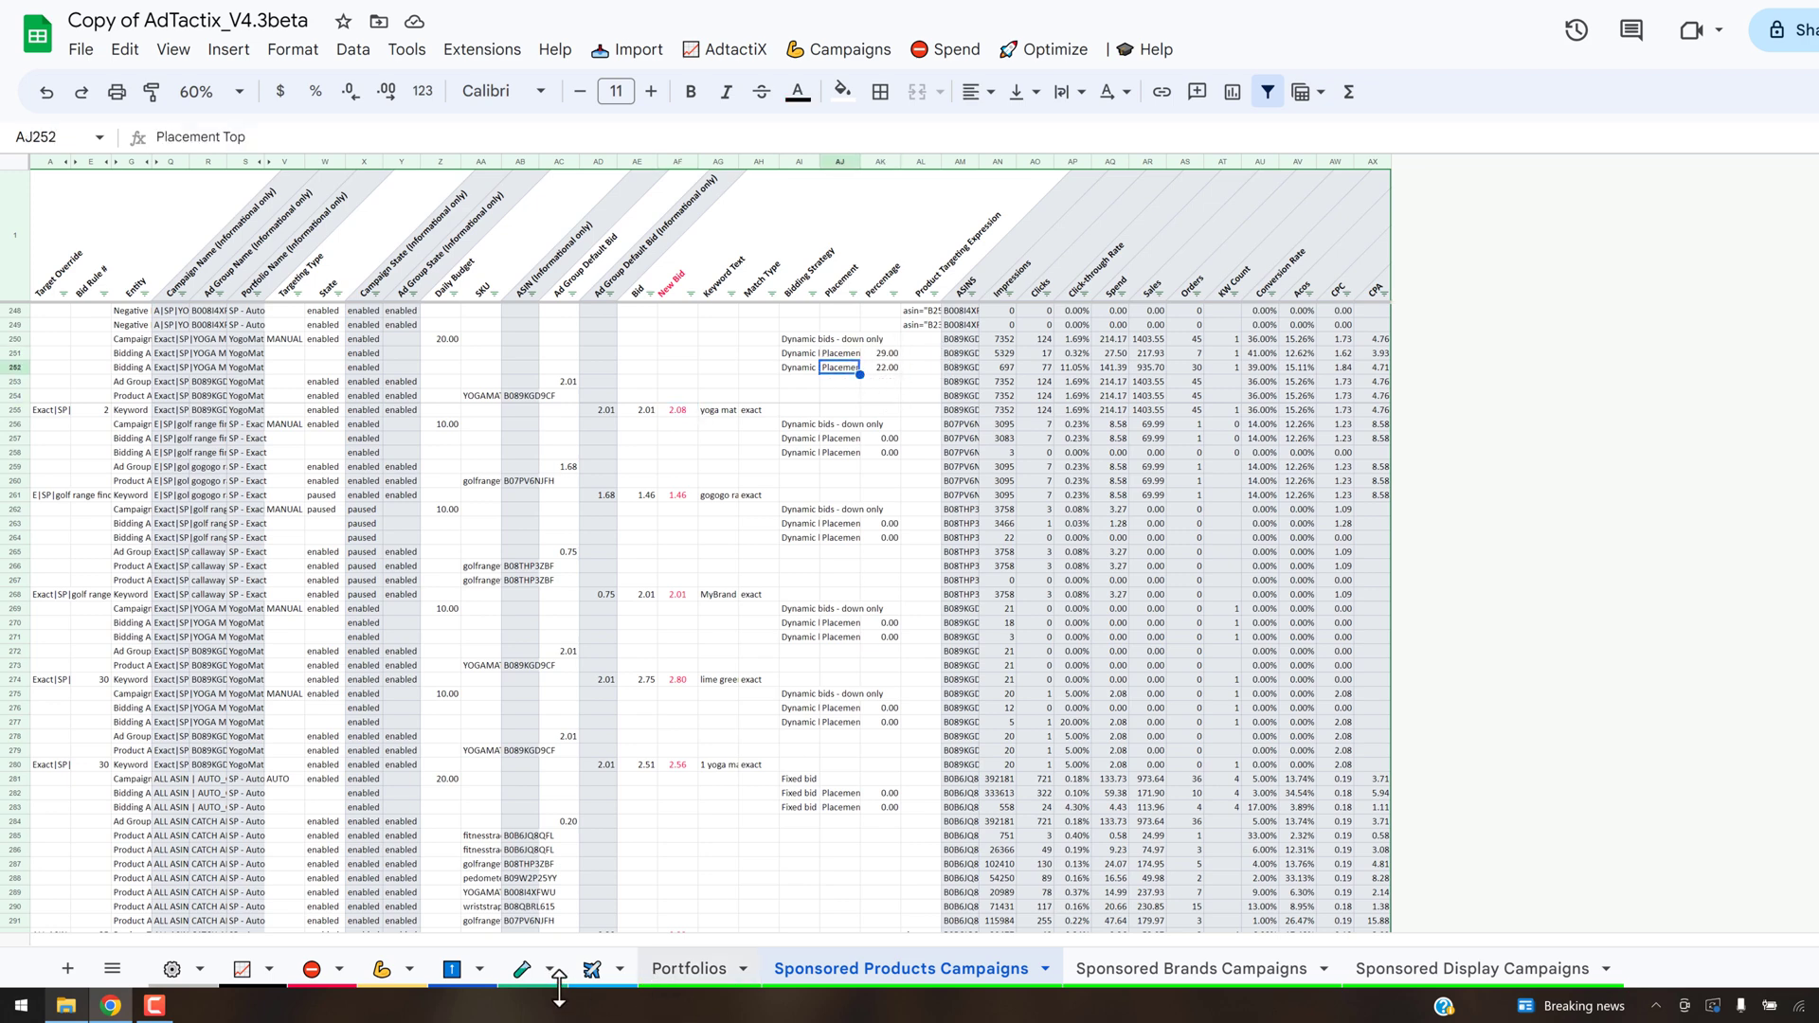
- Check the yoga mat campaign's TOS and PP modifiers and its bid override in row 12 of the Bid Override Table
click(453, 971)
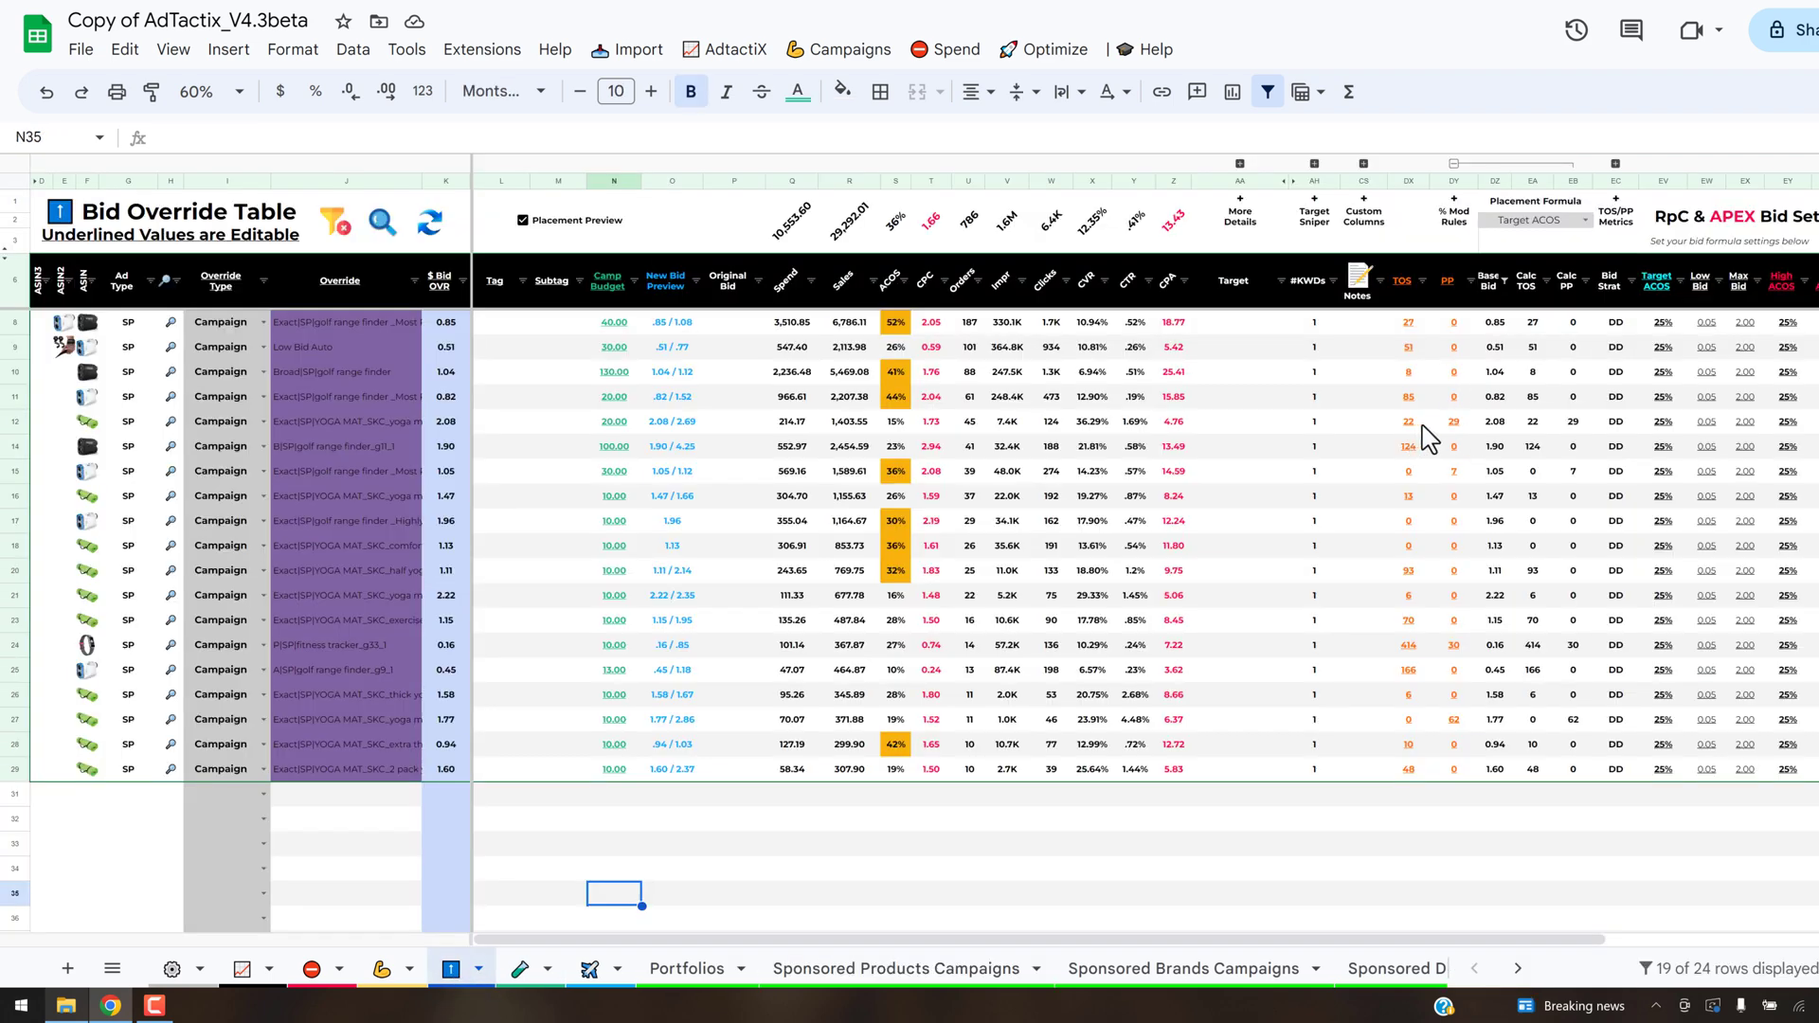
click(1423, 425)
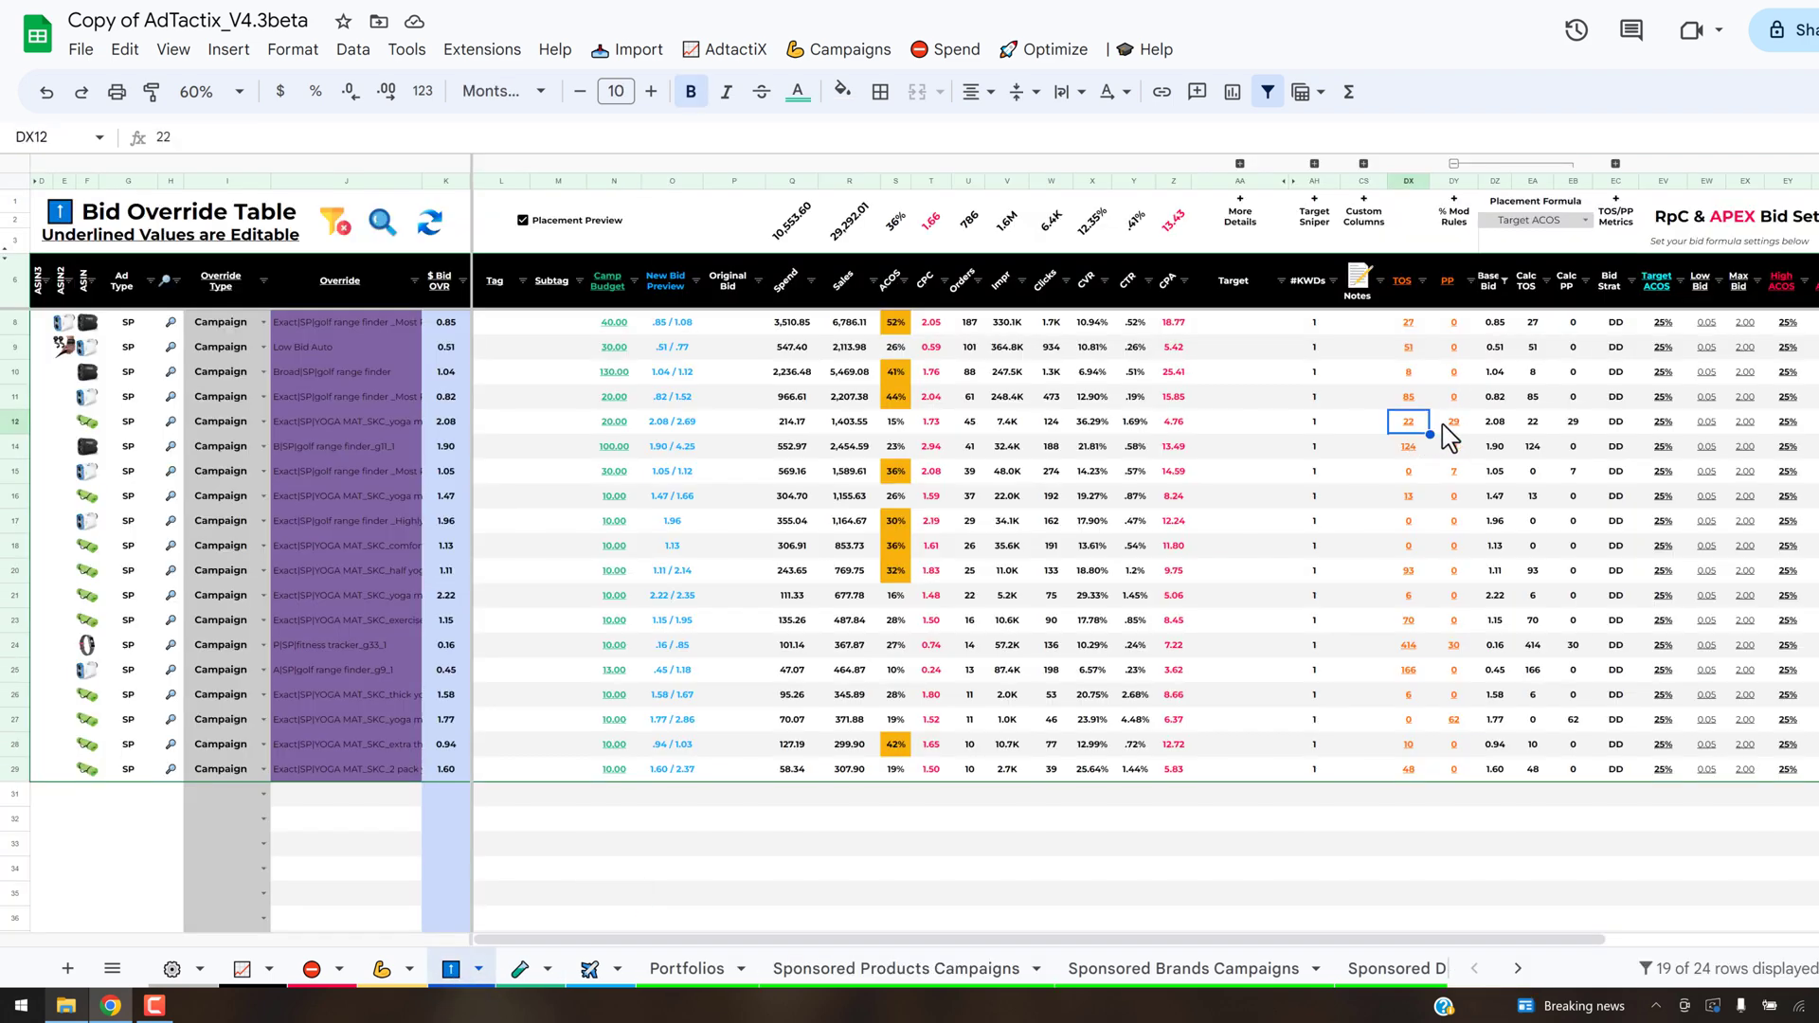
click(1450, 426)
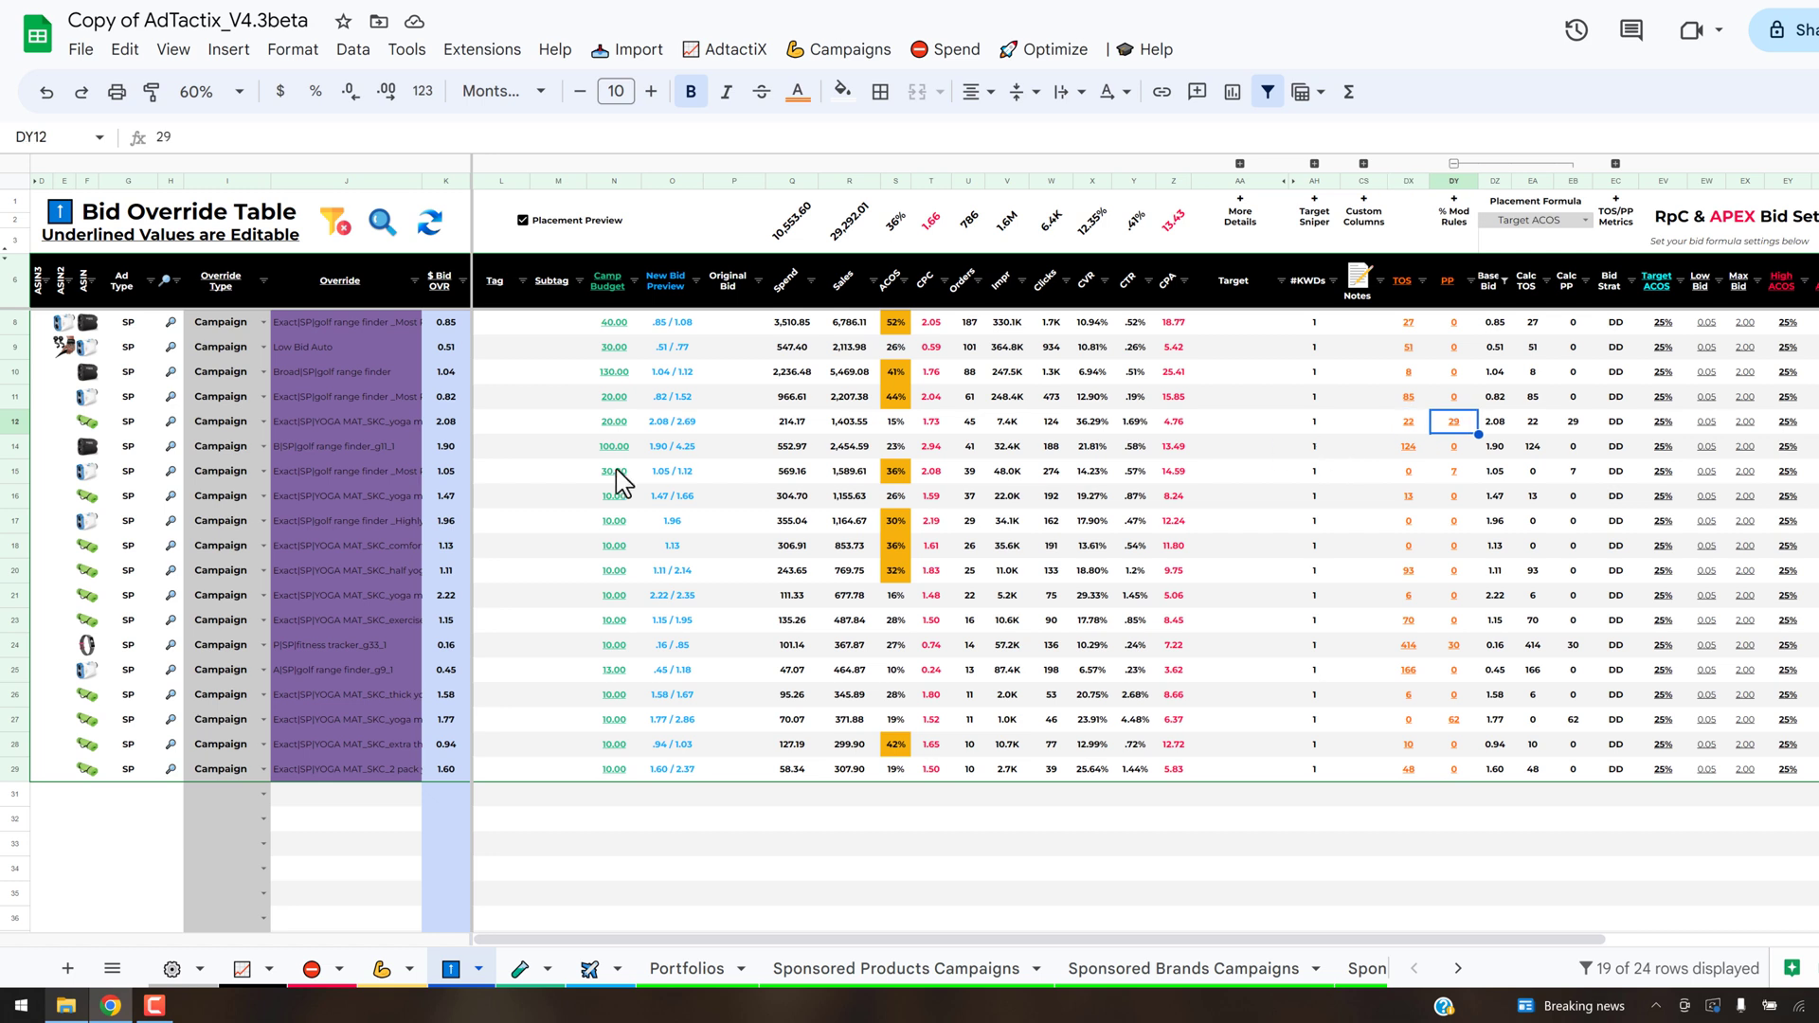
click(441, 426)
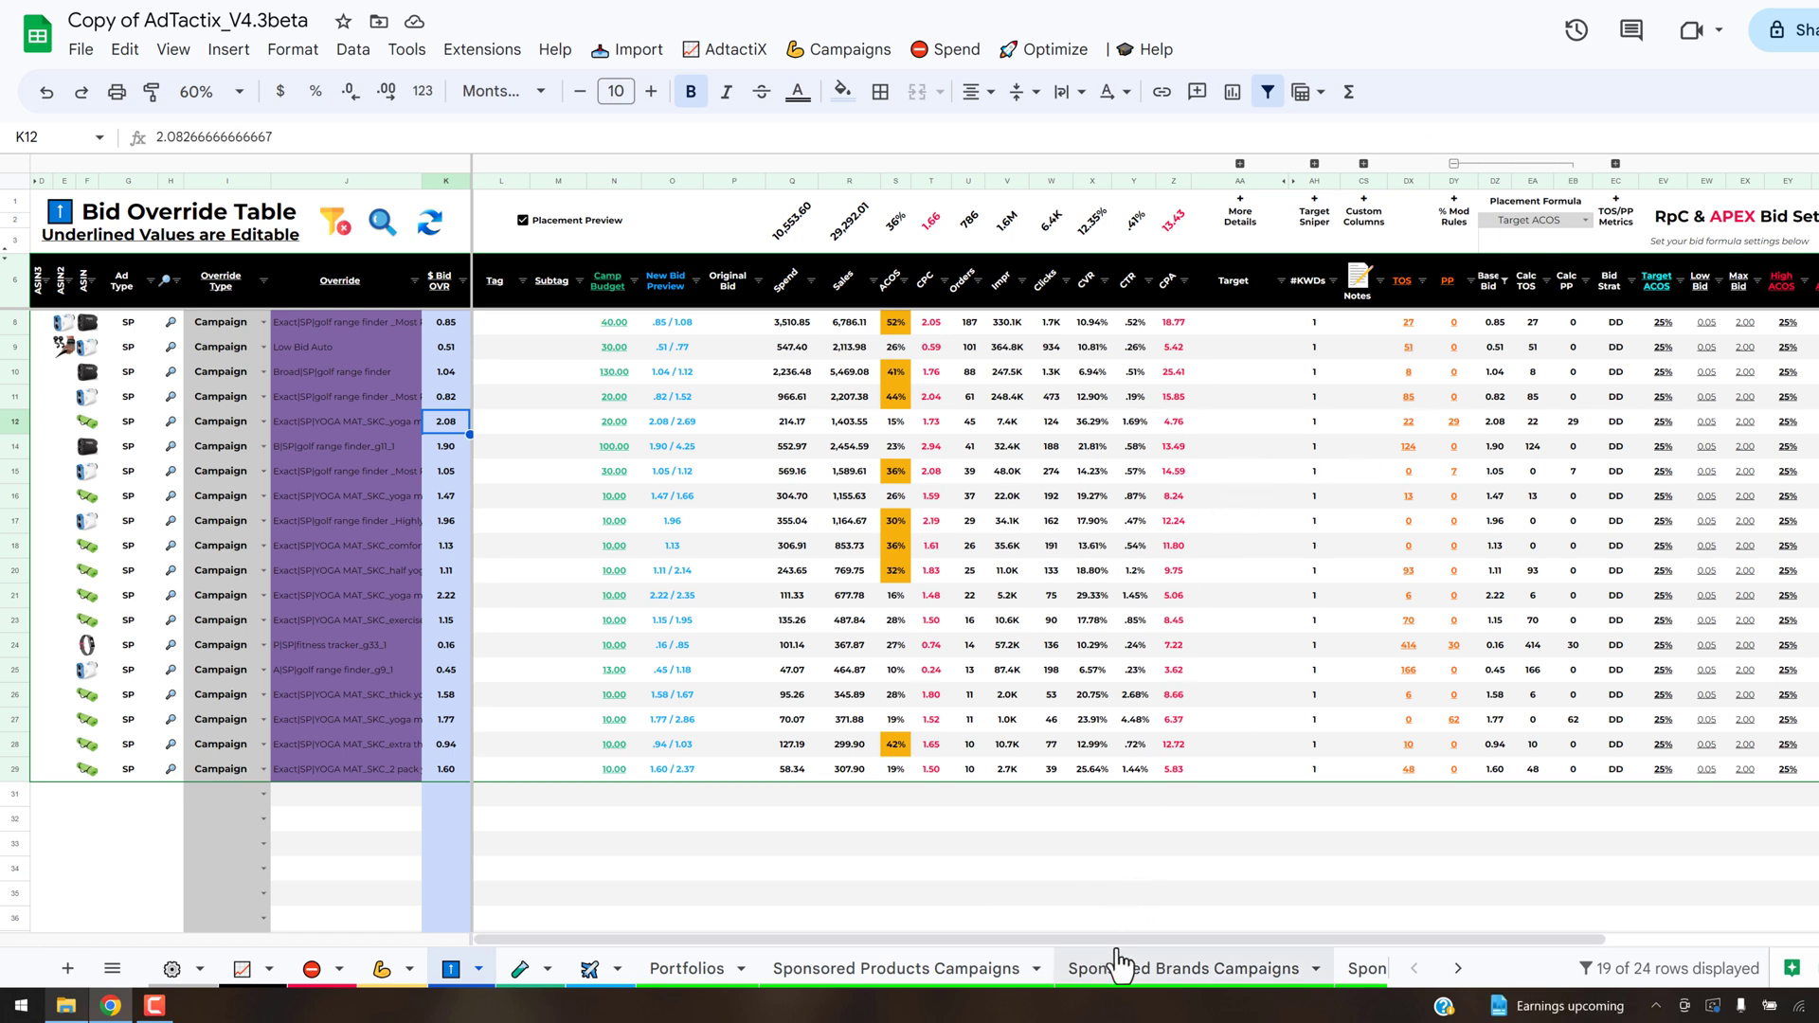
drag(1172, 938, 1367, 938)
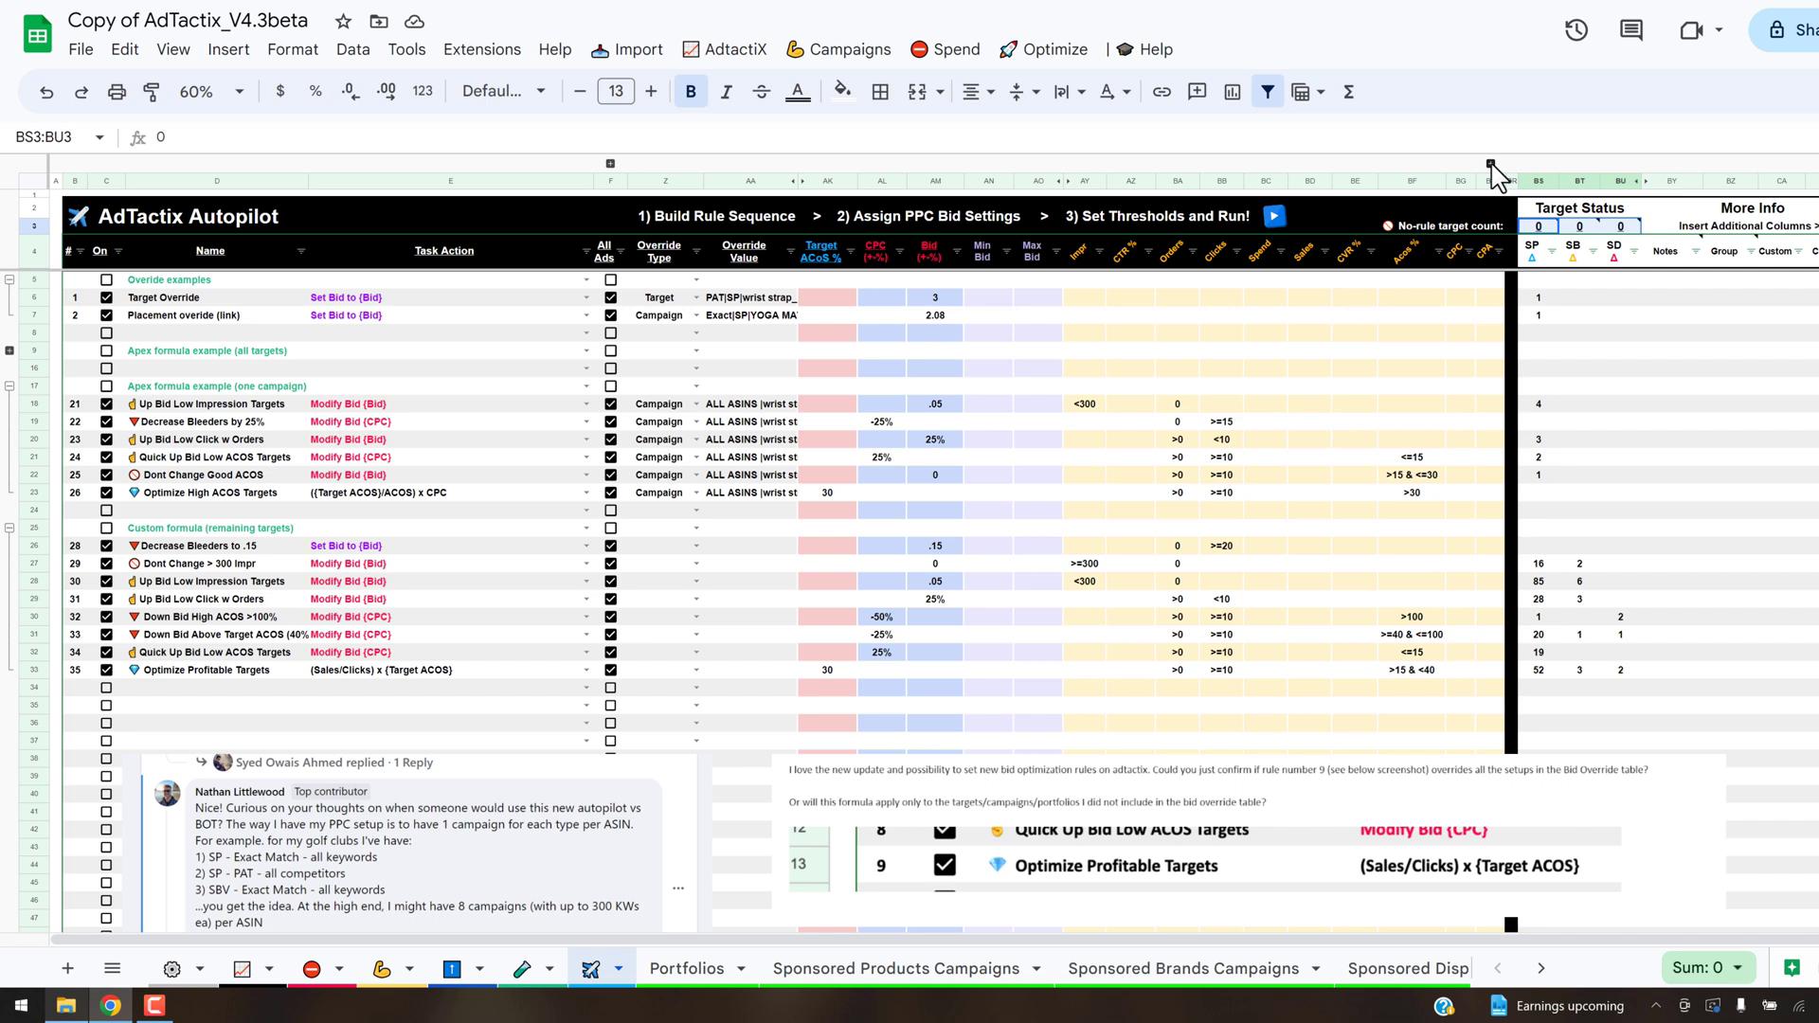
- Expand the collapsed column group beside the Autopilot thresholds and view the Coming Soon columns
click(1490, 164)
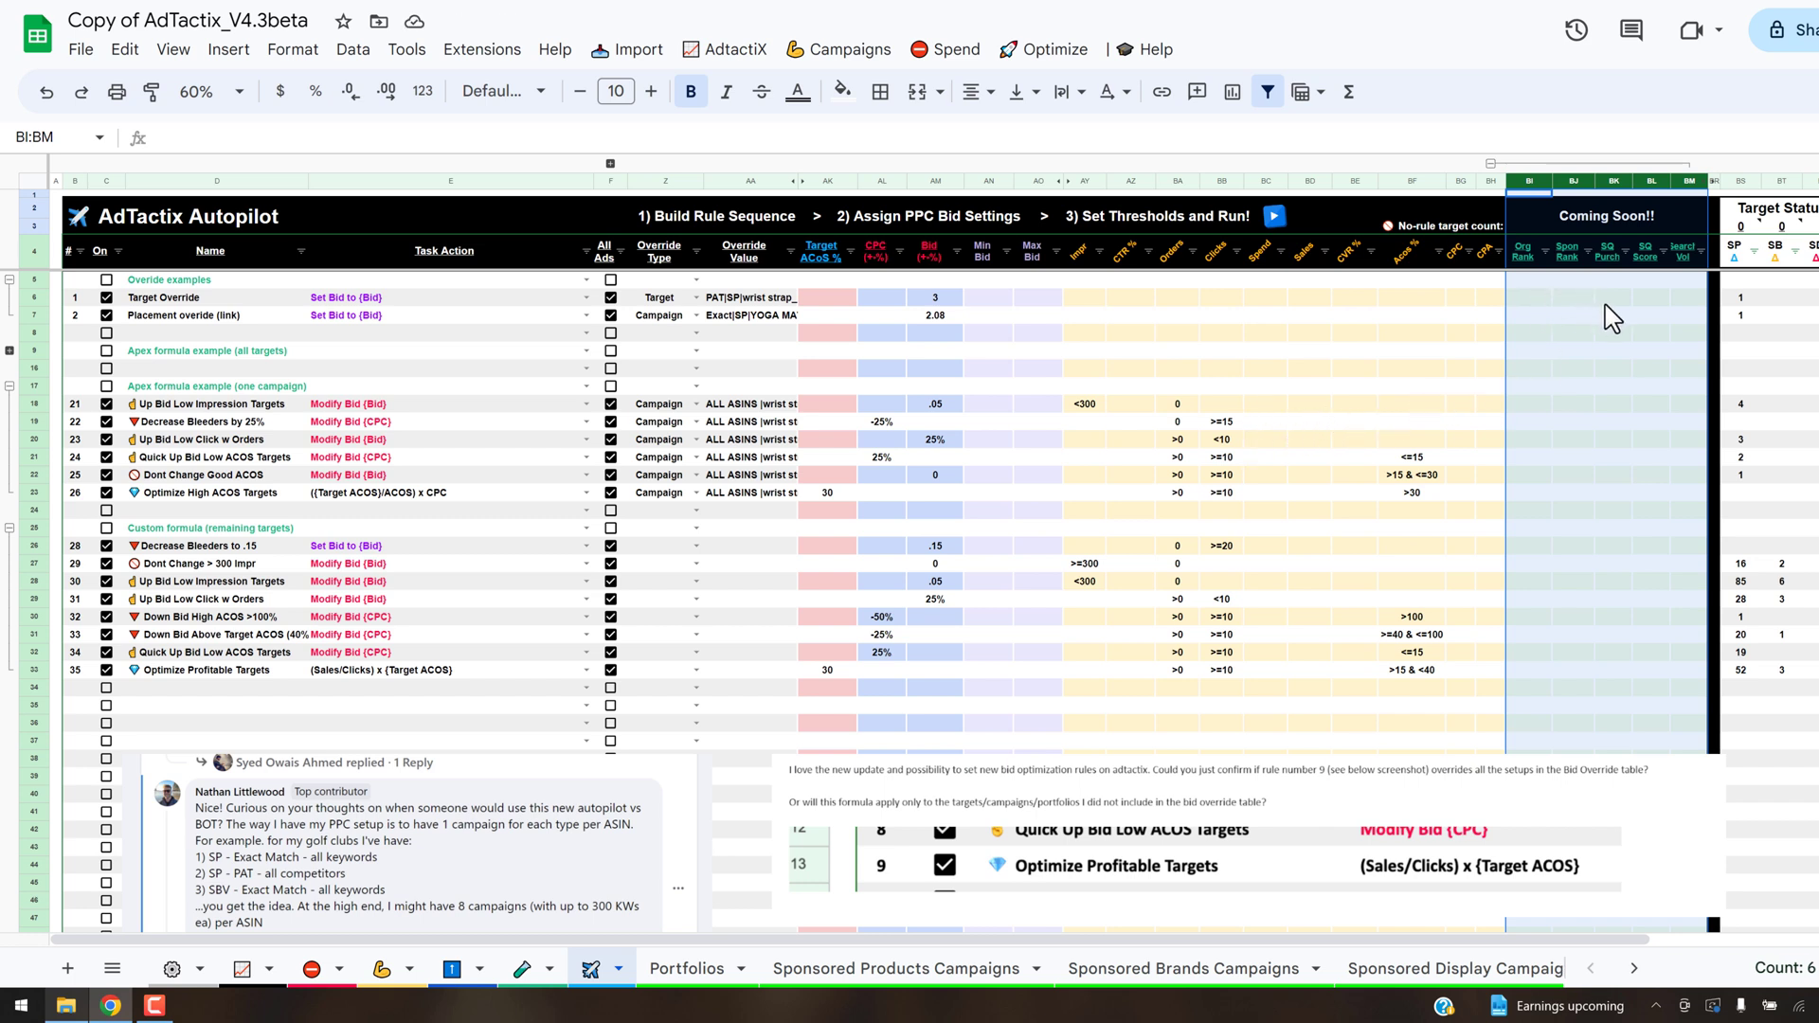
click(1023, 723)
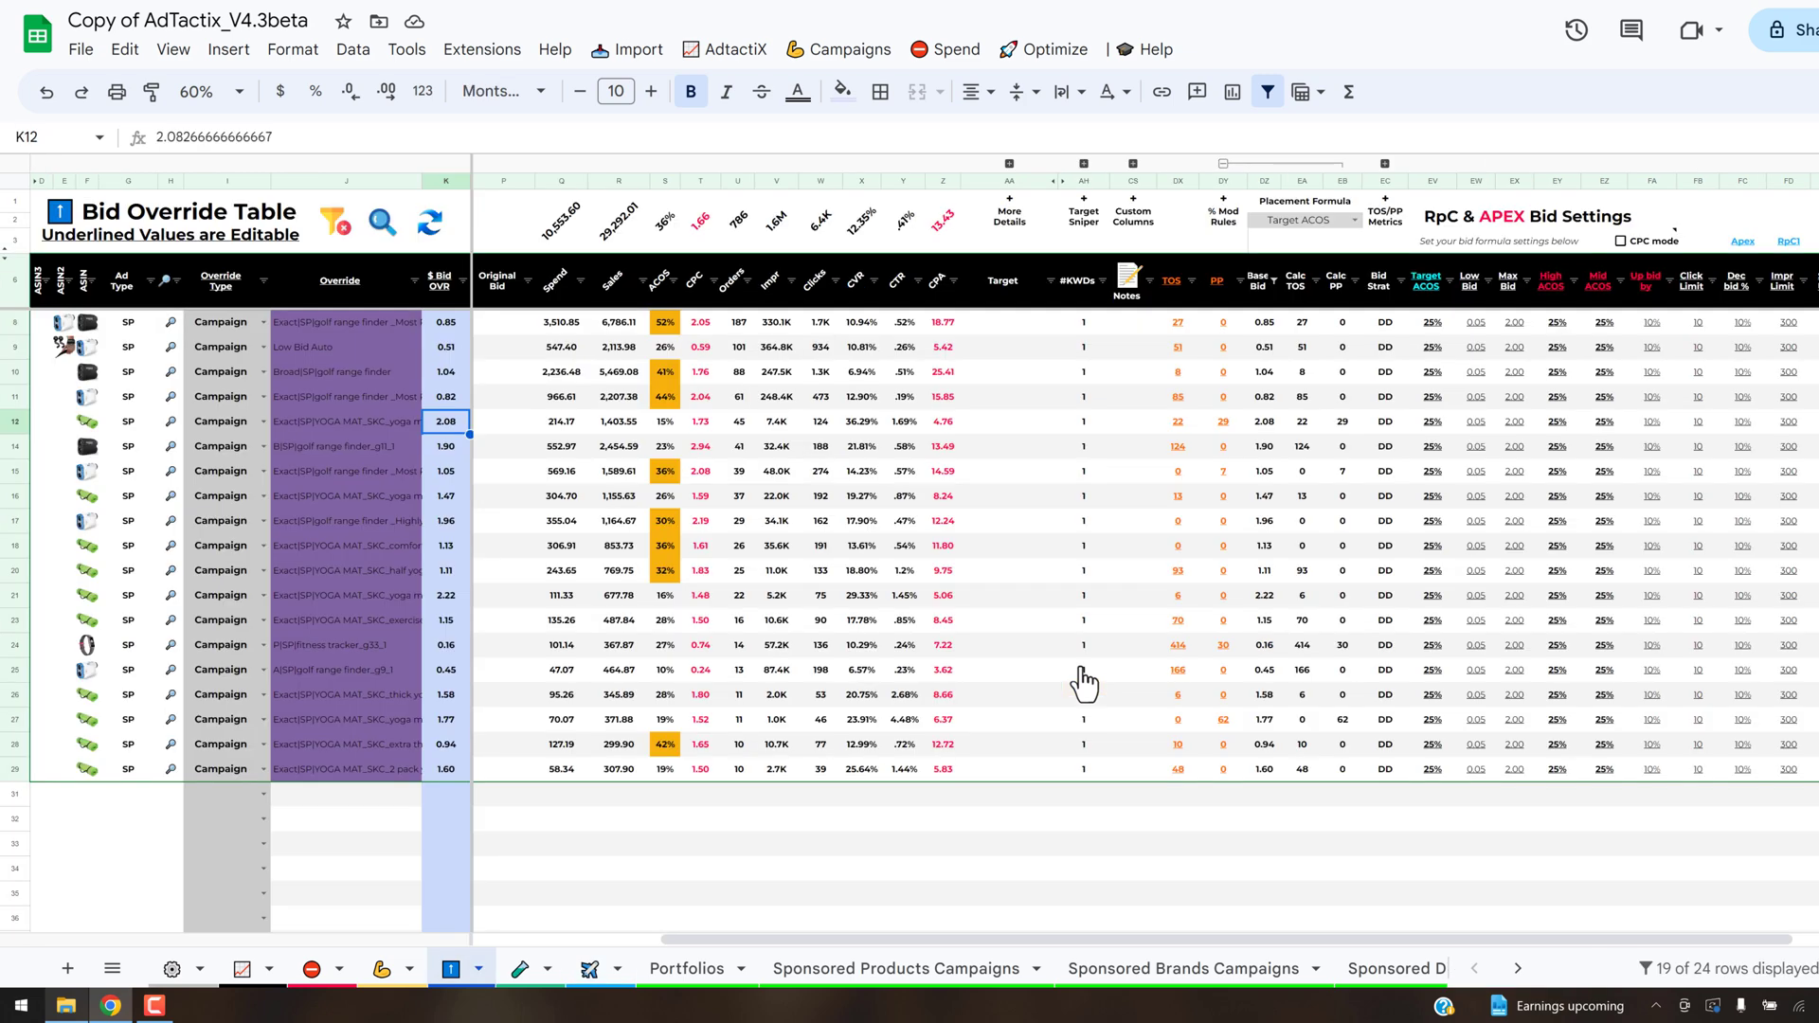
- Set the Bid Override Table's Placement Formula to Nudge TOS and read the Placement Optimizer Nudge note on the Settings sheet
click(1352, 223)
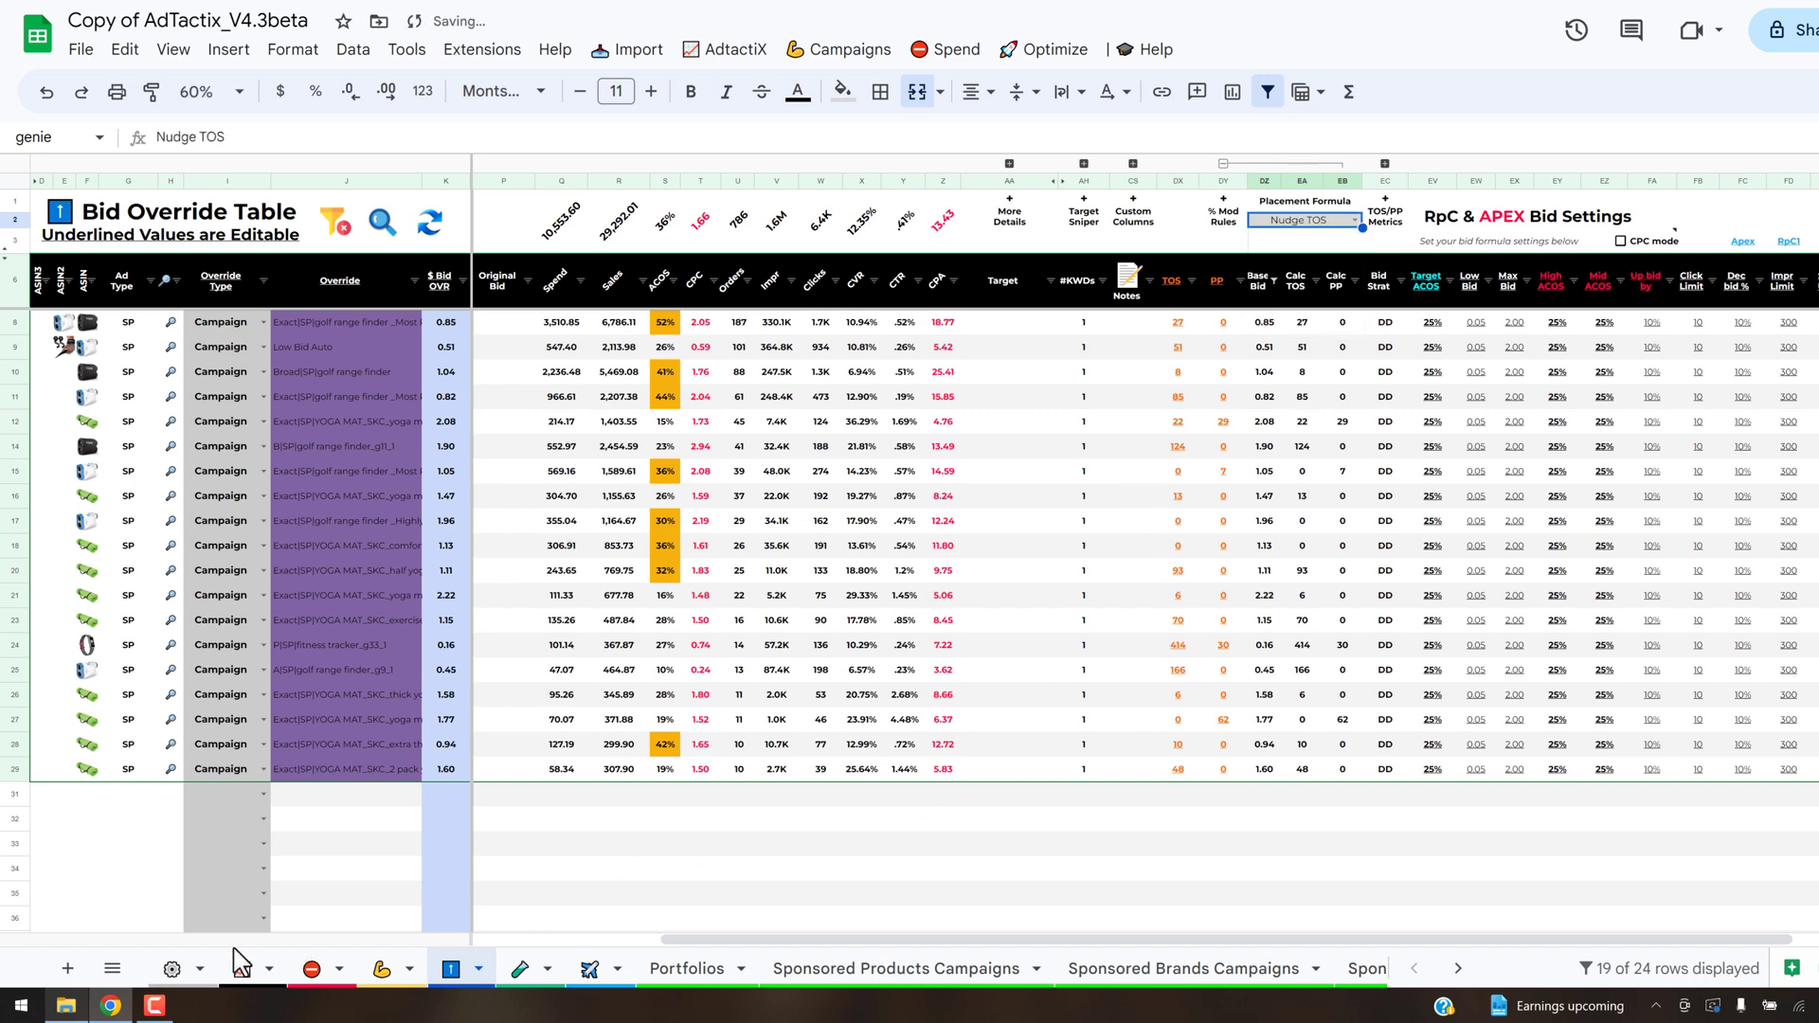
click(176, 970)
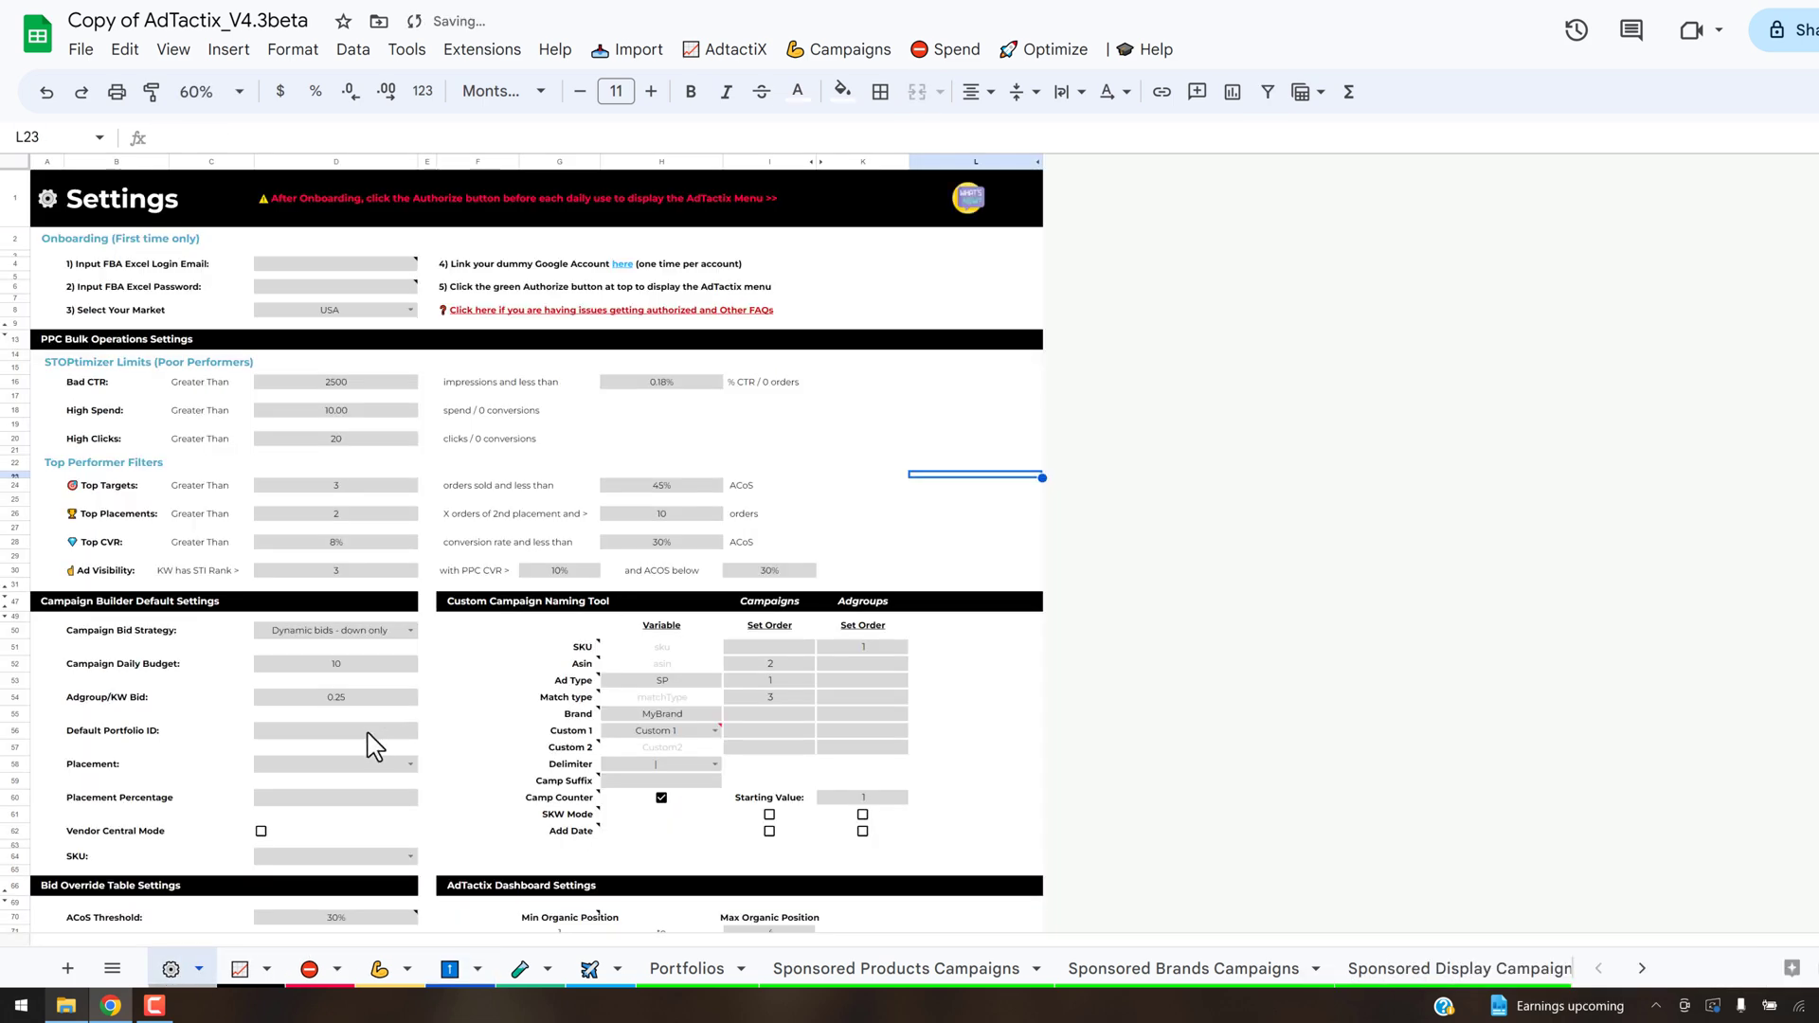
scroll(365, 753, down, 3)
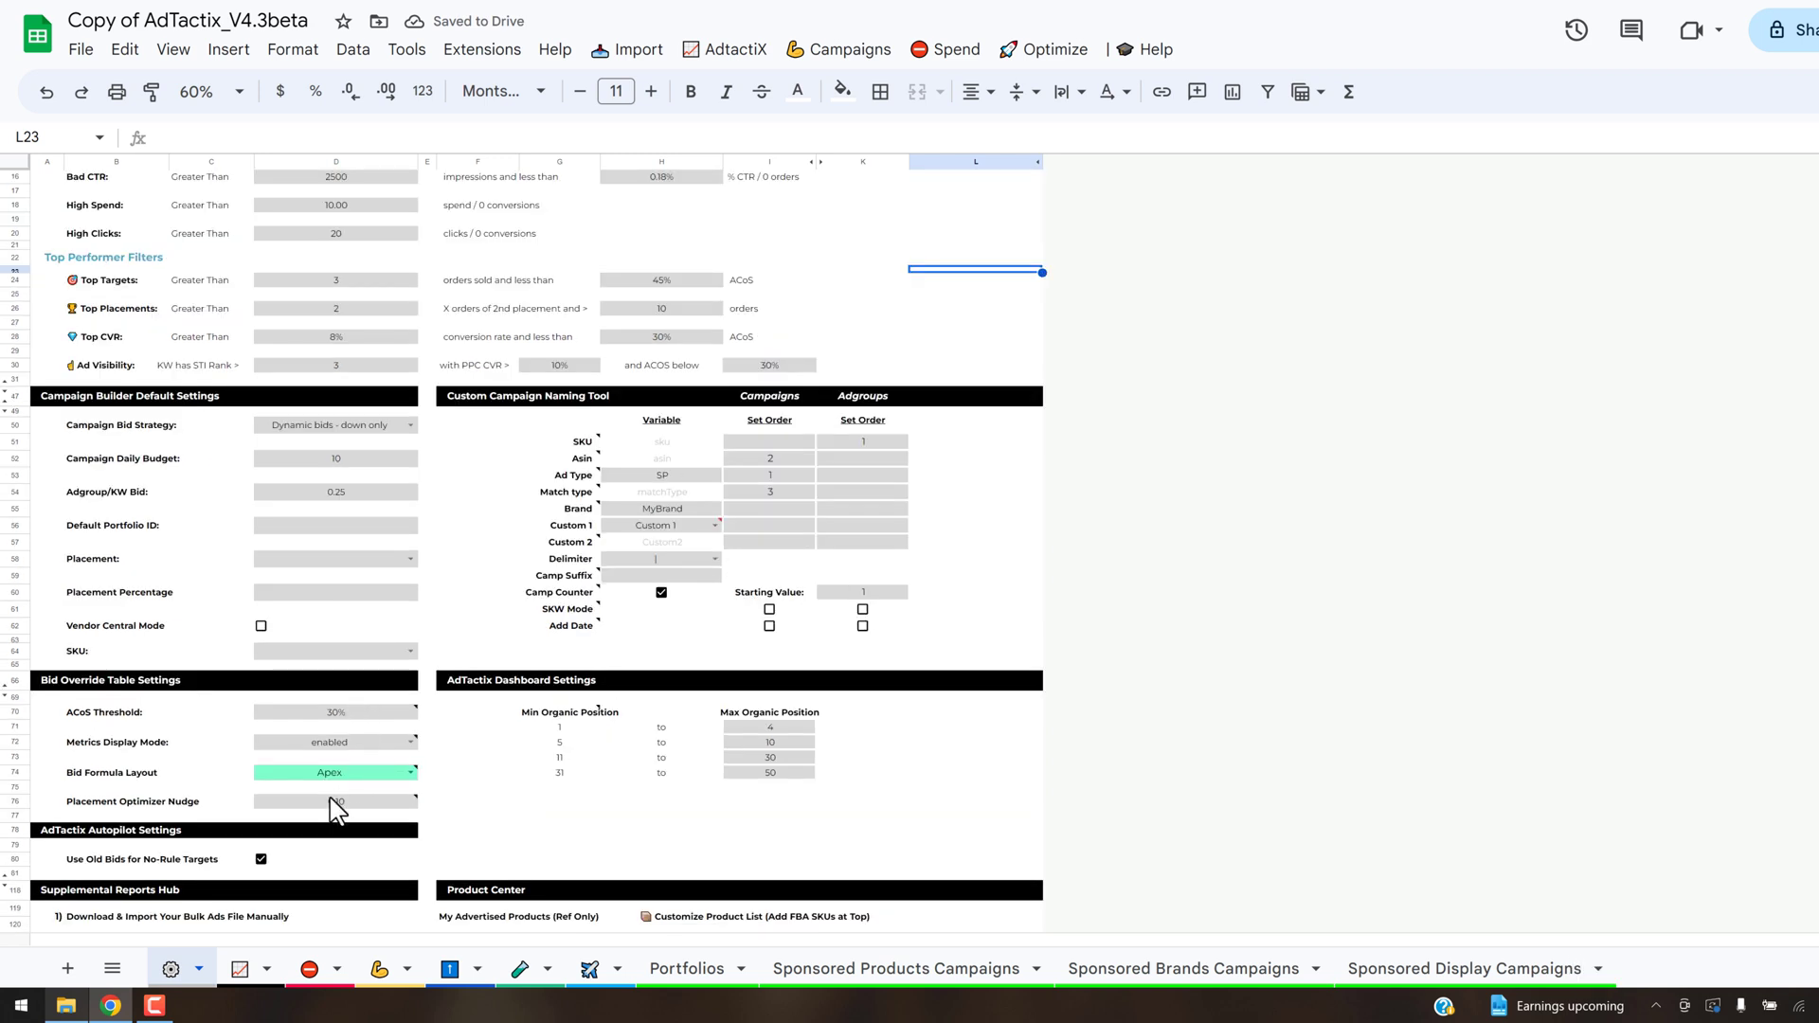
mouse_move(360, 813)
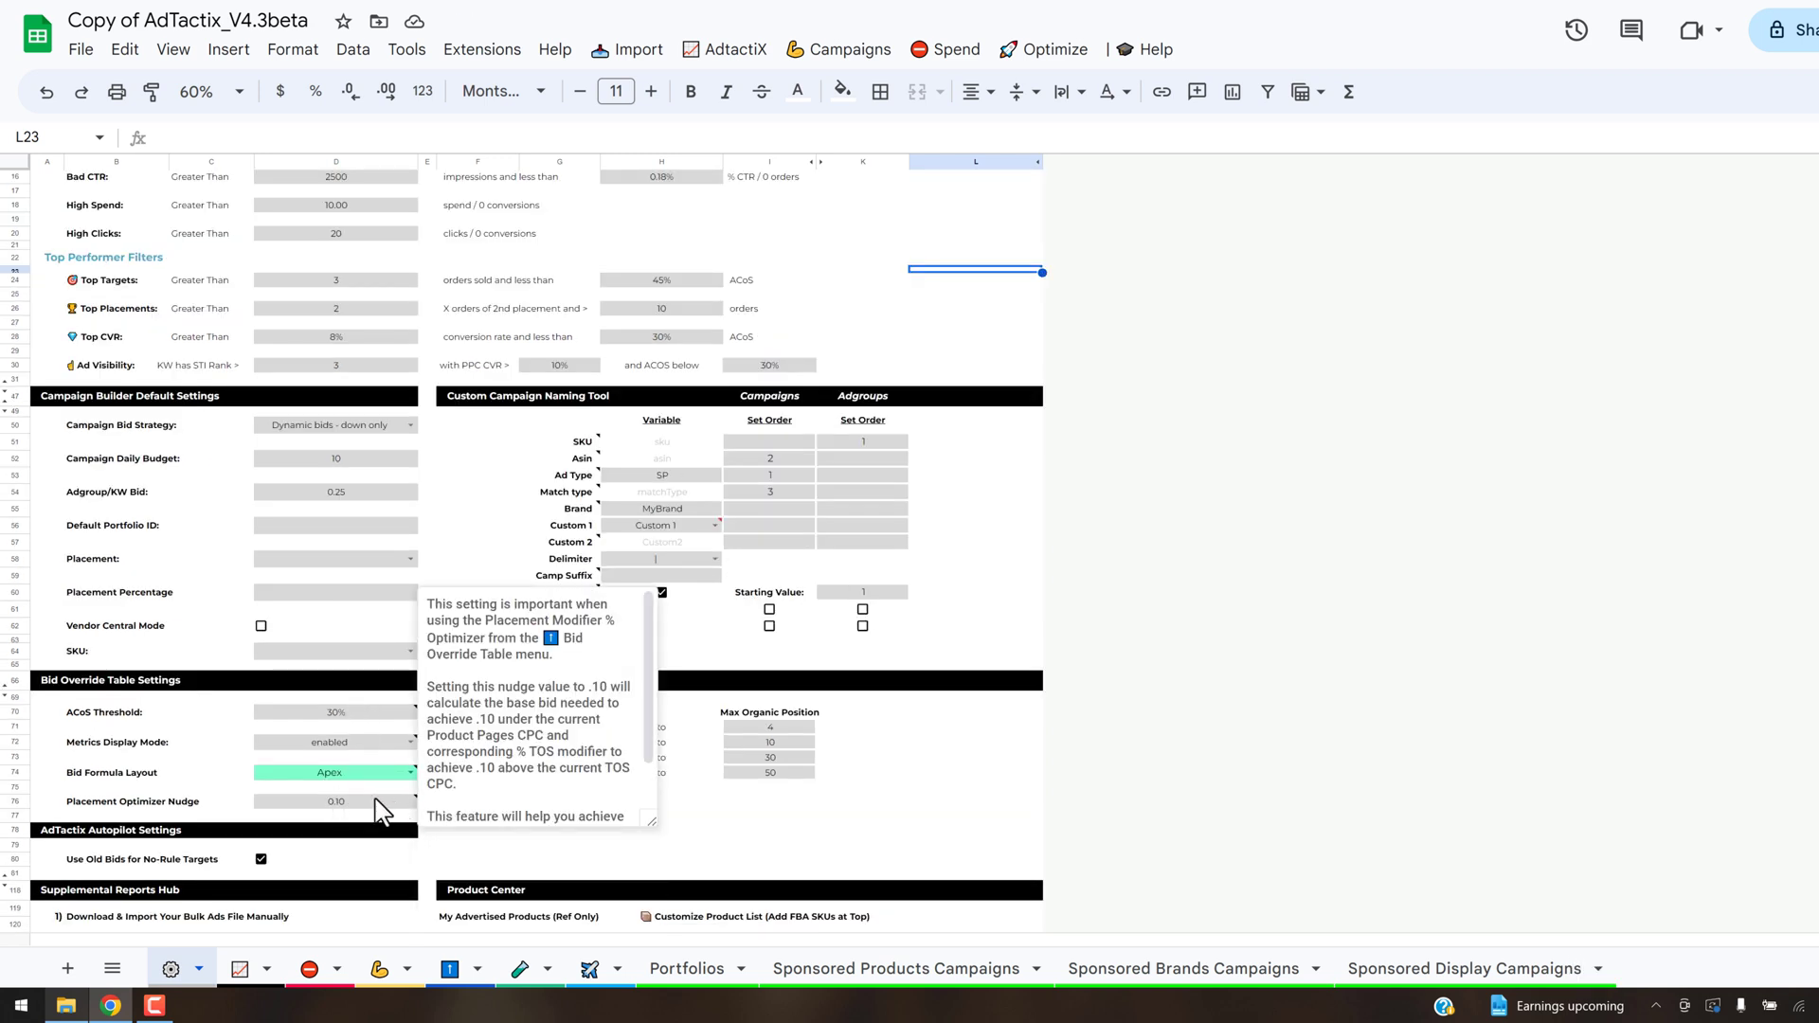
click(378, 801)
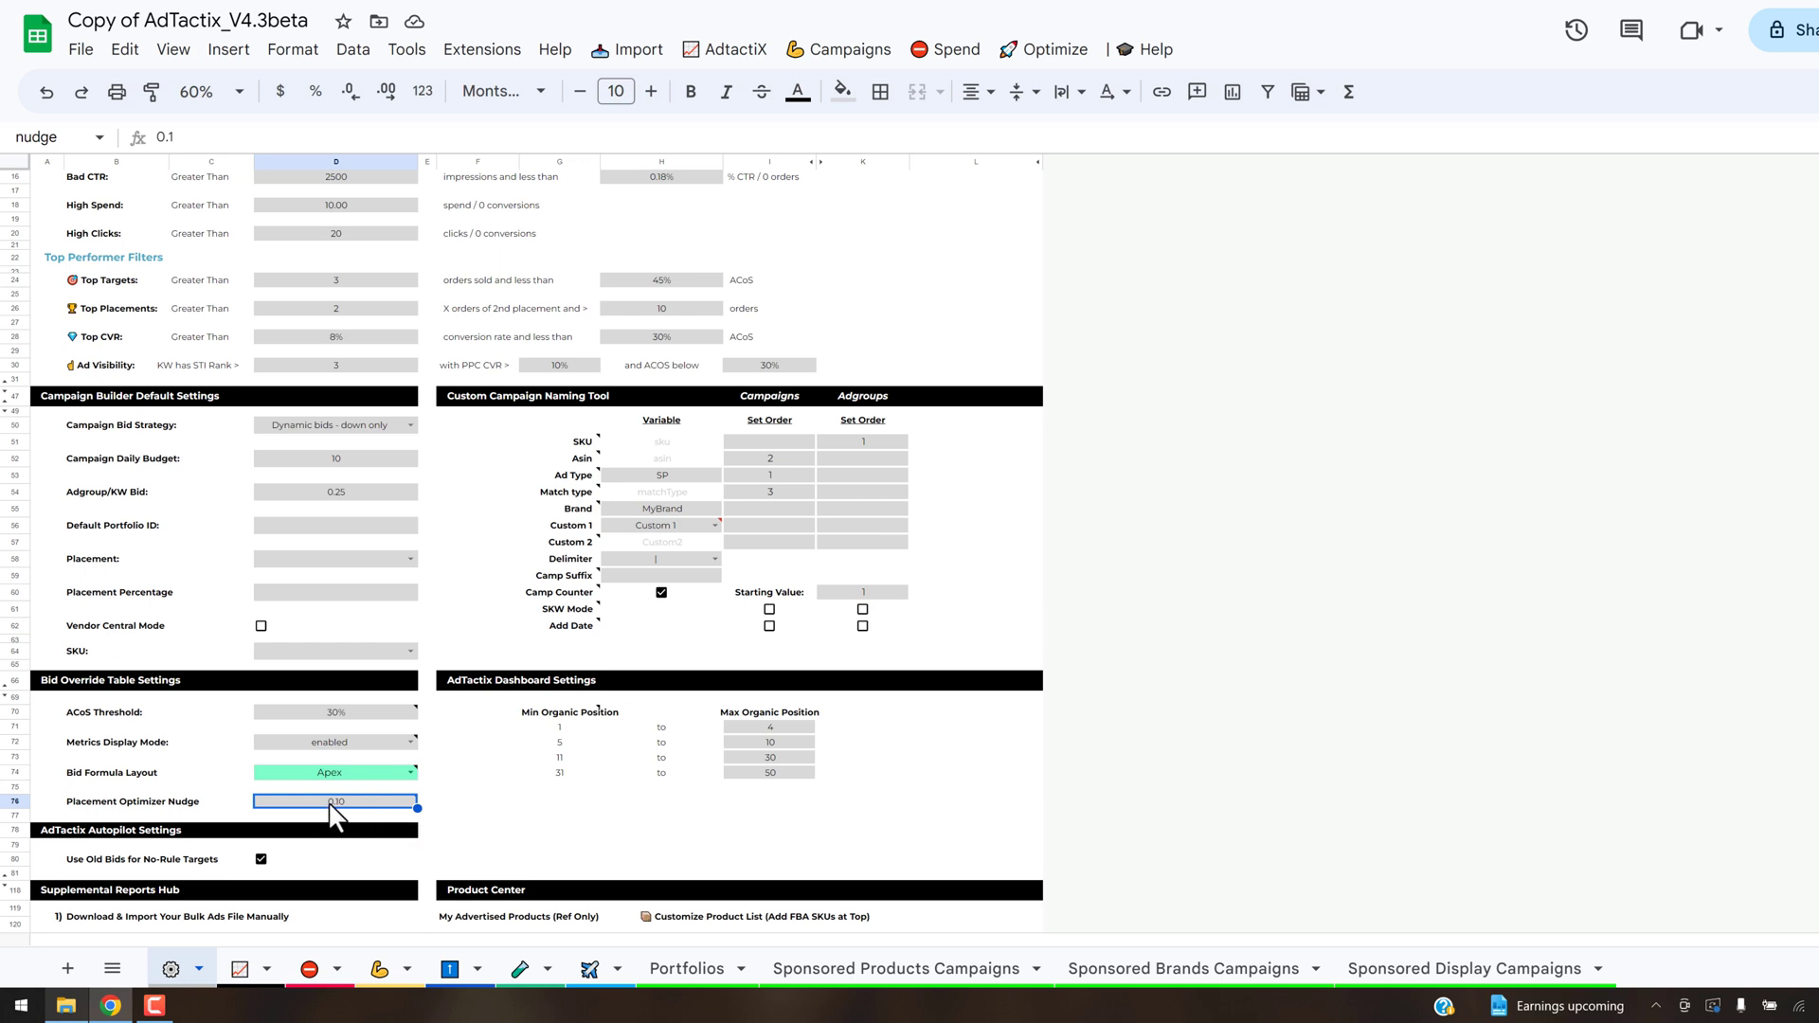
mouse_move(343, 804)
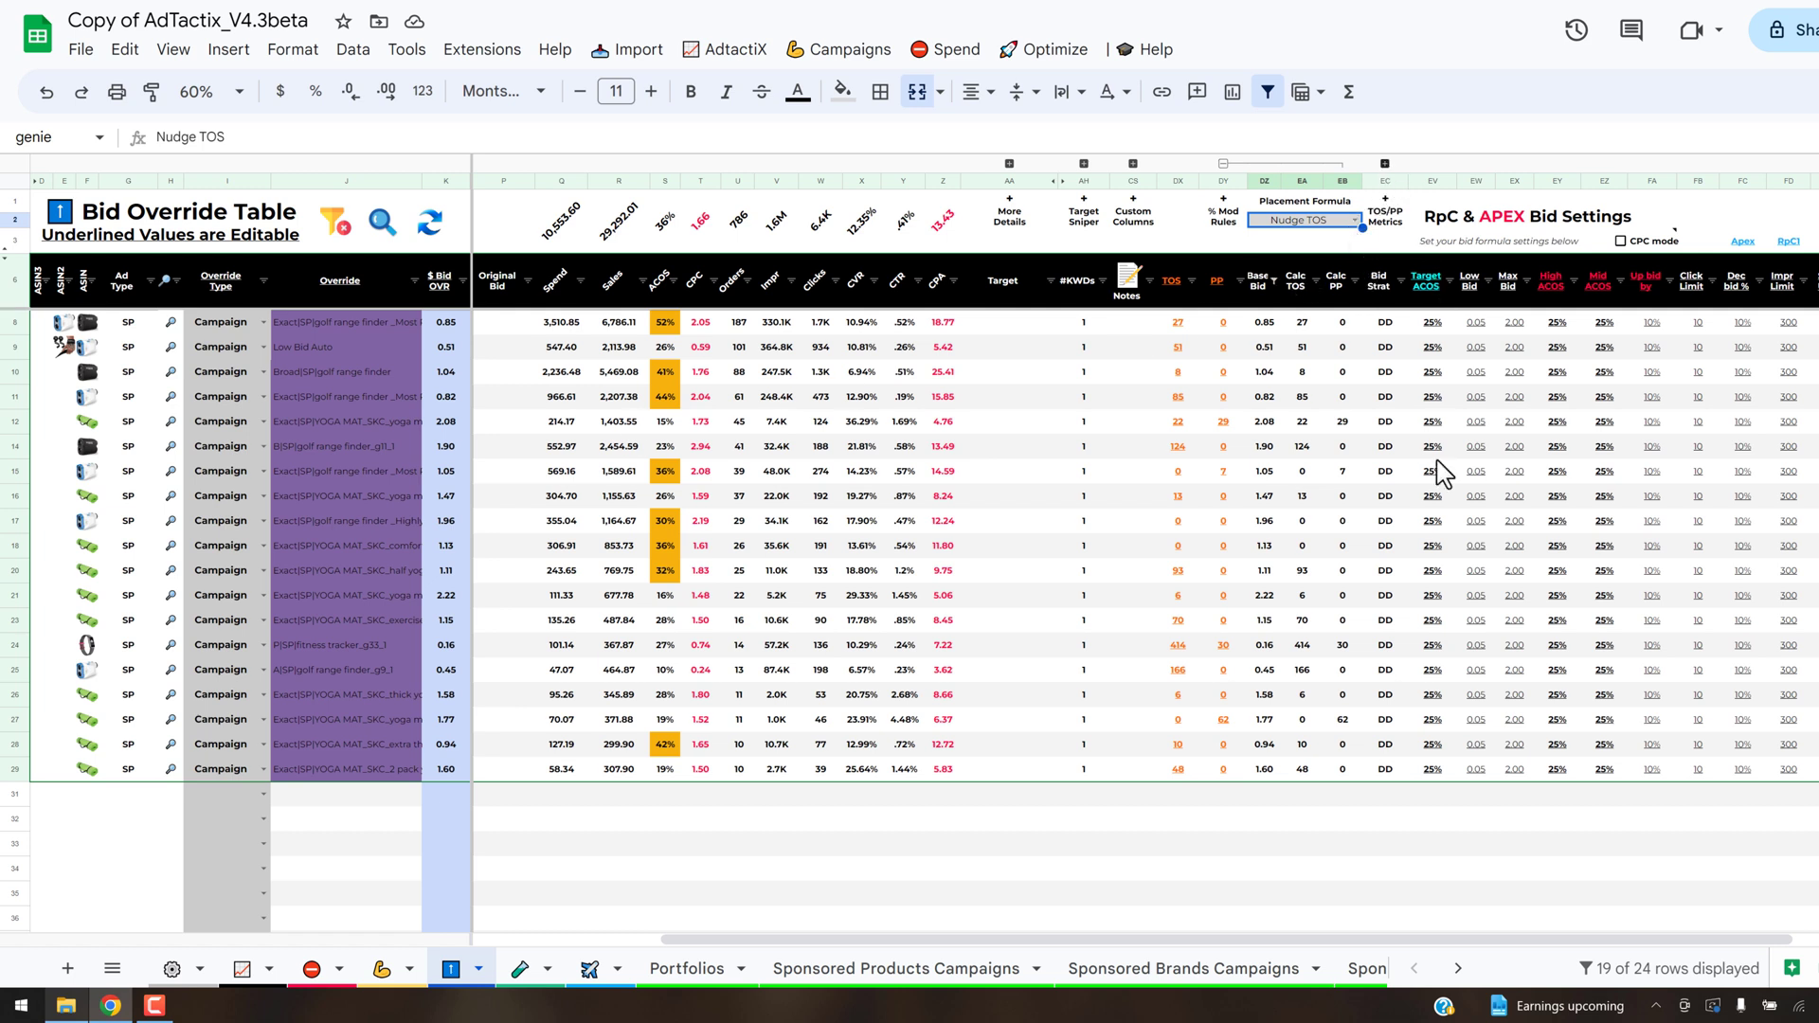
- Expand the TOS/PP Metrics group and compare the first campaign's TOS and Product Pages CPC with its calculated TOS modifier
click(1385, 163)
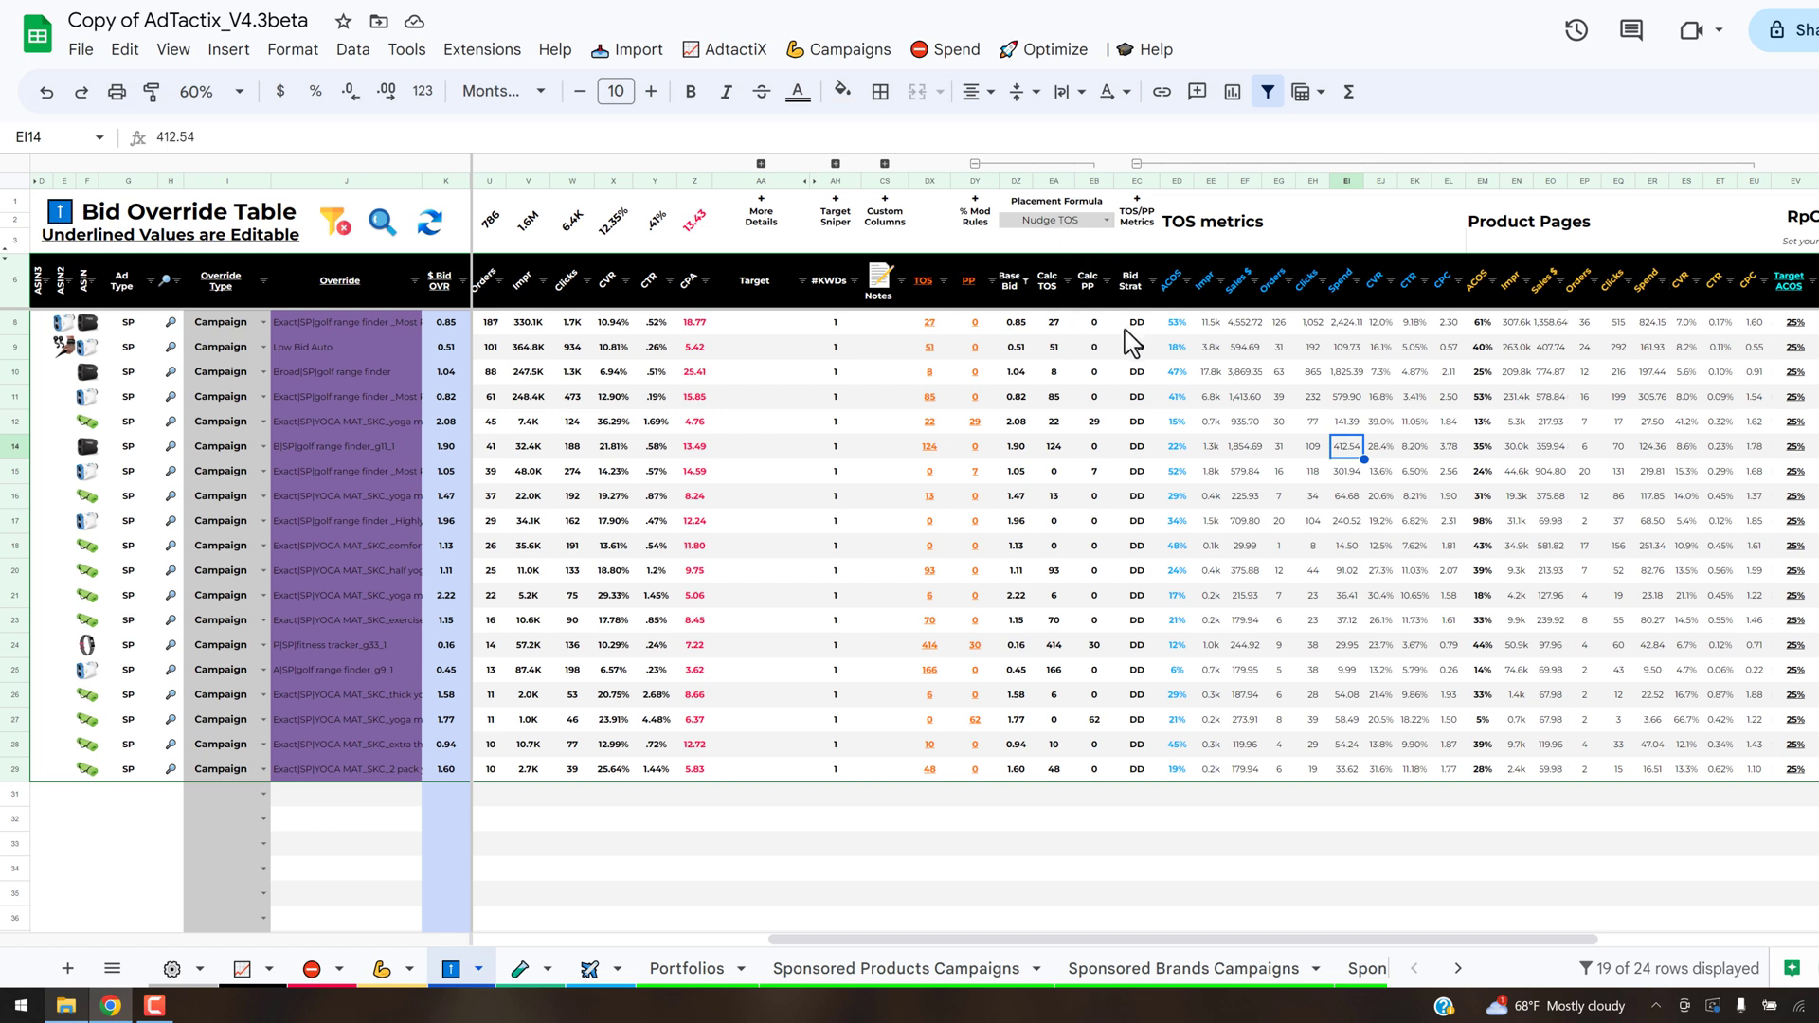
click(1442, 322)
click(1755, 324)
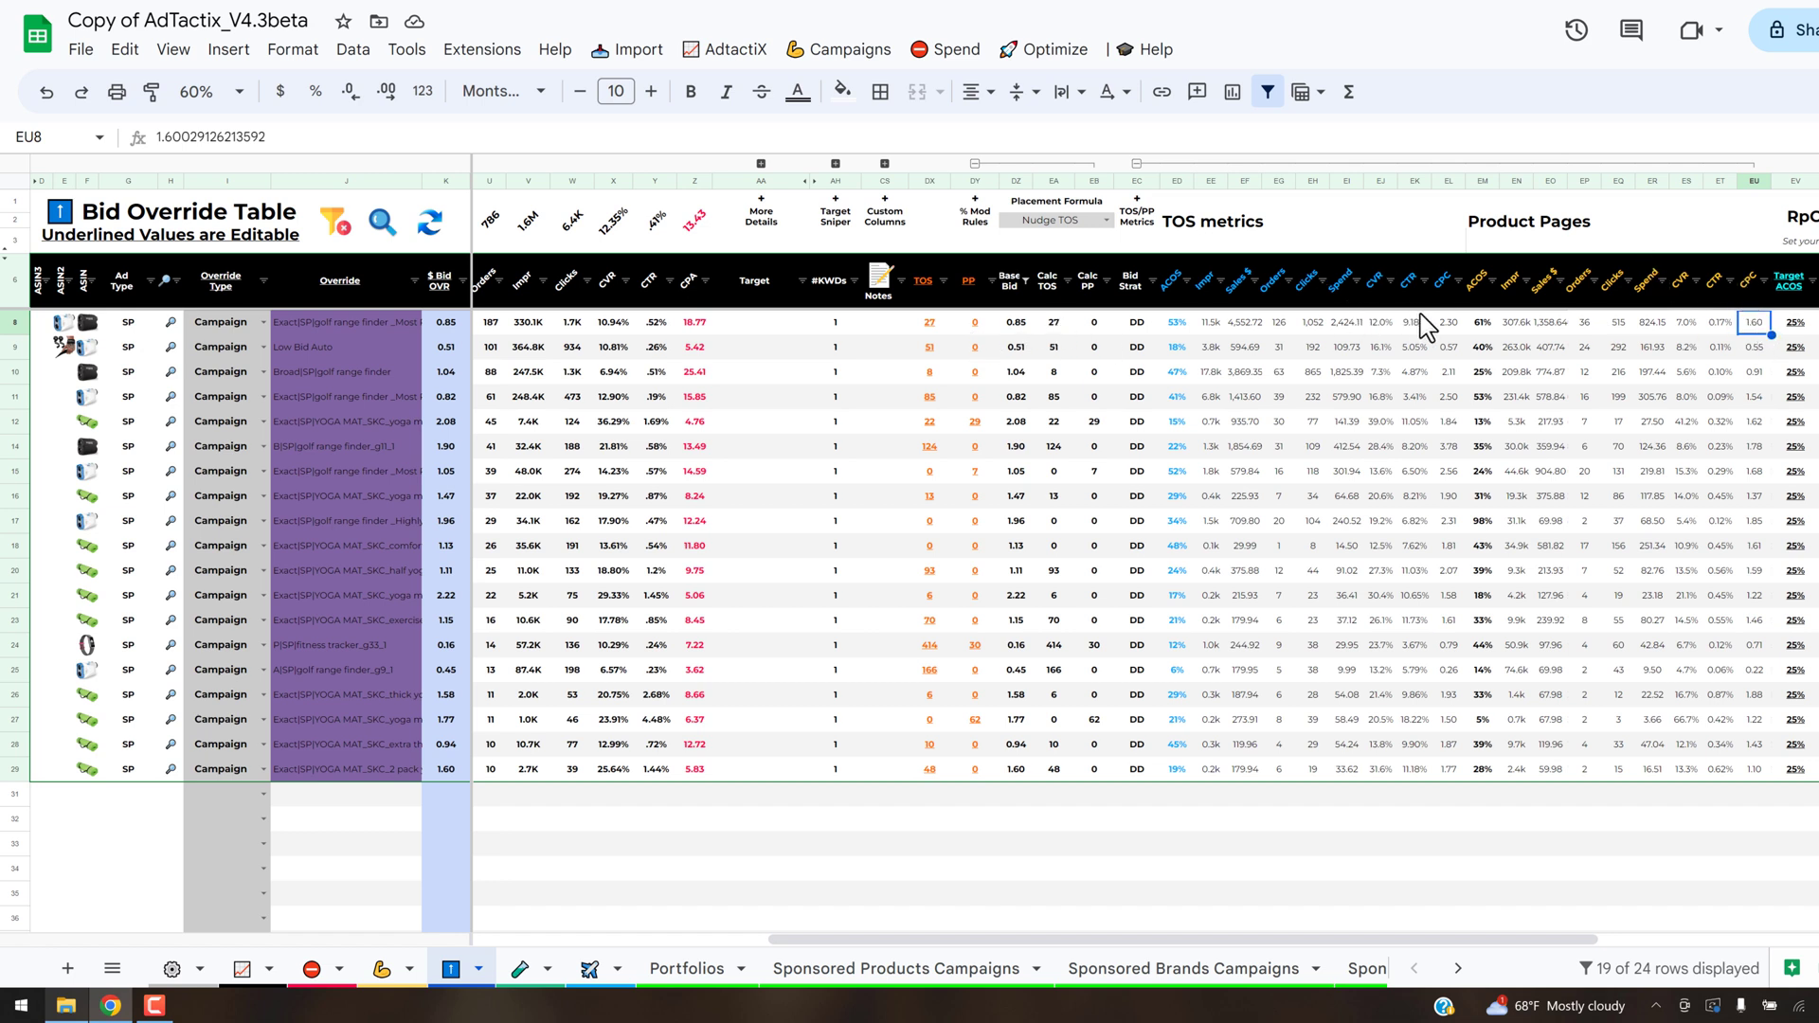
click(1074, 323)
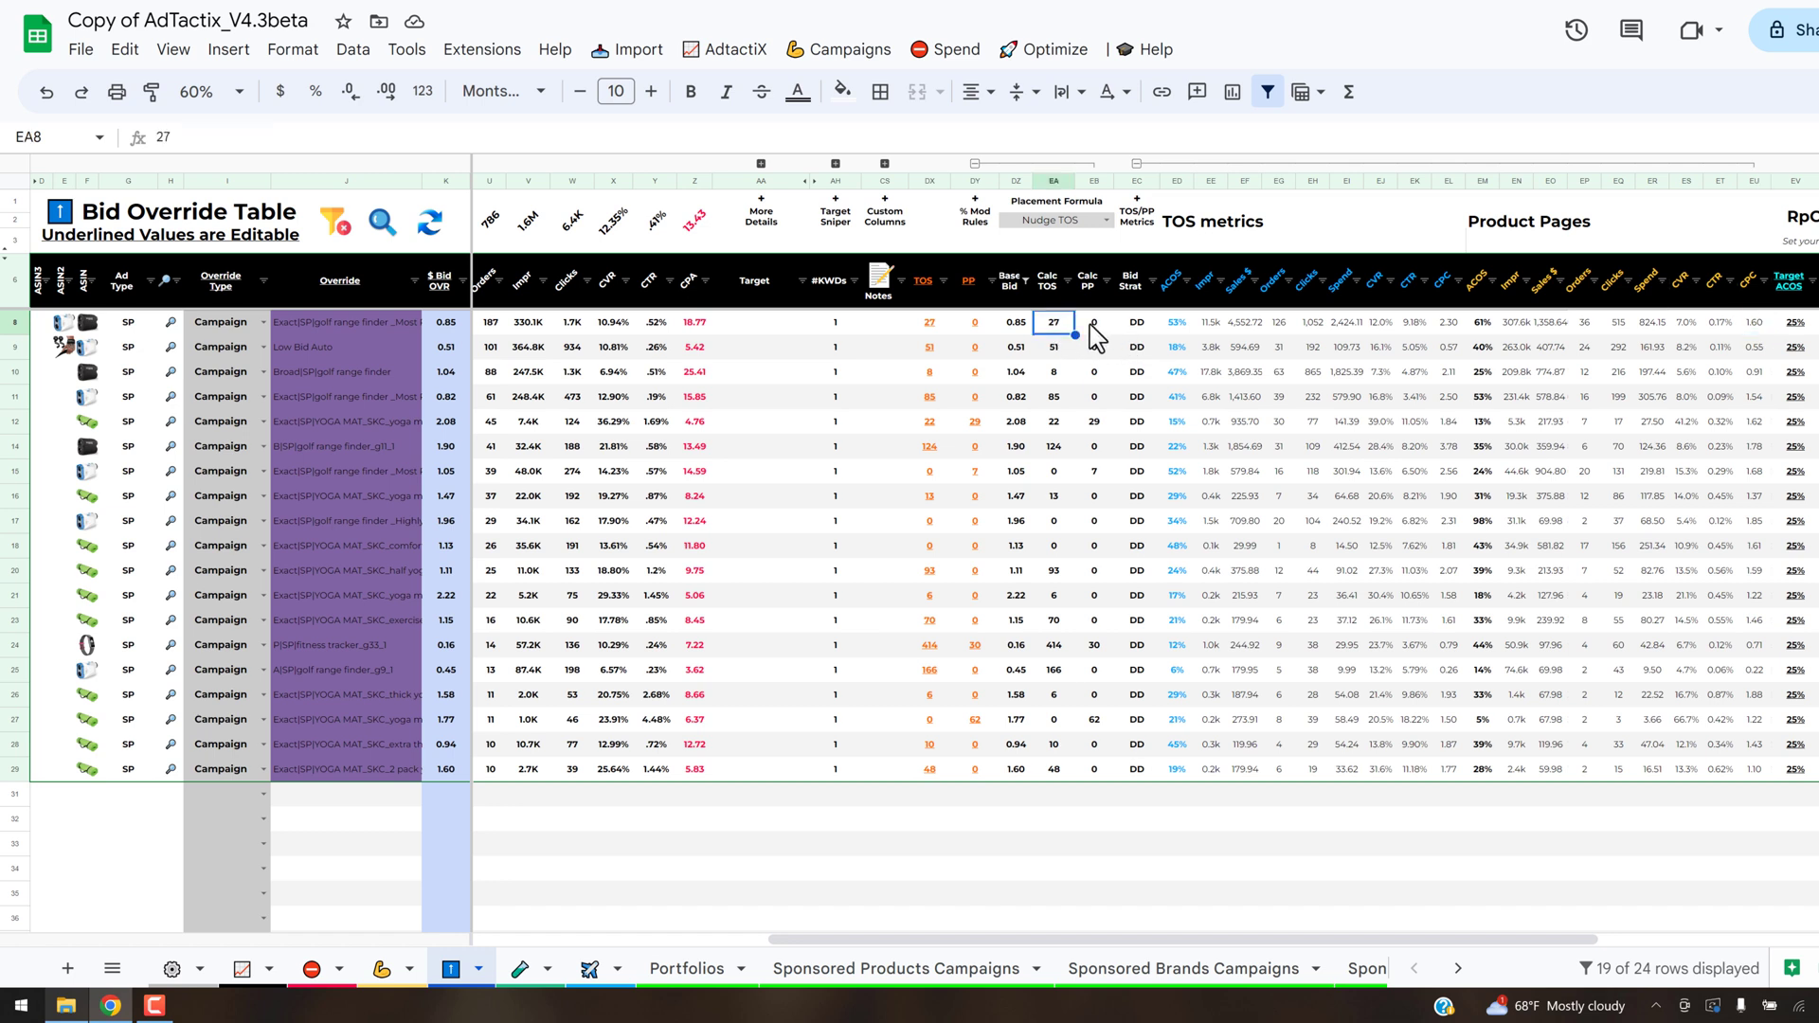
click(1449, 324)
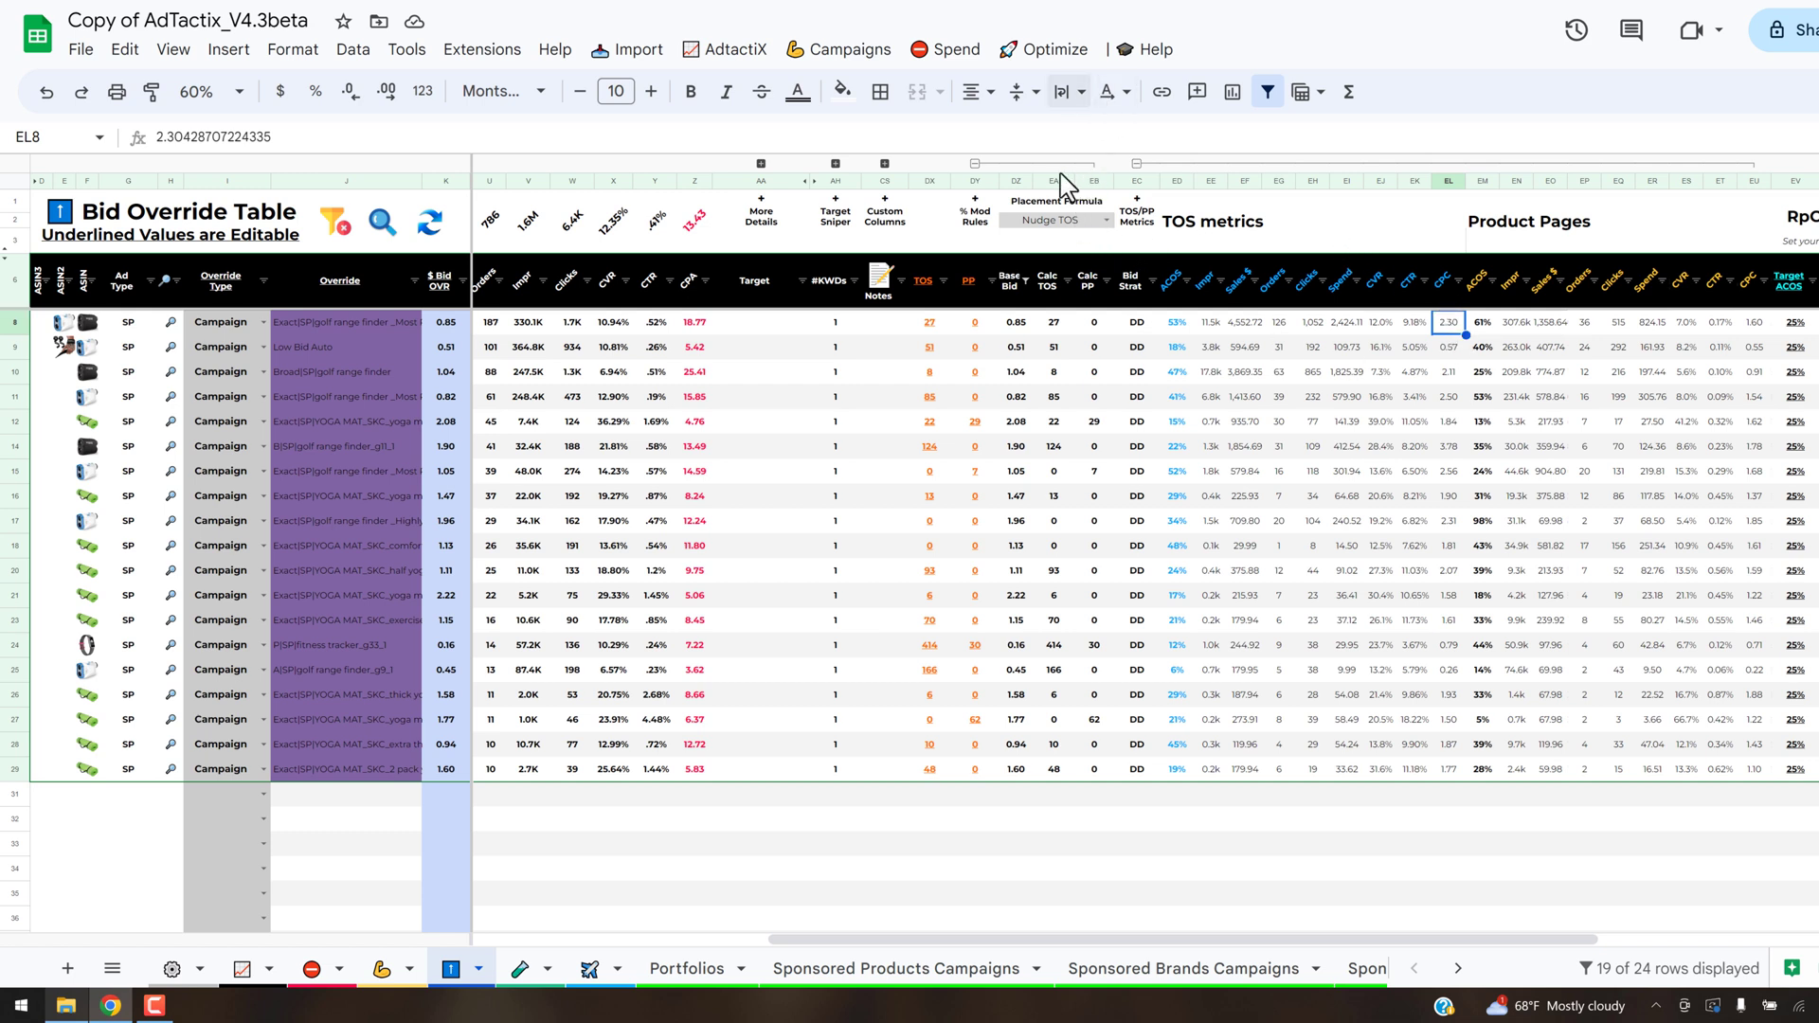
- Run the TOS placement optimizer for the Bid Override Table and acknowledge its completion notice
click(1037, 59)
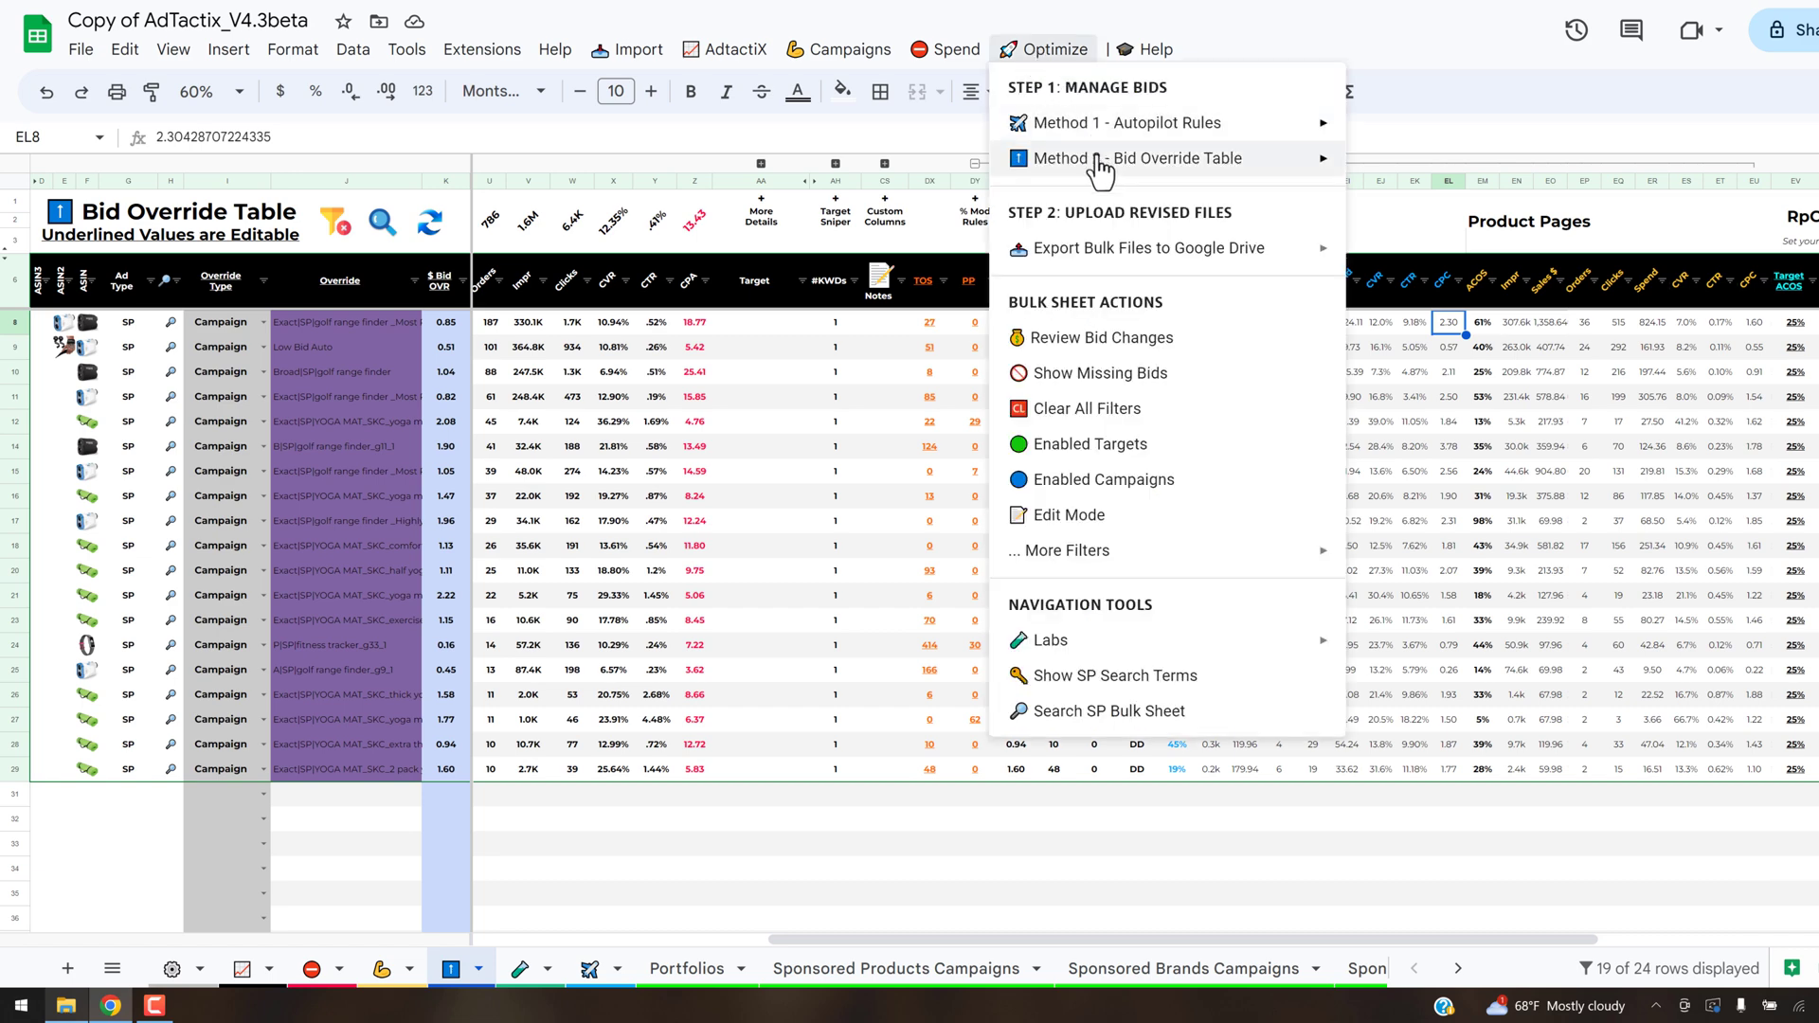
mouse_move(1043, 159)
mouse_move(1424, 180)
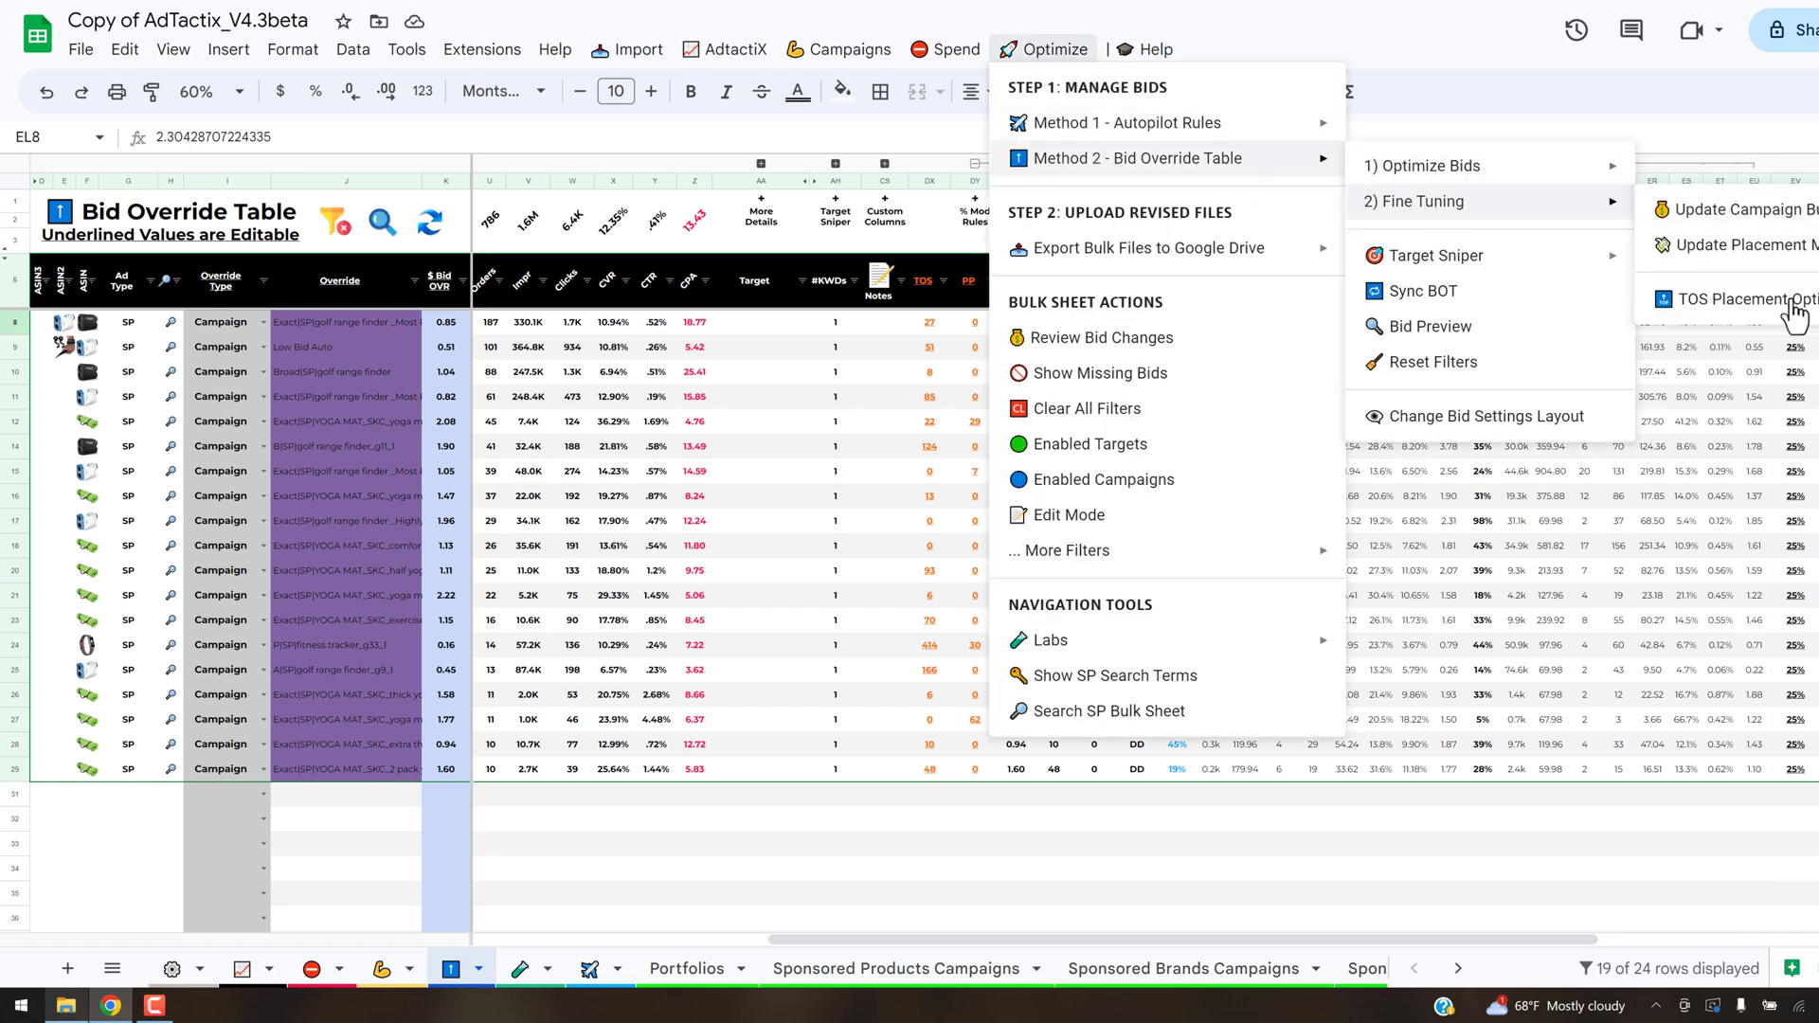
click(1780, 308)
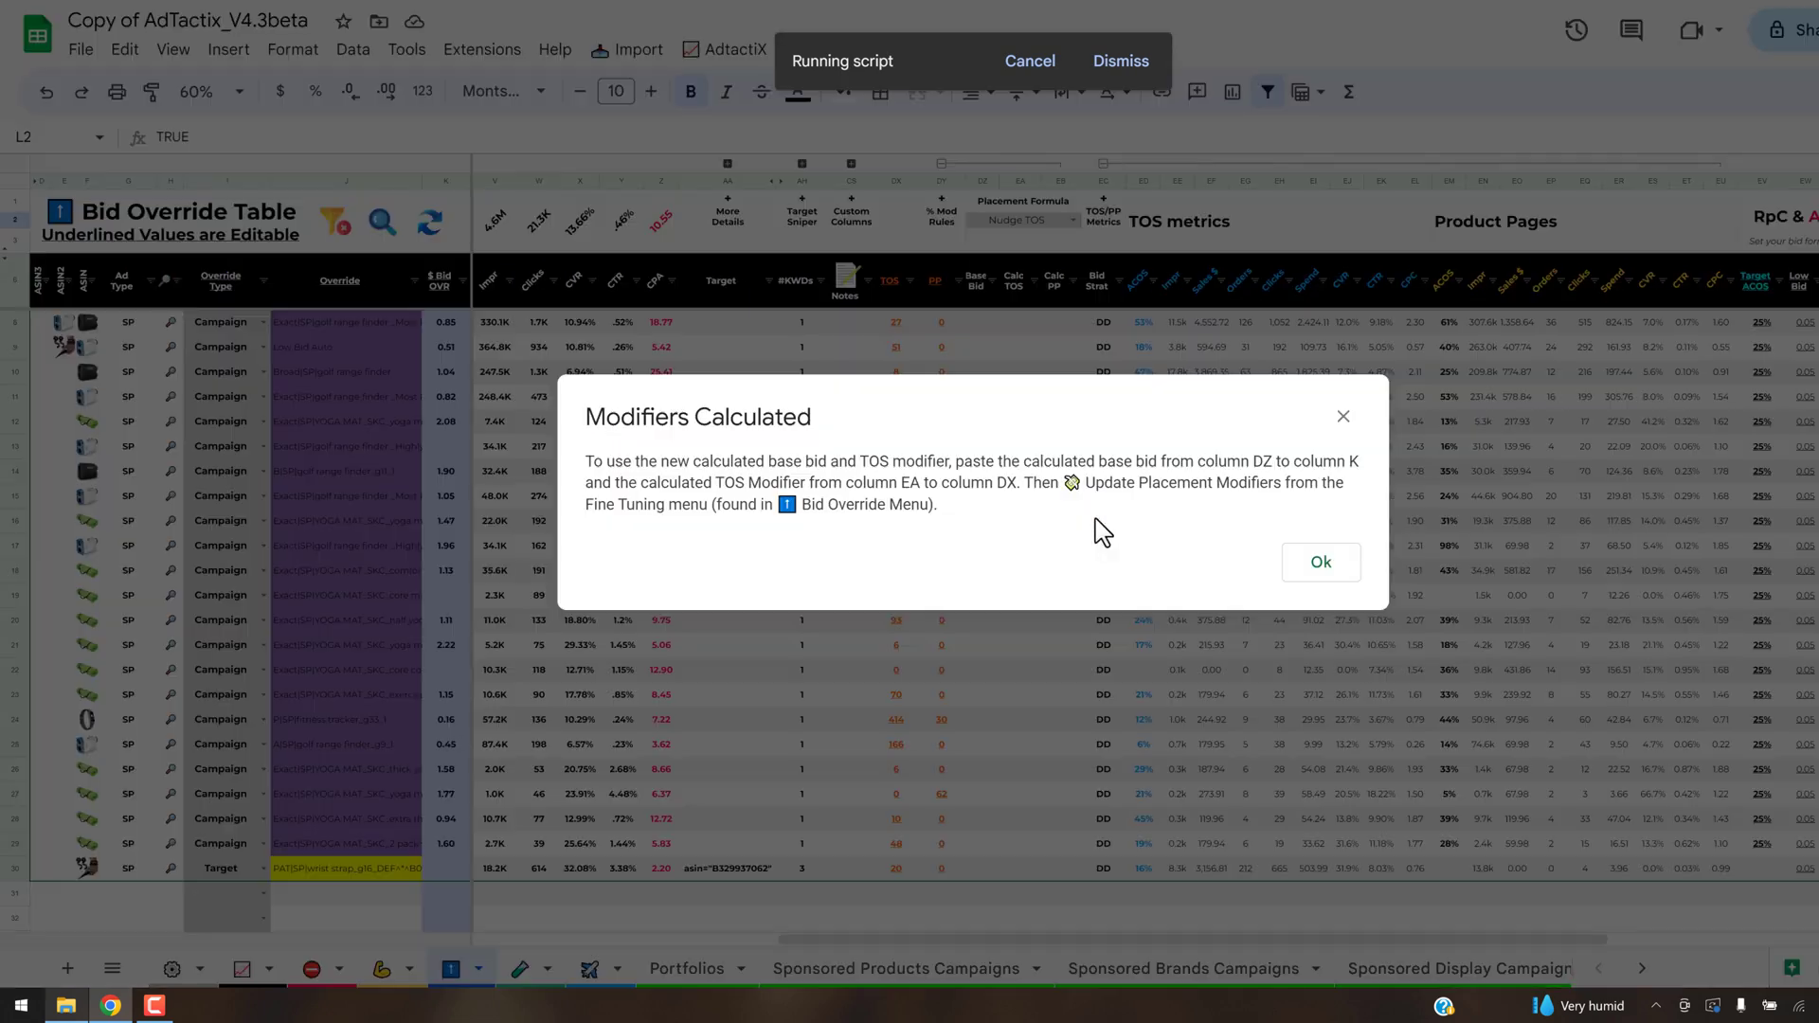
click(1317, 566)
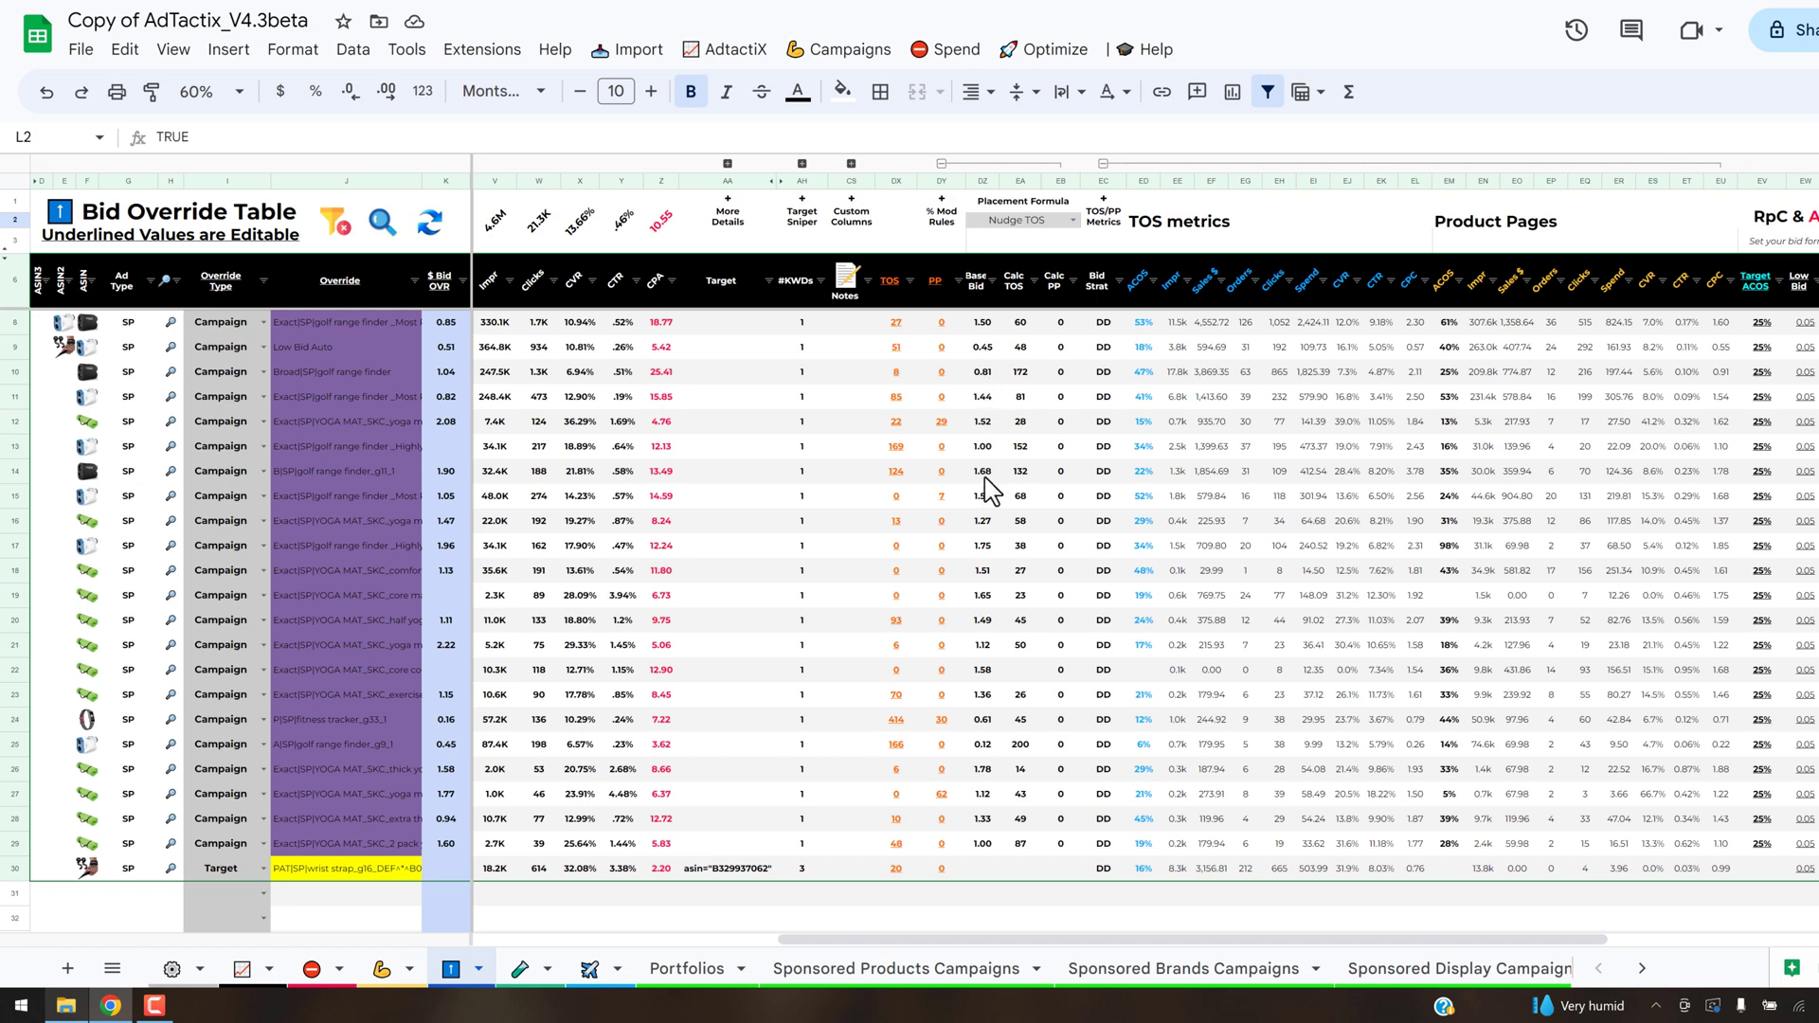
- Compare the first campaign's newly calculated base bid and TOS modifier with its TOS metrics CPC
click(985, 325)
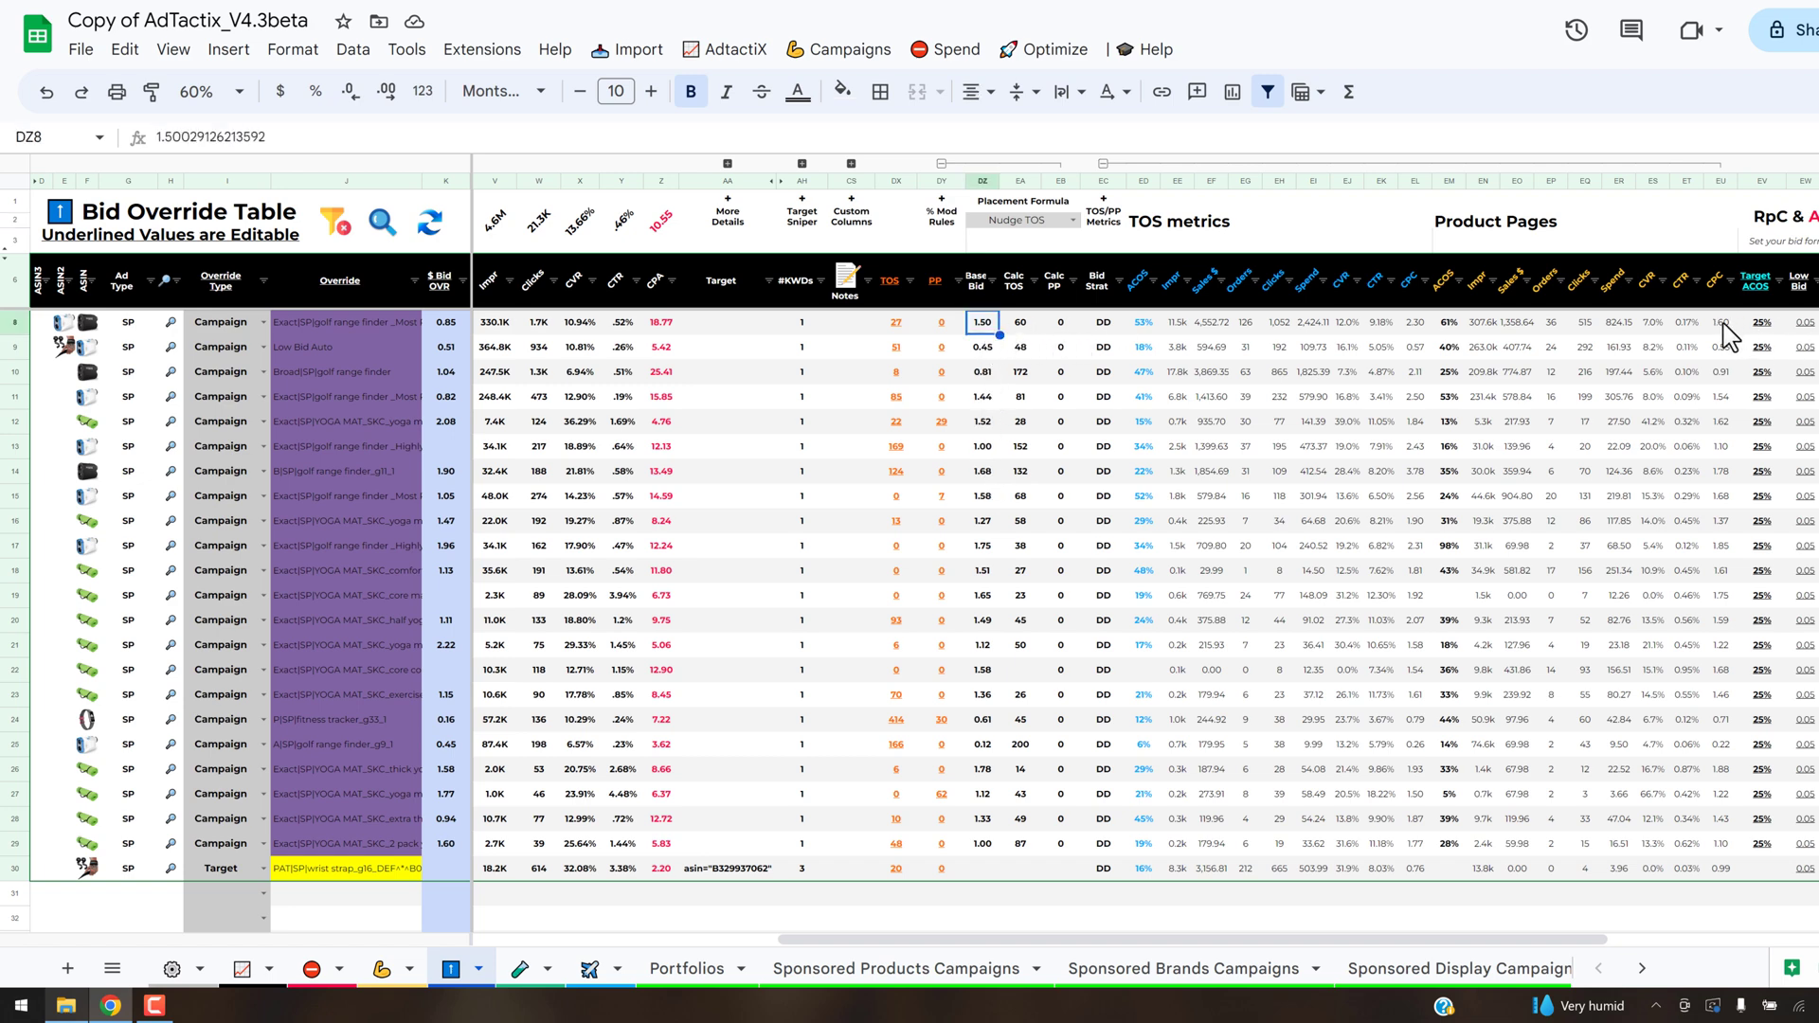
click(1035, 326)
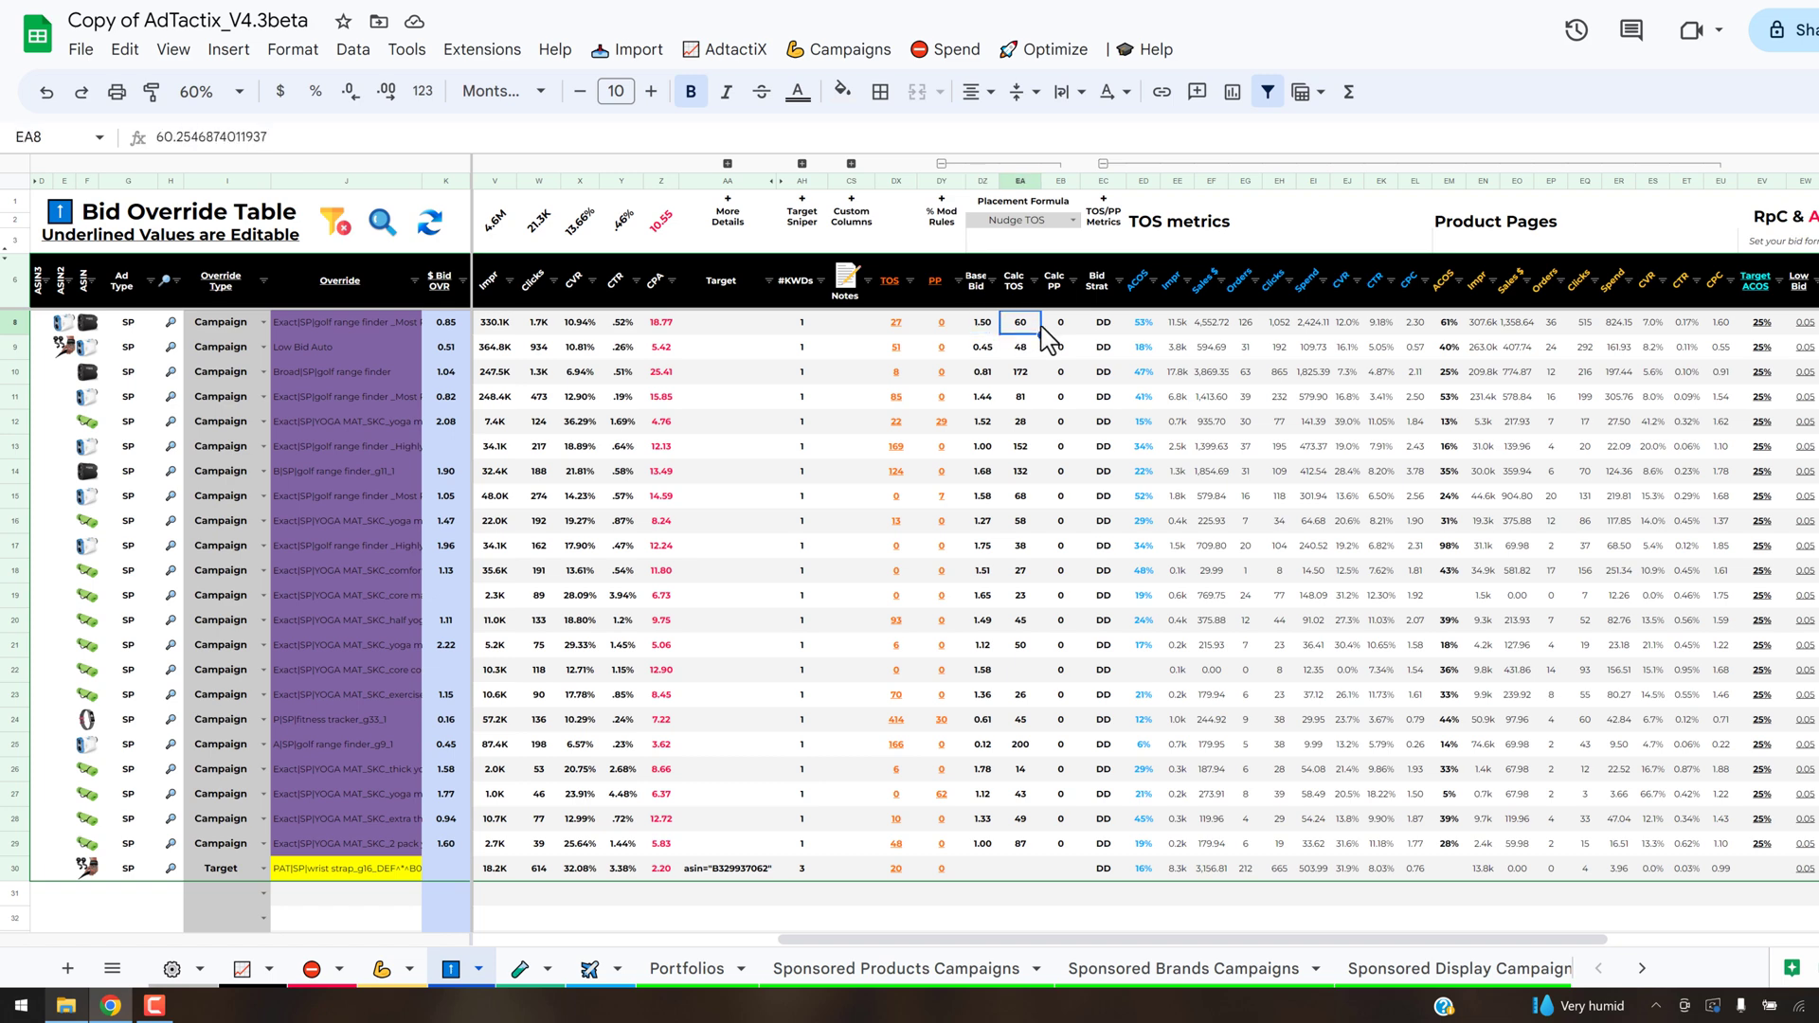
click(1415, 324)
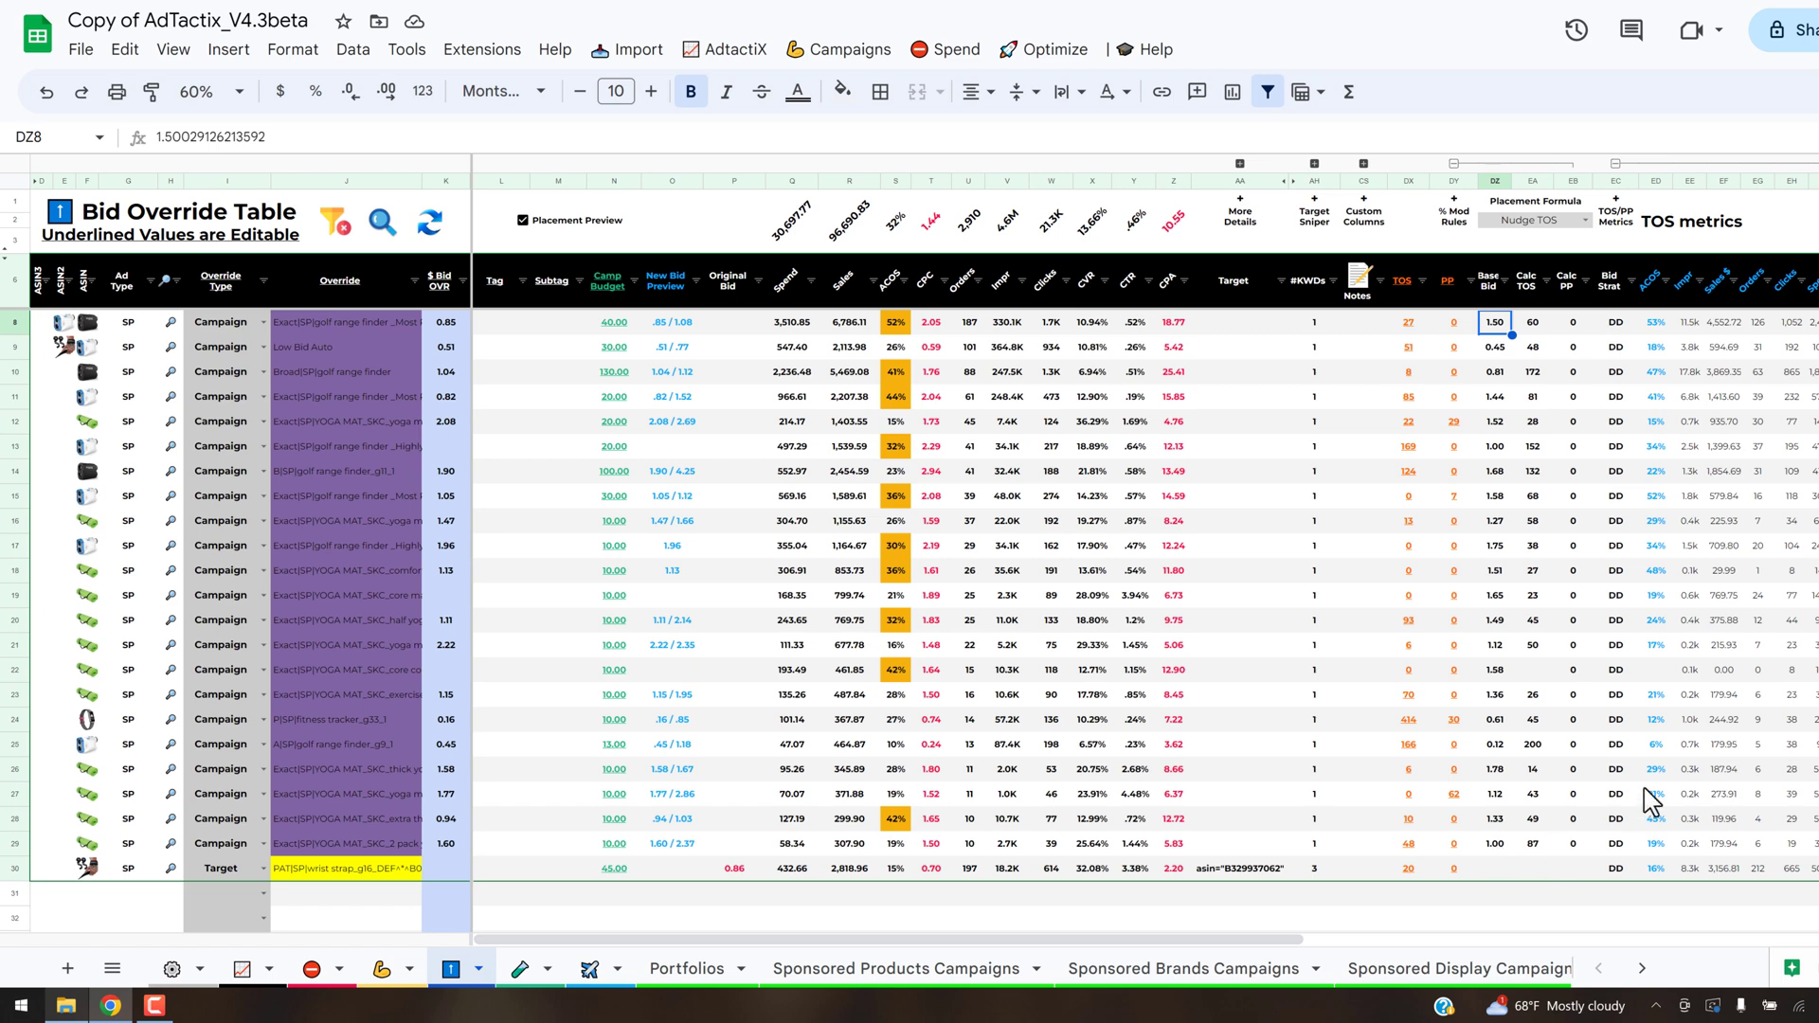
- Copy the calculated base bids in DZ8:DZ29 into the $ Bid OVR column from K8 as values only
key(ctrl+shift+Down)
key(ctrl+c)
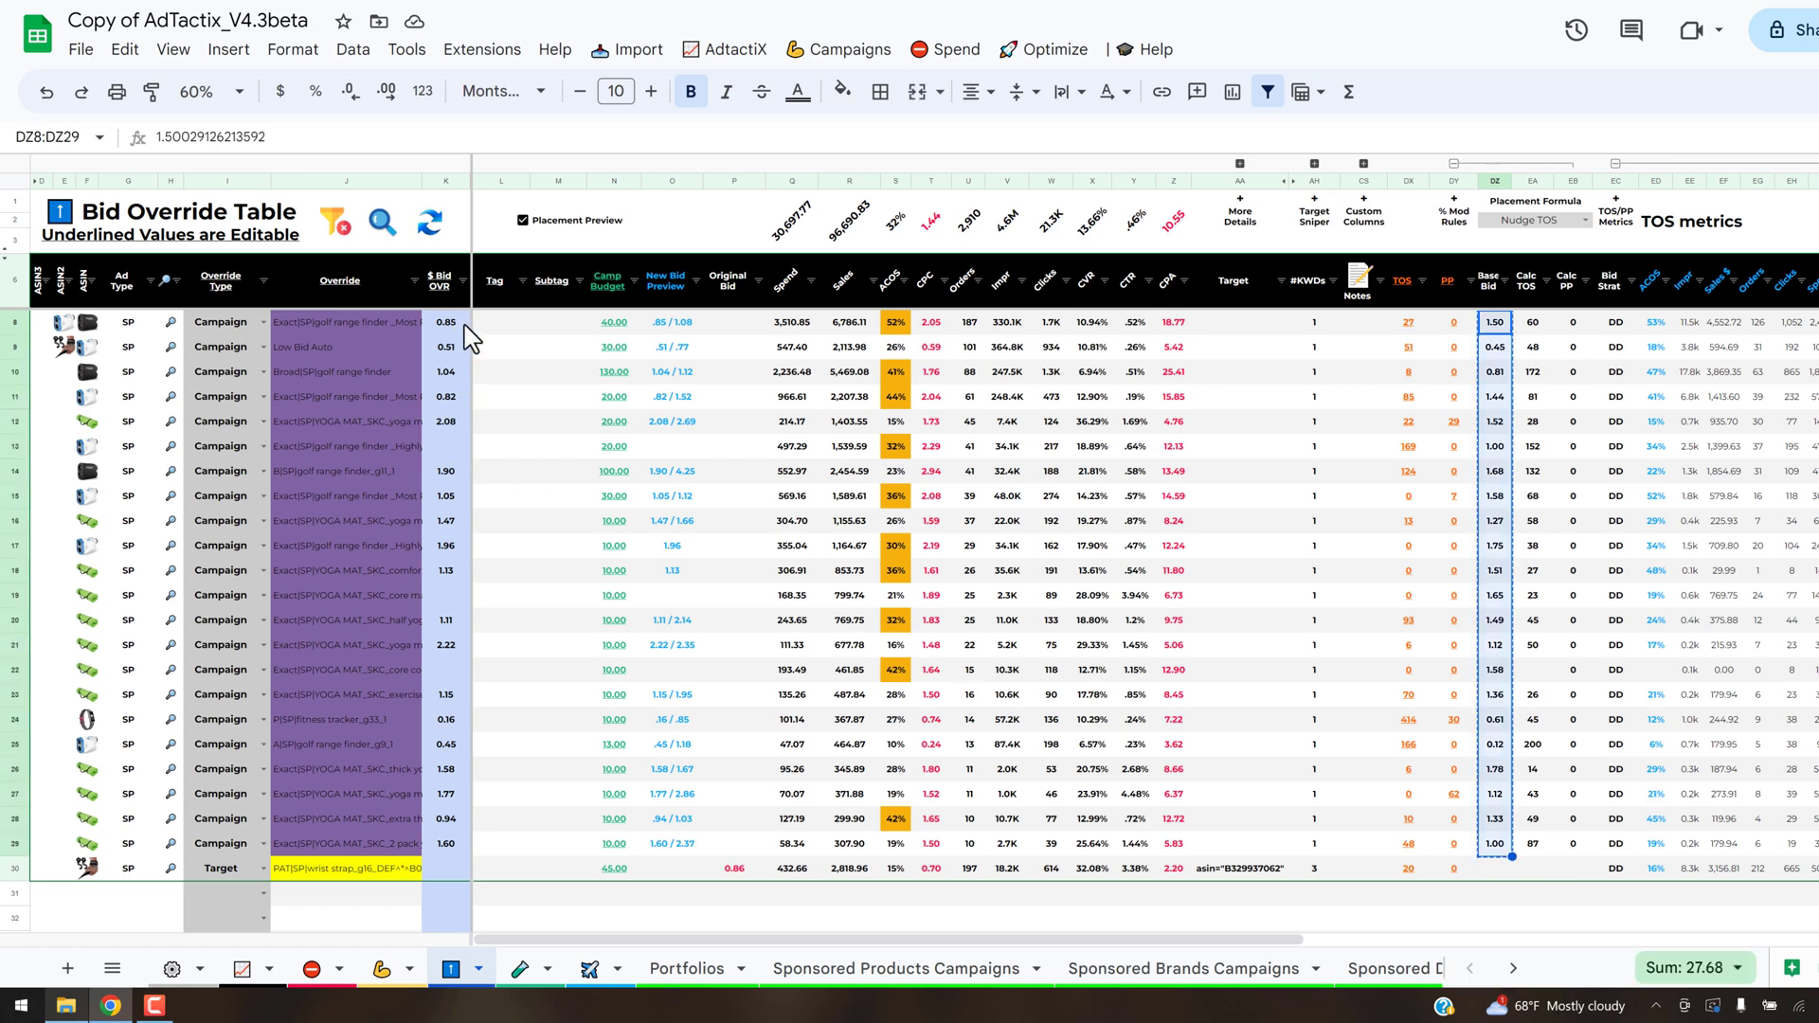
click(460, 324)
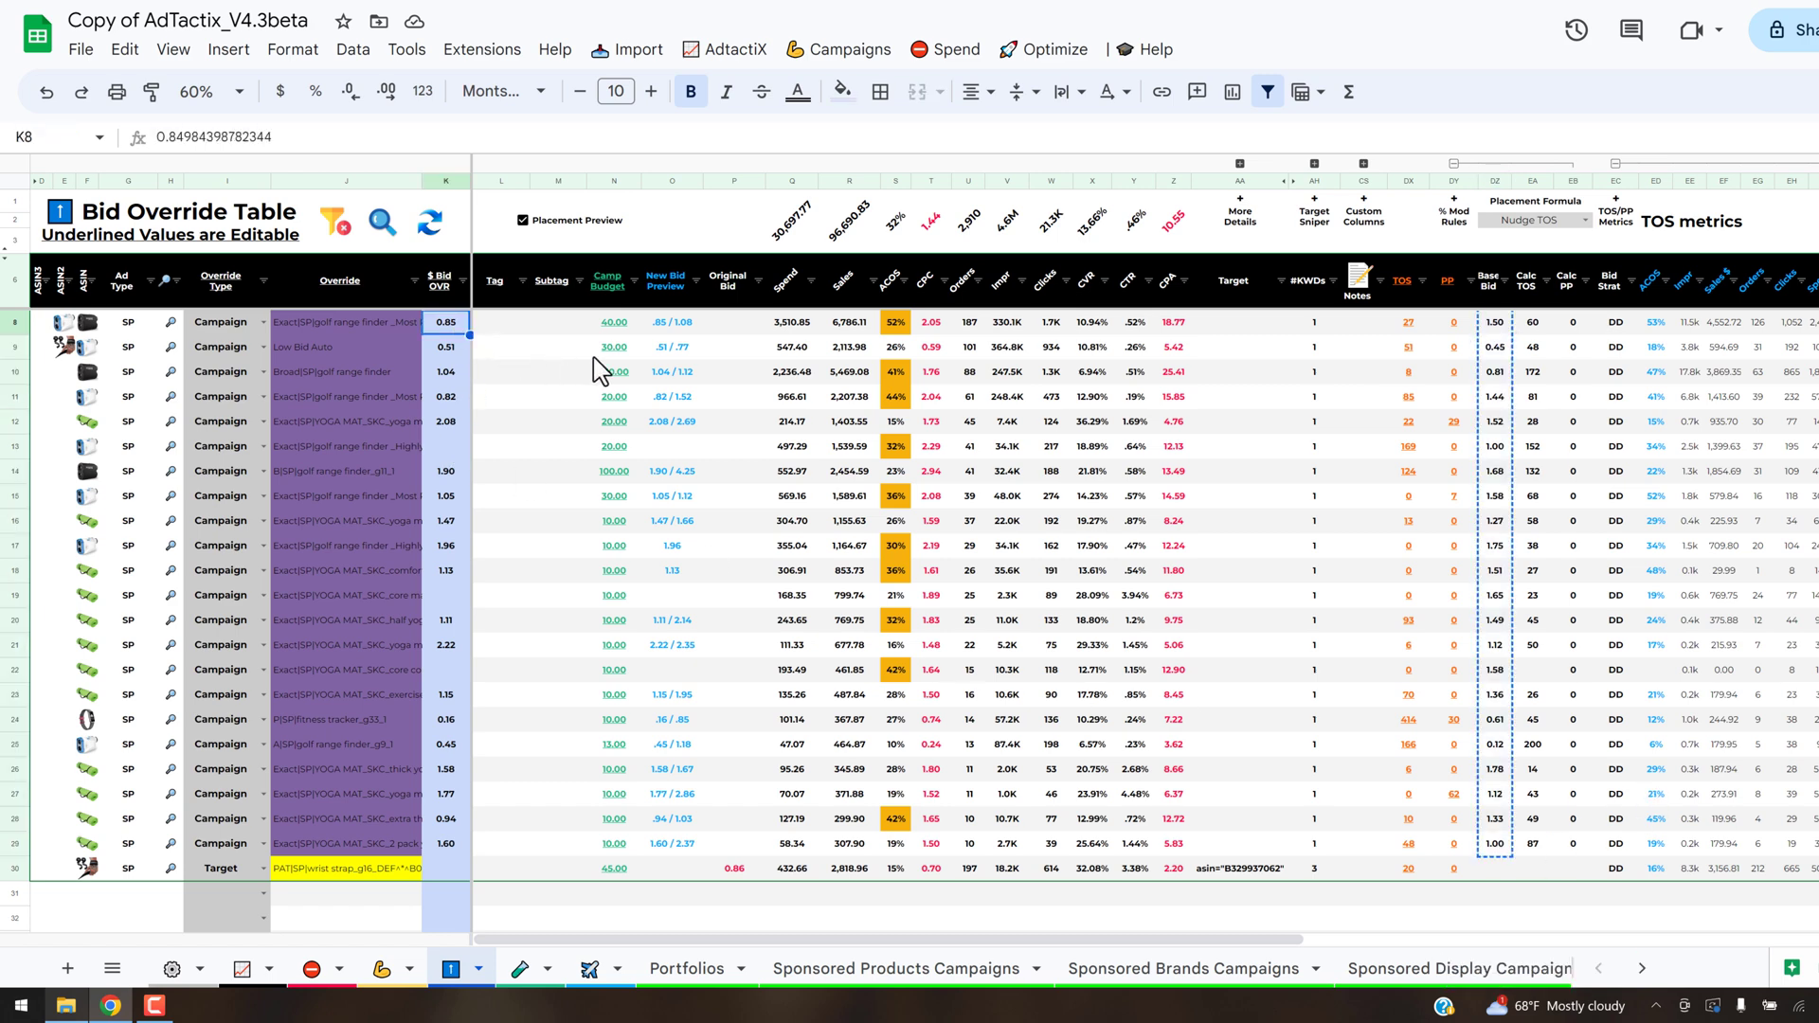
key(ctrl+shift+v)
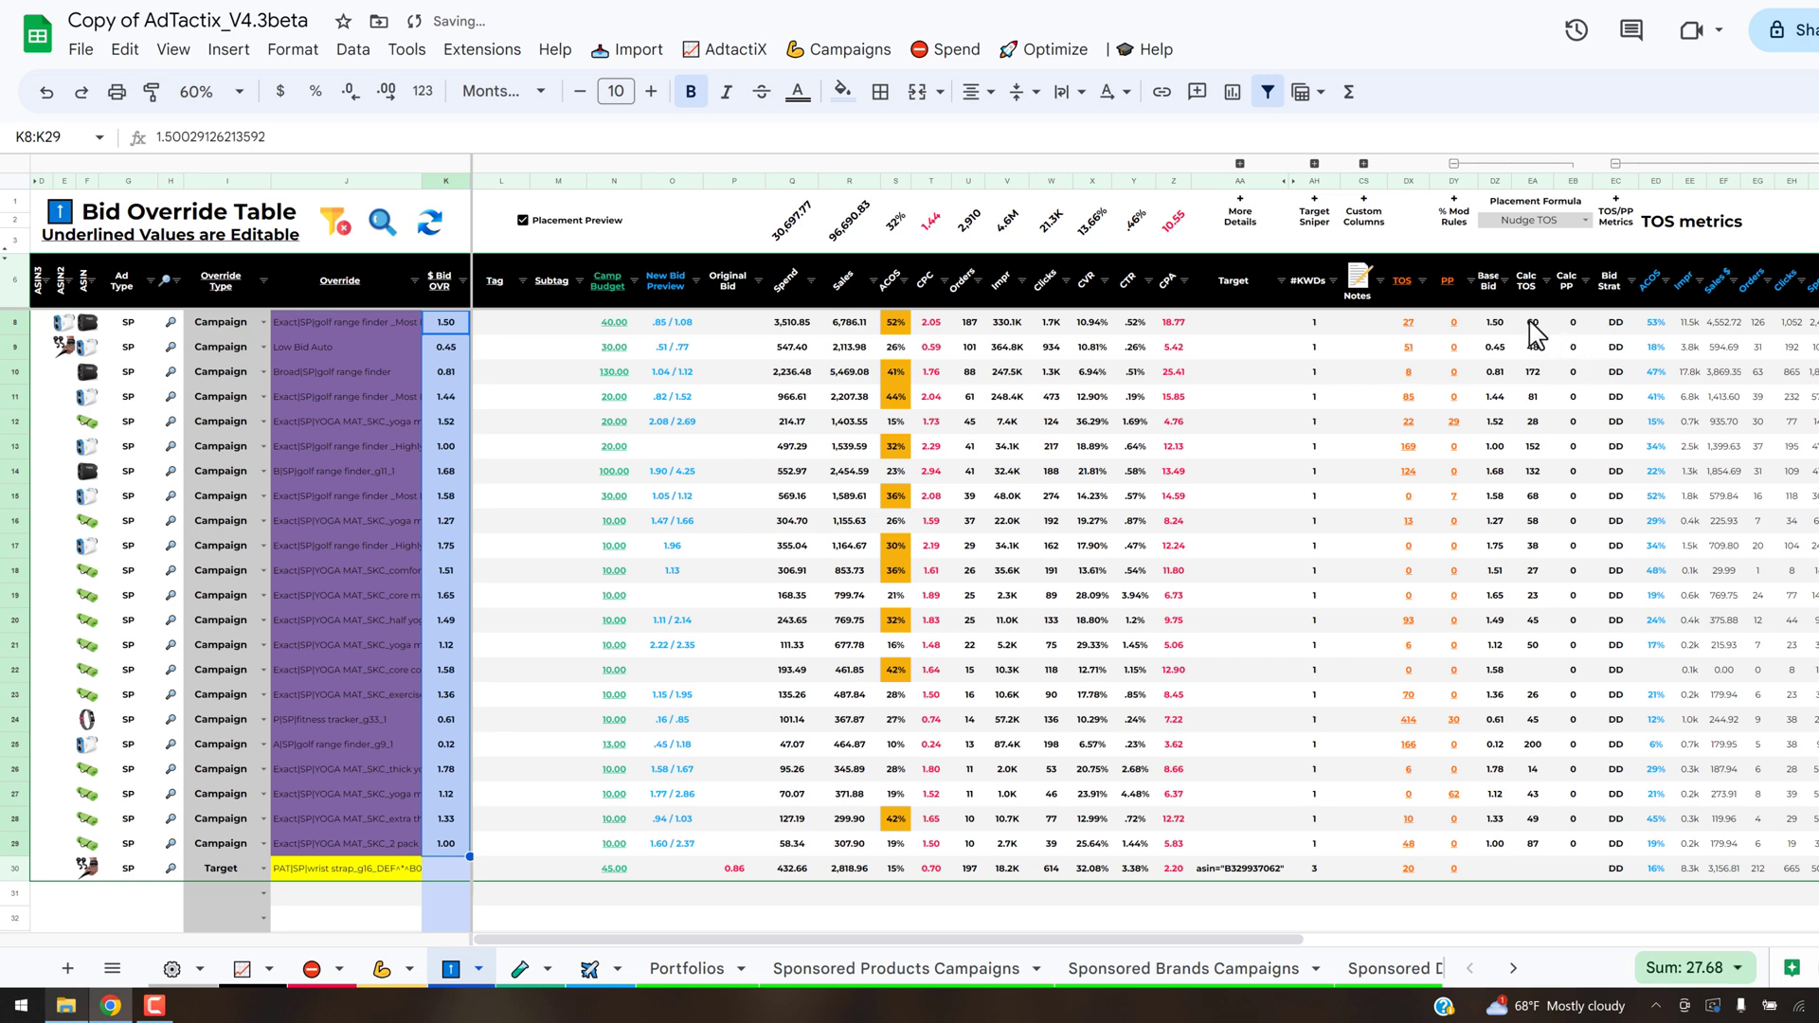
- Copy the calculated TOS and PP modifiers in EA8:EB29 into the TOS and PP columns starting at DX8
drag(1535, 327, 1587, 862)
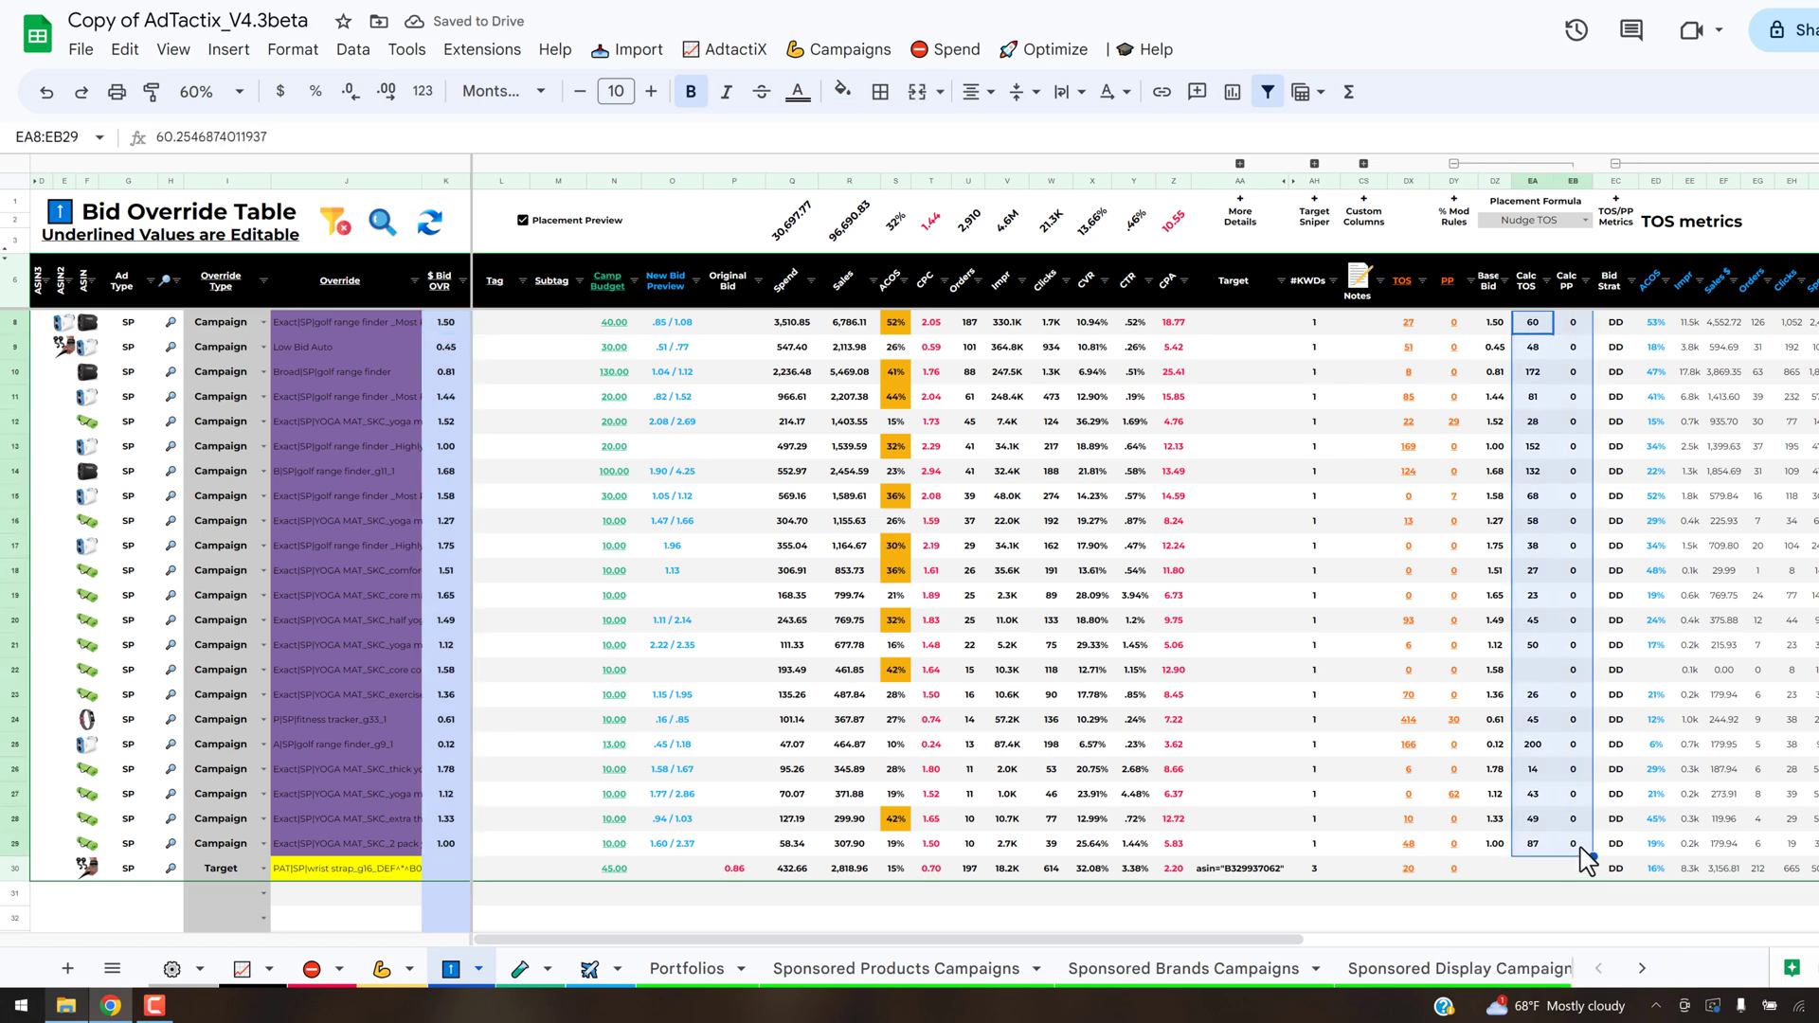
key(ctrl+c)
click(1409, 324)
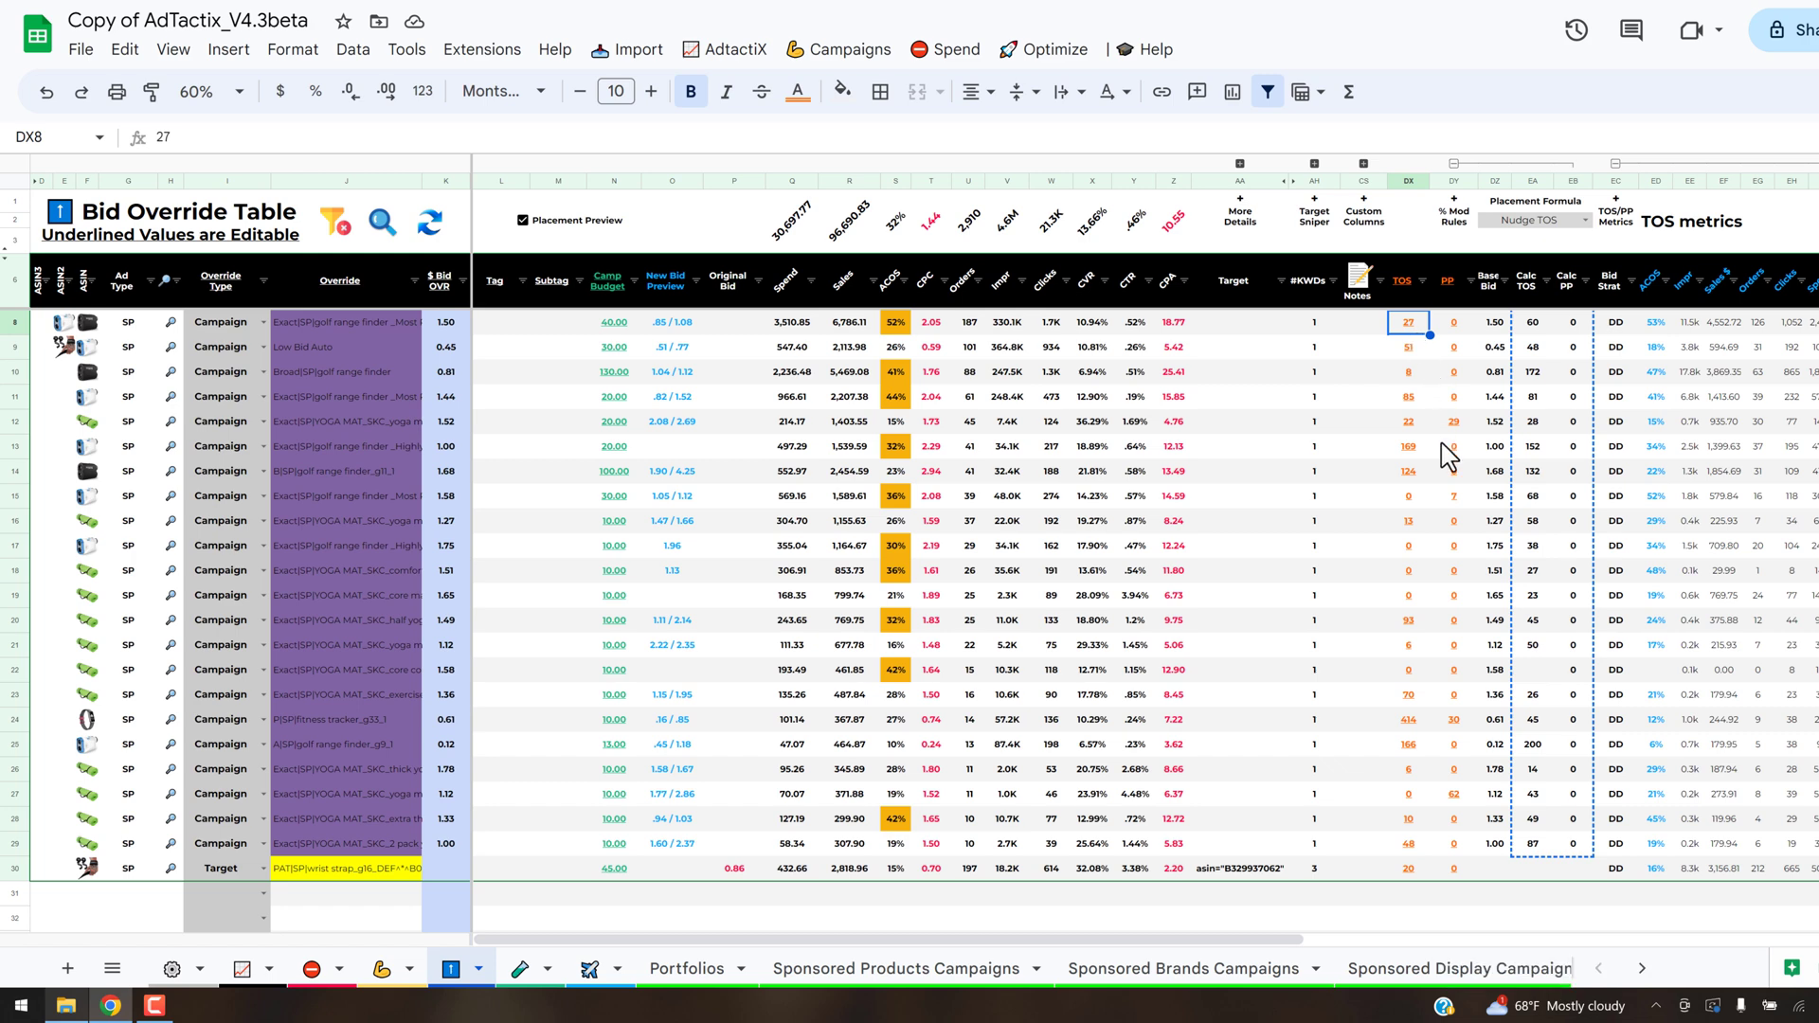
key(ctrl+v)
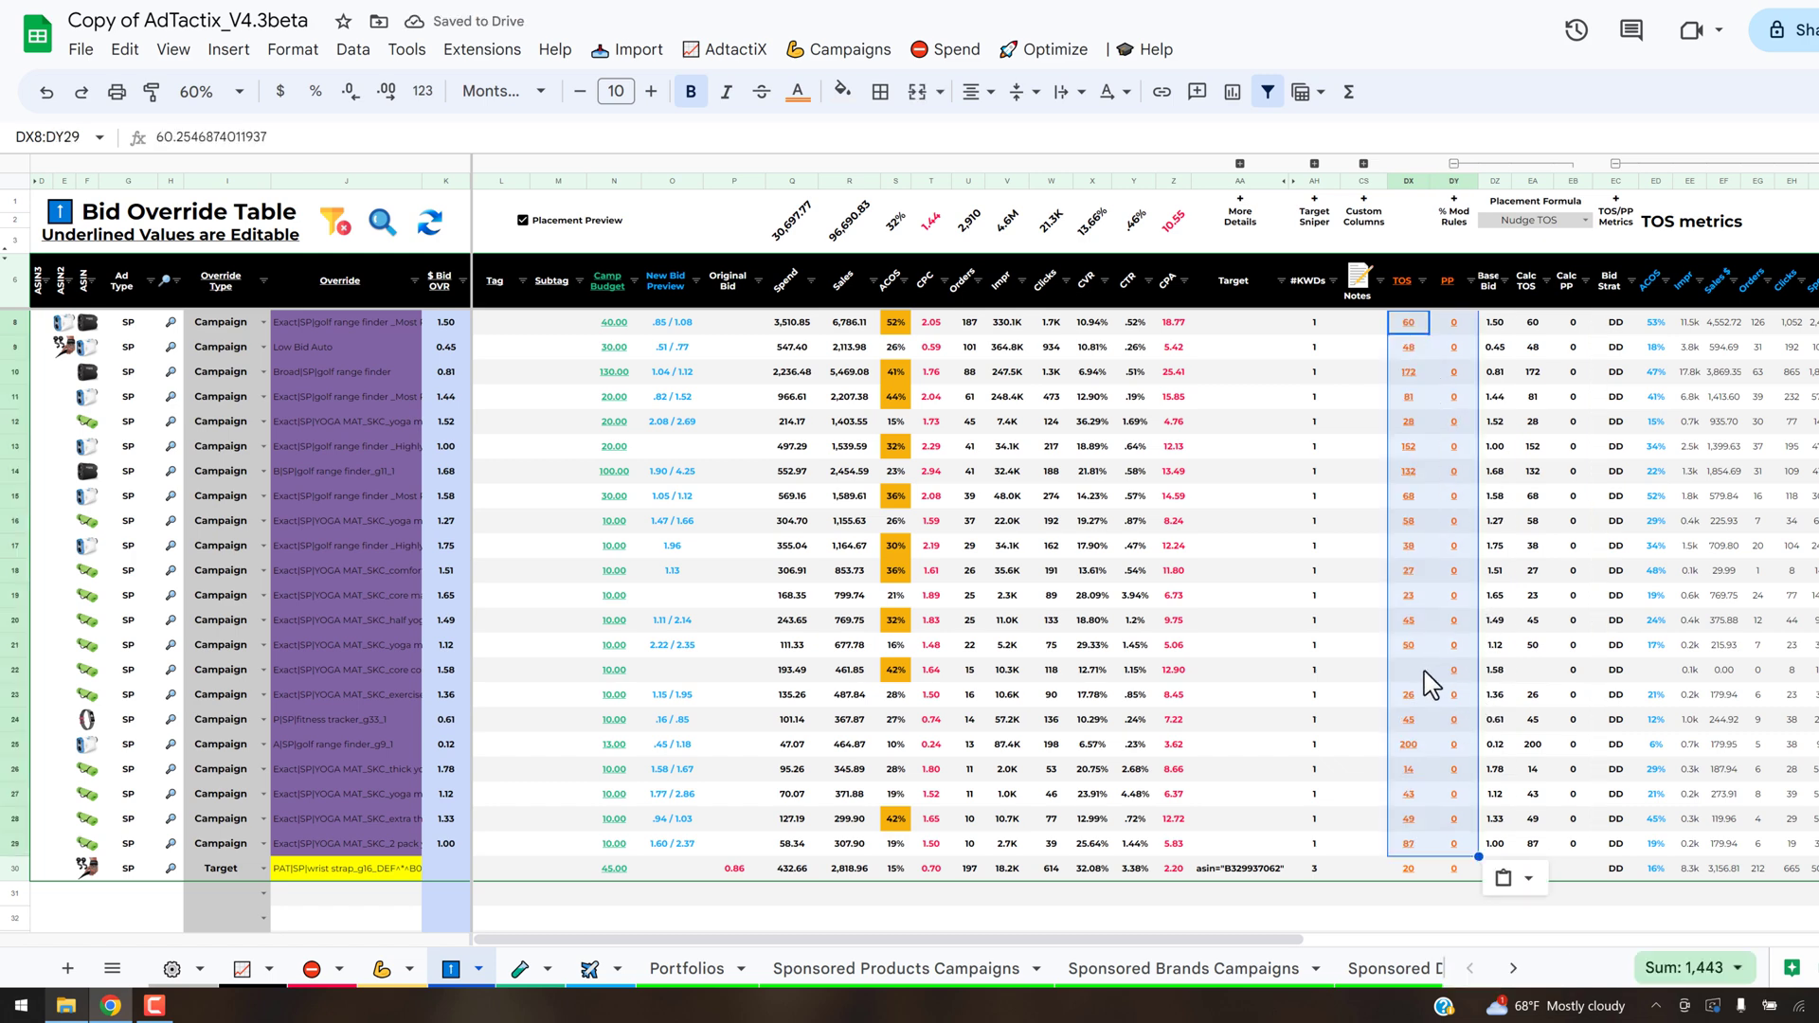
- Set the blank TOS placement modifier in DX22 of the Bid Override Table to 0
click(1409, 674)
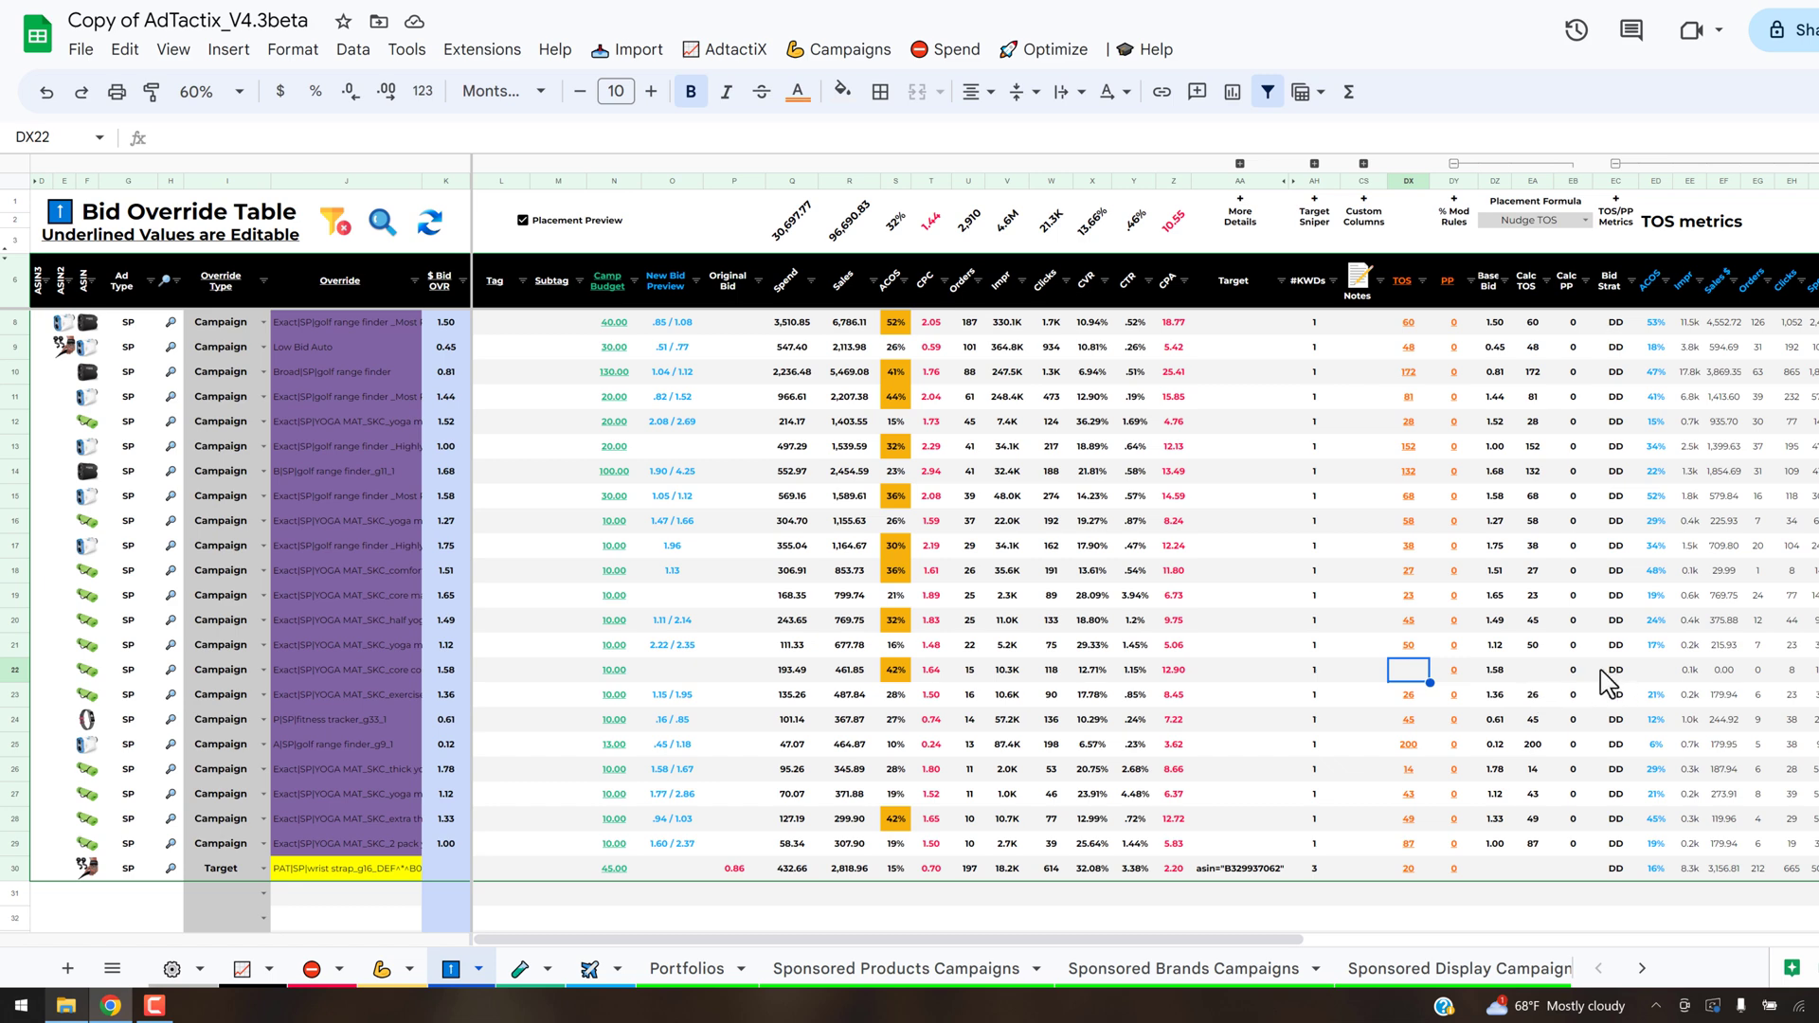
click(1656, 674)
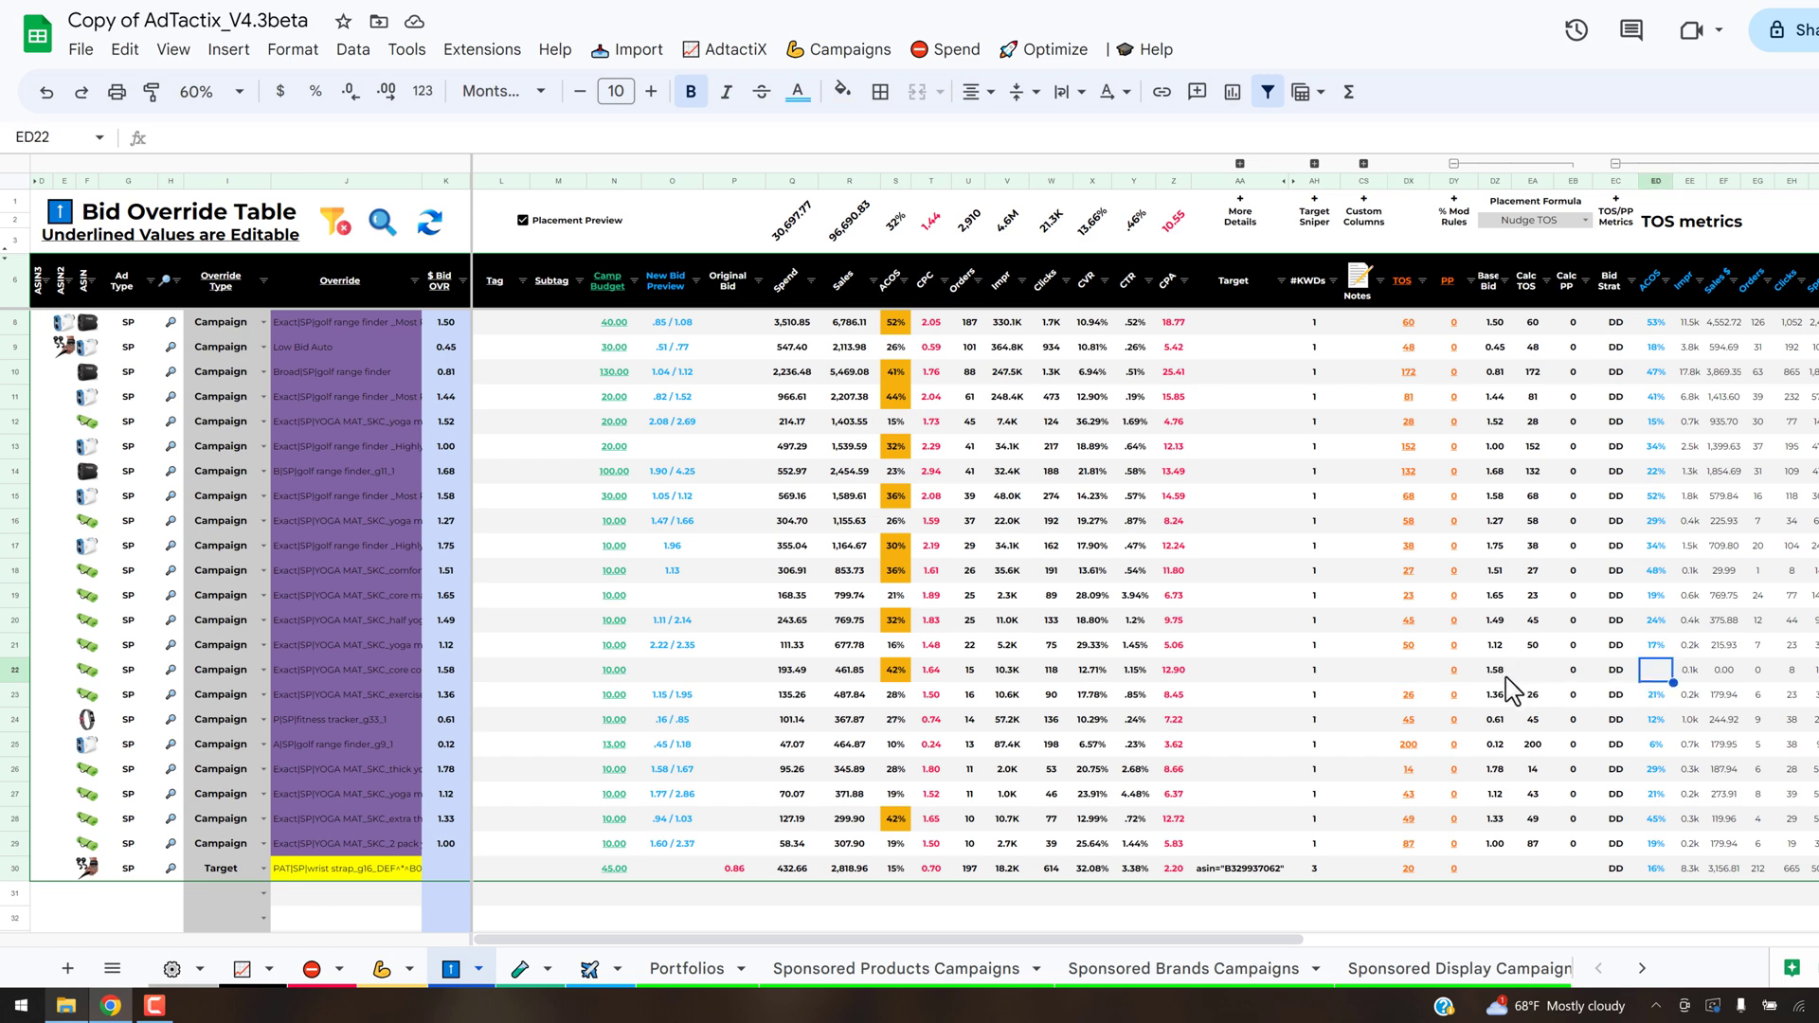
click(1530, 675)
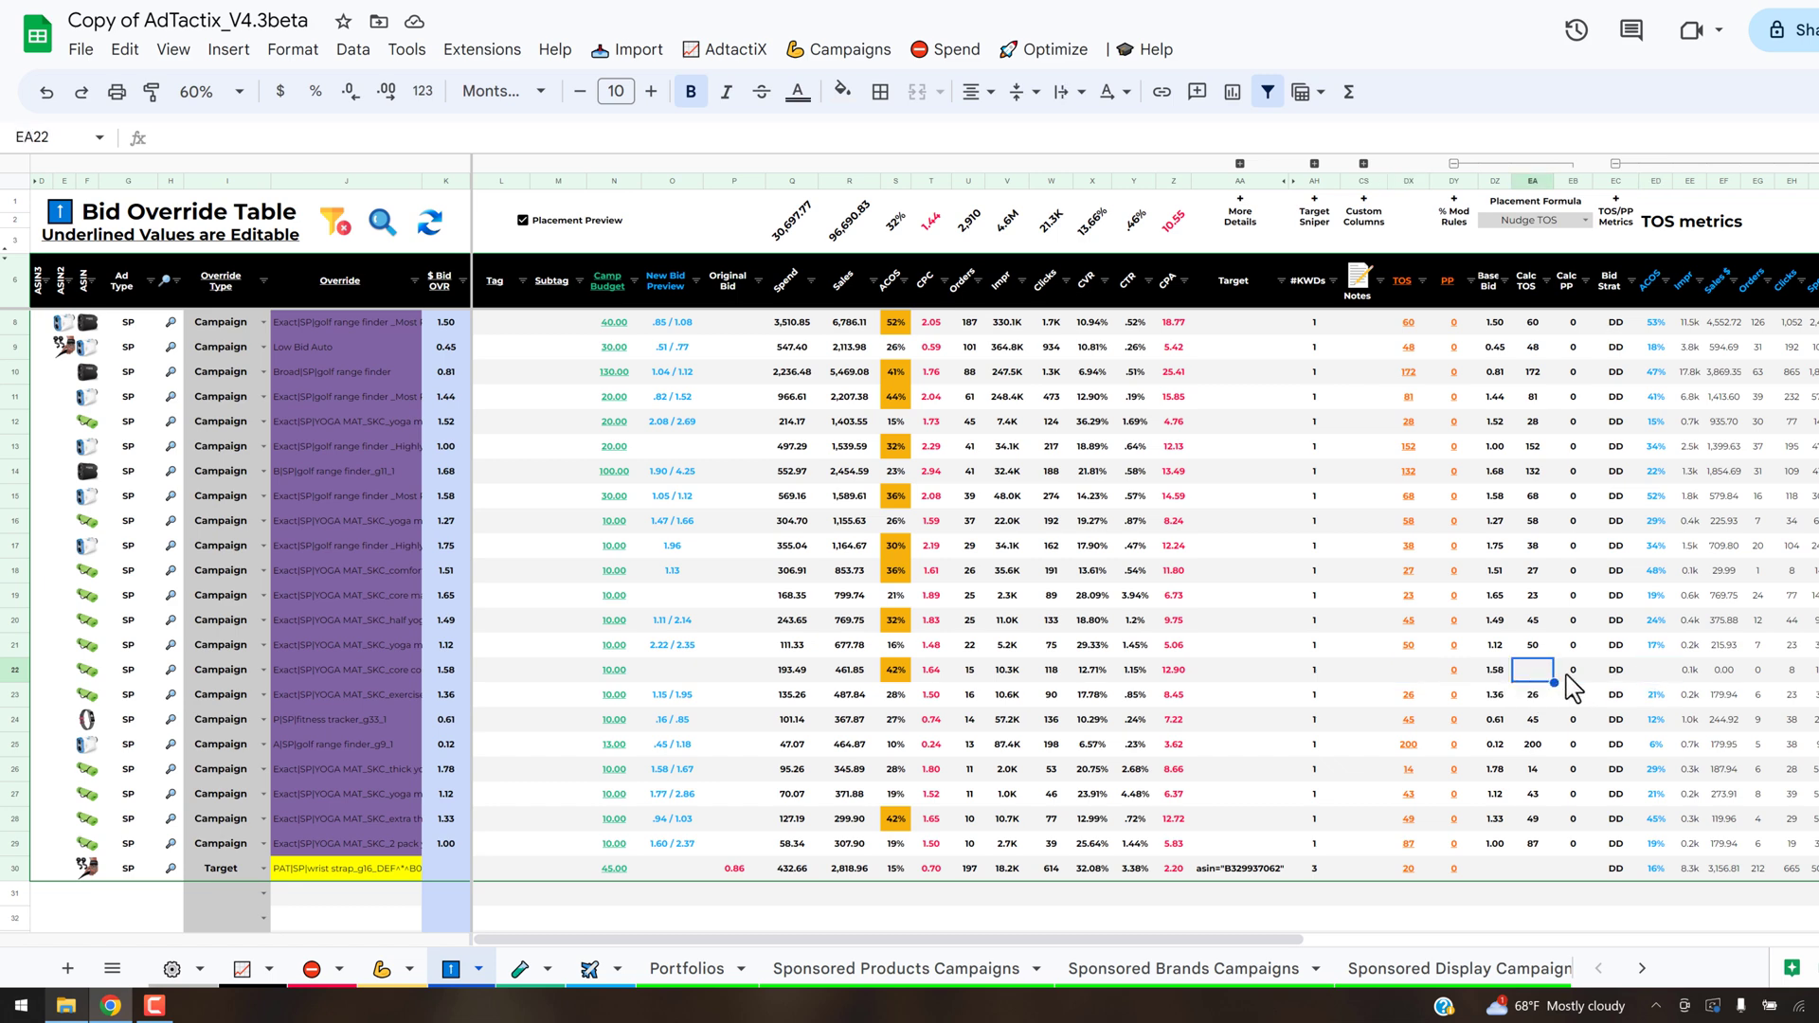
click(1411, 670)
text(0)
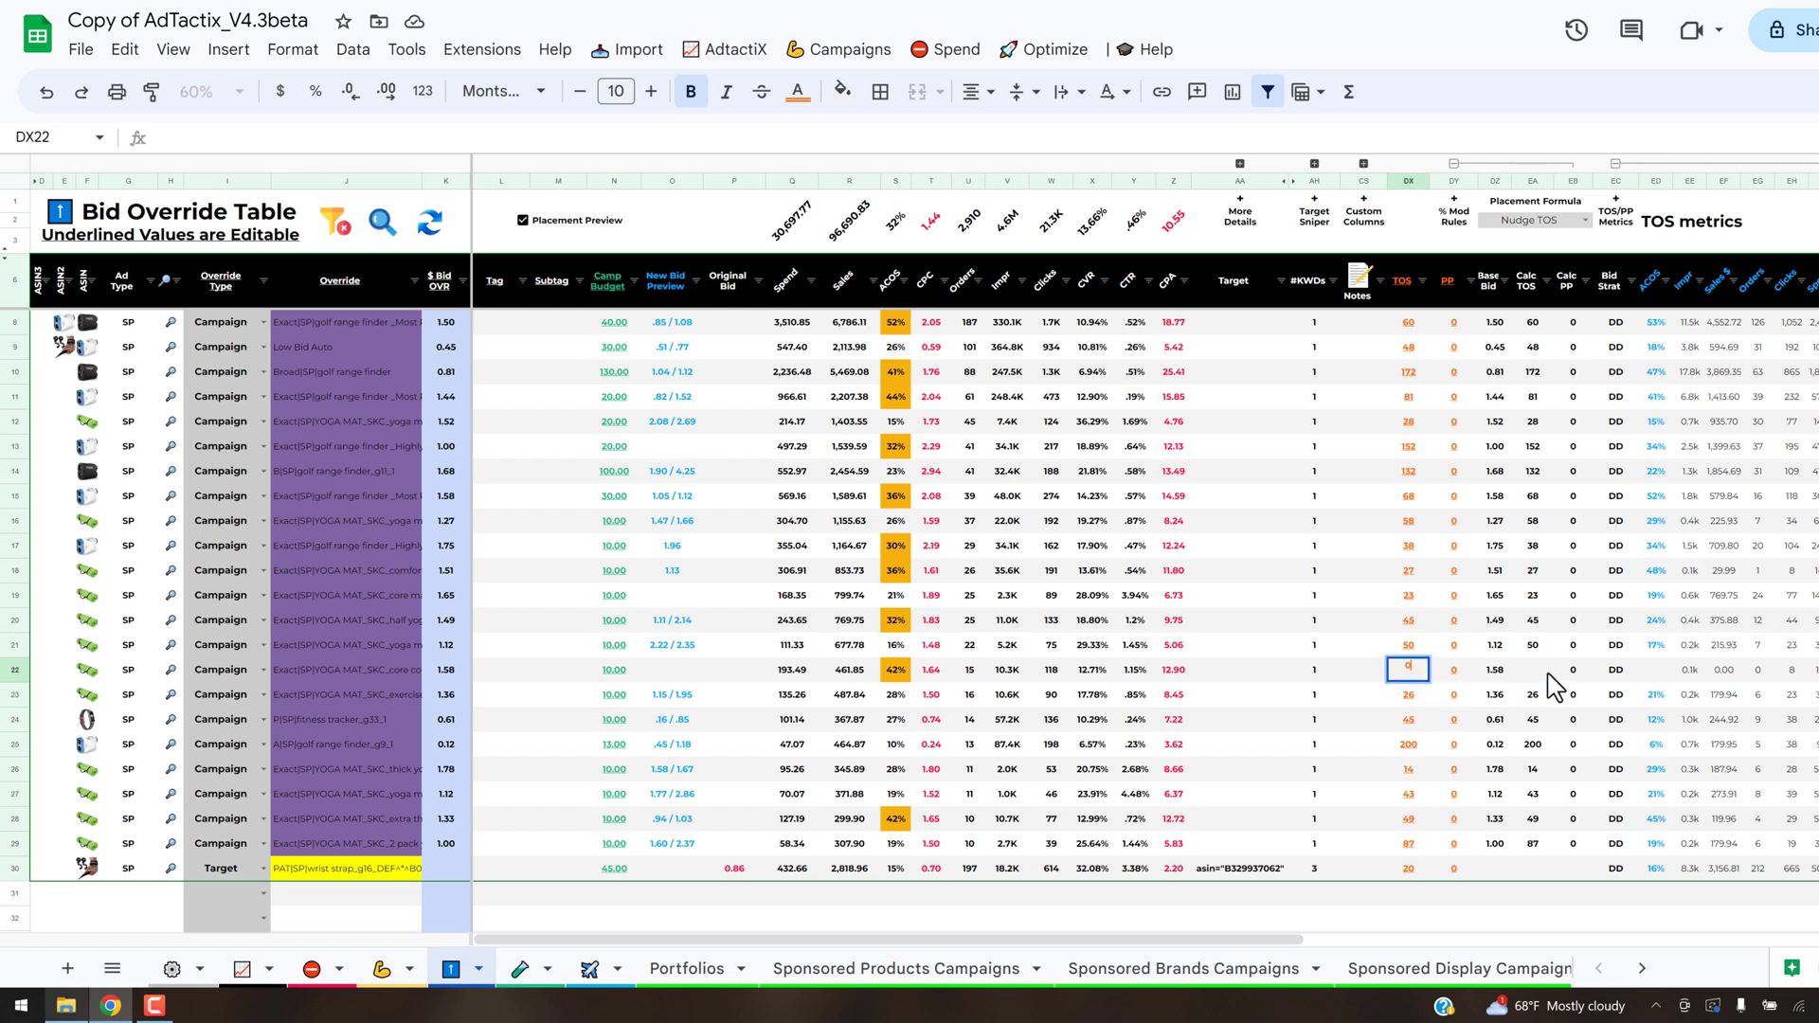
key(Return)
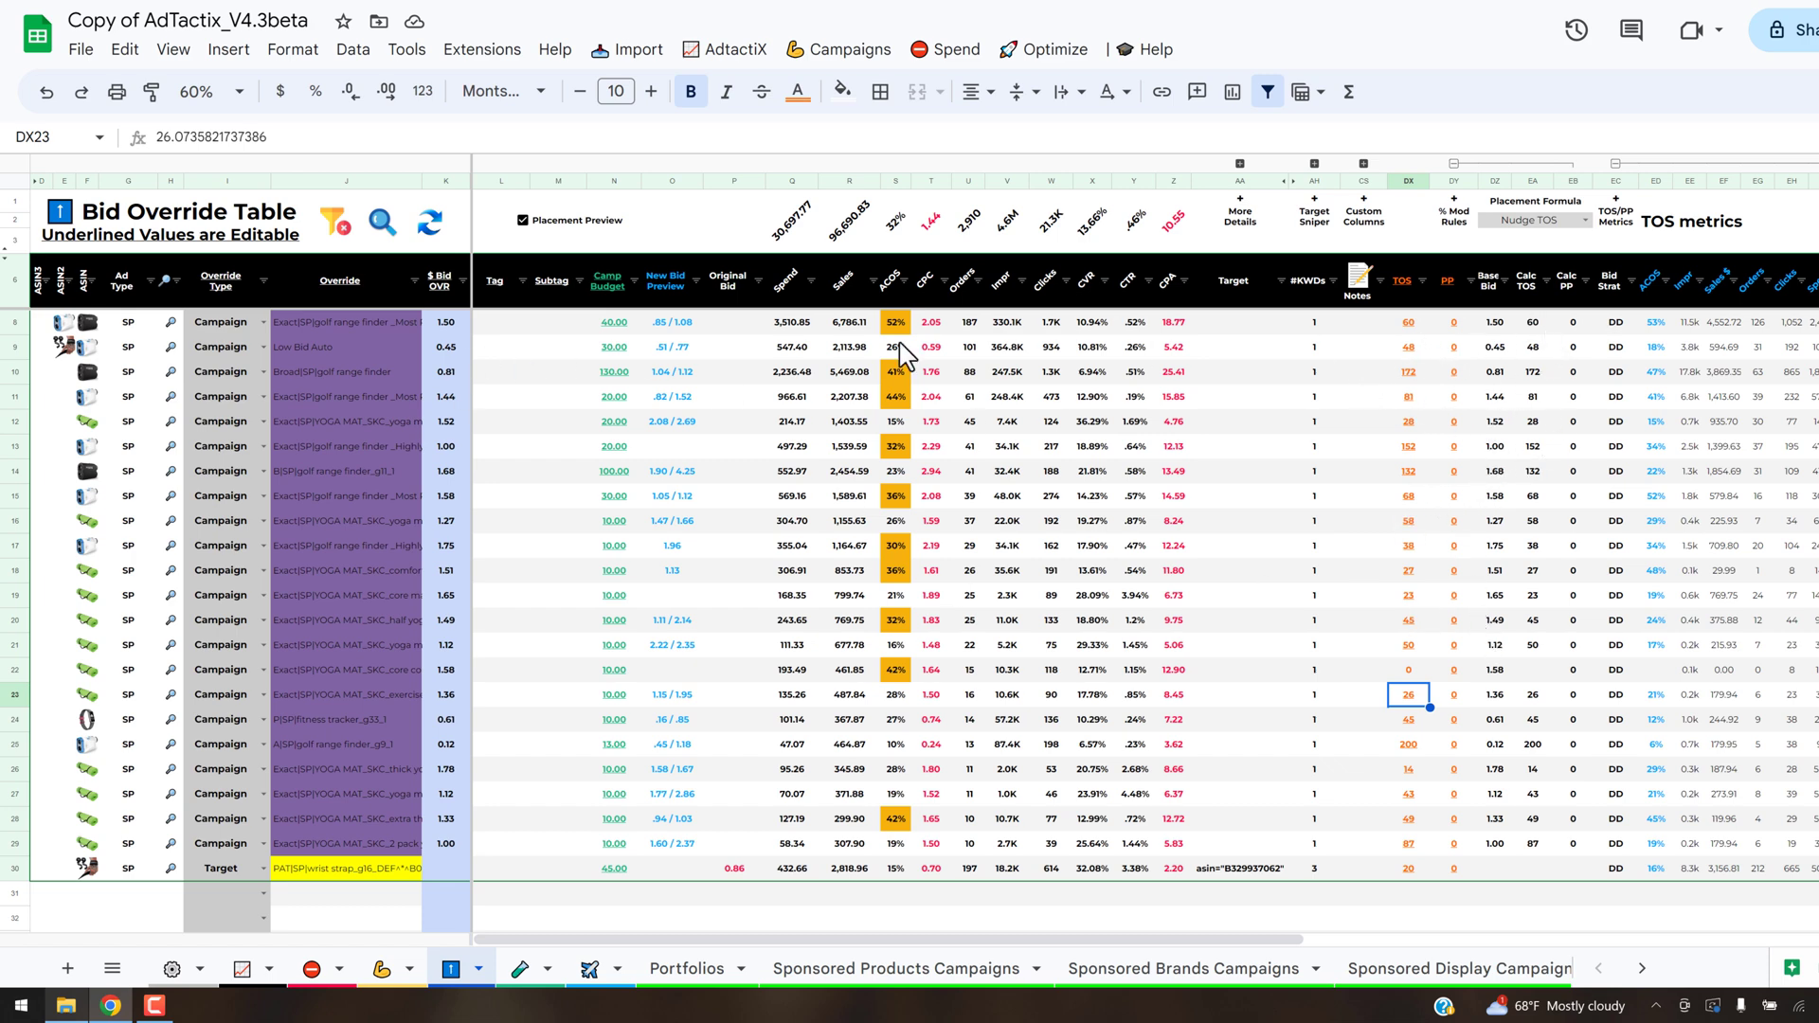
- Refresh the New Bid Preview in the Bid Override Table and check the first campaign's preview in O8 against its placement columns
click(387, 225)
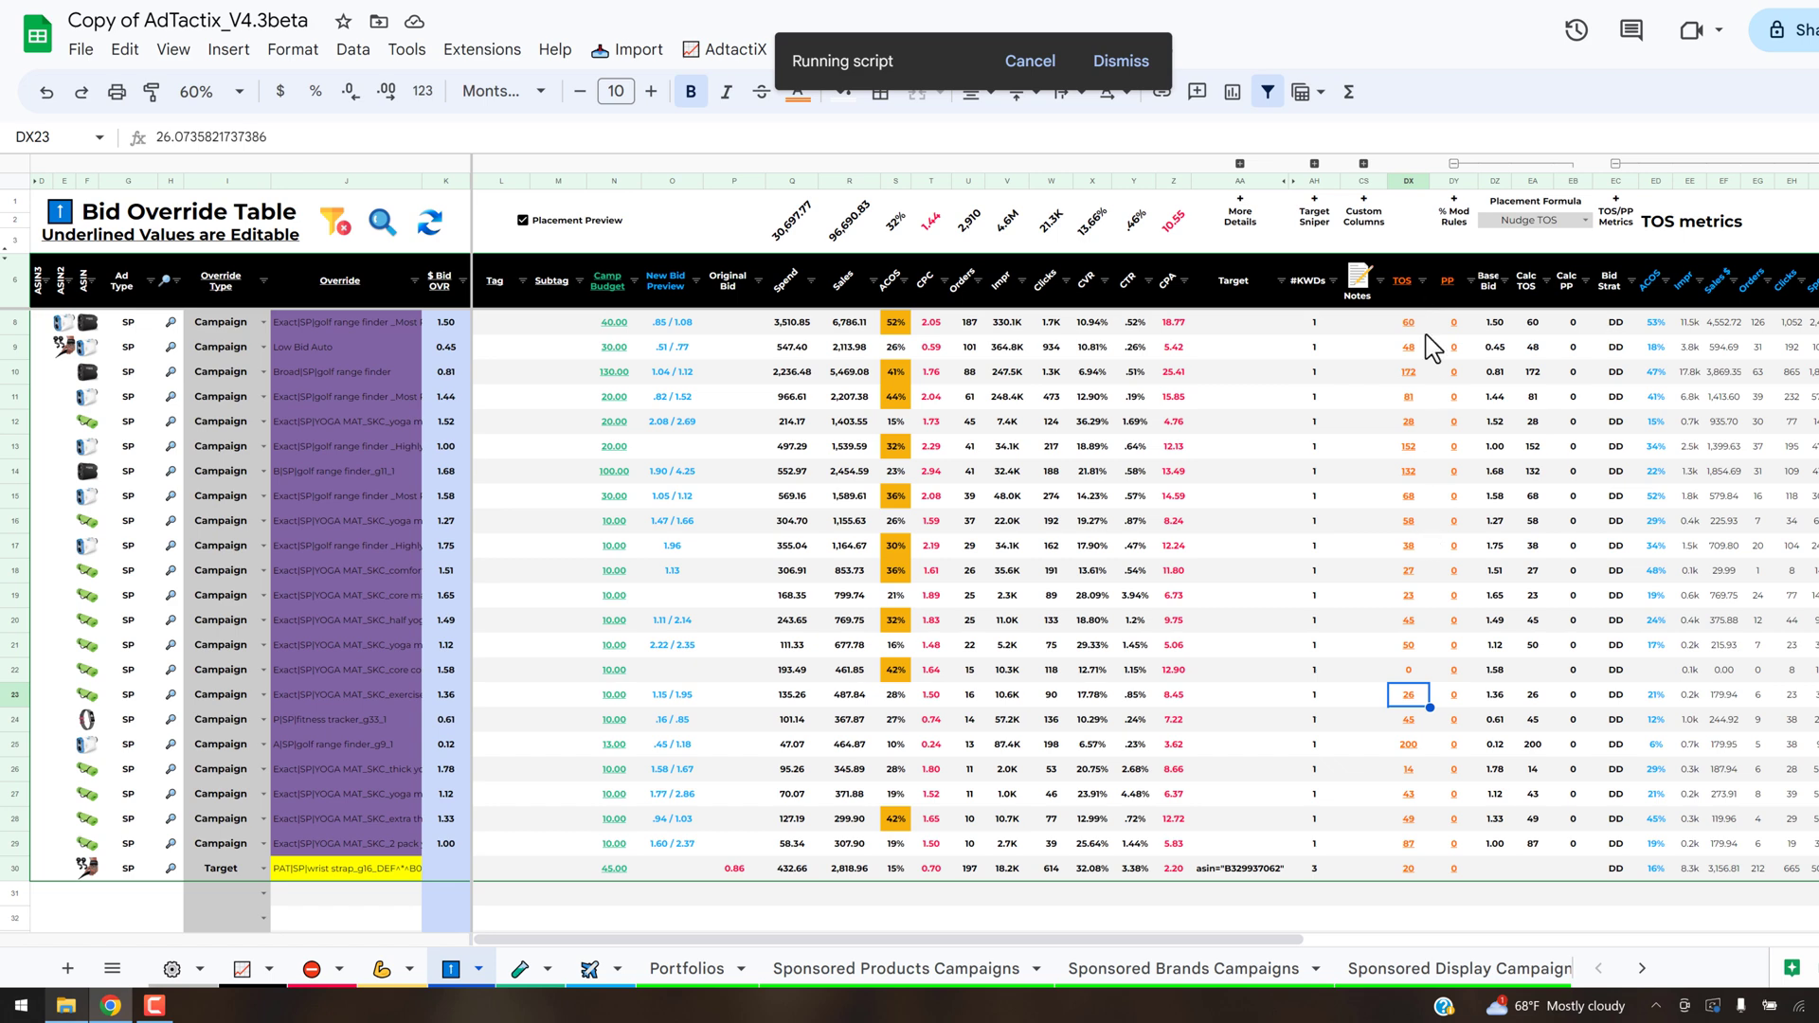
click(671, 324)
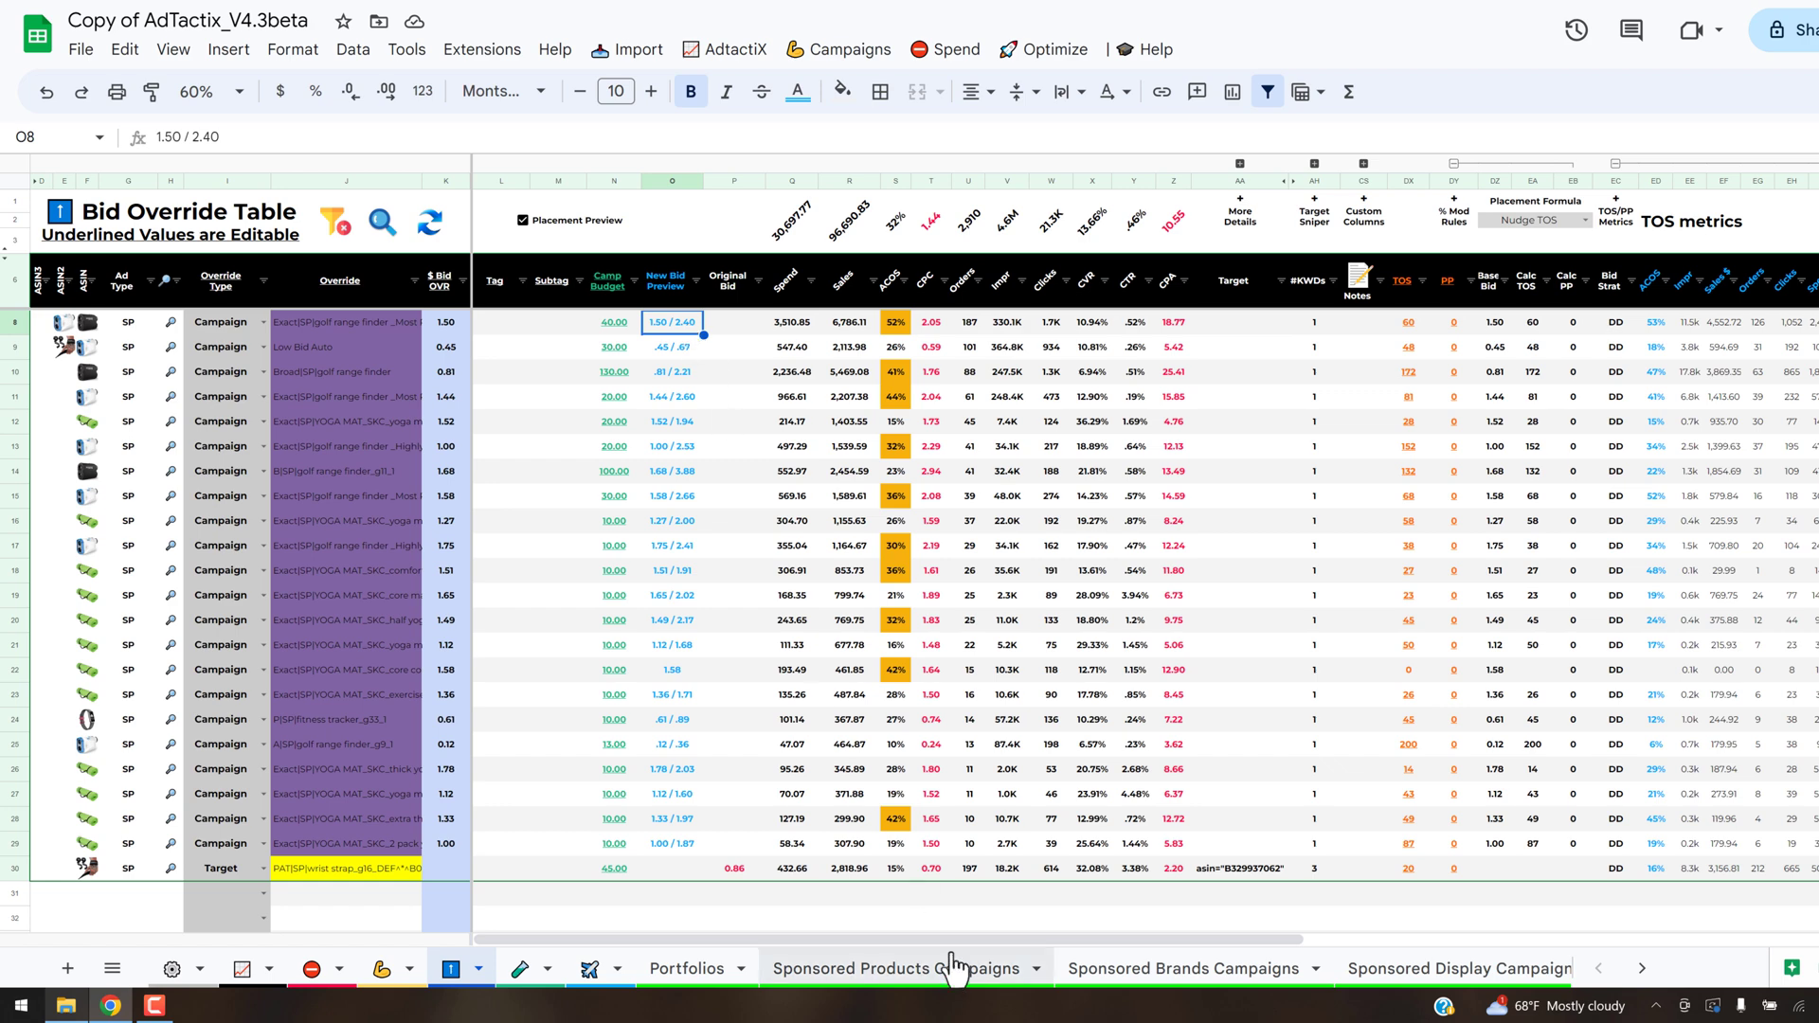
scroll(1269, 944, right, 10)
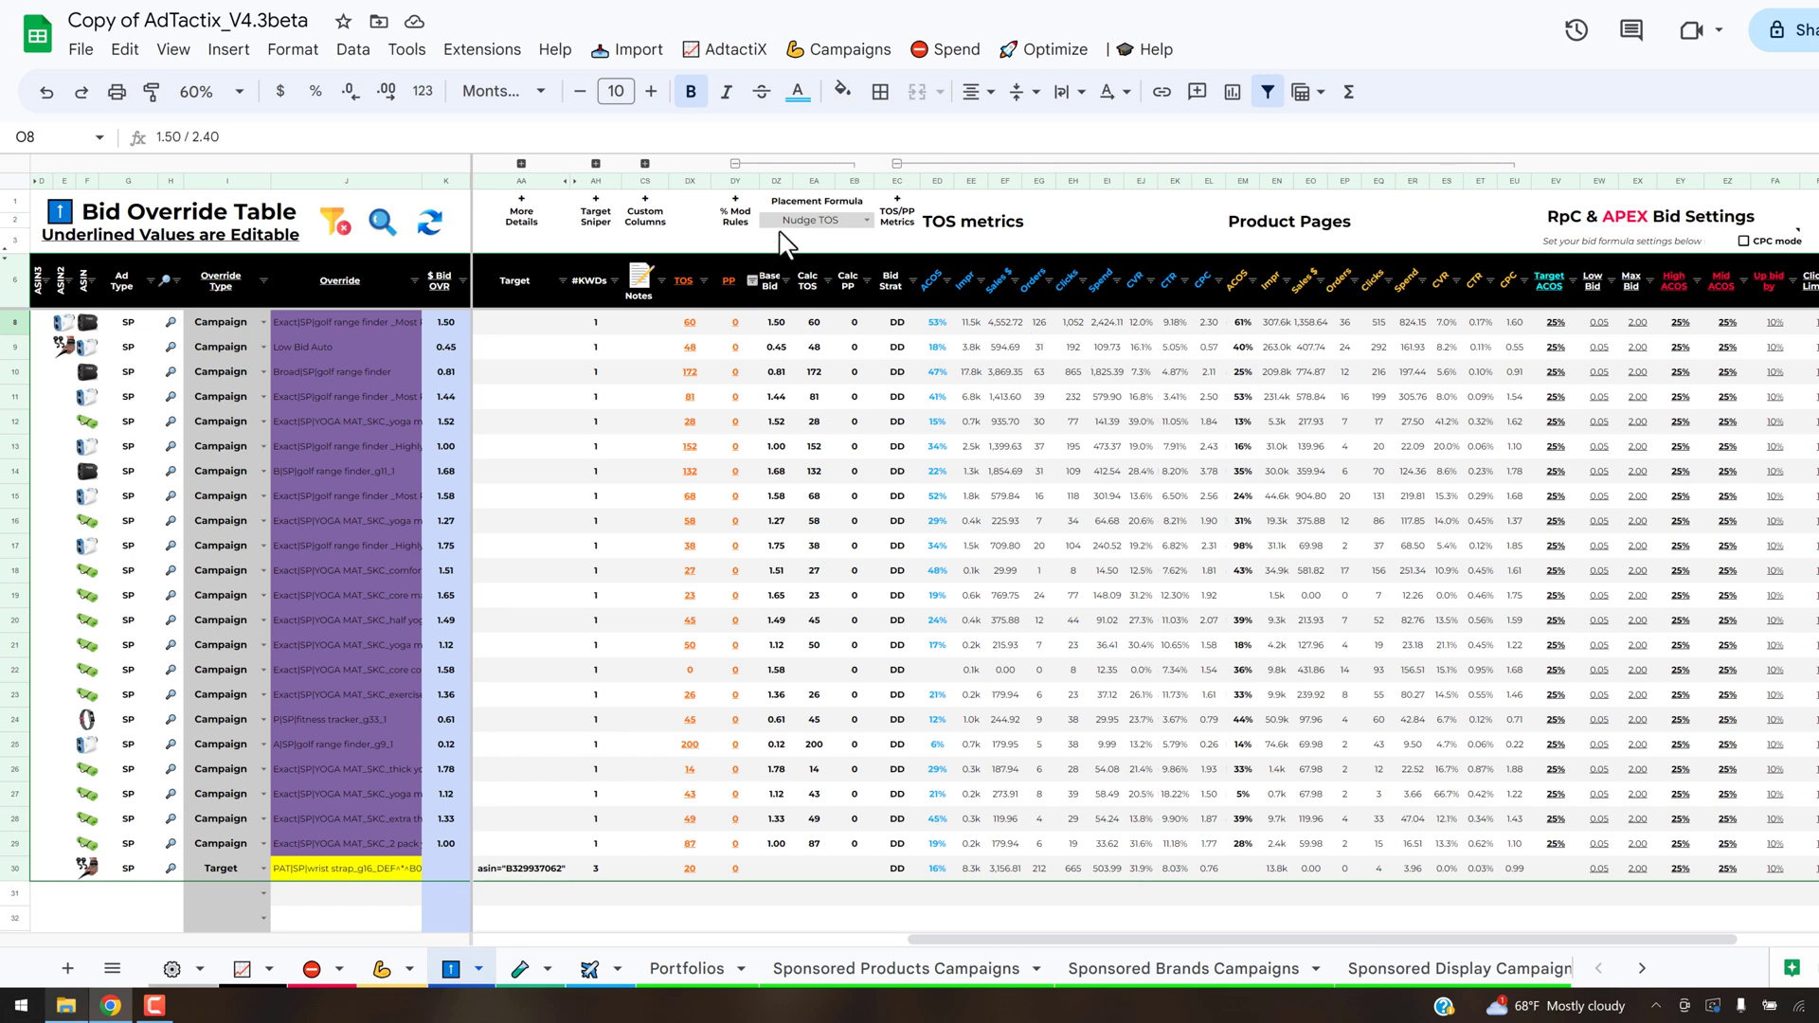
- Review the AdTactix Autopilot override, Apex and custom formula rules, including the Target ACoS of Optimize High ACOS Targets
drag(1146, 952, 603, 995)
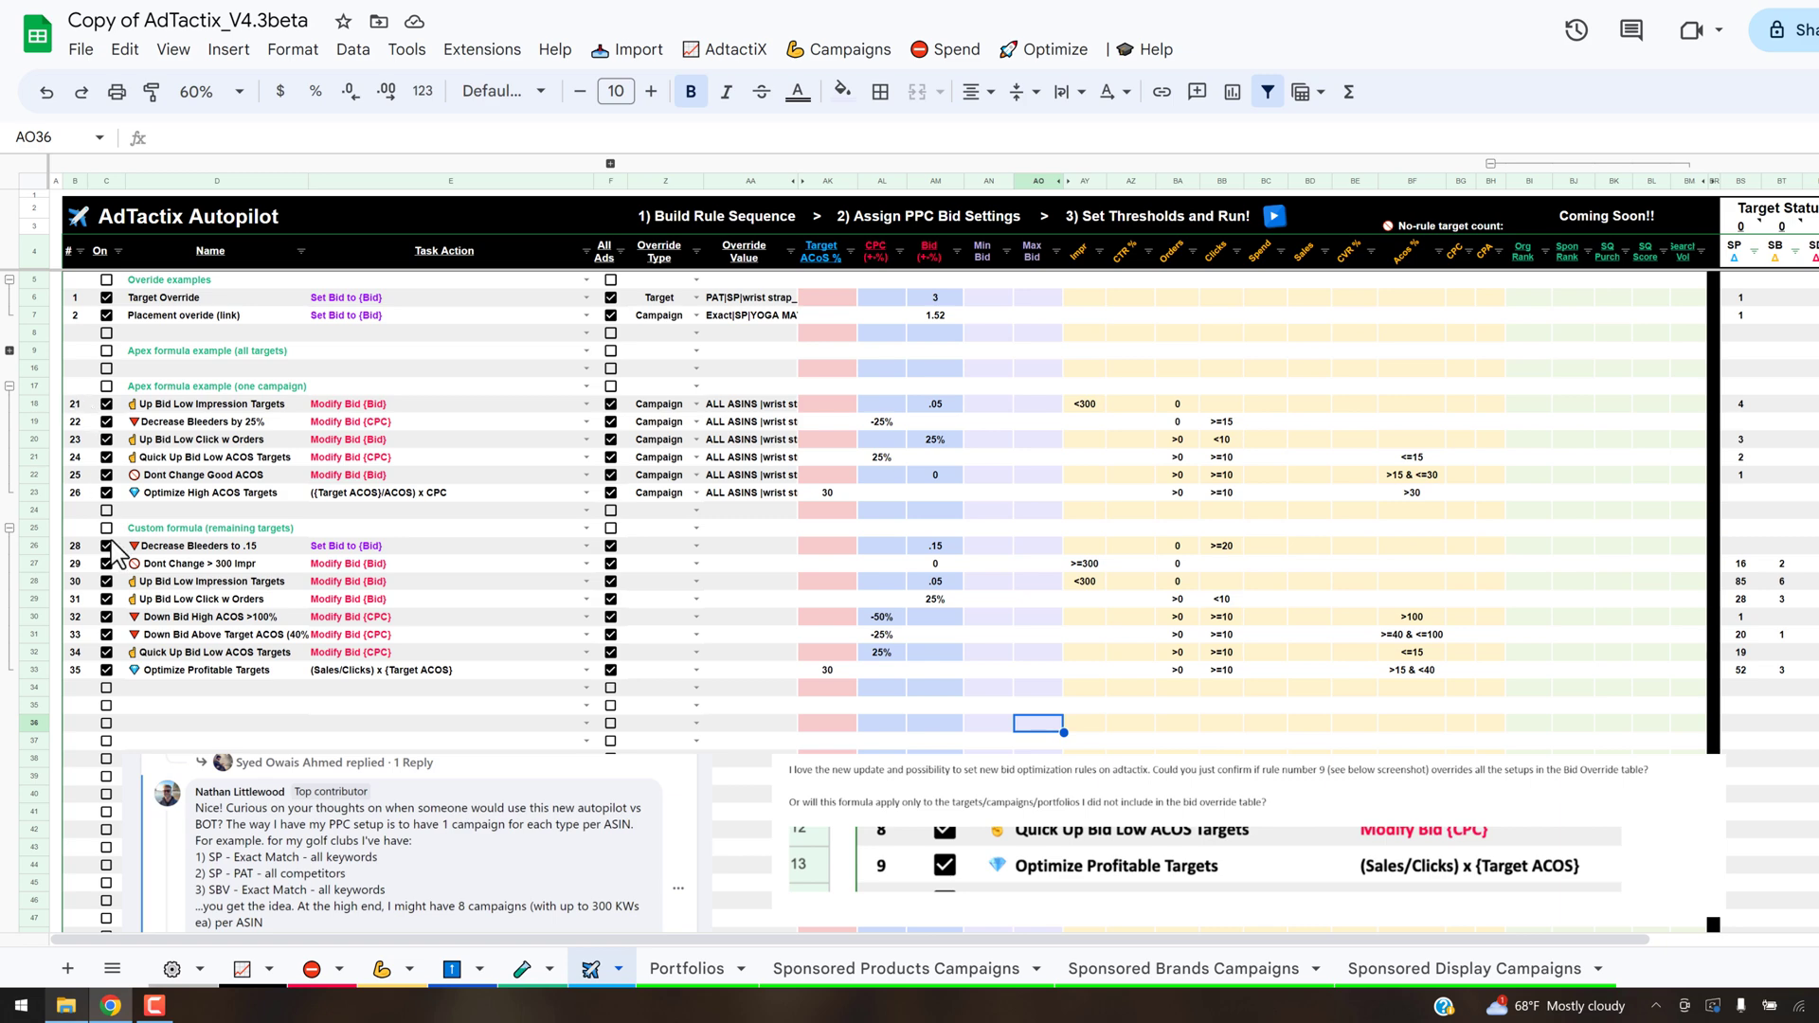
scroll(317, 393, down, 2)
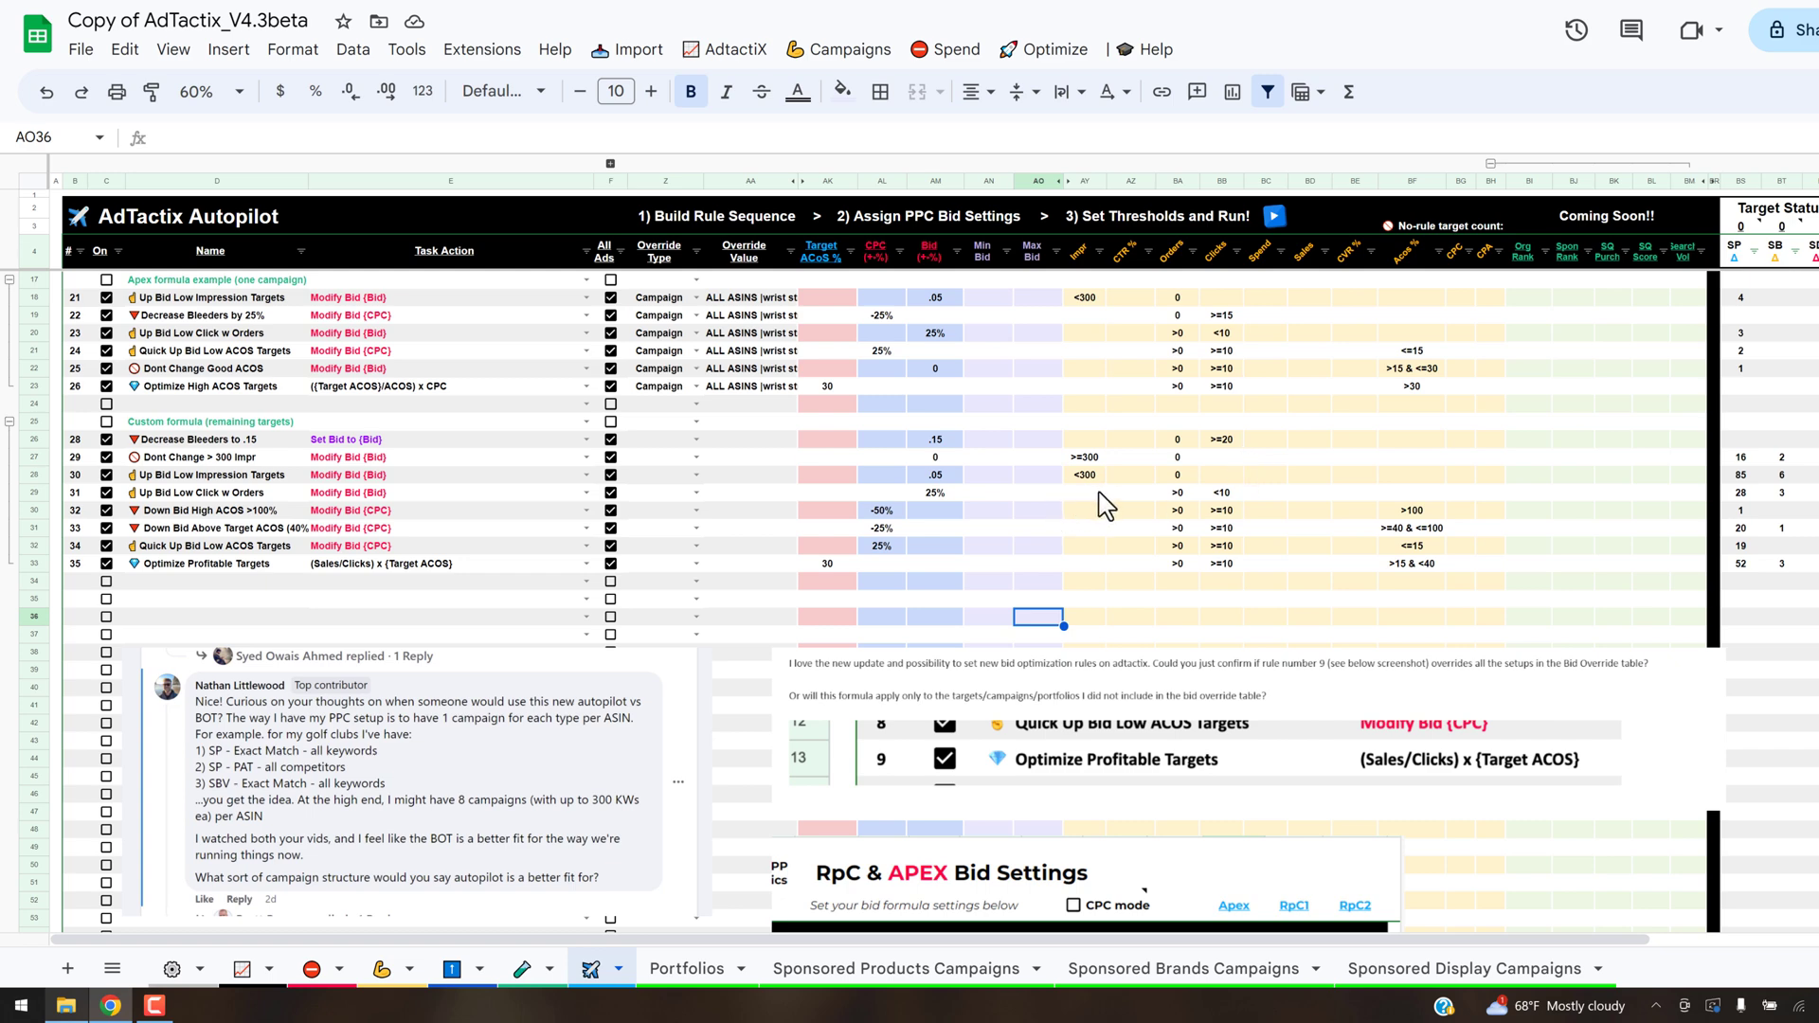
scroll(1105, 506, up, 2)
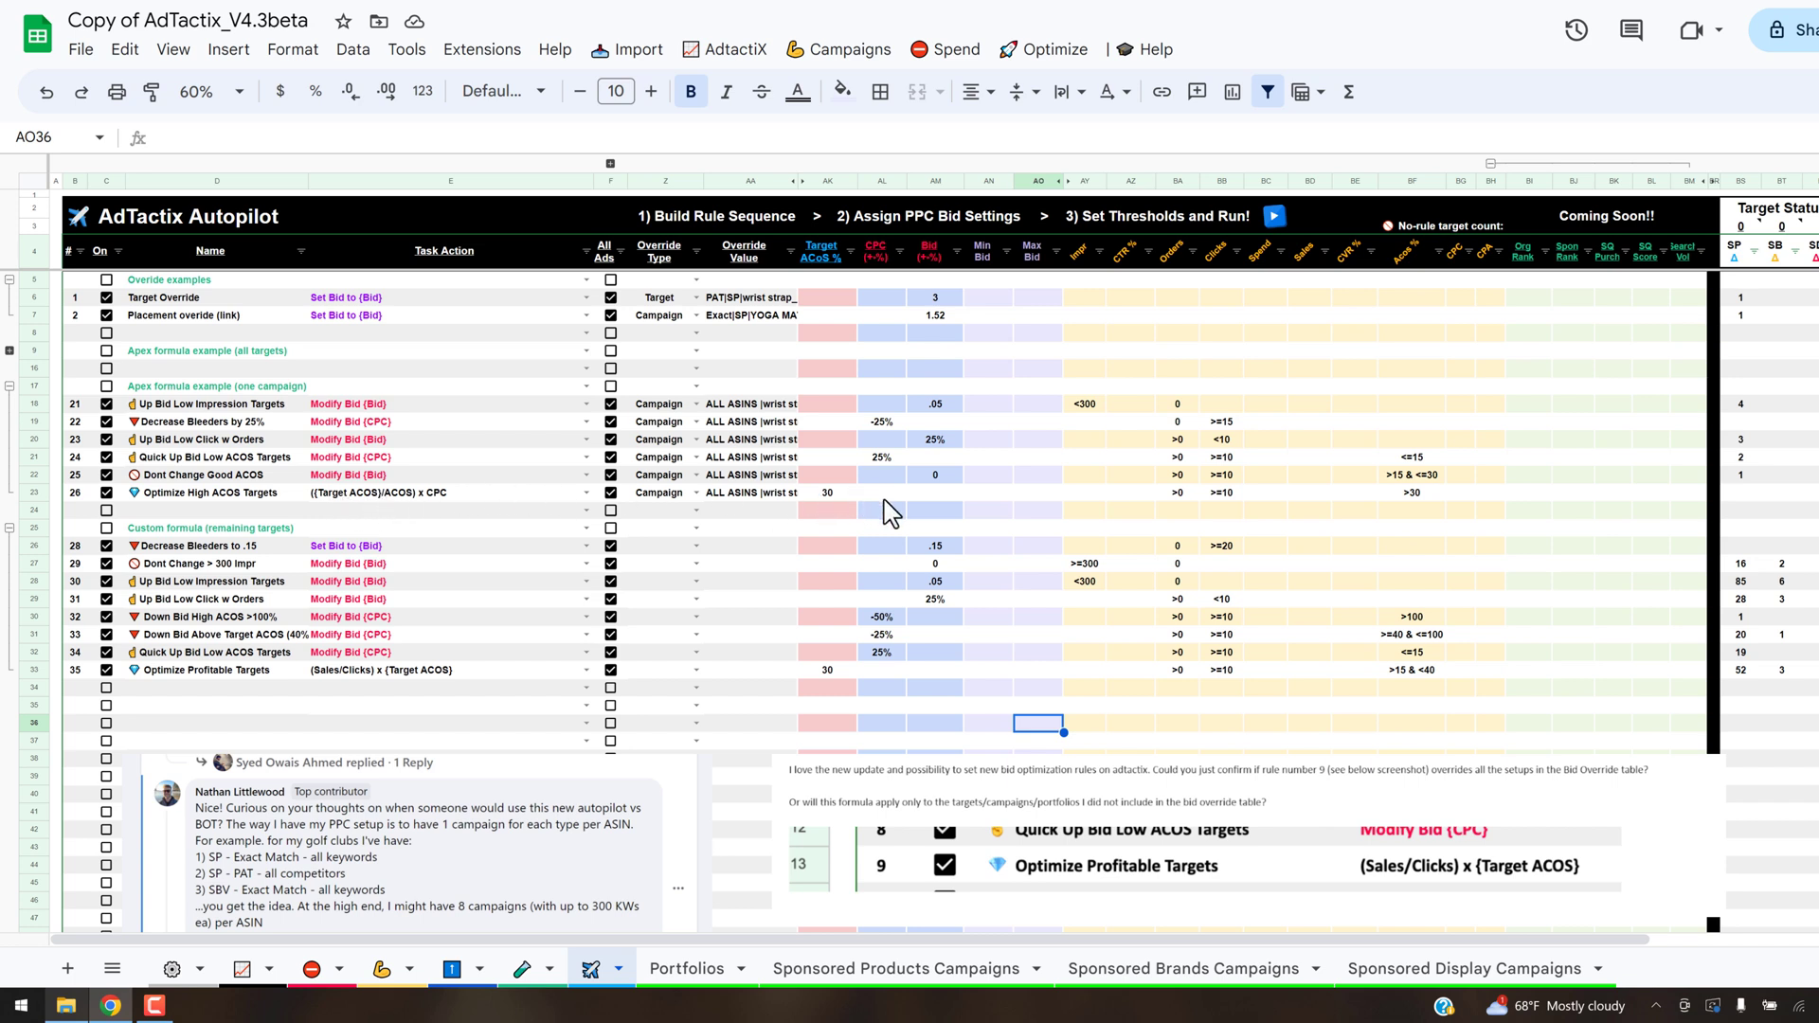
click(847, 497)
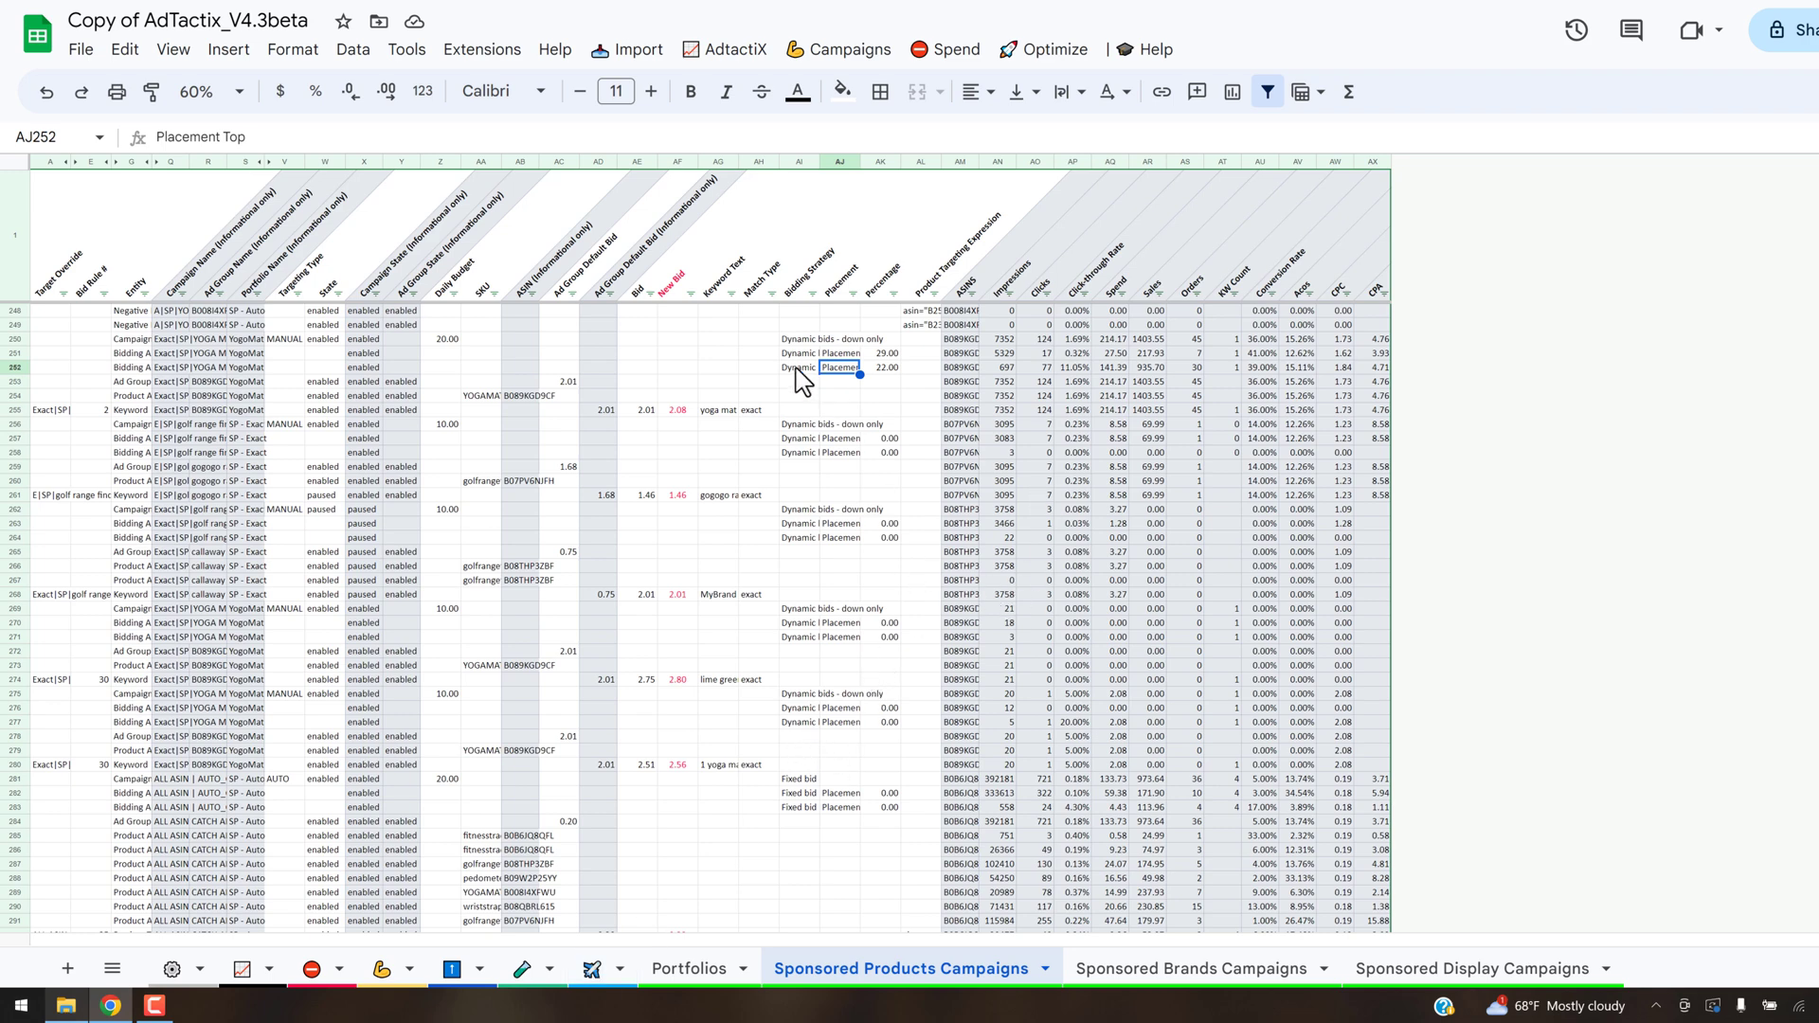
- Enable H10 Rank Files as an additional data source in the Supplemental Reports Hub and show the available import commands
click(634, 51)
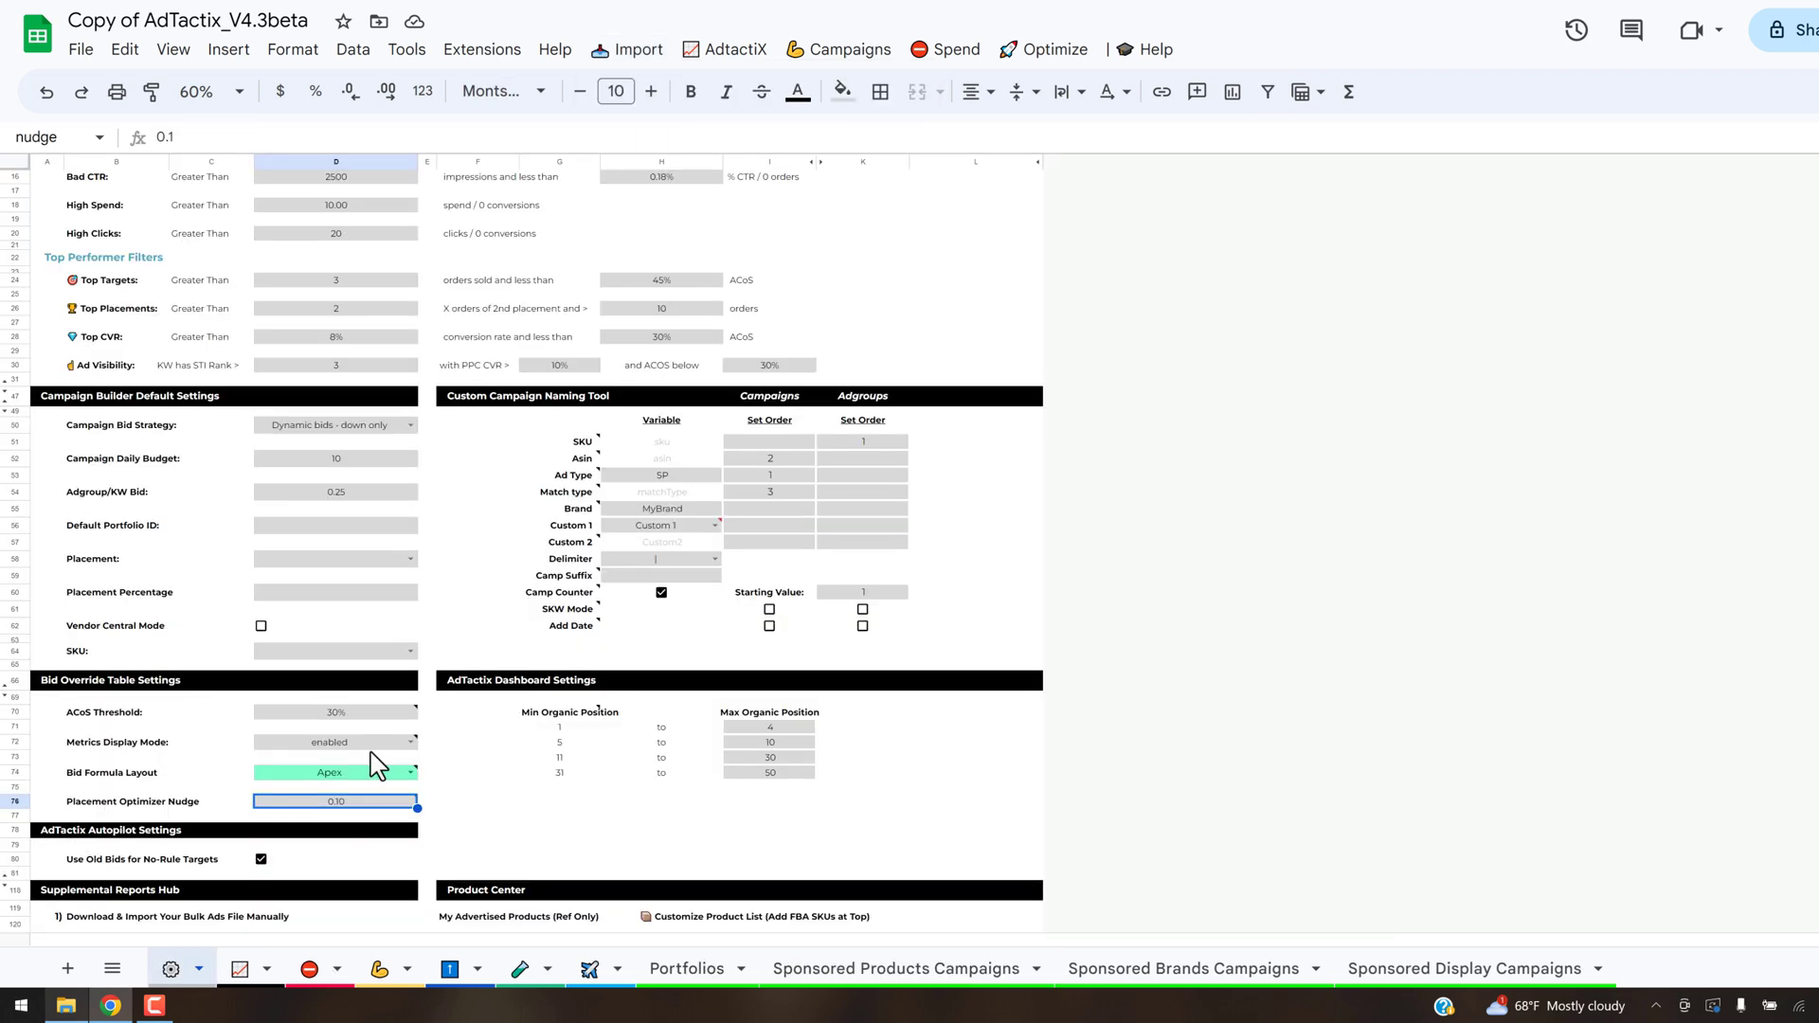
mouse_move(347, 754)
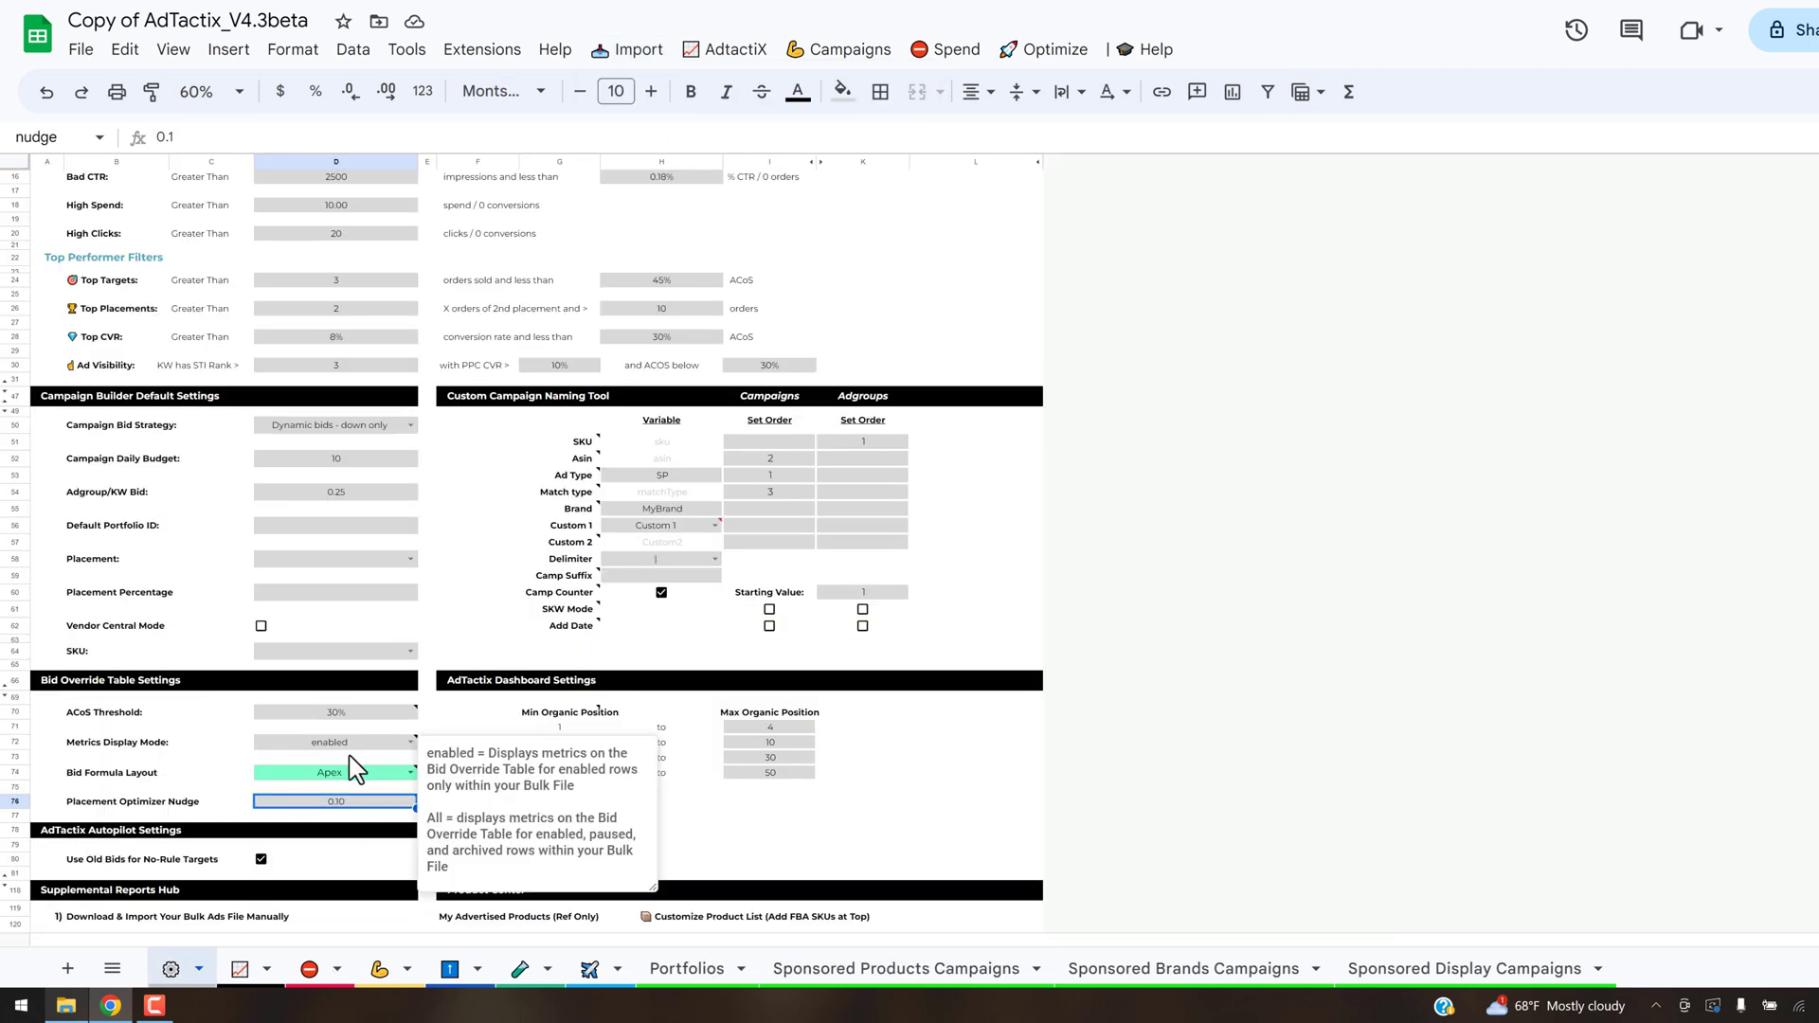
scroll(350, 759, down, 7)
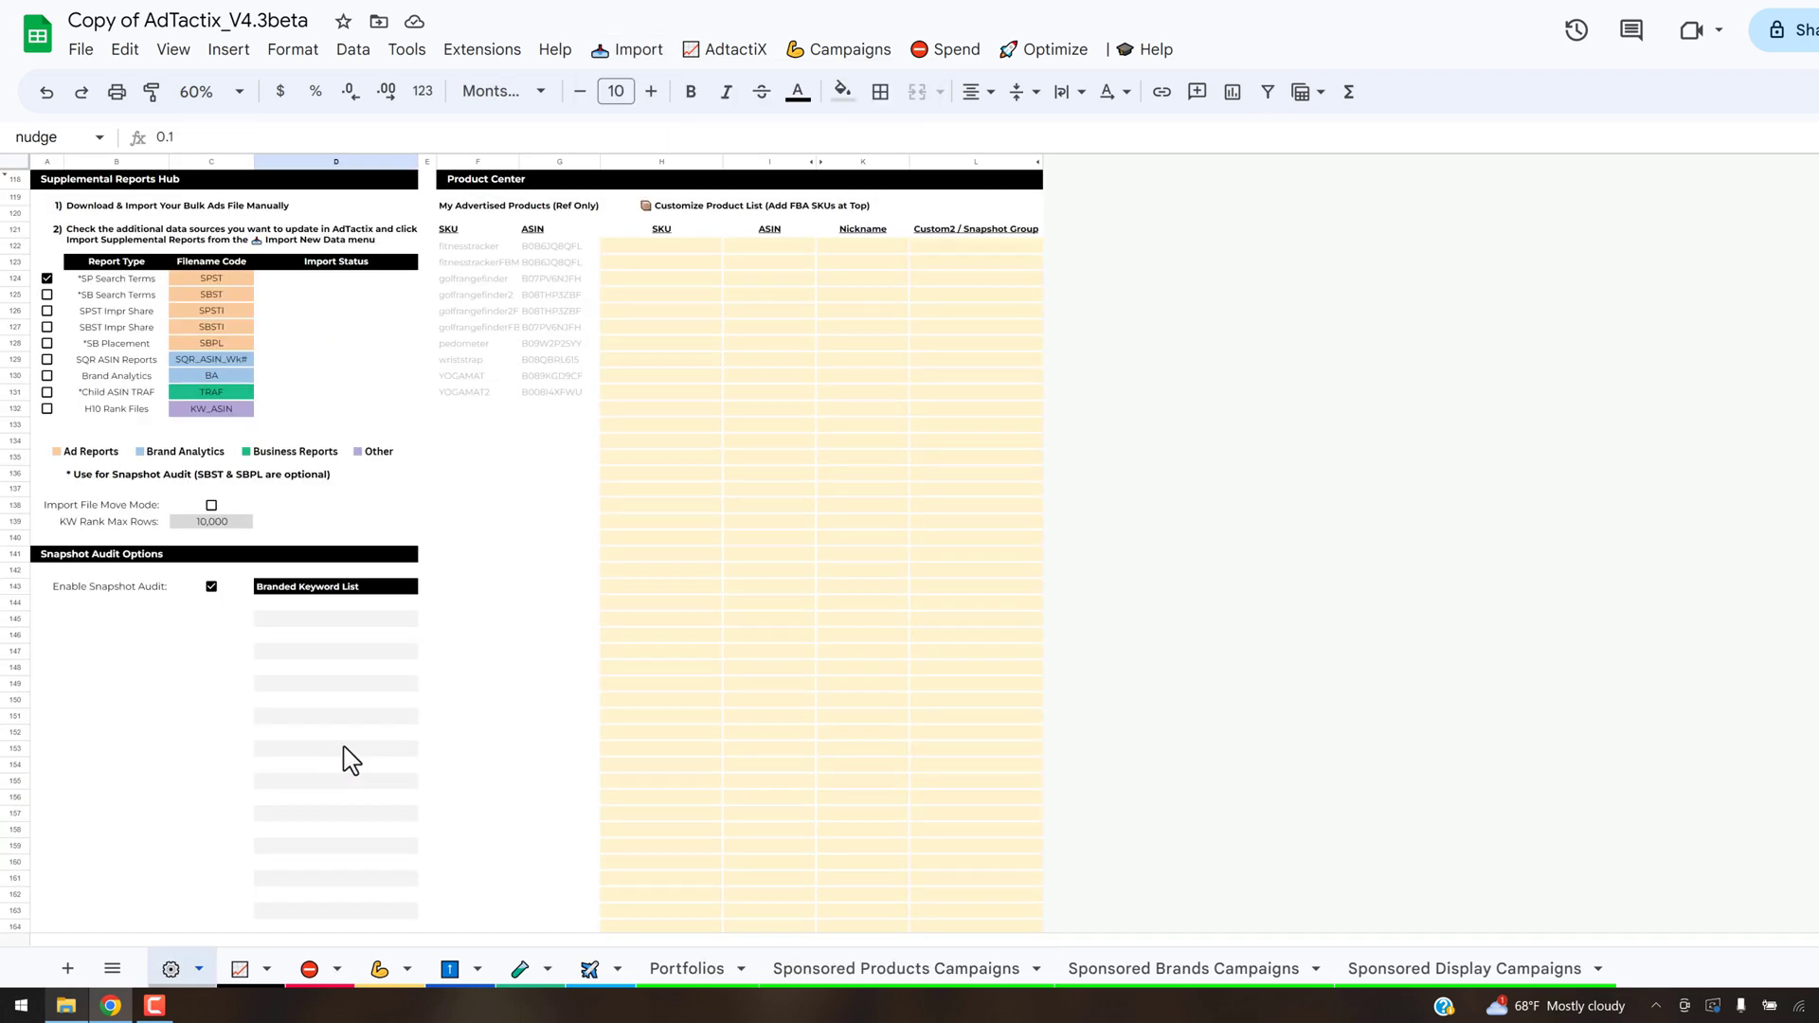
click(46, 408)
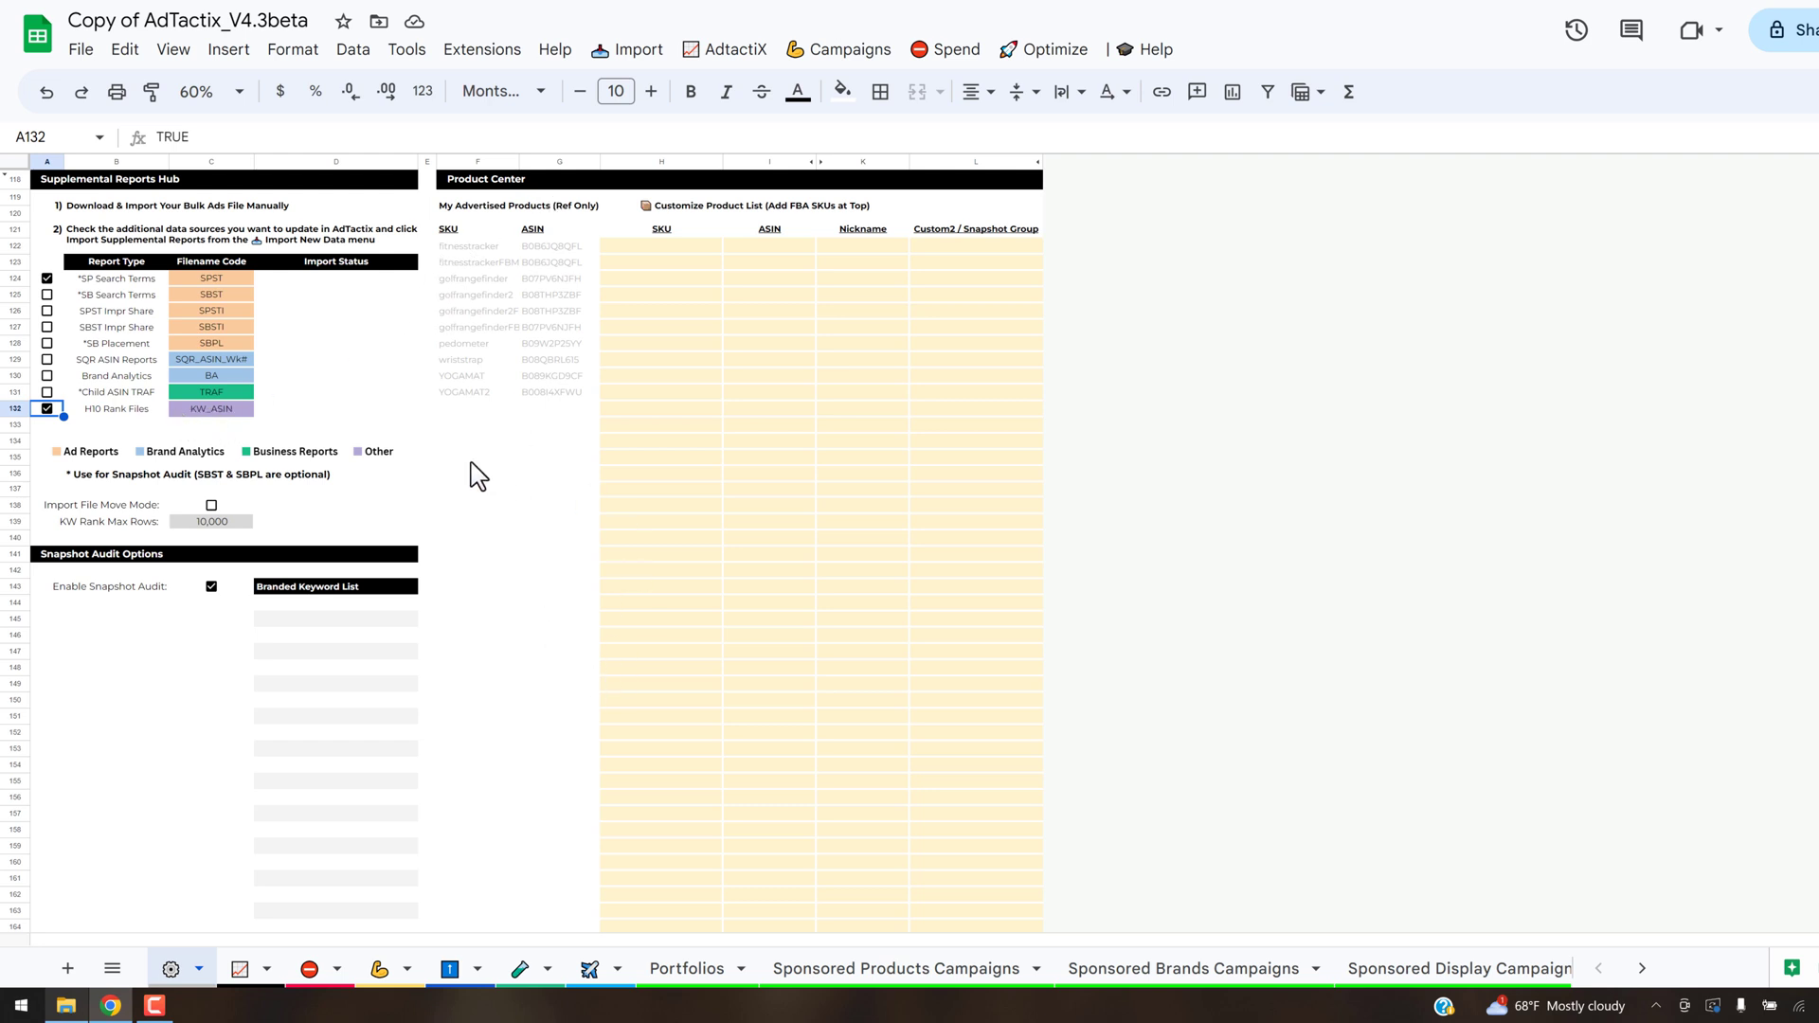
click(625, 52)
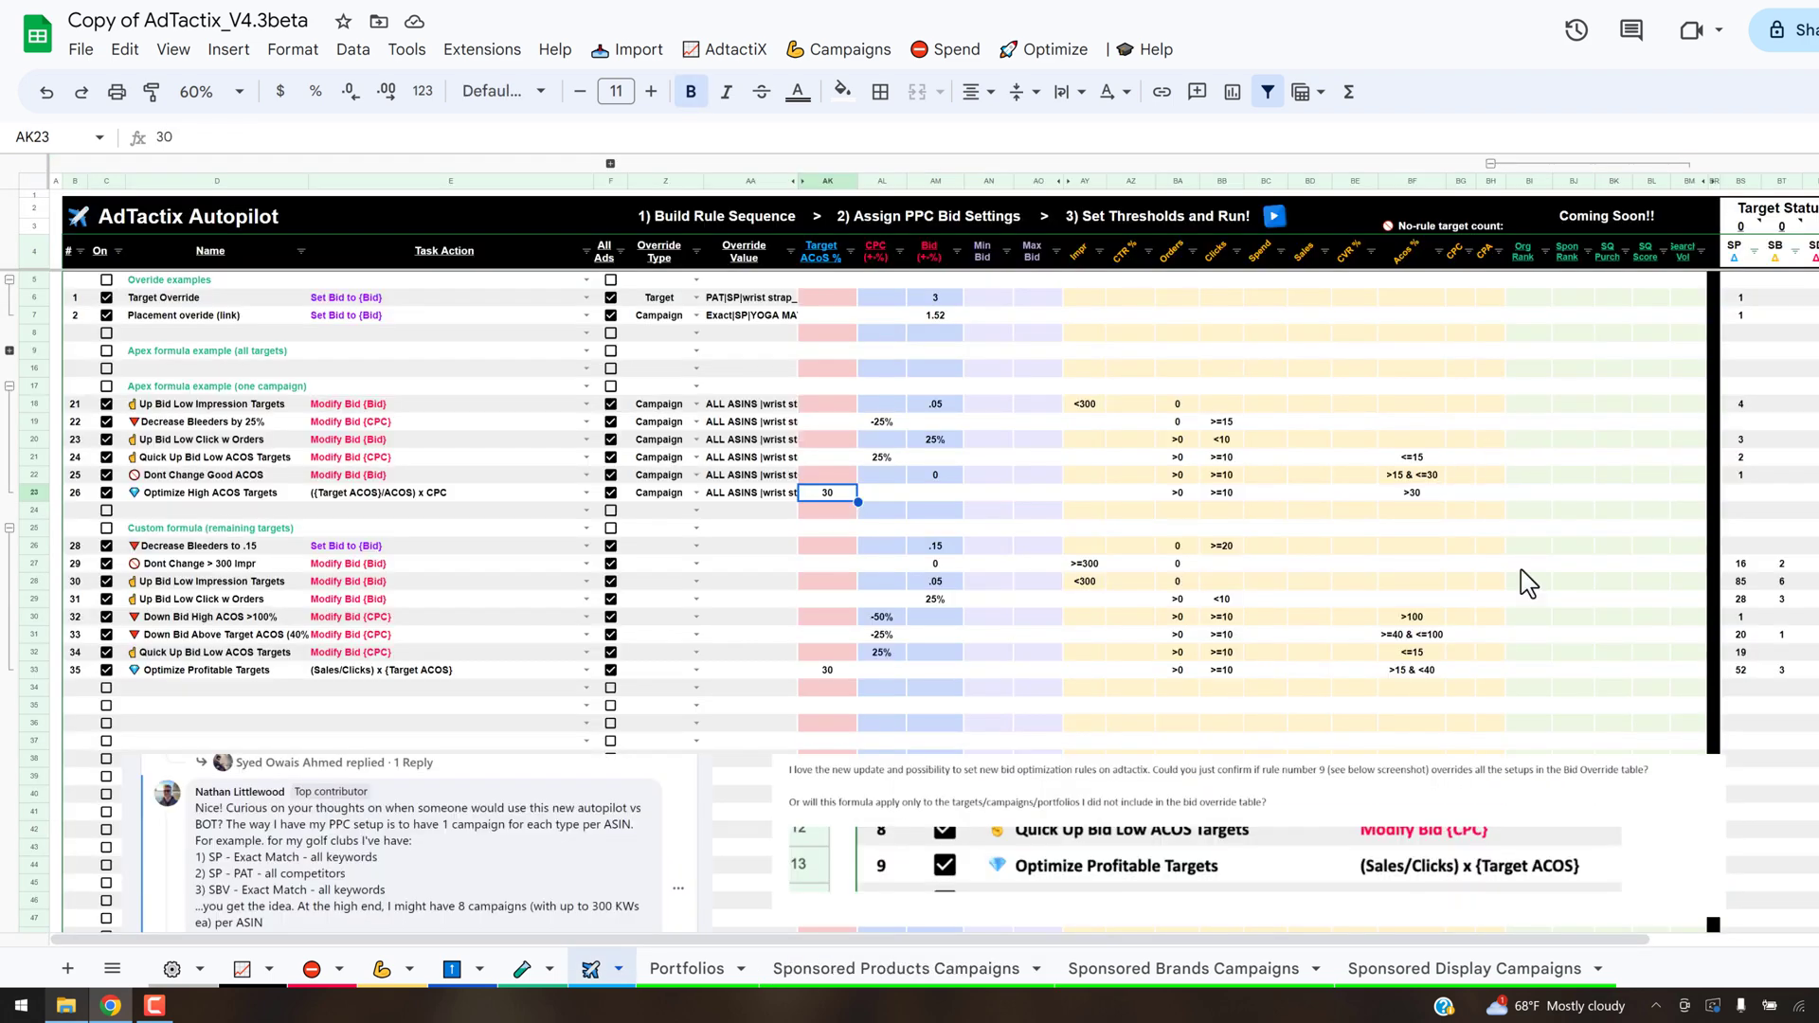
- Examine the Target Status and More Info columns beside the AdTactix Autopilot rules
drag(1297, 941, 1458, 942)
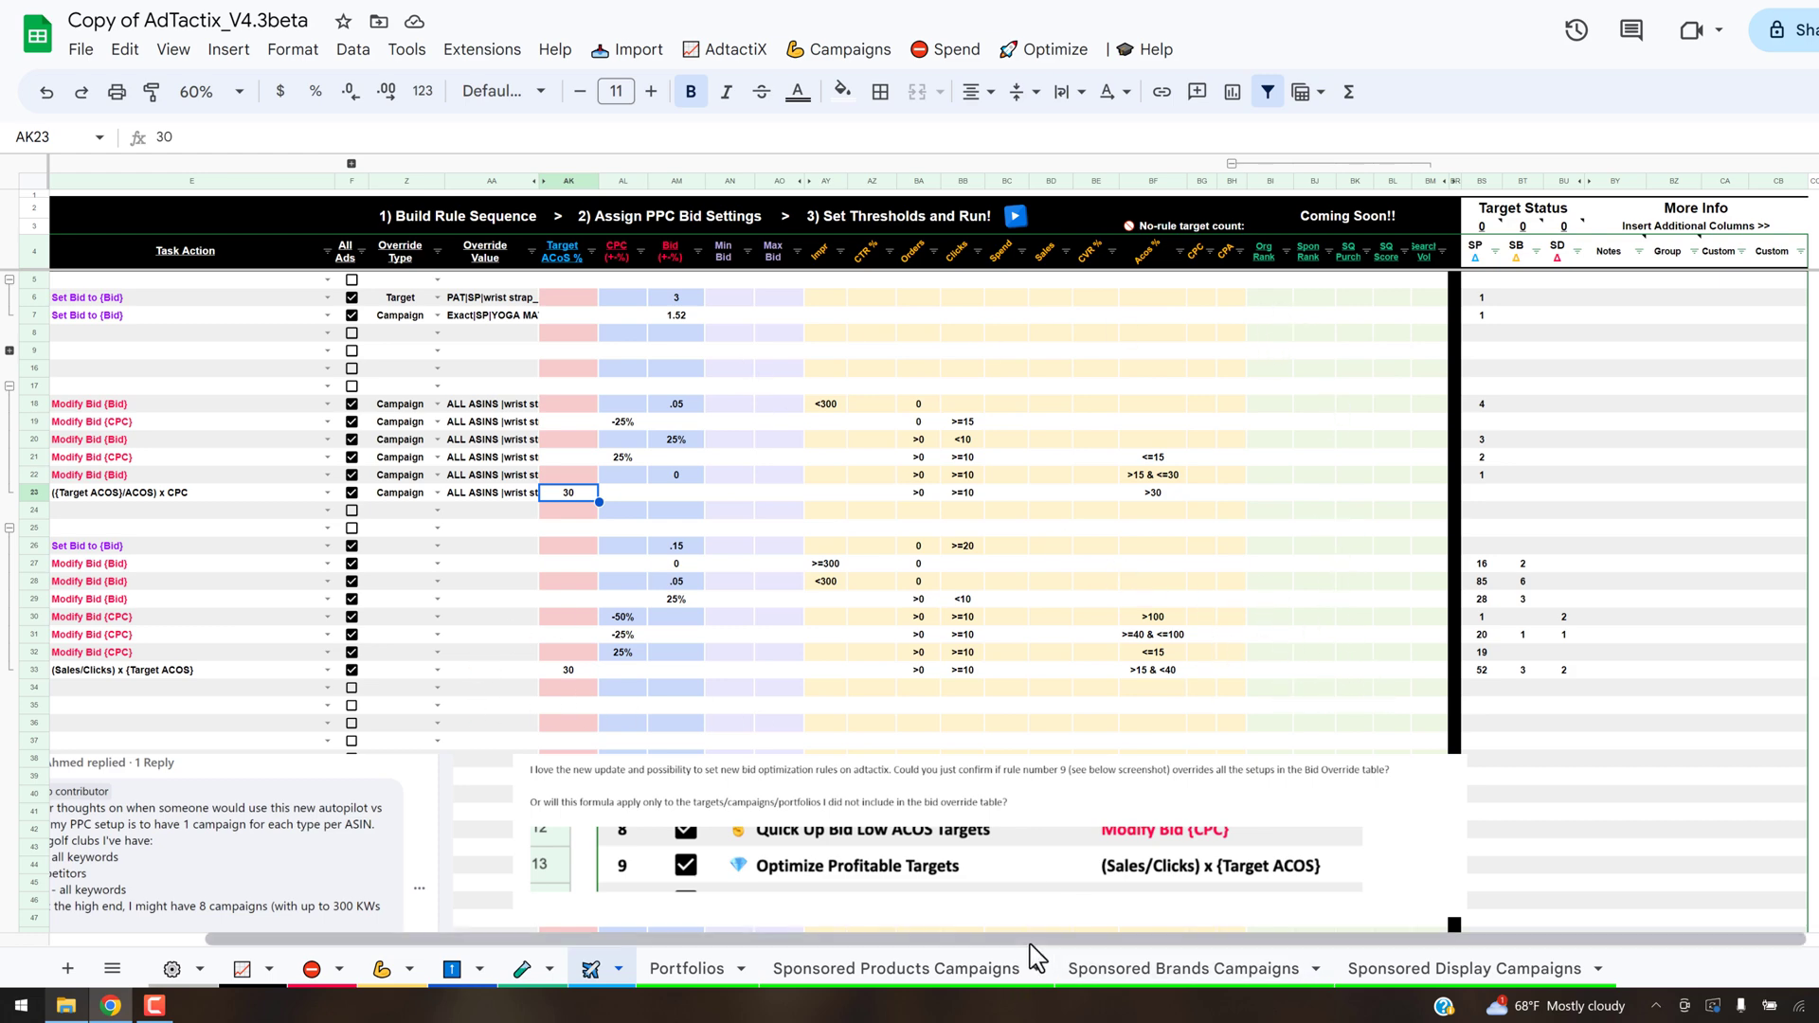
drag(980, 942, 865, 944)
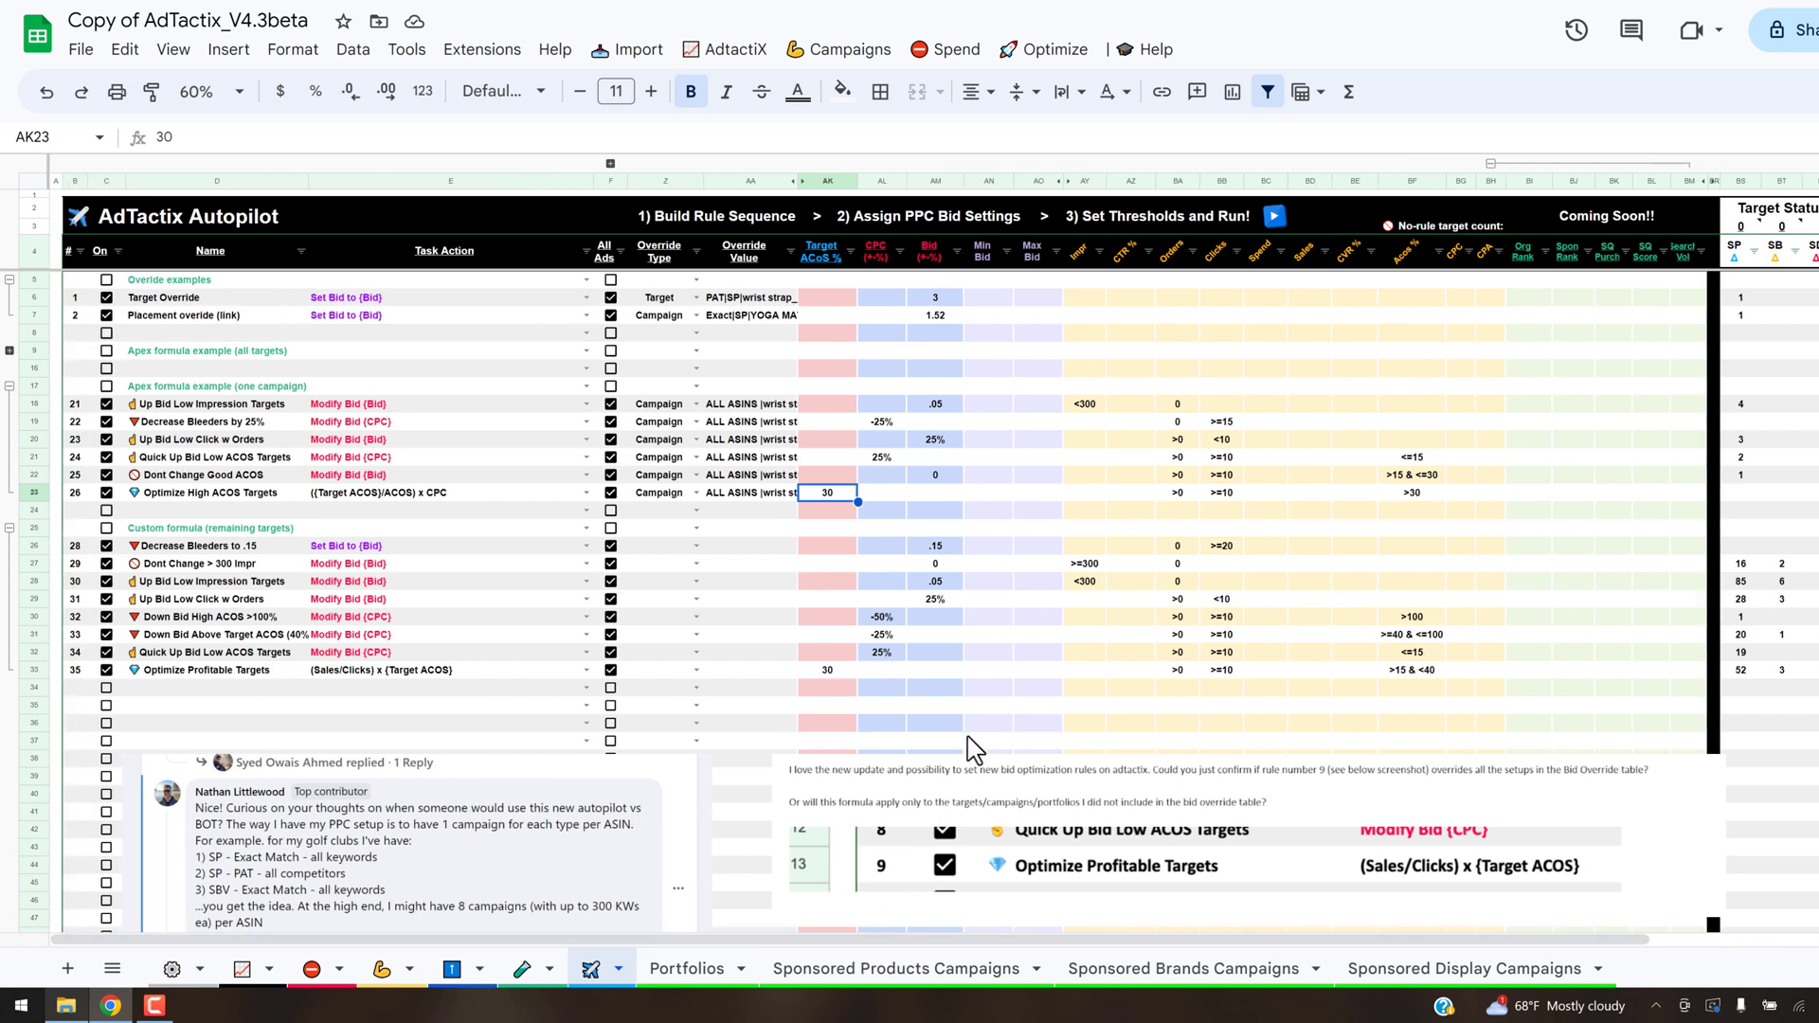